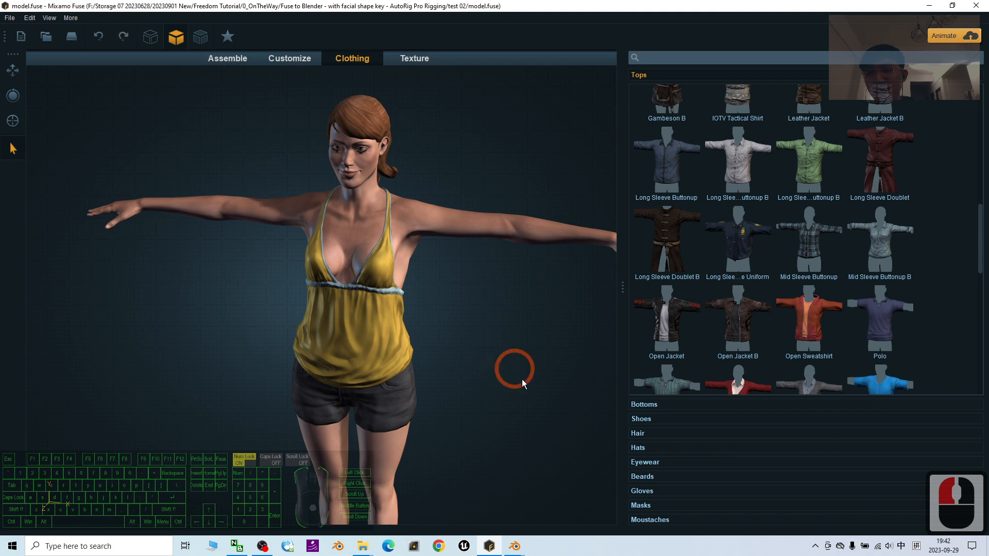
Examine the clothed Fuse character's face and upper body from several angles.
drag(521, 379, 501, 432)
scroll(442, 230, up, 3)
shift+middle_drag(514, 264, 500, 430)
mouse_move(499, 431)
mouse_down()
mouse_move(486, 405)
mouse_move(498, 418)
mouse_up()
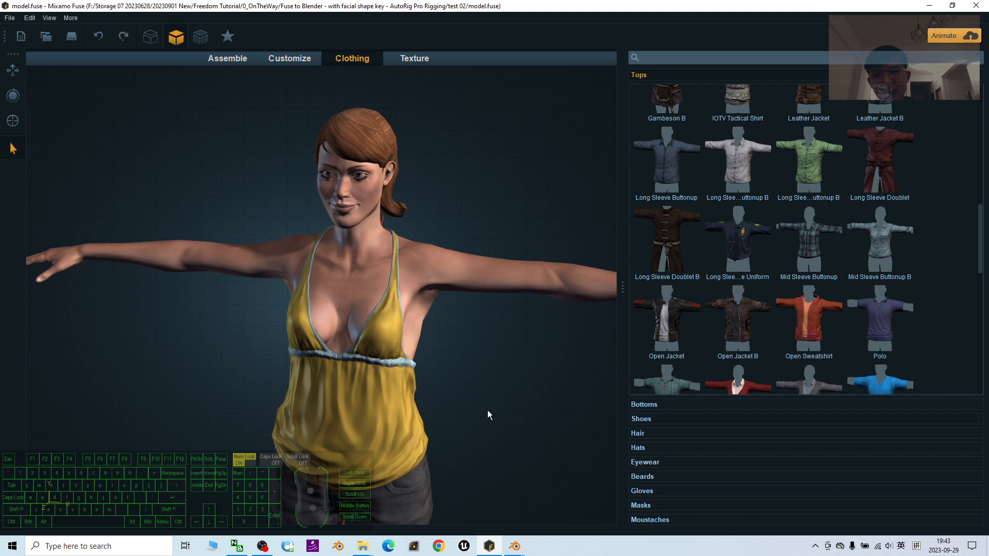
drag(499, 443, 394, 291)
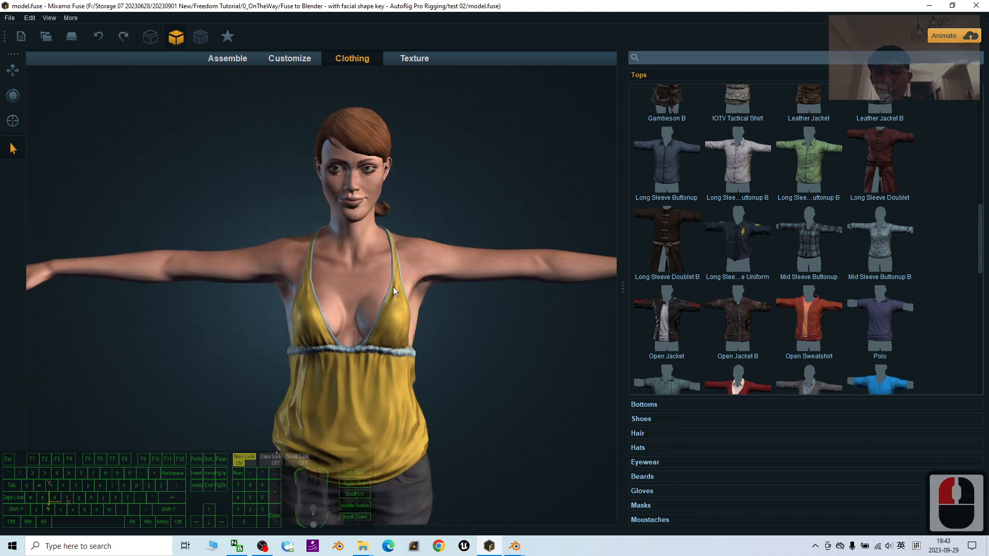
Switch to the Blender file model (rigged).blend, deselect everything and examine the character with its control rig.
click(520, 550)
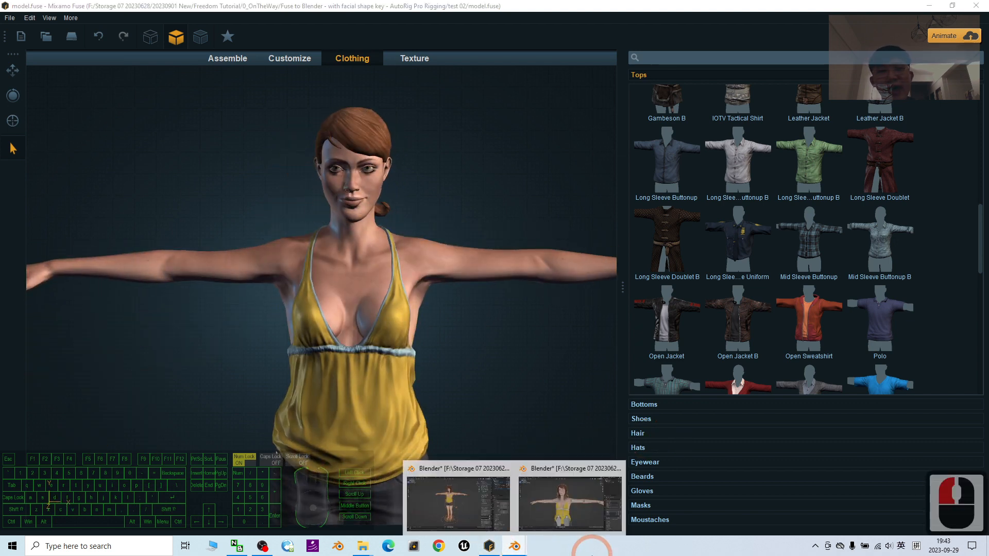
click(451, 491)
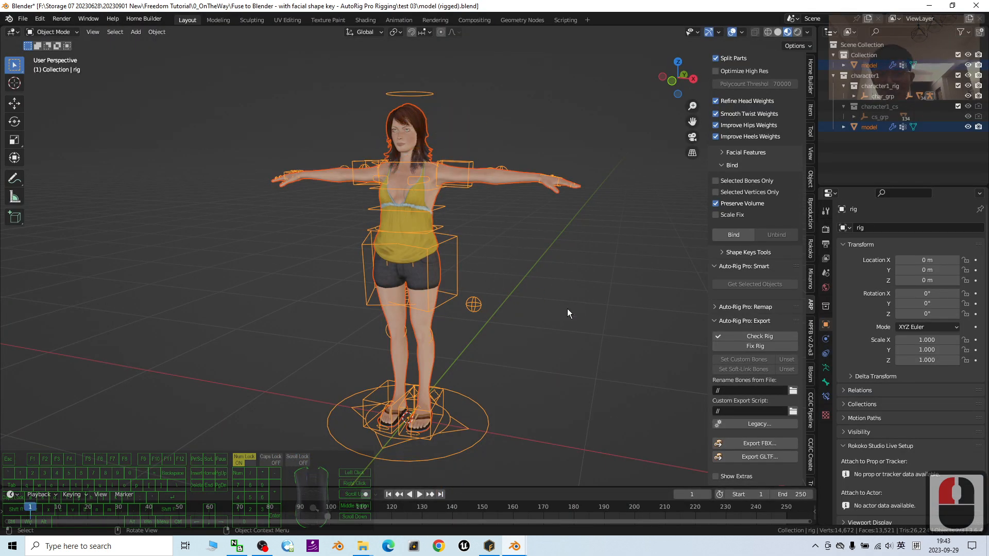
click(600, 380)
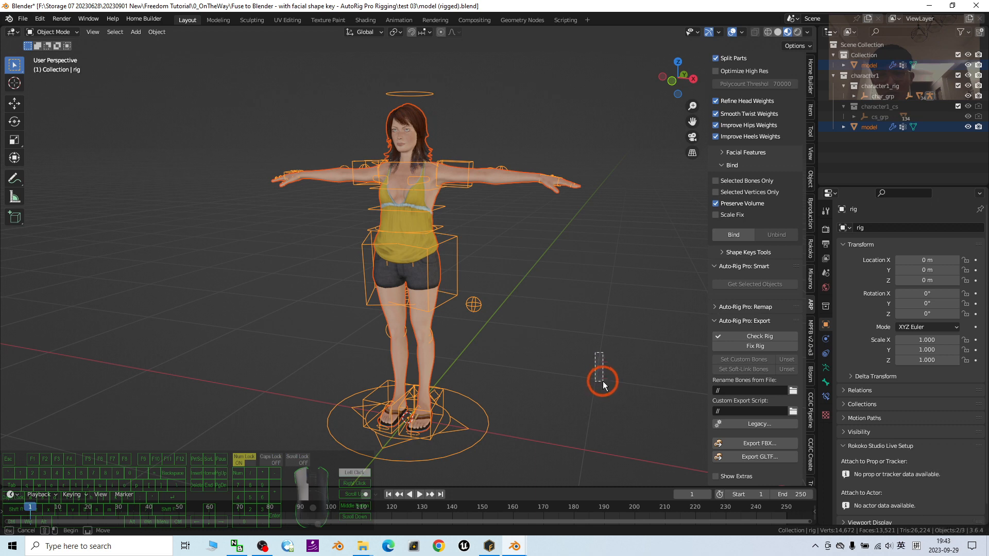
click(458, 242)
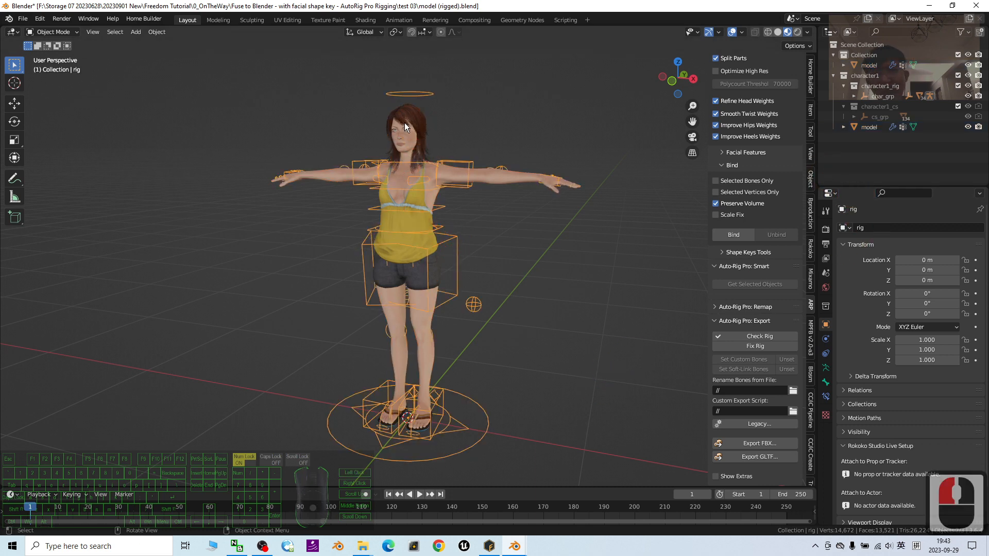
drag(560, 318, 570, 353)
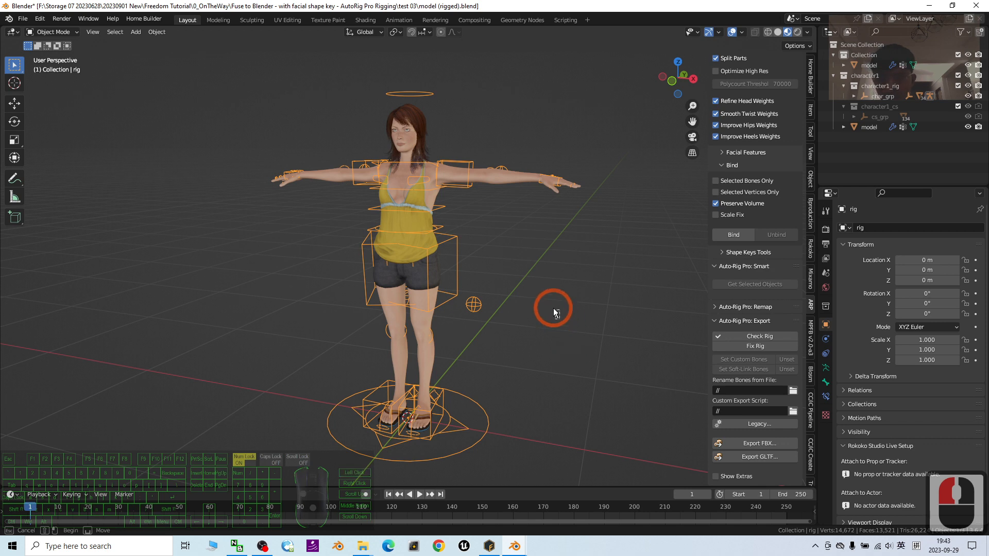
drag(553, 308, 552, 322)
right_click(552, 326)
middle_drag(533, 222, 530, 237)
Switch to the Blender file model (UE Rig).blend and examine its armature and the character mesh's face.
mouse_move(514, 546)
click(582, 503)
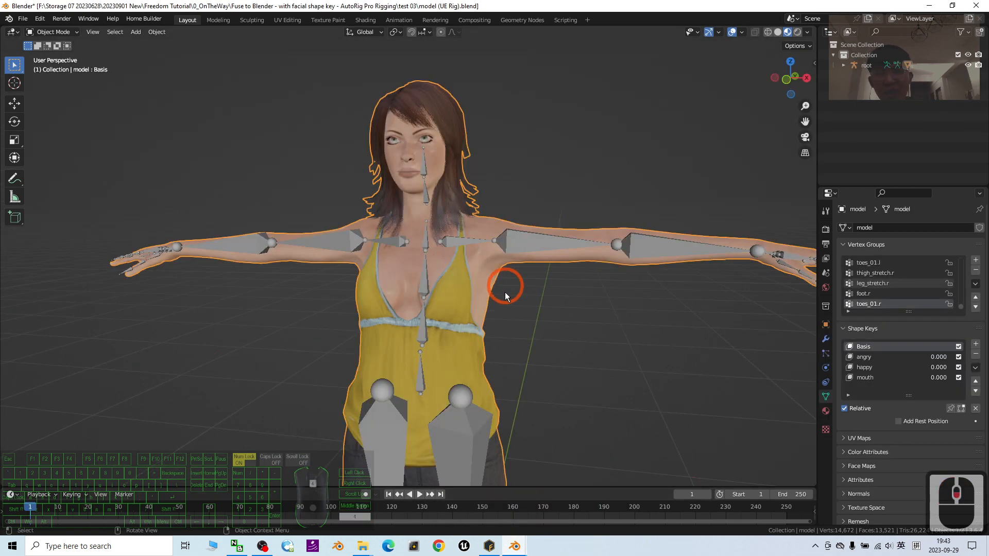
scroll(504, 292, down, 4)
shift+middle_drag(522, 375, 563, 342)
drag(525, 320, 467, 241)
scroll(493, 190, up, 6)
scroll(511, 192, down, 3)
click(534, 162)
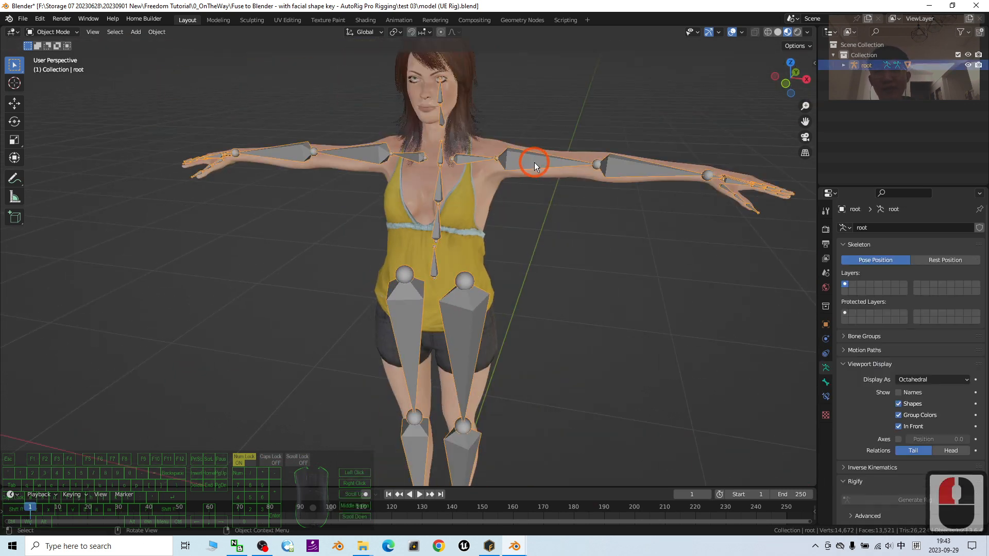
shift+middle_drag(579, 250, 586, 316)
click(449, 222)
scroll(494, 159, up, 3)
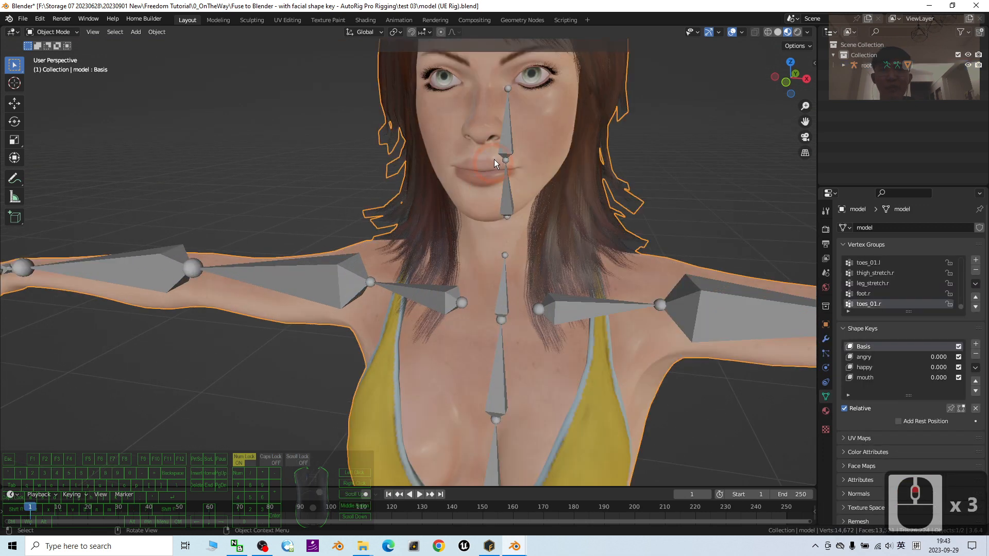
shift+middle_drag(584, 147, 532, 177)
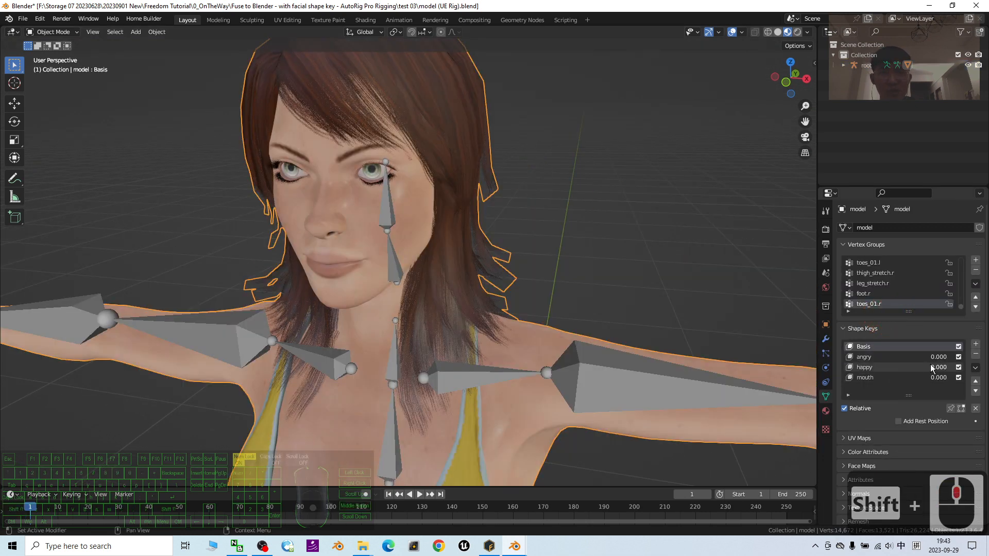
Try out the model's facial shape keys, including happy and mouth, and return their values to 0.
drag(934, 358, 978, 367)
key(ctrl+z)
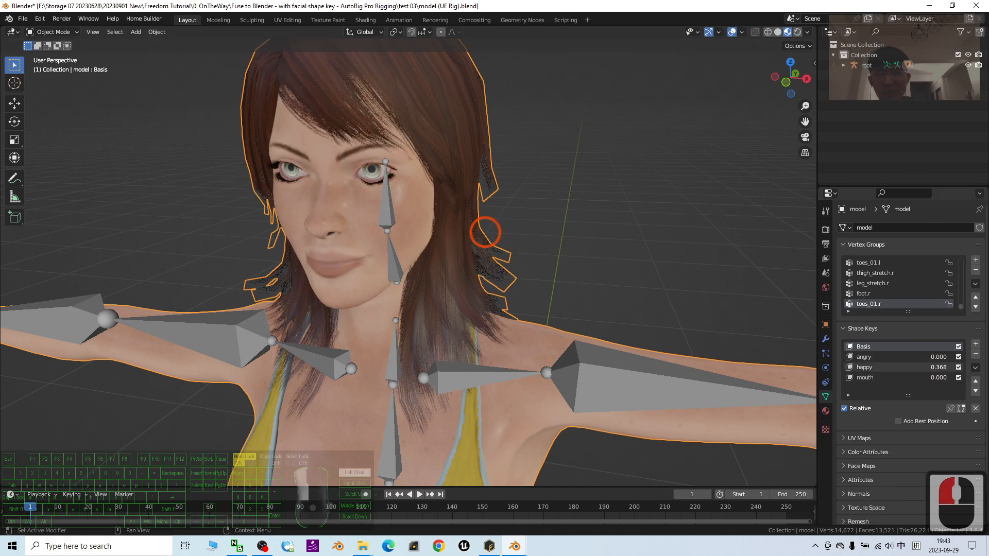
key(ctrl+z)
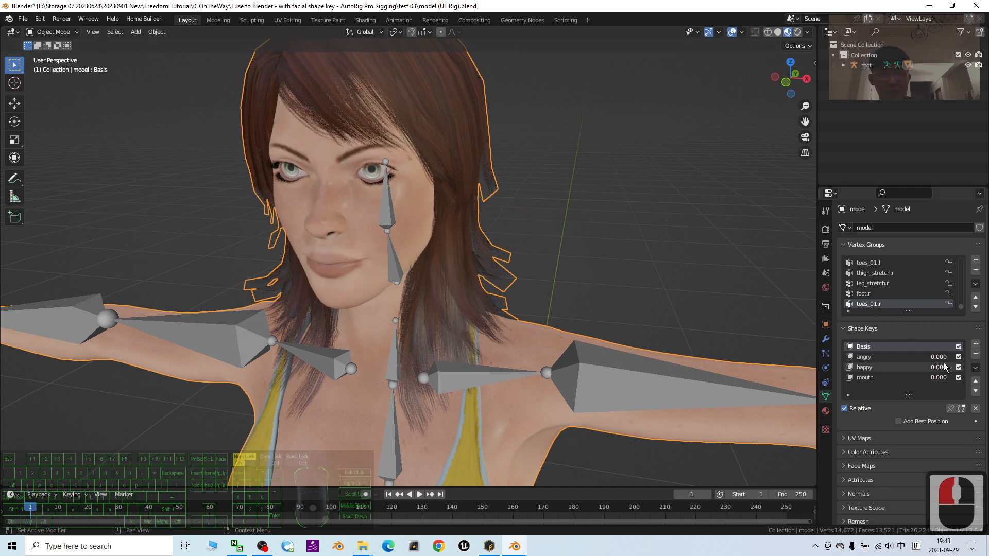
mouse_move(935, 378)
mouse_down()
mouse_move(979, 378)
mouse_move(931, 377)
mouse_up()
scroll(510, 212, down, 2)
middle_drag(499, 300, 328, 193)
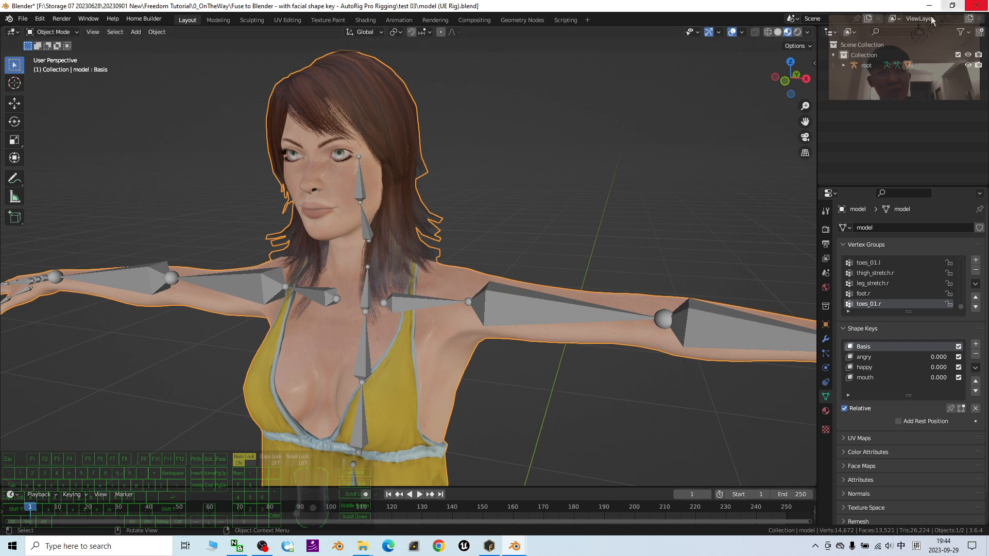
Close model (UE Rig).blend without saving and replace model (rigged).blend with a new default scene, discarding its changes.
click(983, 12)
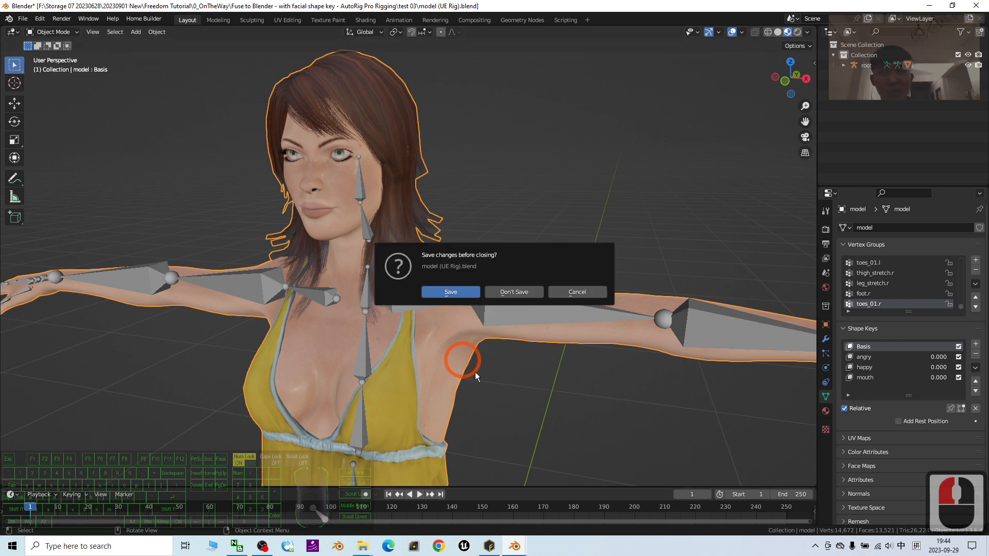
click(525, 295)
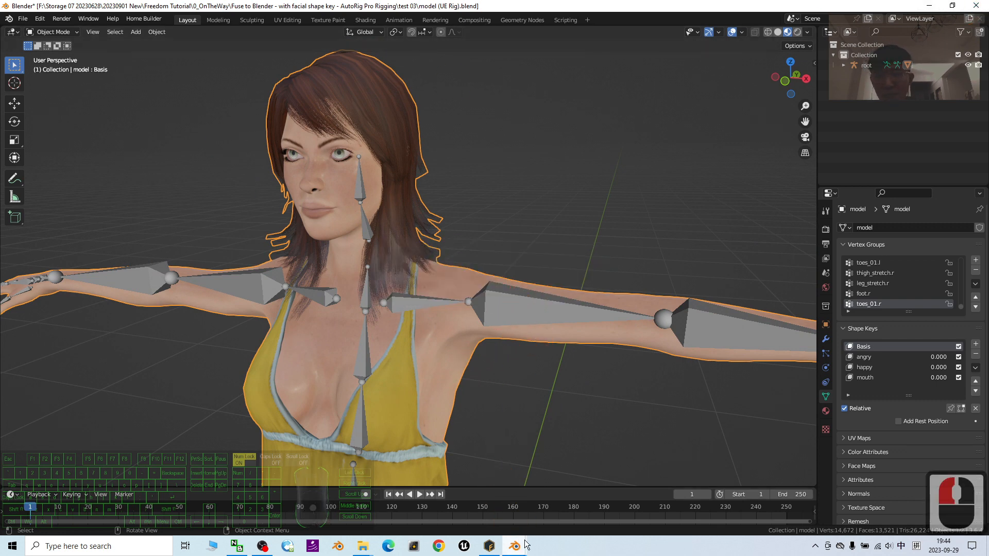
mouse_move(525, 545)
click(518, 499)
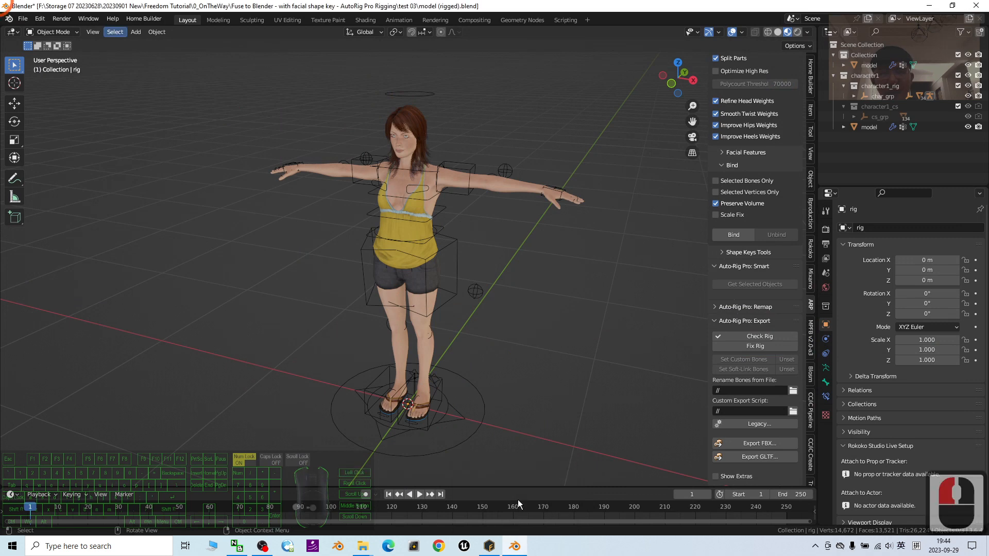
click(23, 18)
click(31, 29)
click(154, 37)
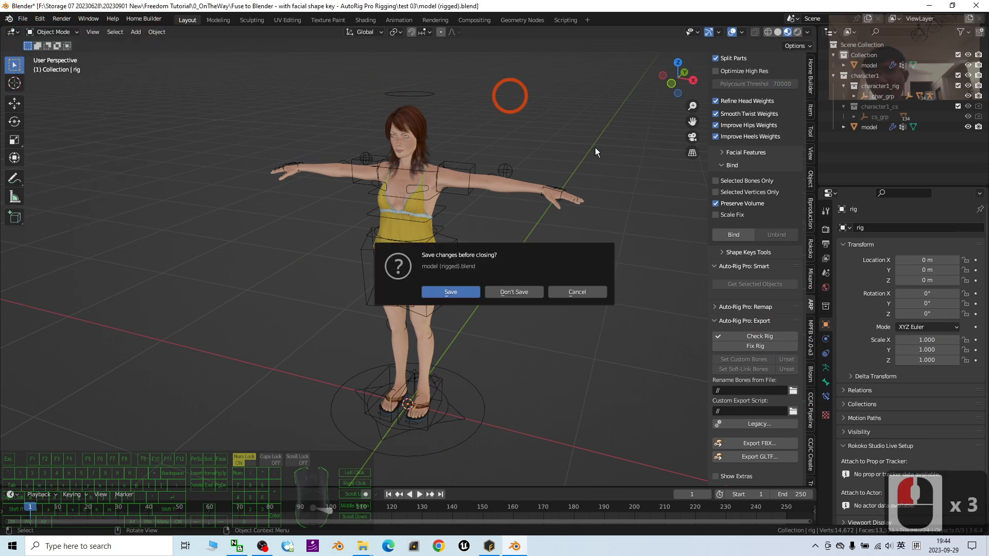
click(531, 293)
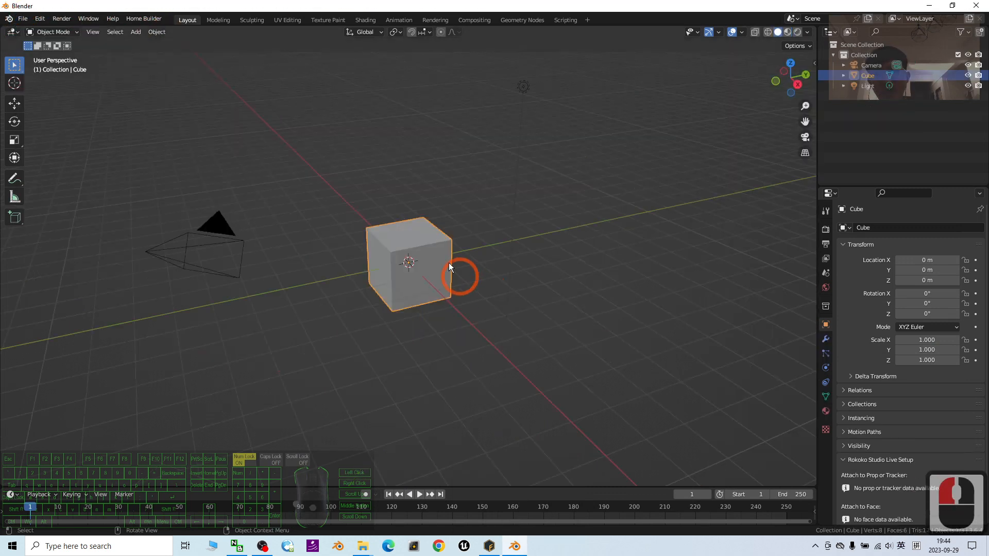
click(618, 283)
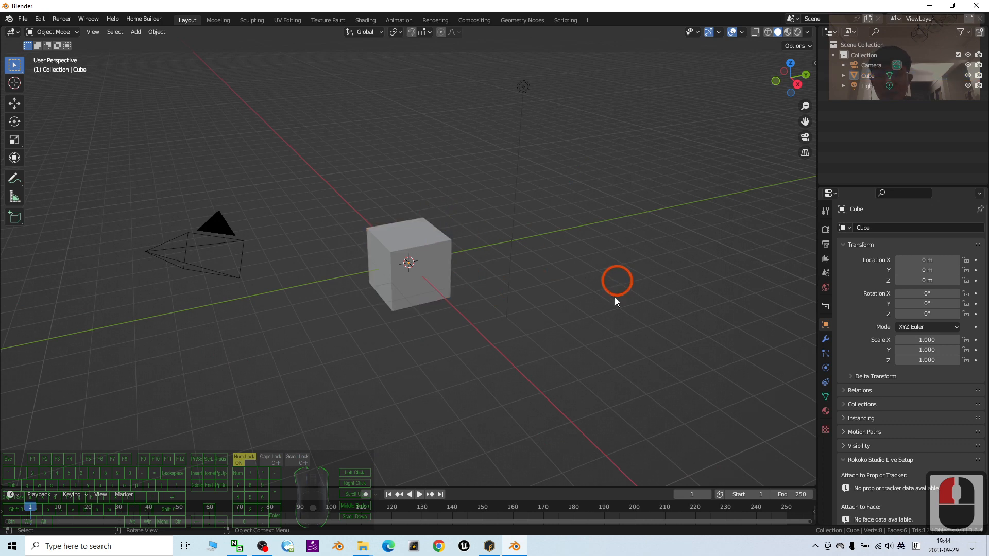
Switch to Mixamo Fuse and examine the dressed character and the available tops.
click(490, 546)
drag(521, 376, 481, 282)
scroll(761, 278, up, 9)
scroll(349, 185, up, 4)
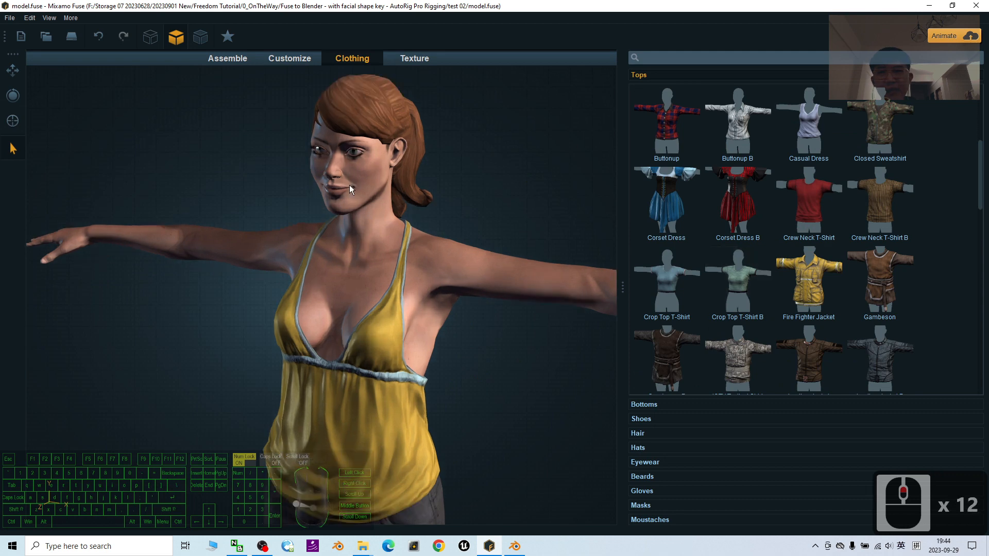
scroll(403, 196, down, 4)
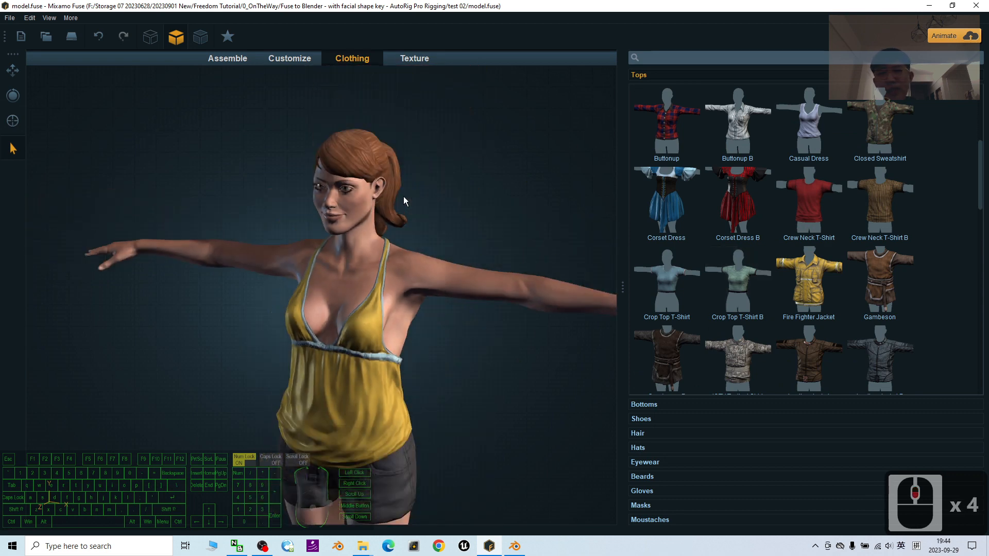
Browse the torso and leg body parts offered in the Assemble stage.
click(241, 62)
scroll(741, 237, down, 6)
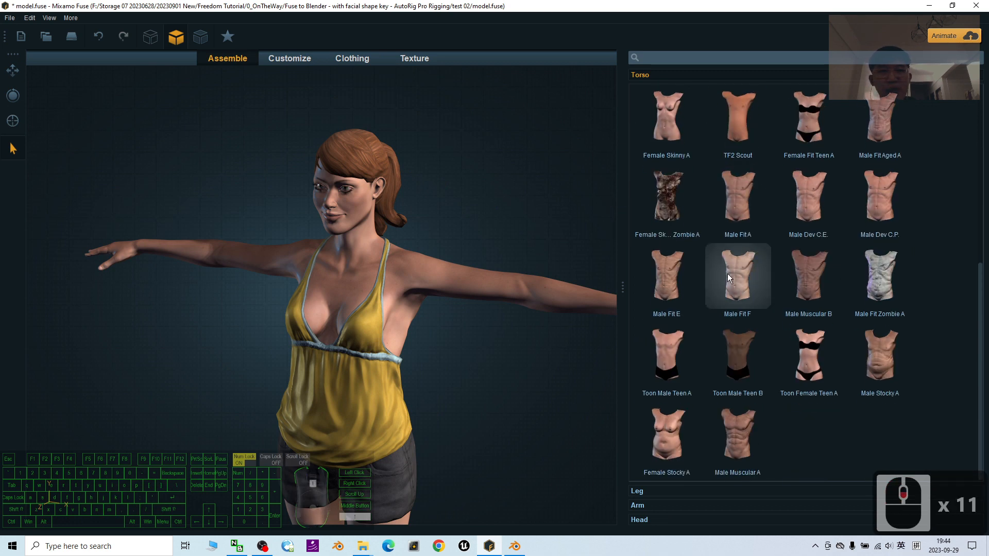
scroll(727, 277, down, 3)
click(637, 491)
scroll(719, 416, down, 6)
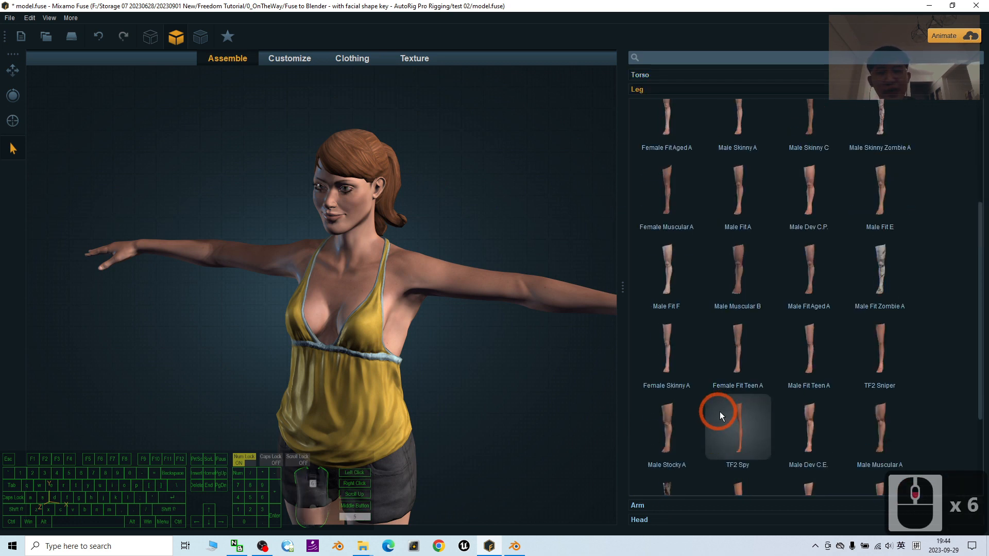
scroll(719, 415, down, 8)
scroll(370, 239, down, 5)
shift+scroll(466, 342, down, 2)
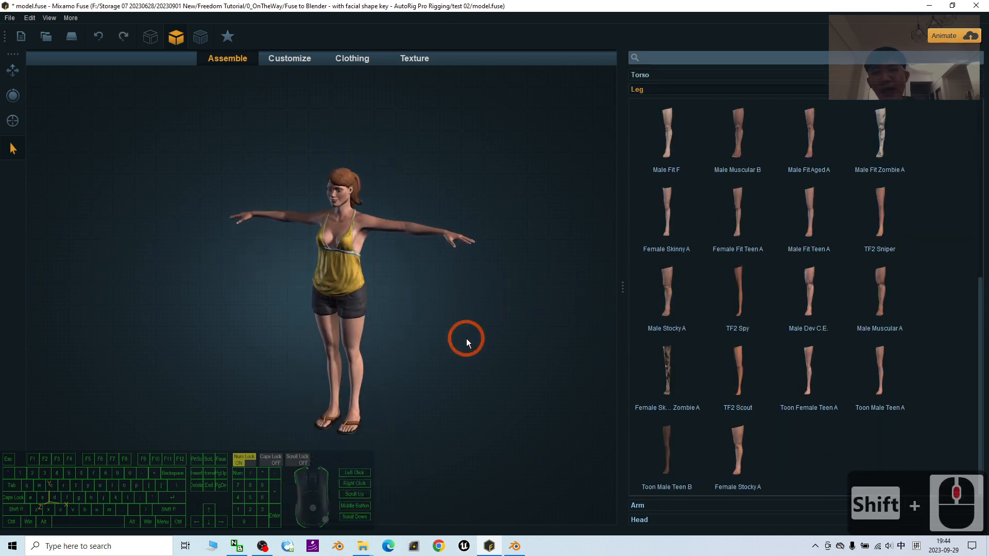
Clear the view to the desktop, create a folder named Model01 there and open it.
drag(340, 7, 500, 53)
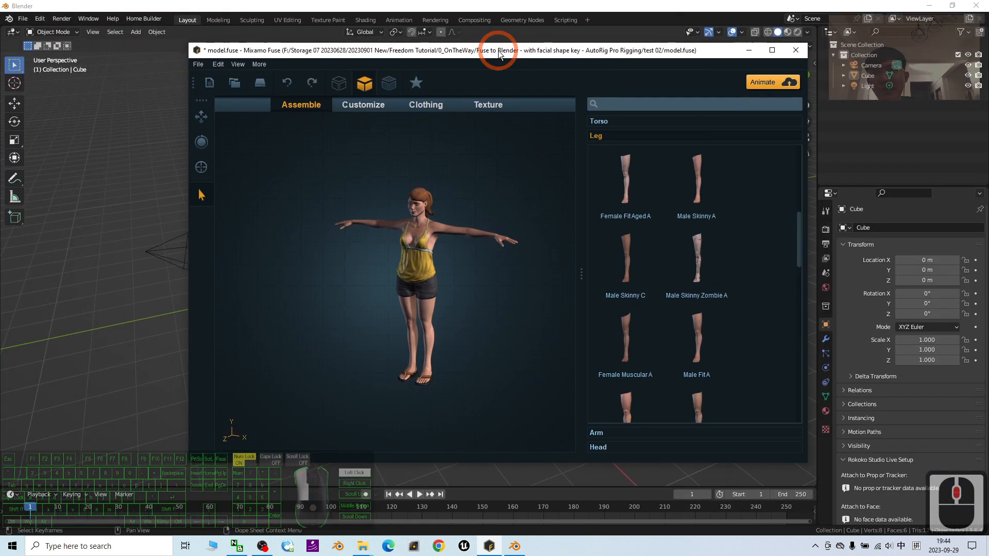
click(931, 5)
right_click(29, 256)
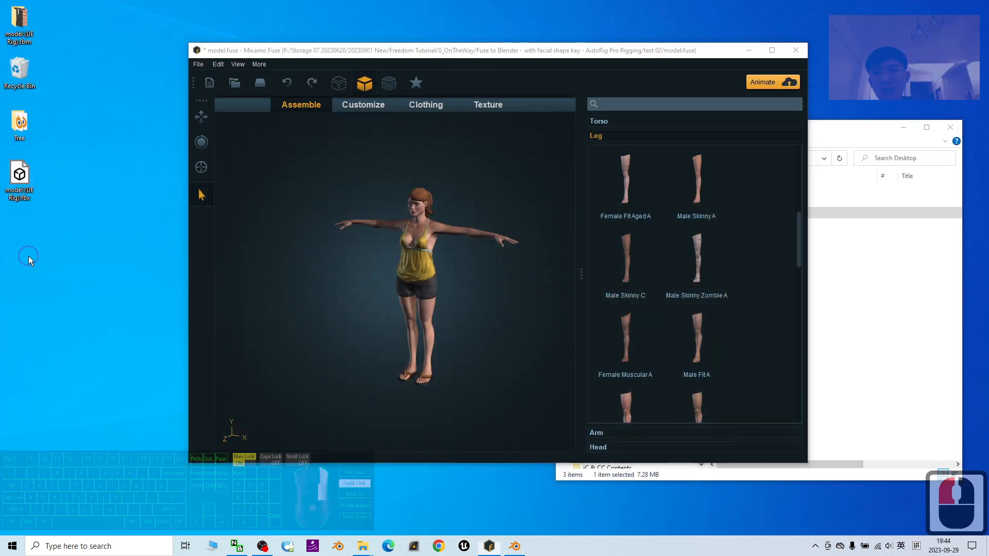
click(70, 380)
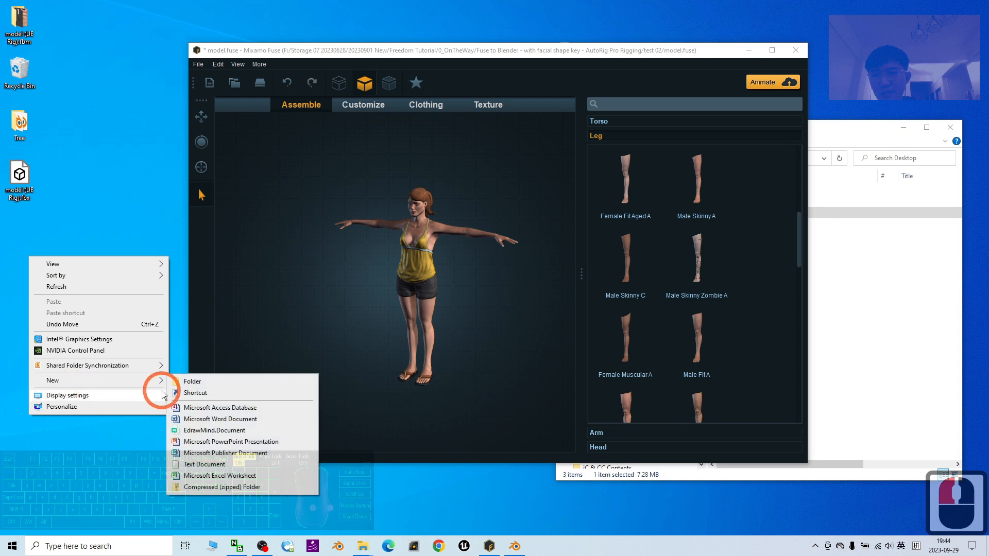
click(196, 381)
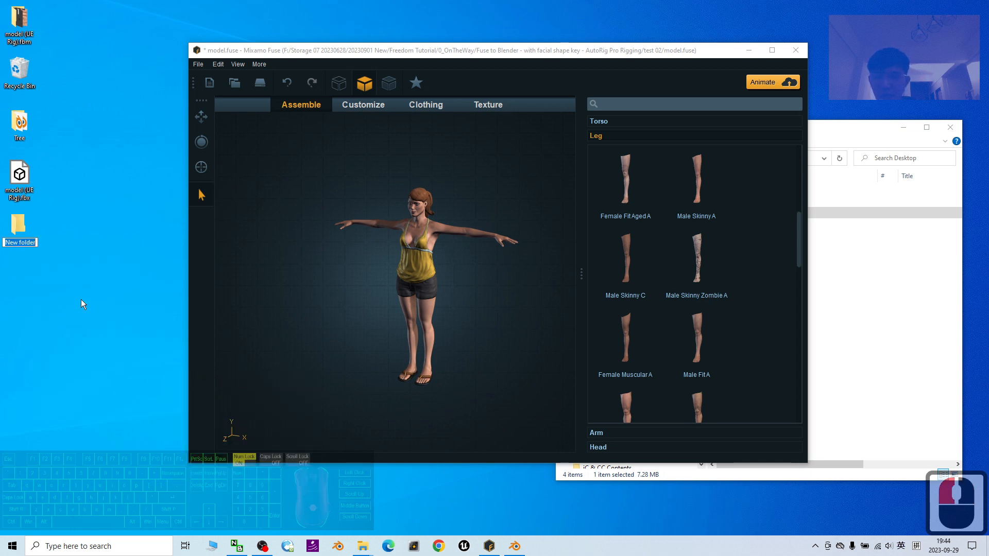
text(Model01)
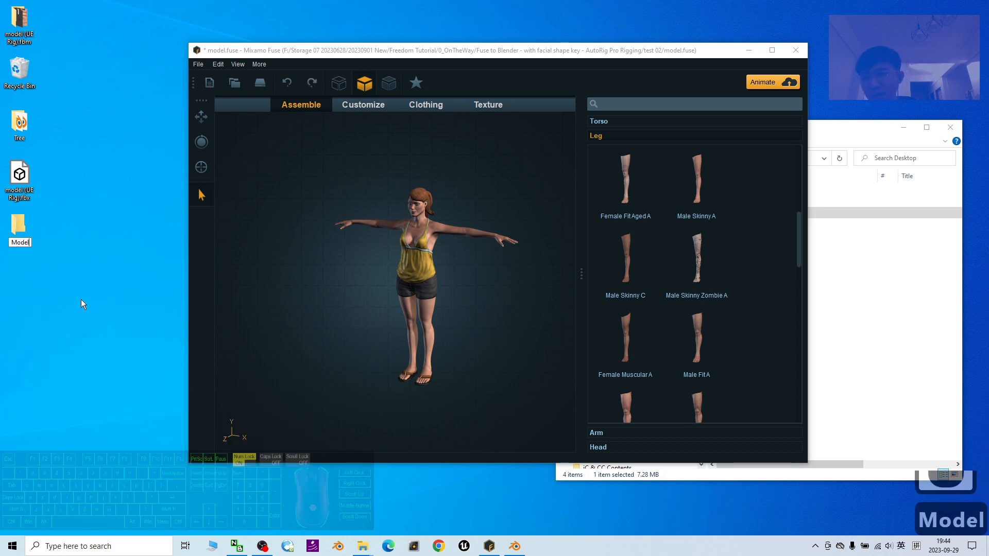
key(Return)
key(Return)
key(Return)
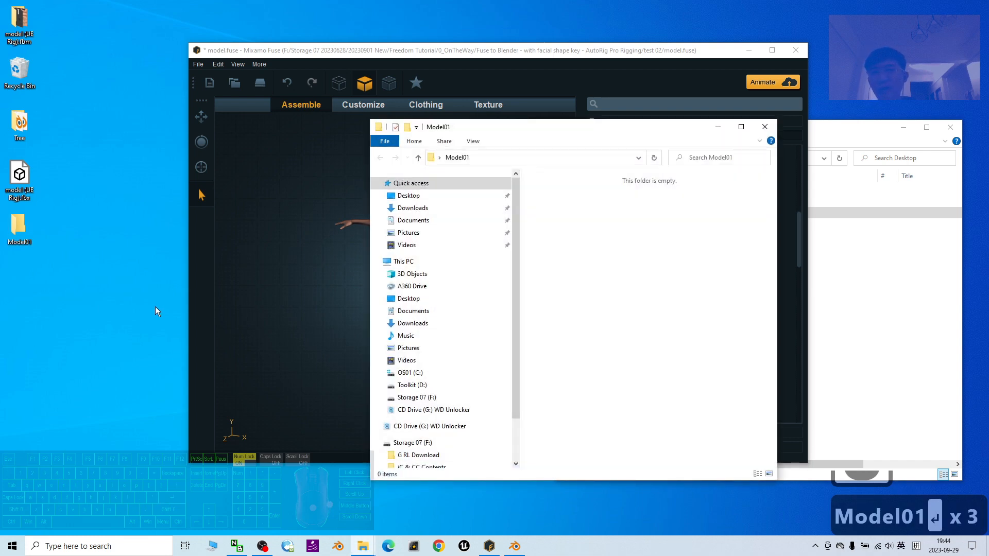
Start saving the Fuse model under a new name and set the destination to the new Model01 folder on the desktop.
drag(520, 140, 193, 135)
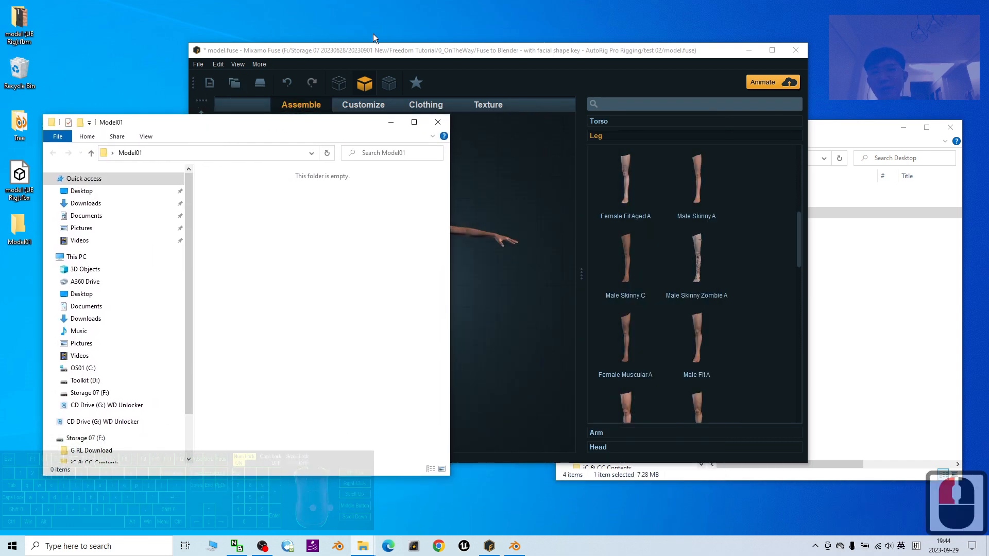
drag(375, 49, 494, 64)
click(317, 78)
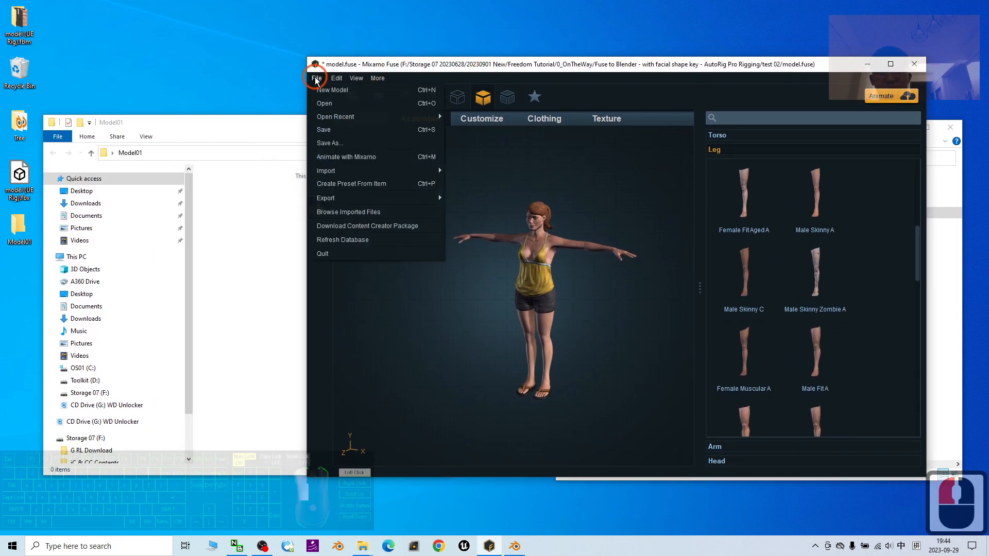
click(328, 143)
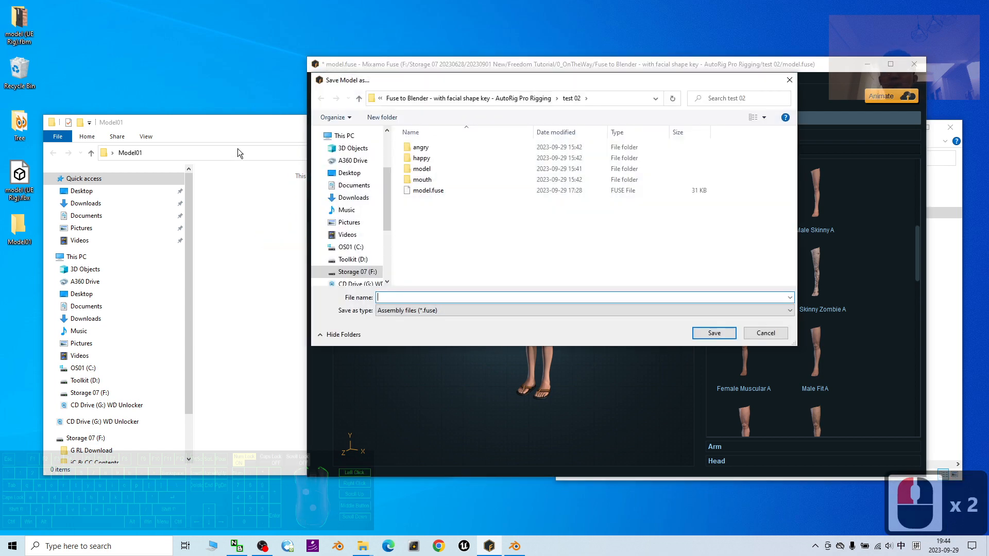
click(238, 153)
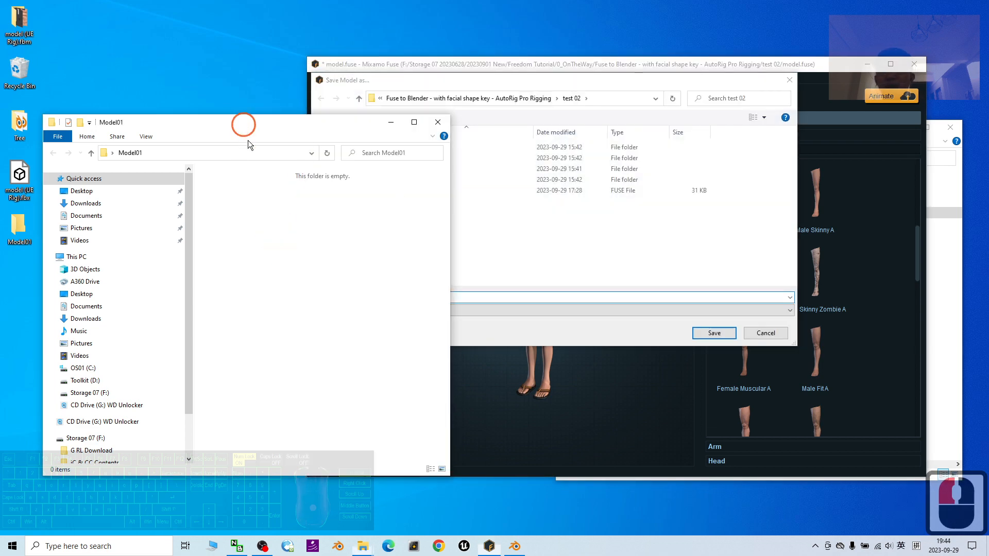
click(211, 150)
key(ctrl+c)
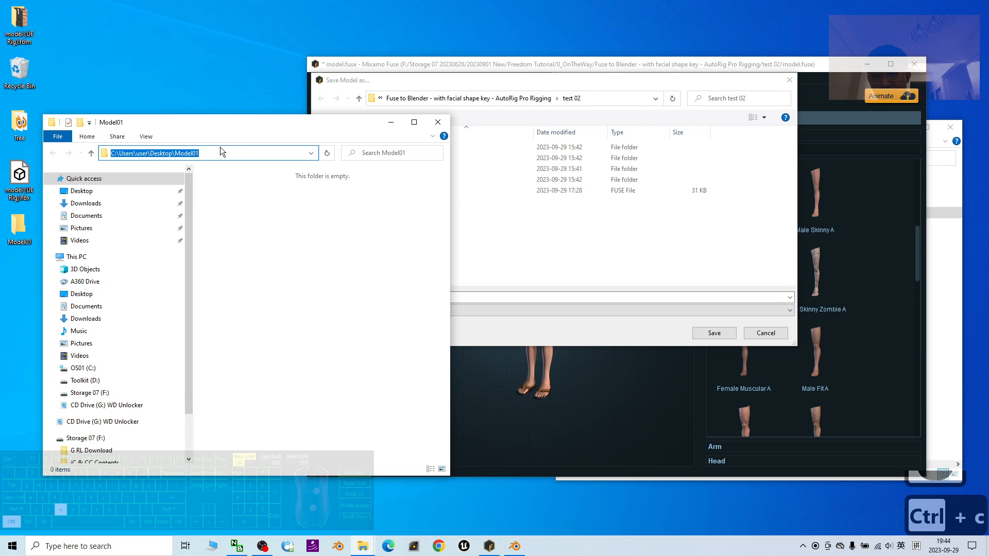
click(593, 99)
key(ctrl+v)
key(Return)
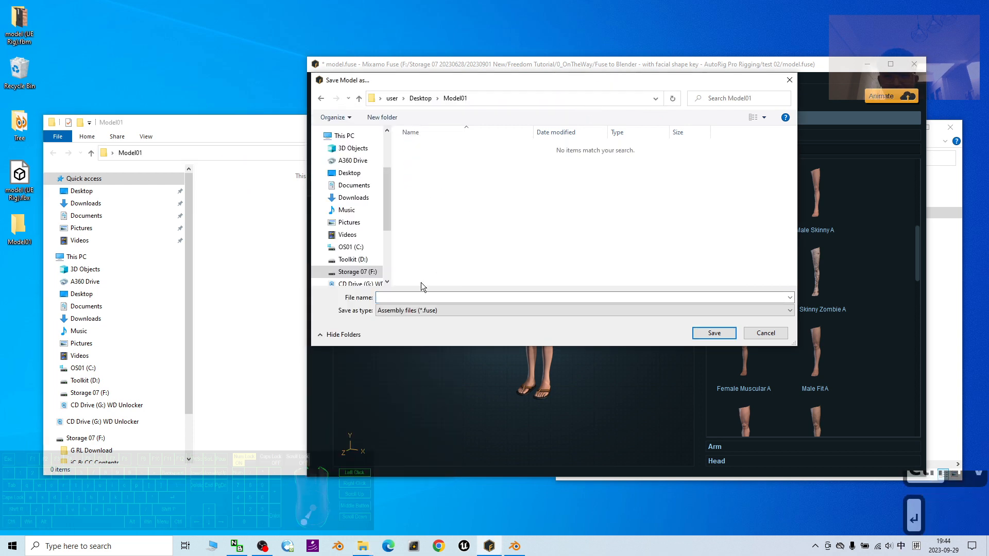
Save the model as the assembly file model01 in the chosen folder.
click(405, 296)
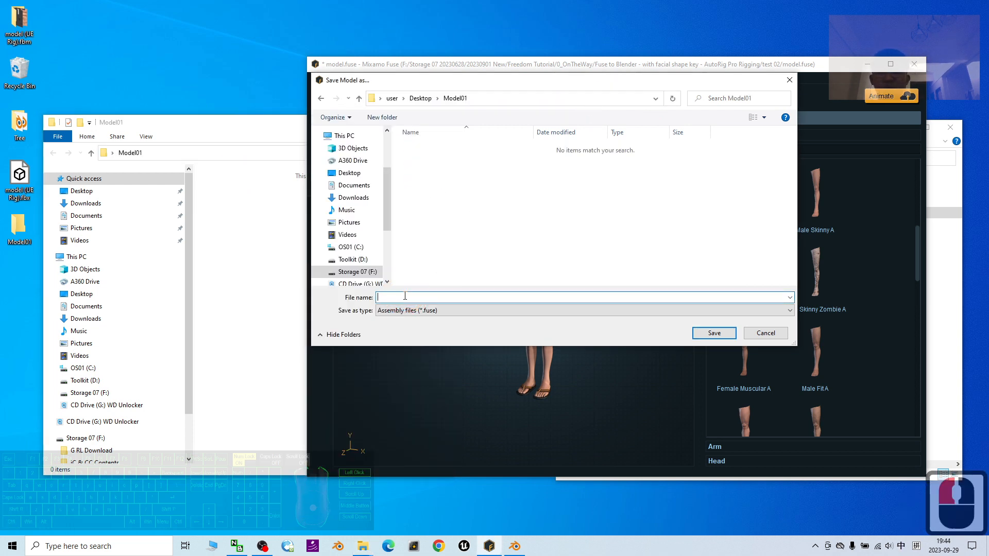
text(model)
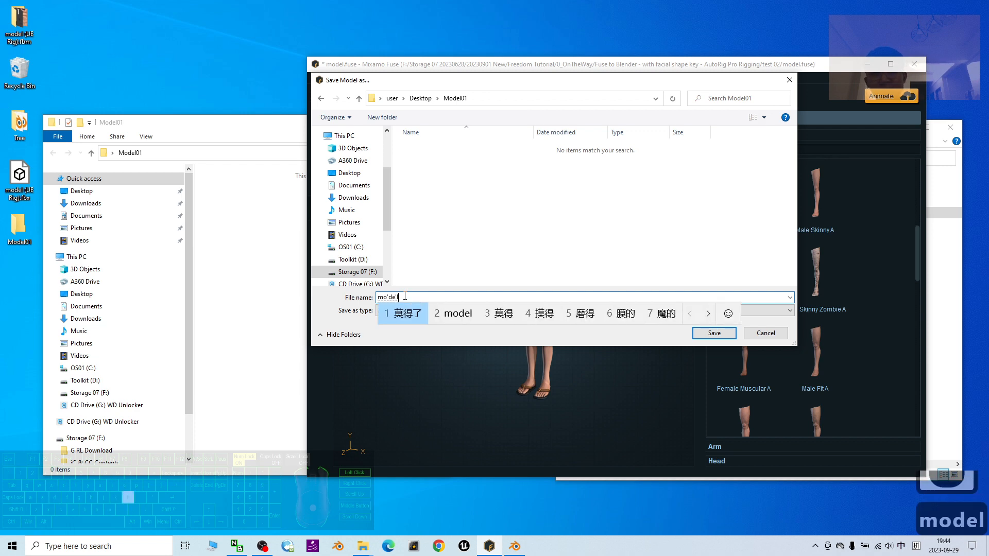
key(BackSpace)
key(BackSpace)
key(BackSpace)
key(BackSpace)
key(BackSpace)
key(BackSpace)
text(model)
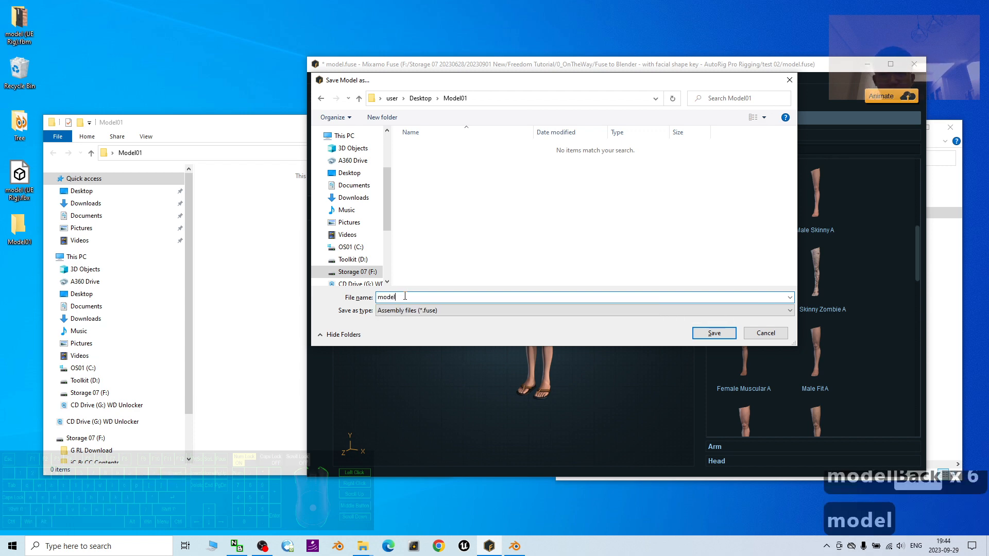
text(01)
key(Return)
Display the contents of the Model01 folder as large icons.
click(261, 243)
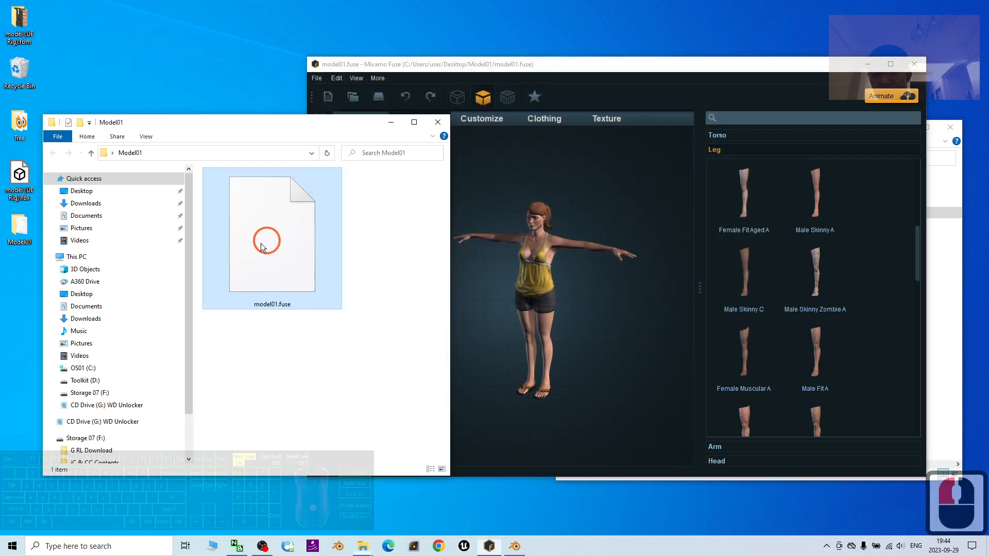
click(350, 290)
right_click(352, 236)
mouse_move(392, 242)
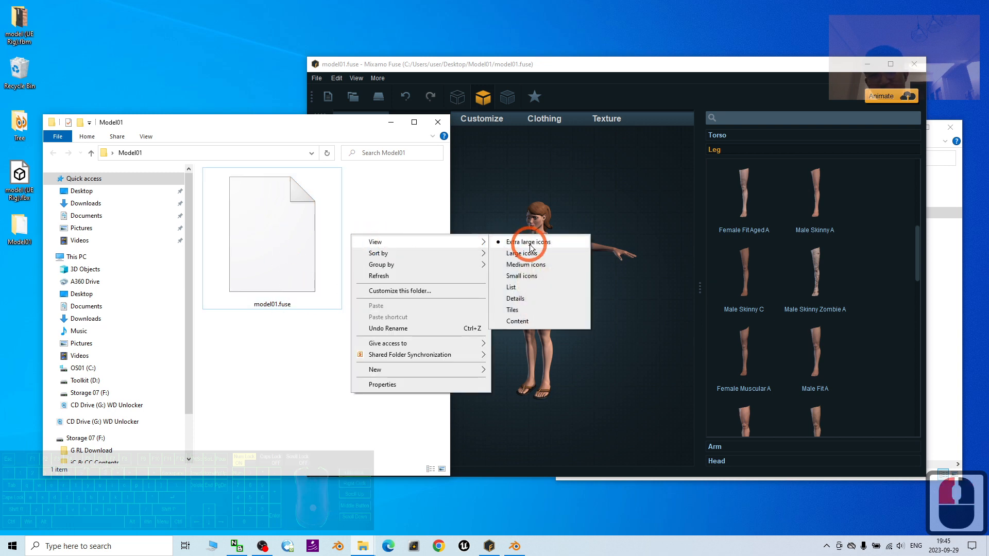
click(523, 253)
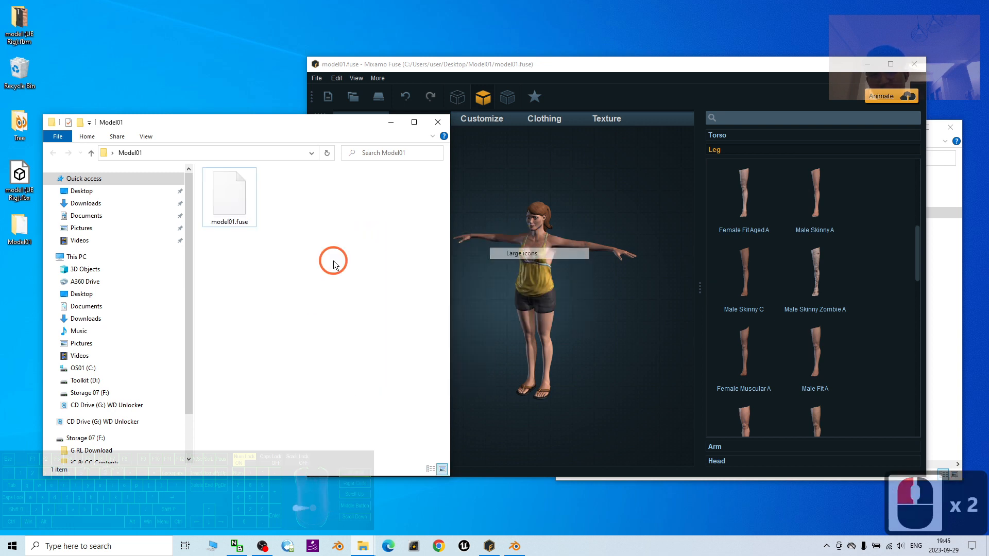
Start an OBJ export of the model, keeping Export in new folder, Remove occluded polygons and a character scale of 1.
click(443, 68)
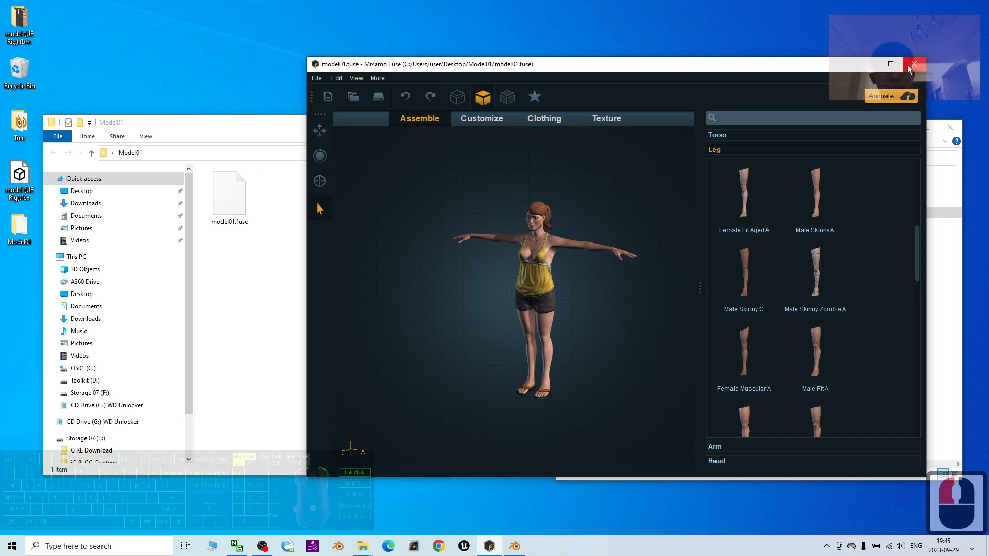
click(890, 64)
click(12, 18)
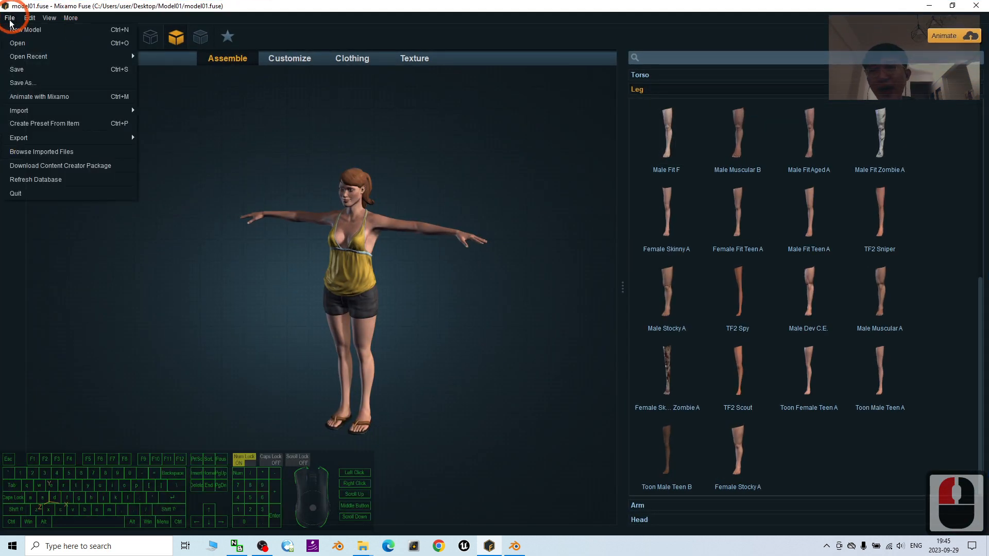
click(36, 138)
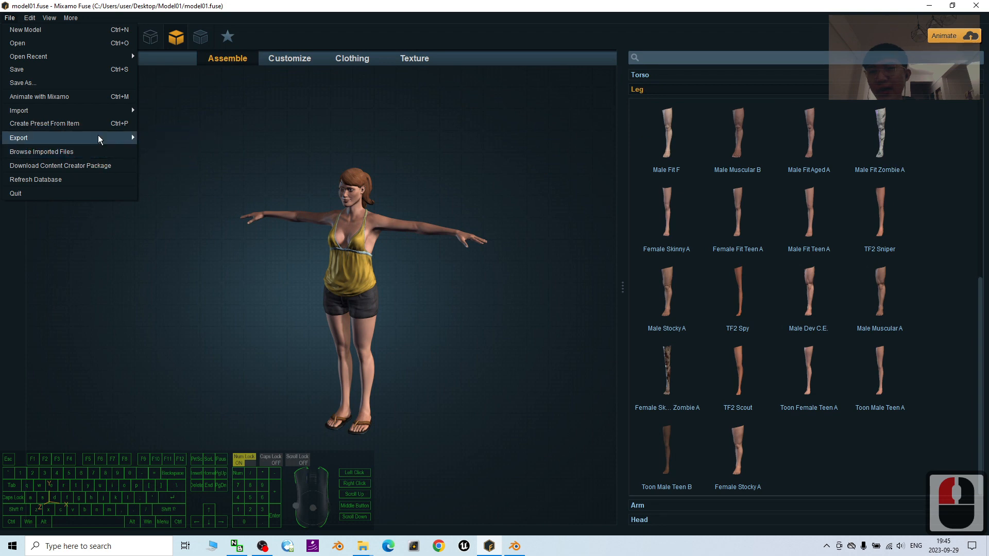
click(175, 138)
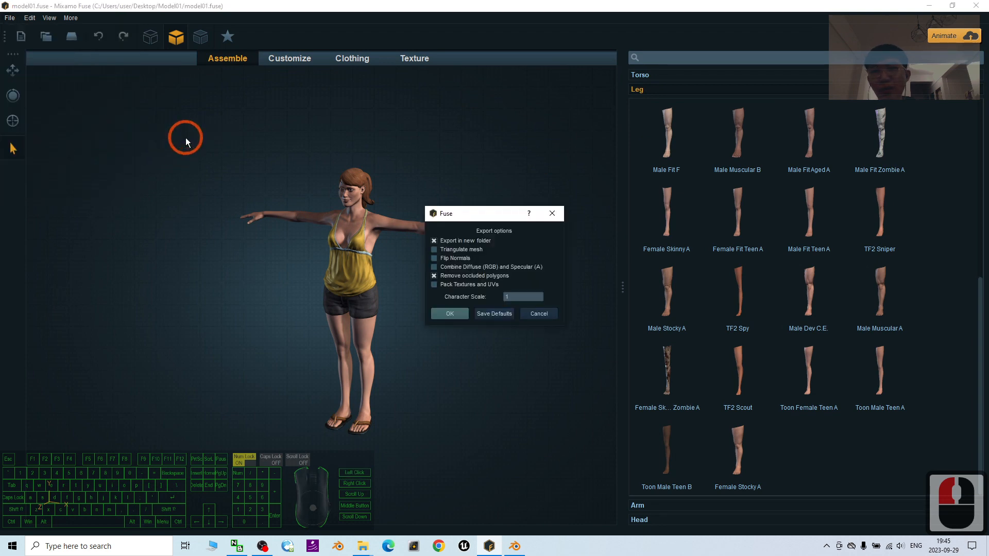
click(455, 315)
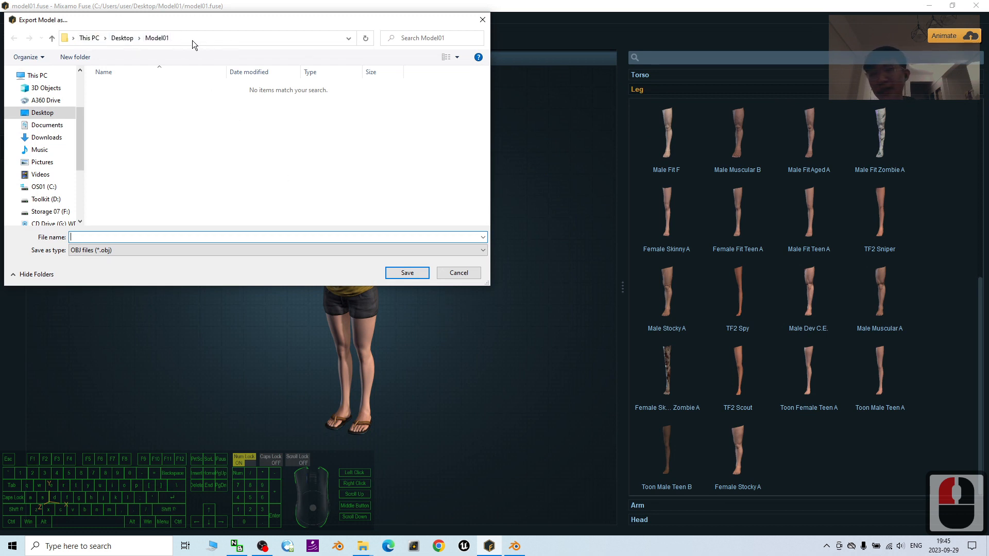
Name the OBJ export Model01 and save it in the desktop's Model01 folder.
click(92, 238)
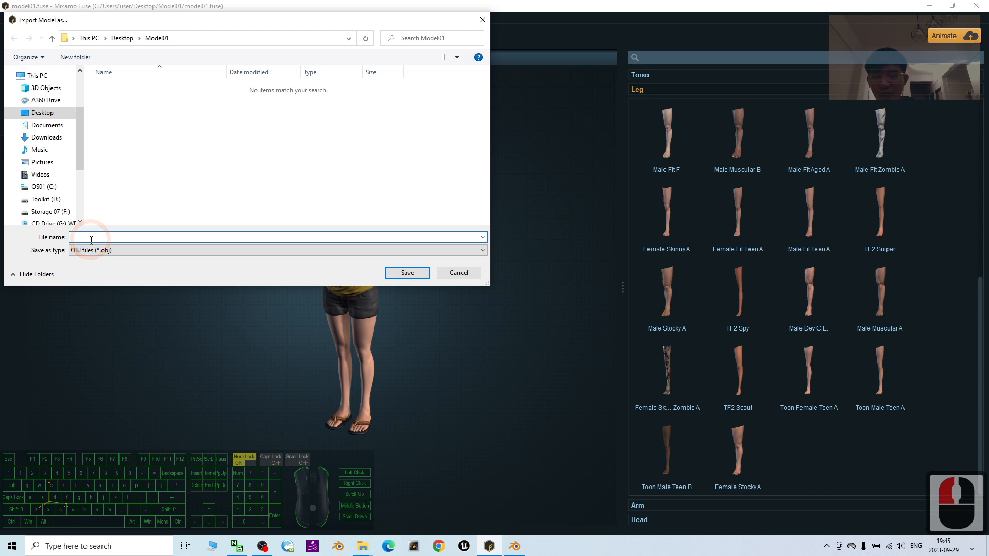
text(Mole)
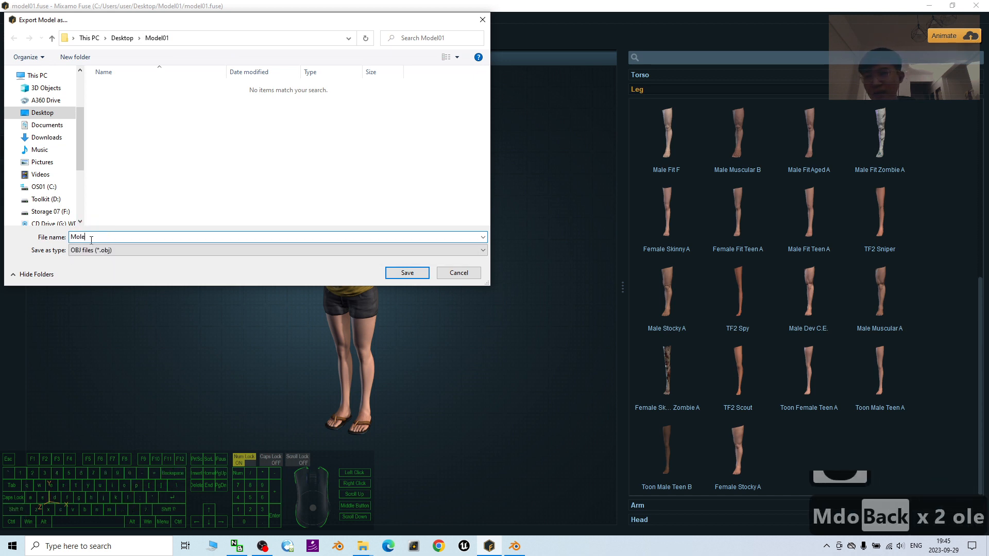
key(BackSpace)
key(BackSpace)
text(del01)
click(154, 190)
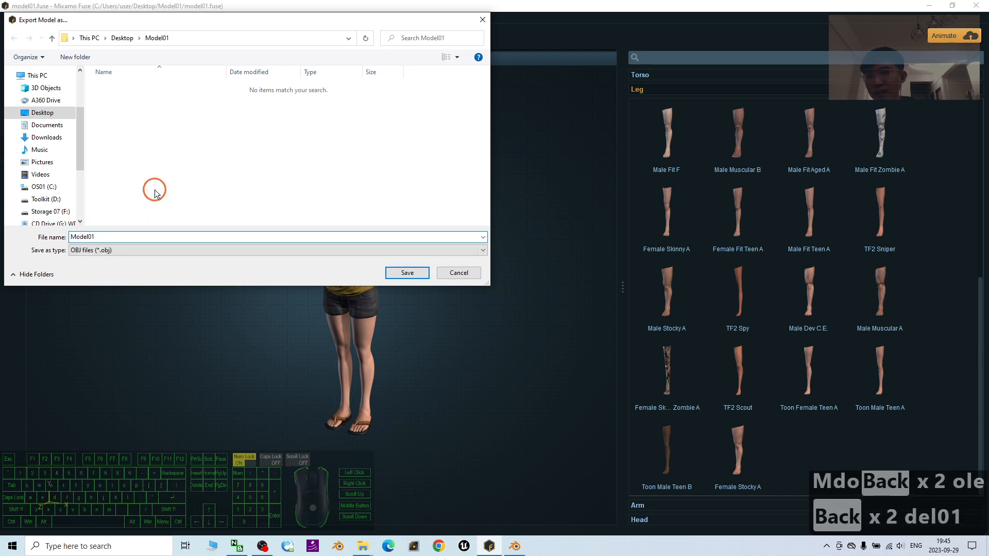
click(395, 279)
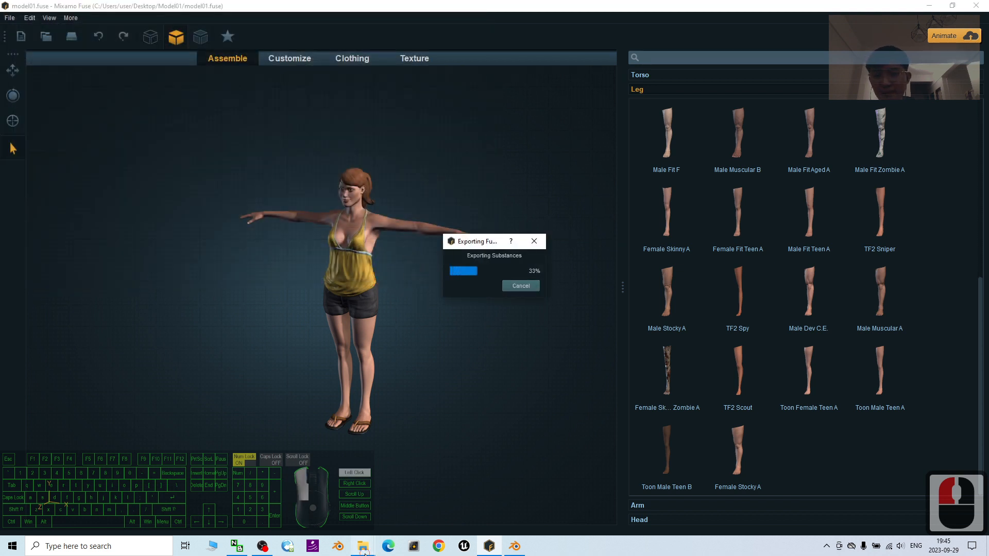
Close the Videos and Desktop folder windows and bring up the Model01 folder window.
mouse_move(364, 547)
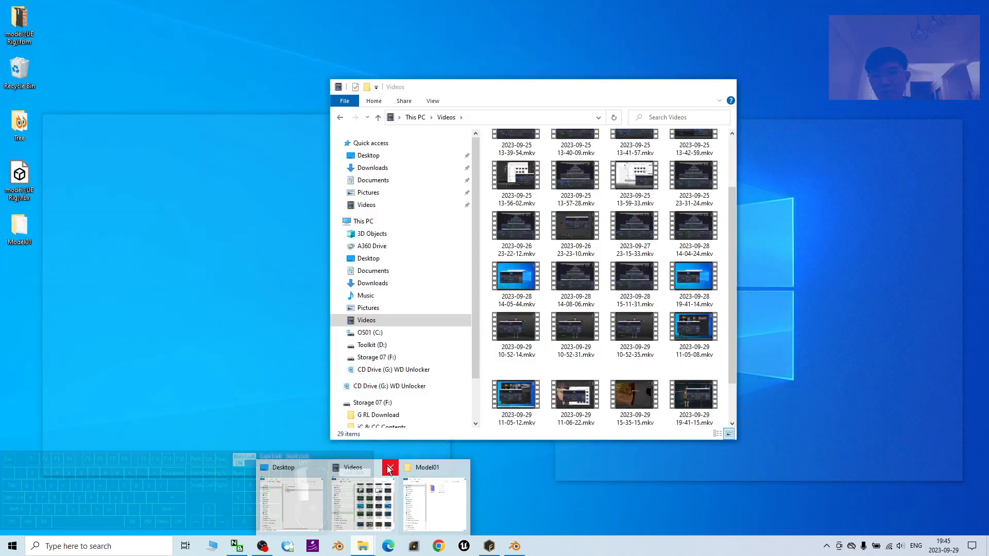
click(387, 465)
click(356, 465)
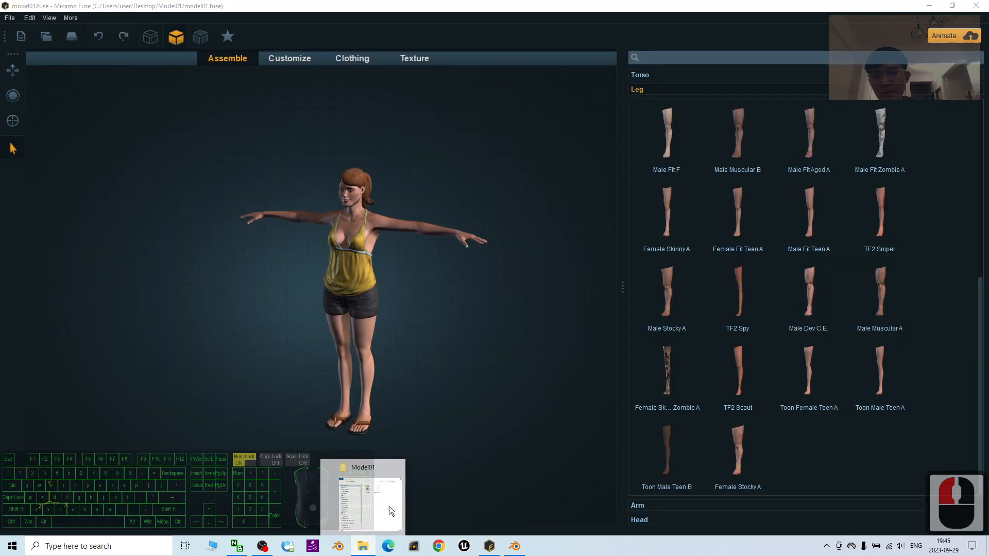
click(388, 511)
Look through the exported OBJ, MTL and texture files in the Model01 subfolder and go back to its parent folder.
double_click(227, 206)
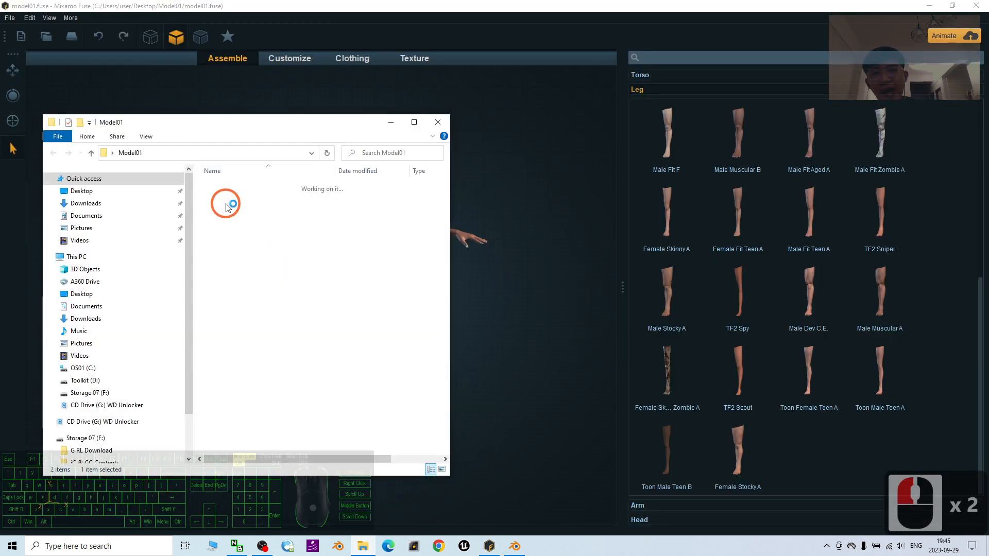
scroll(292, 265, down, 4)
scroll(292, 264, up, 4)
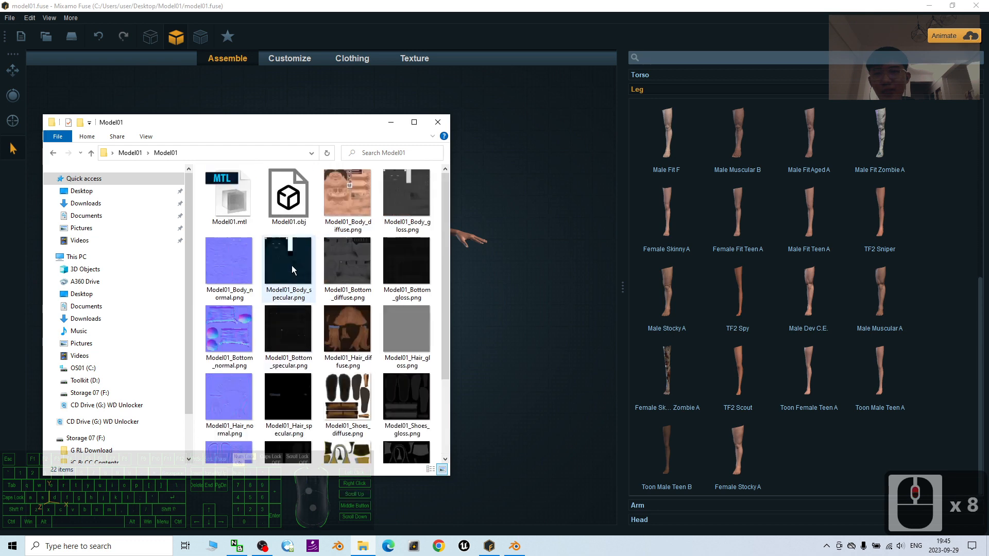
click(131, 154)
Switch back to Fuse and set the character's Happy facial expression to 0 in the Customize stage.
click(431, 4)
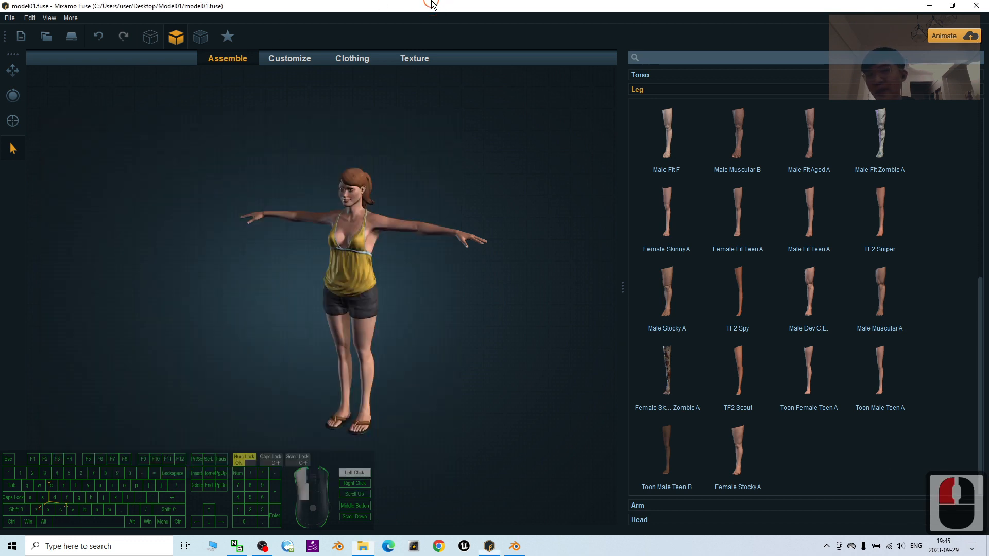
scroll(388, 221, up, 6)
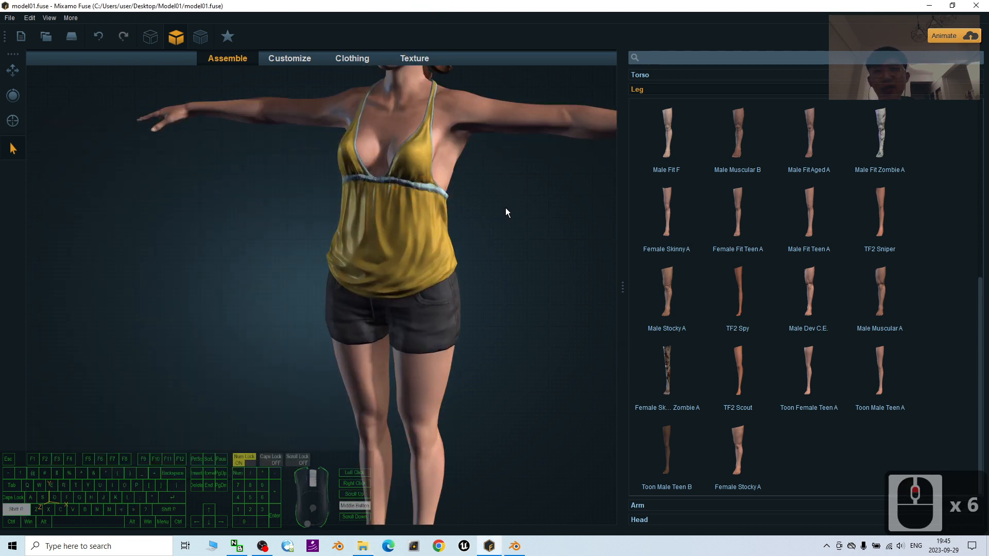
shift+middle_drag(505, 208, 429, 267)
scroll(418, 241, up, 3)
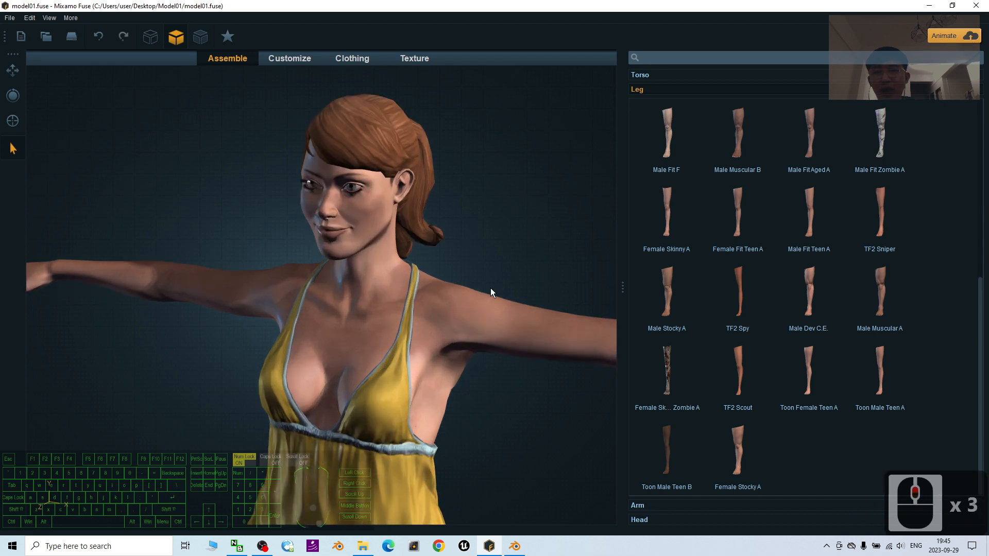
scroll(511, 430, up, 3)
mouse_move(536, 474)
mouse_down()
mouse_move(559, 468)
mouse_move(546, 477)
mouse_up()
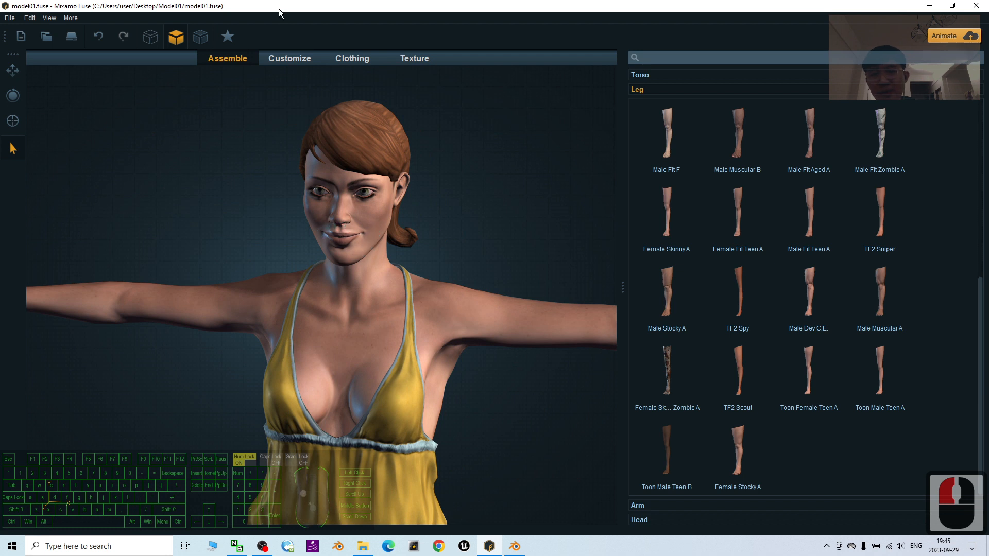
click(293, 60)
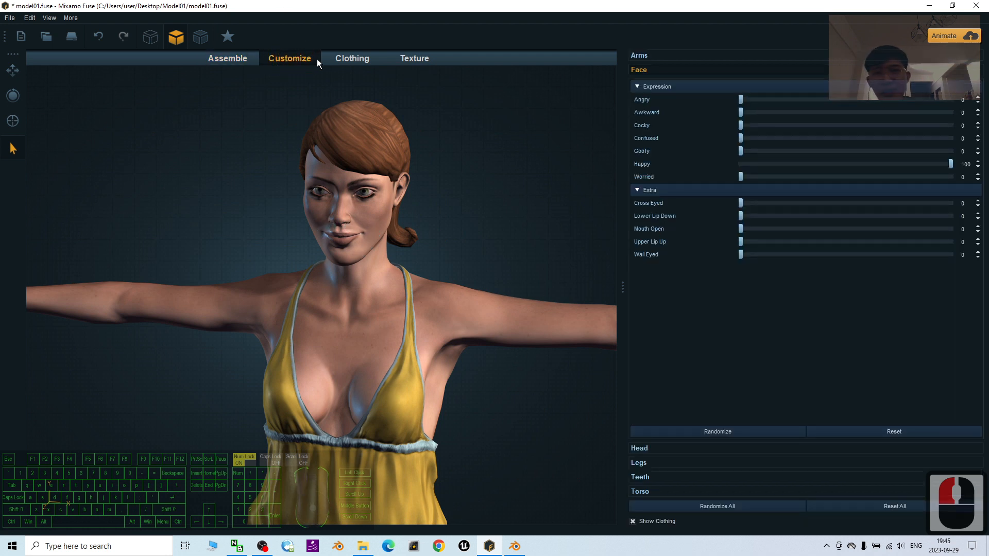
drag(950, 164, 663, 146)
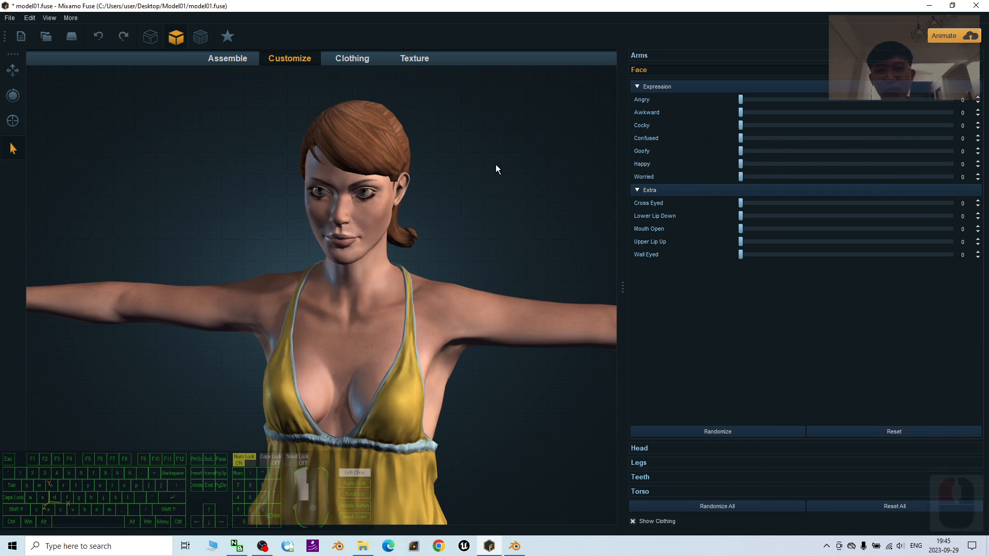
Delete the exported Model01 subfolder from the desktop's Model01 folder and return to the maximized Fuse window.
double_click(364, 6)
drag(503, 63, 596, 78)
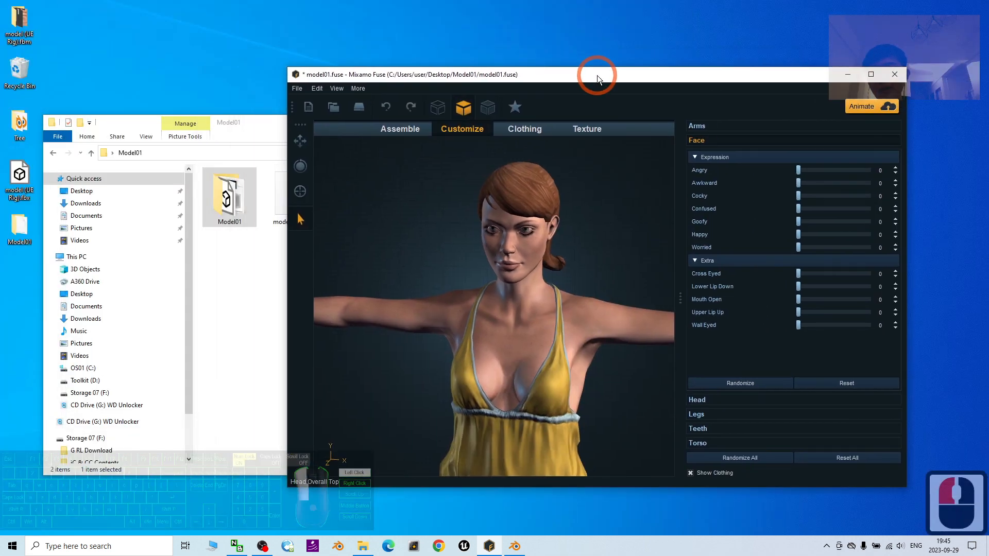
click(247, 219)
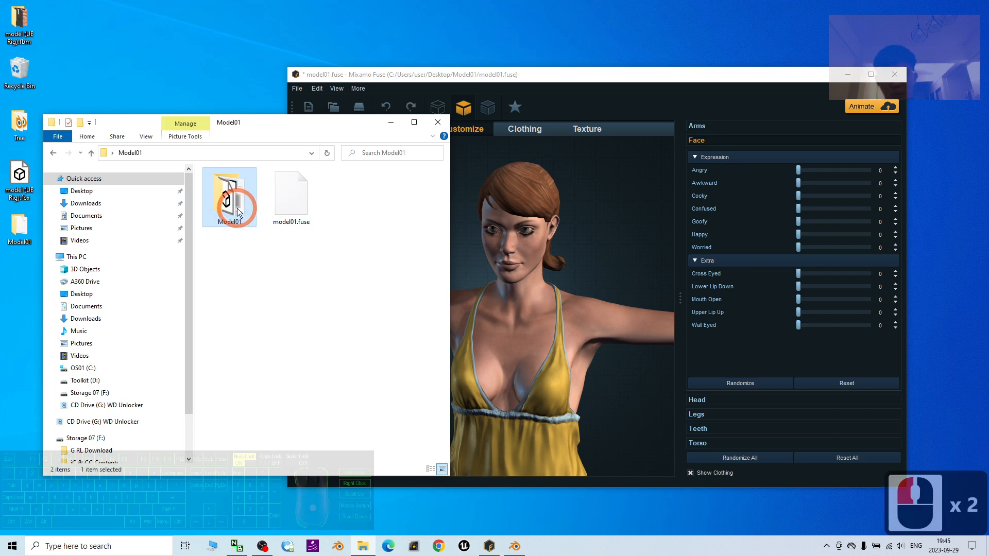
key(Delete)
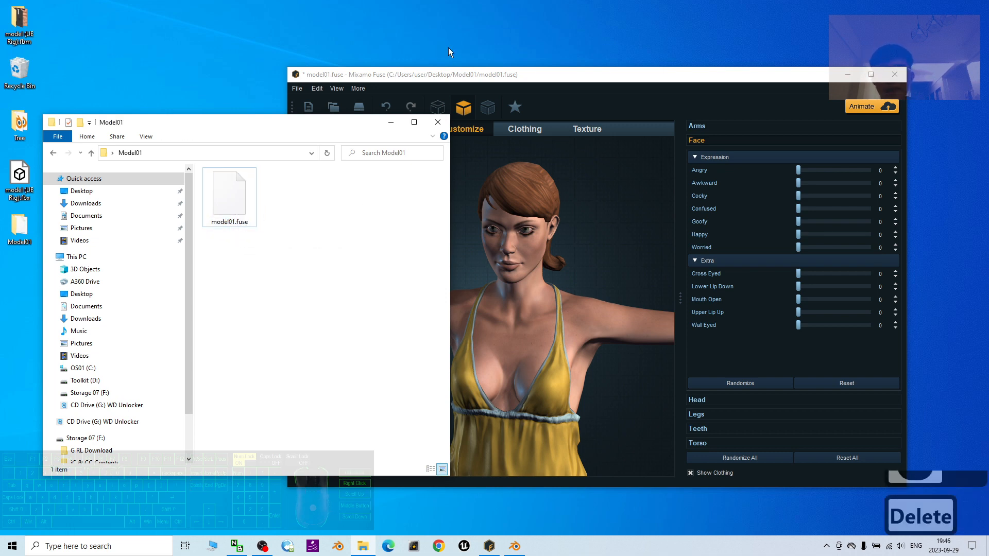
drag(454, 74, 388, 0)
click(569, 108)
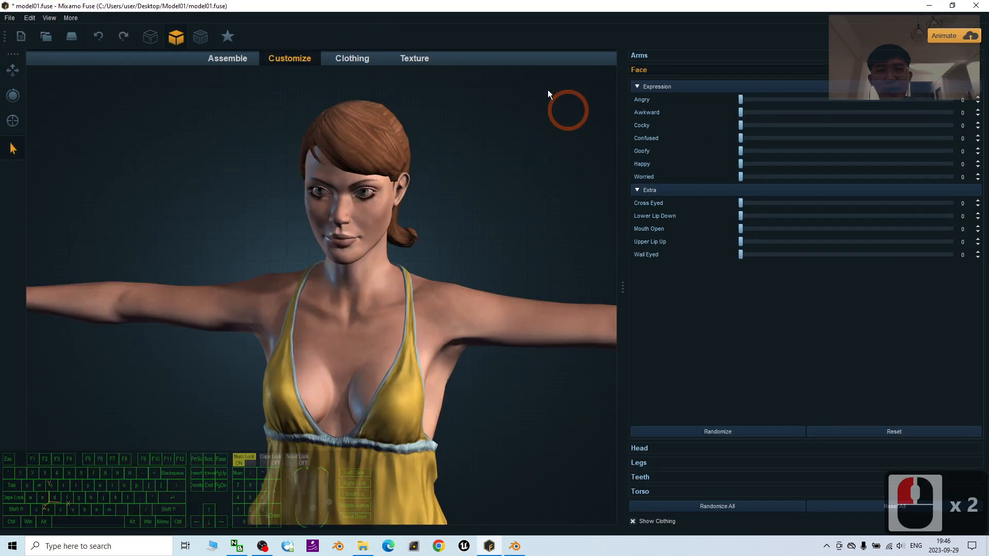
Frame the character's face and restore the Fuse window down so it sits beside the Model01 folder window.
scroll(512, 194, up, 3)
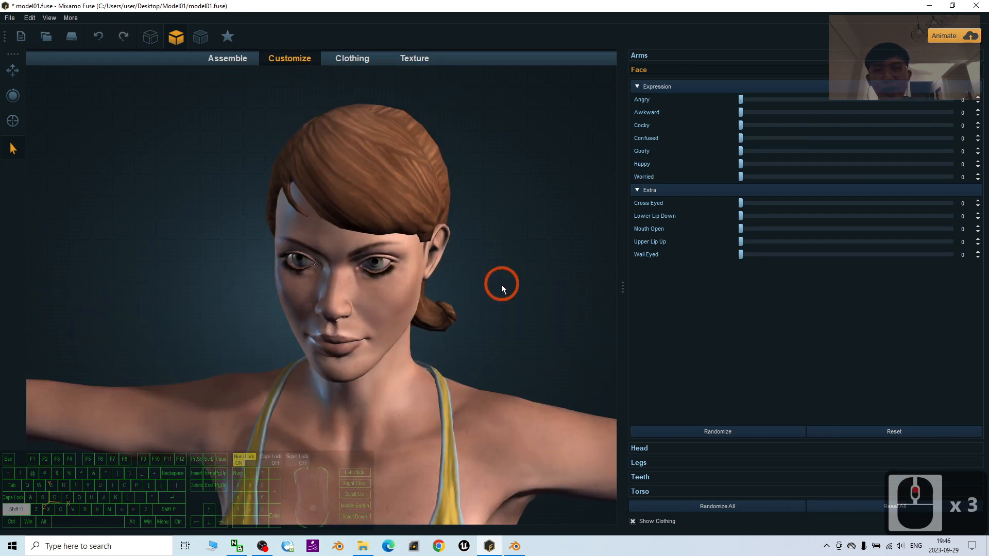
shift+middle_drag(527, 349, 530, 338)
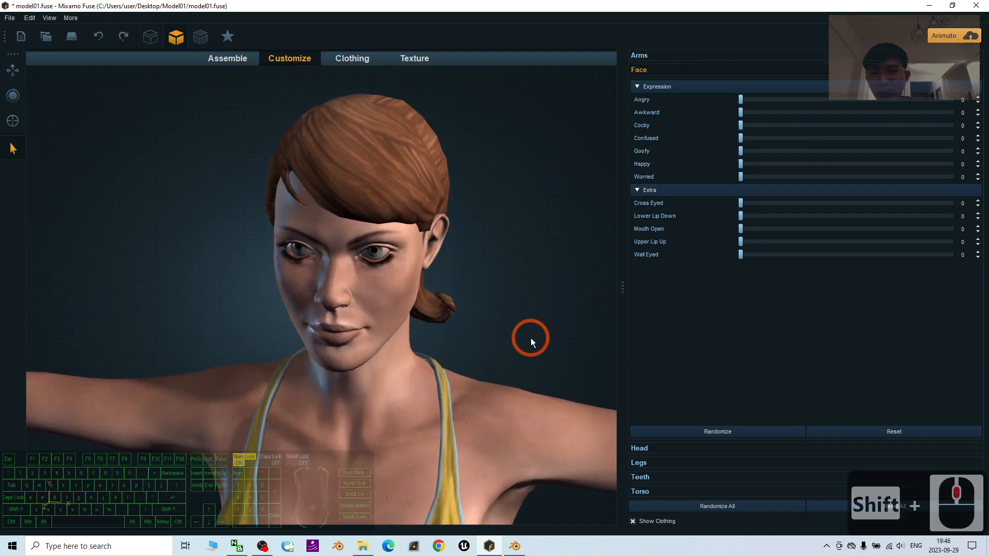
drag(344, 3, 642, 65)
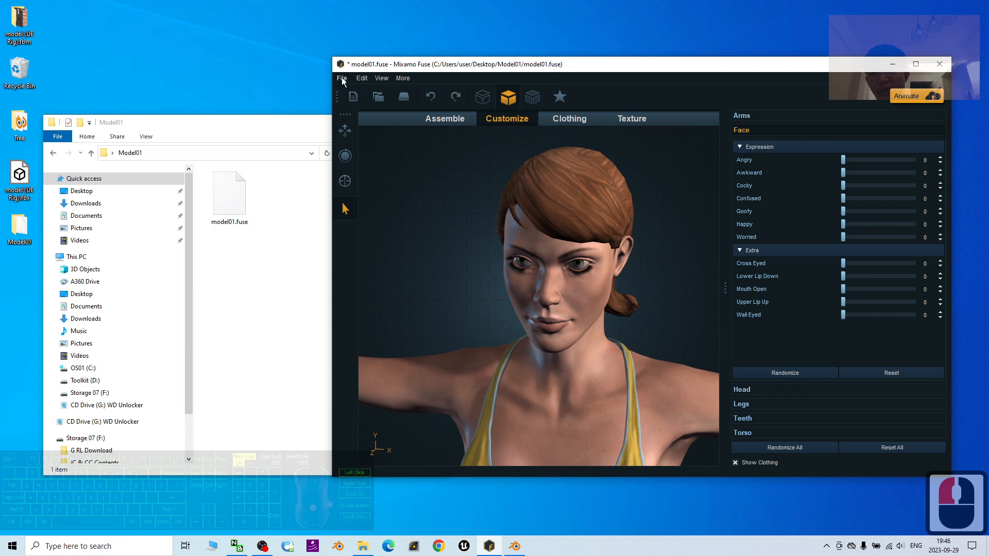
Export the neutral-faced character as an OBJ named Model01 into the desktop's Model01 folder, keeping the current export options.
click(341, 78)
mouse_move(375, 199)
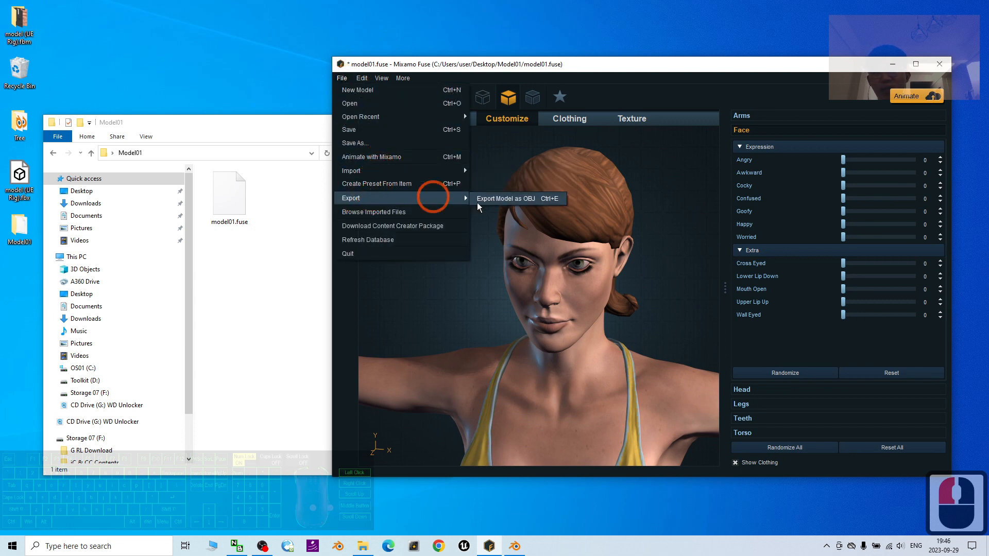
click(505, 198)
click(604, 316)
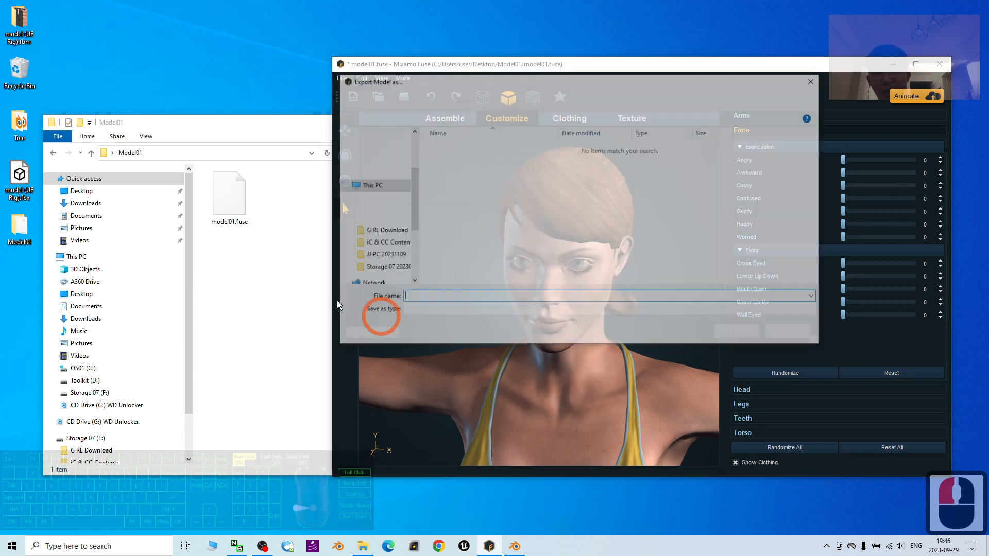
click(415, 297)
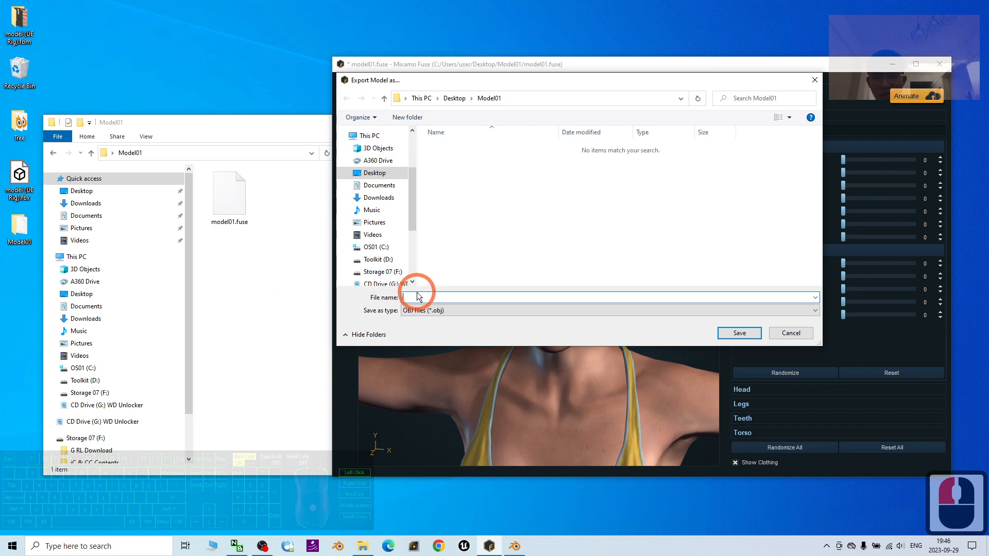
text(Model01)
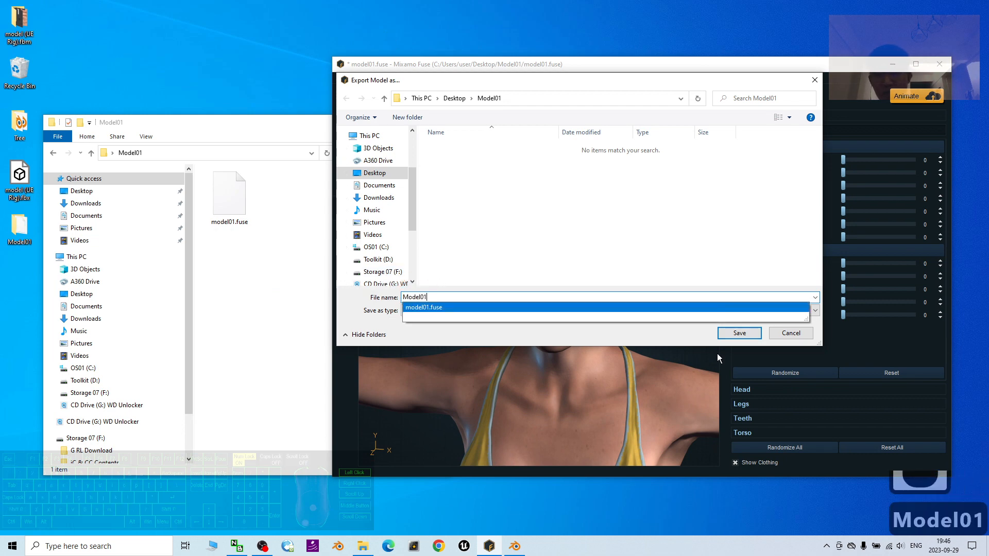
click(739, 333)
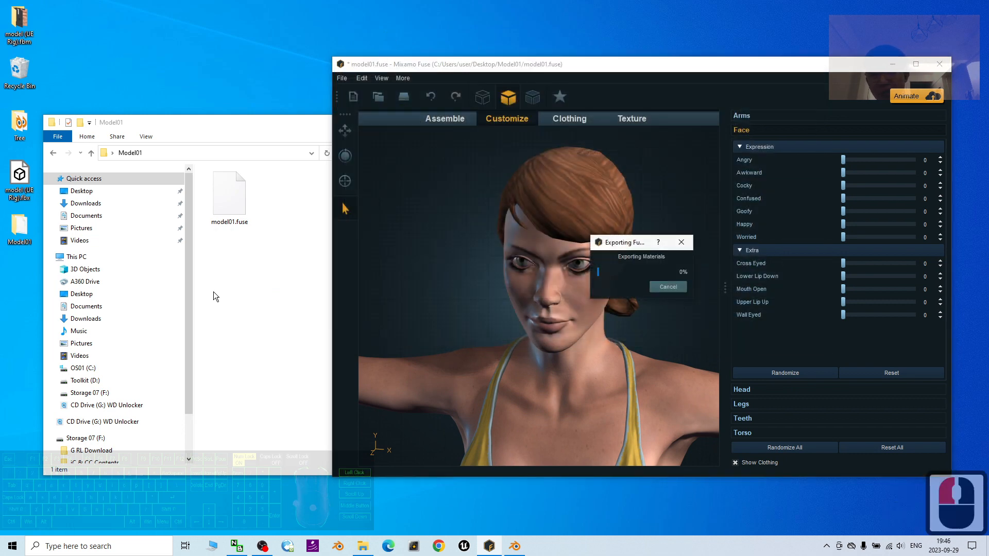
Check the newly exported Model01 subfolder in the folder window, then shift the Fuse window slightly beside it.
double_click(229, 194)
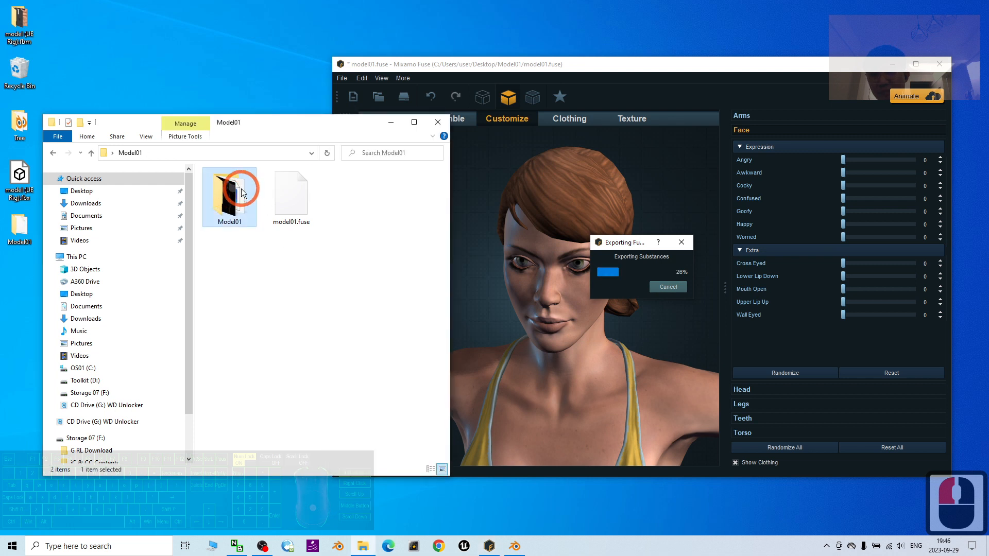
click(127, 154)
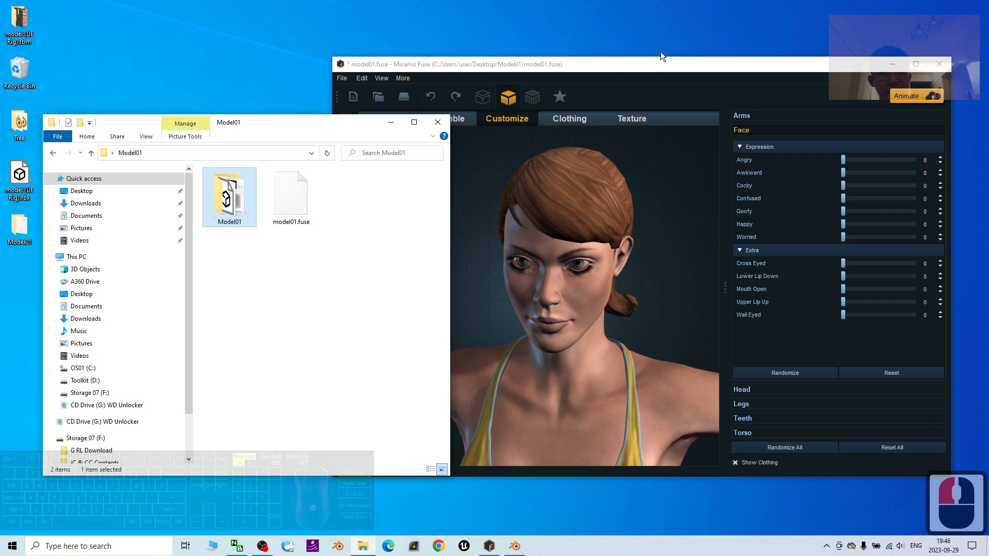
drag(661, 57, 640, 58)
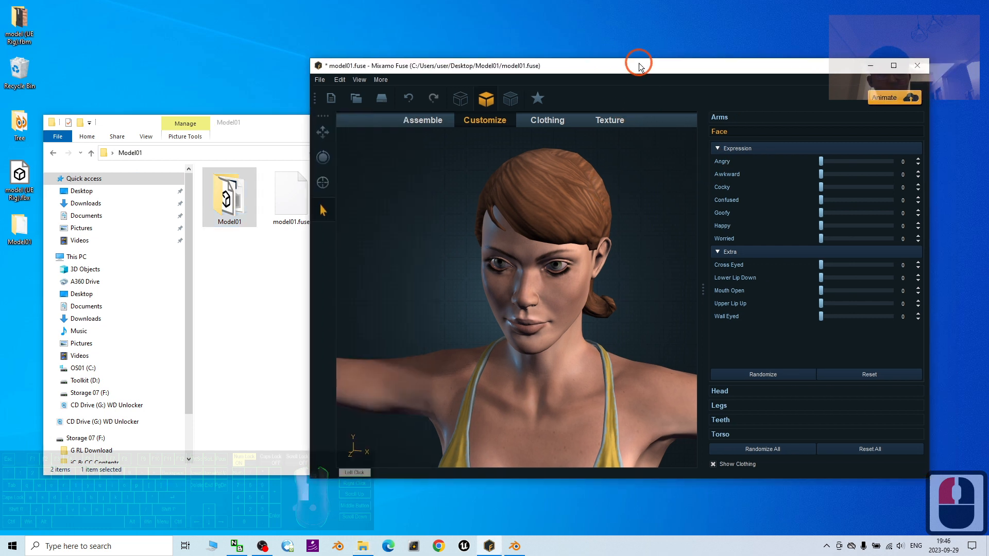
Set the character's Angry facial expression to 100.
click(822, 163)
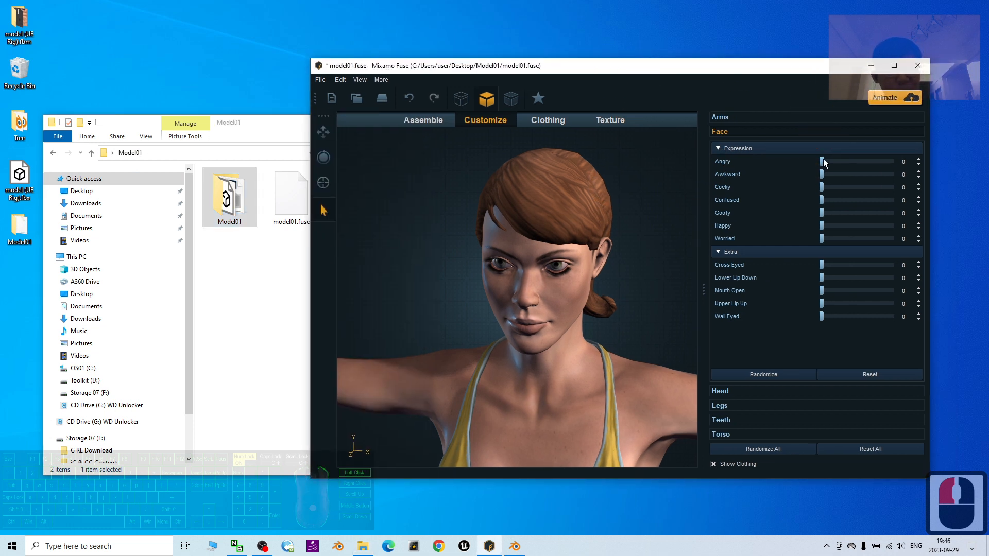
drag(822, 162, 671, 137)
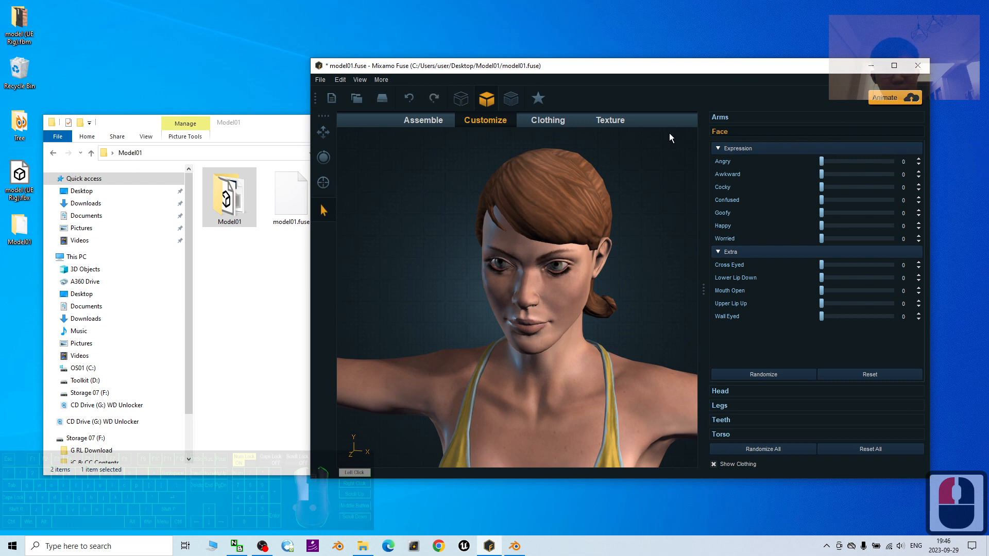
drag(823, 166, 950, 166)
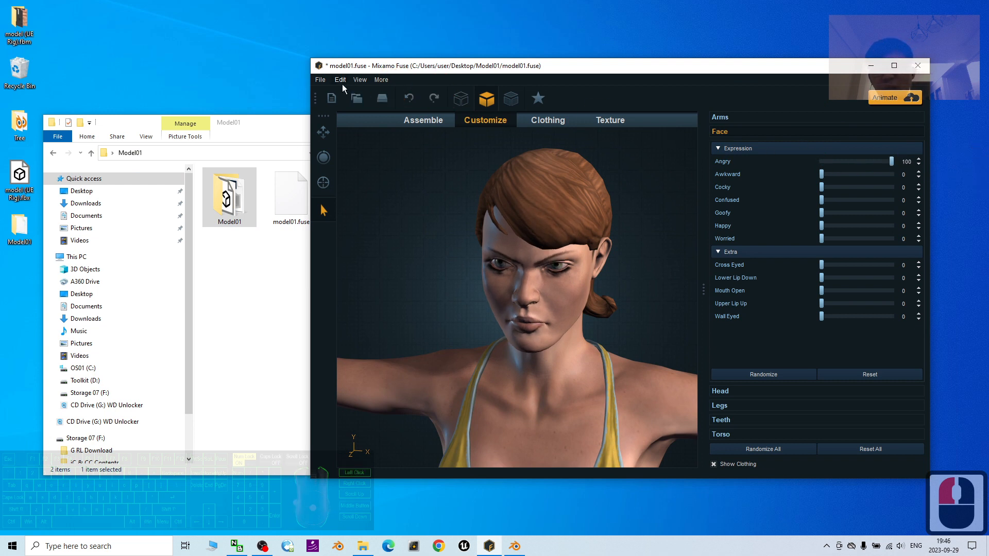
Export the angry-faced character as an OBJ named angry into the desktop's Model01 folder, keeping the current export options.
click(320, 80)
mouse_move(433, 199)
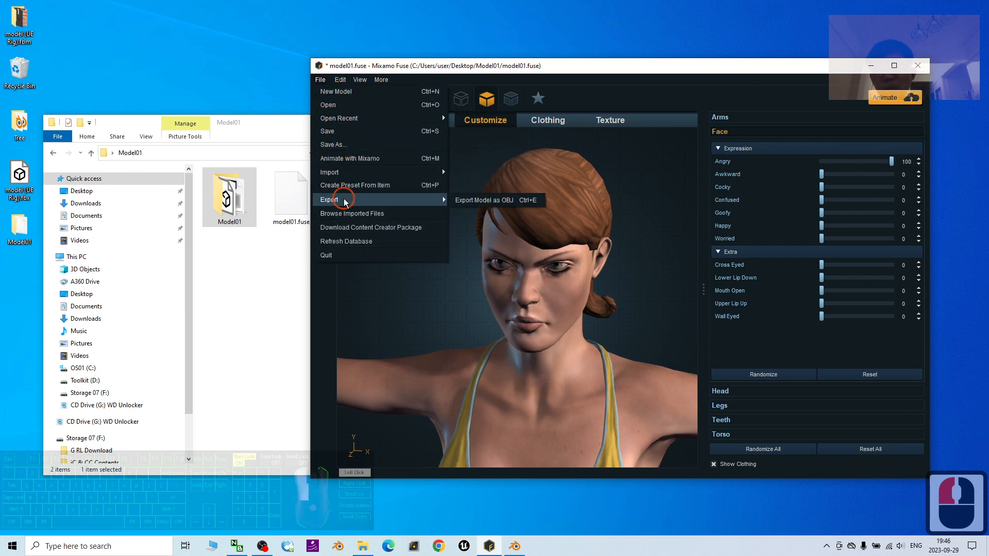
click(510, 200)
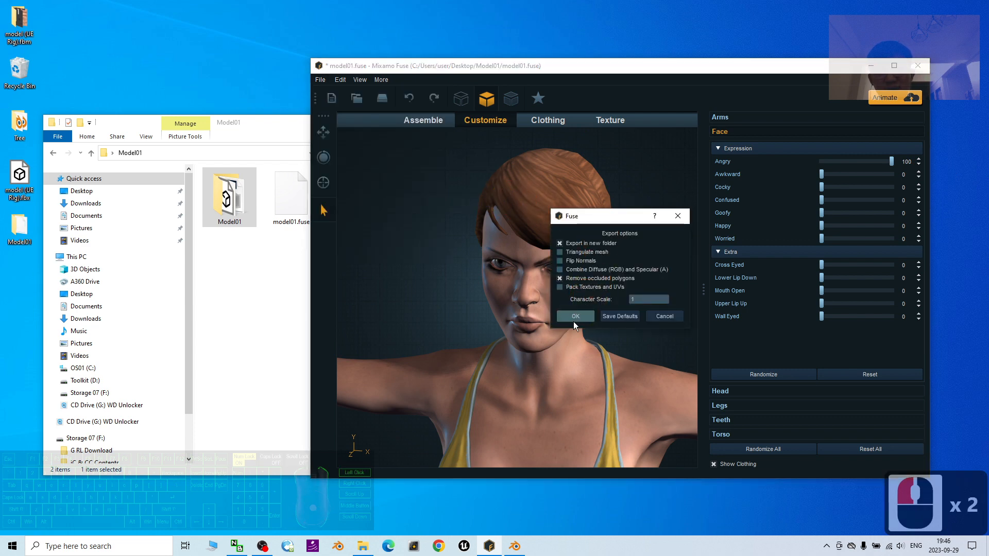
click(574, 321)
click(397, 298)
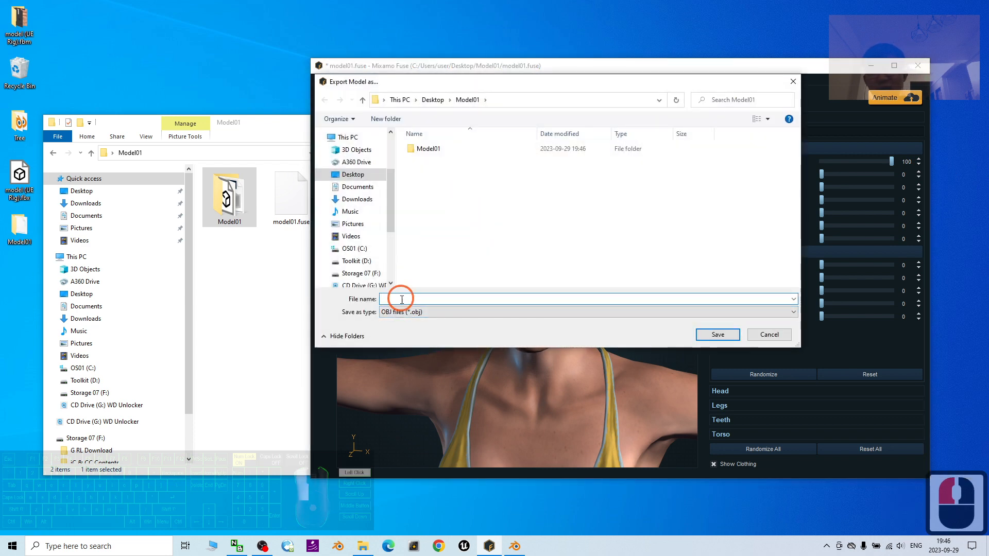
text(angry)
key(Return)
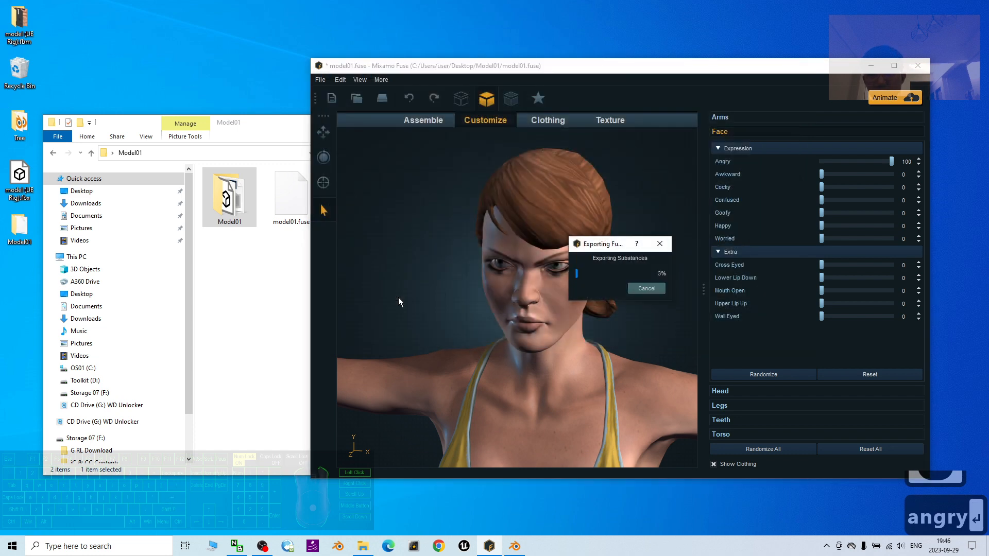
Check the exported angry subfolder and move the Model01 folder window slightly clear of the Fuse window.
click(239, 278)
click(233, 190)
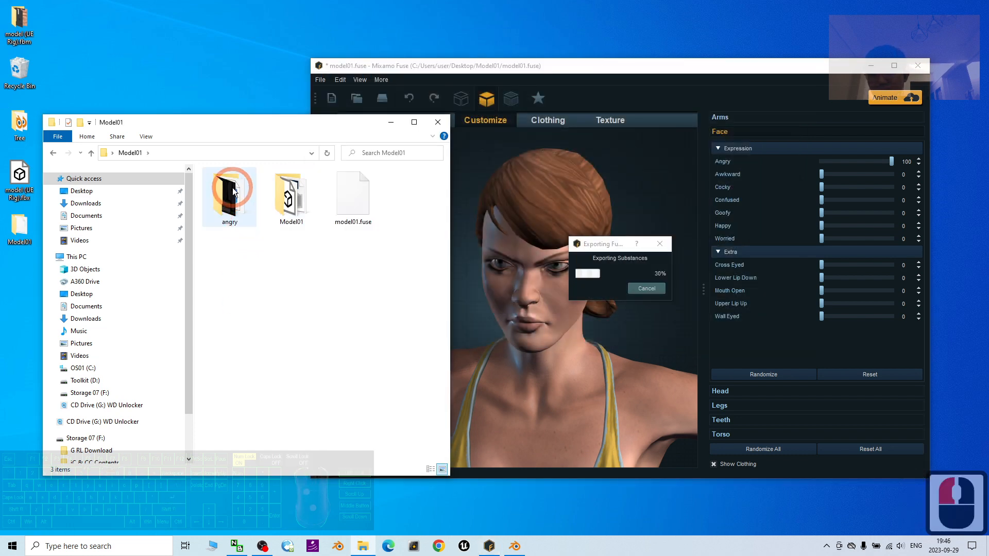
drag(300, 126, 274, 120)
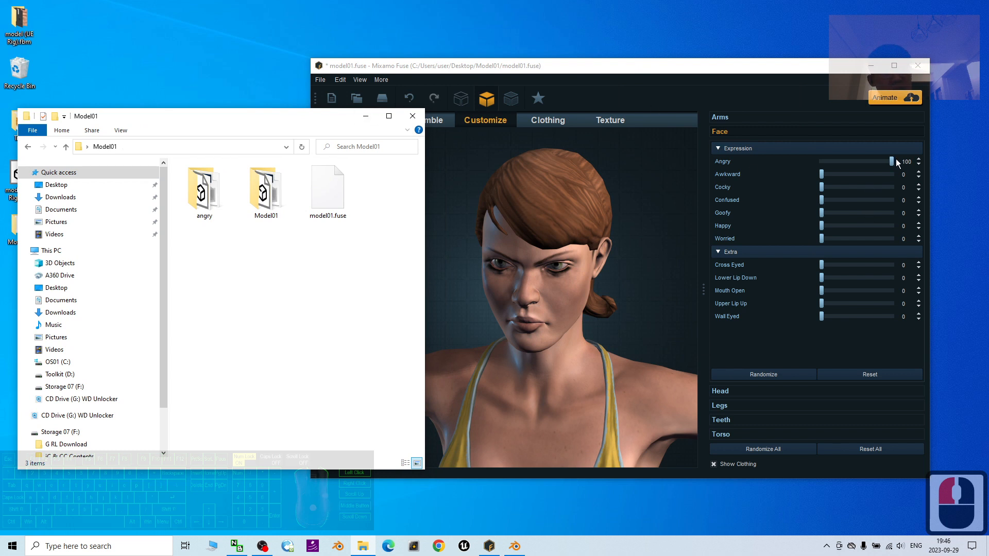
Return the Angry facial expression to 0 and set the Happy expression to 100.
click(893, 168)
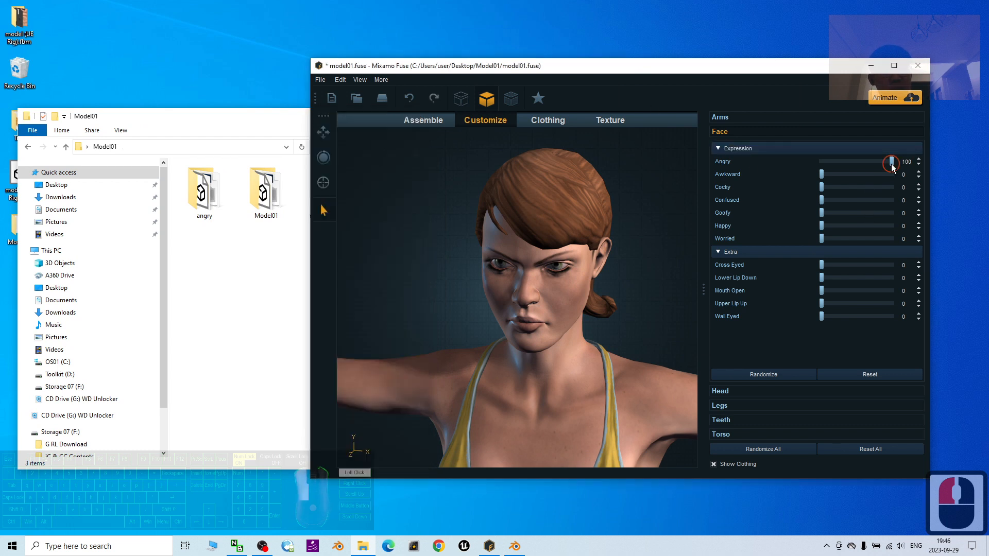
drag(893, 168, 815, 160)
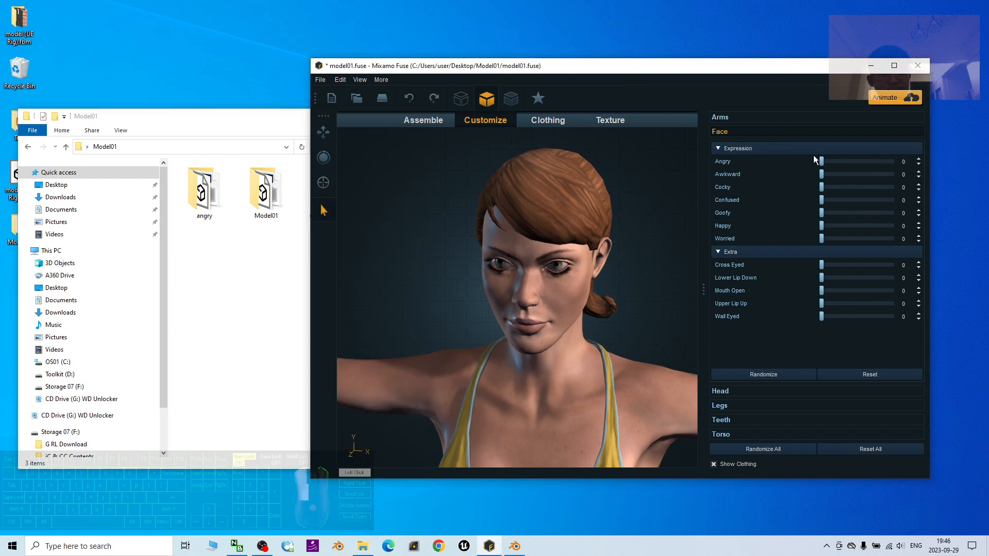
click(793, 164)
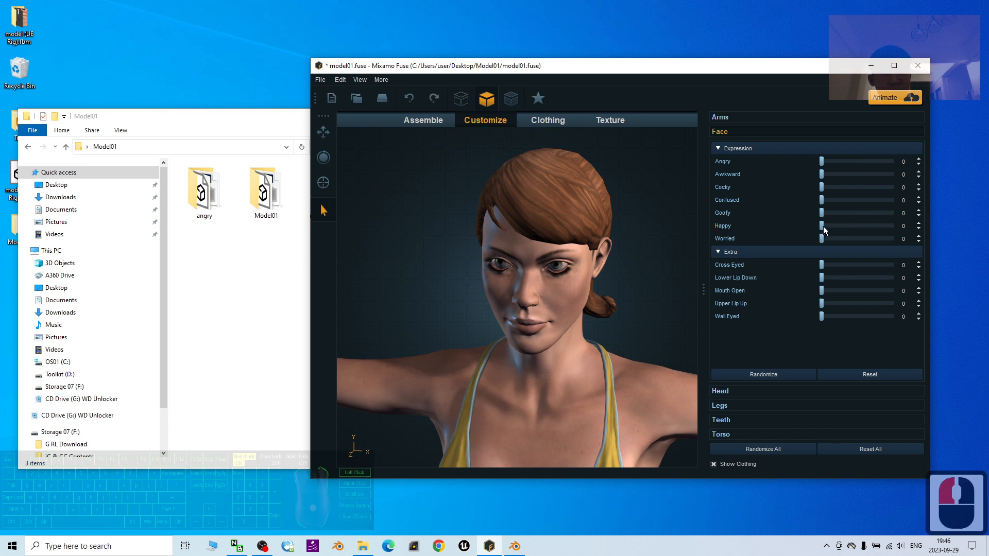
drag(822, 227, 938, 224)
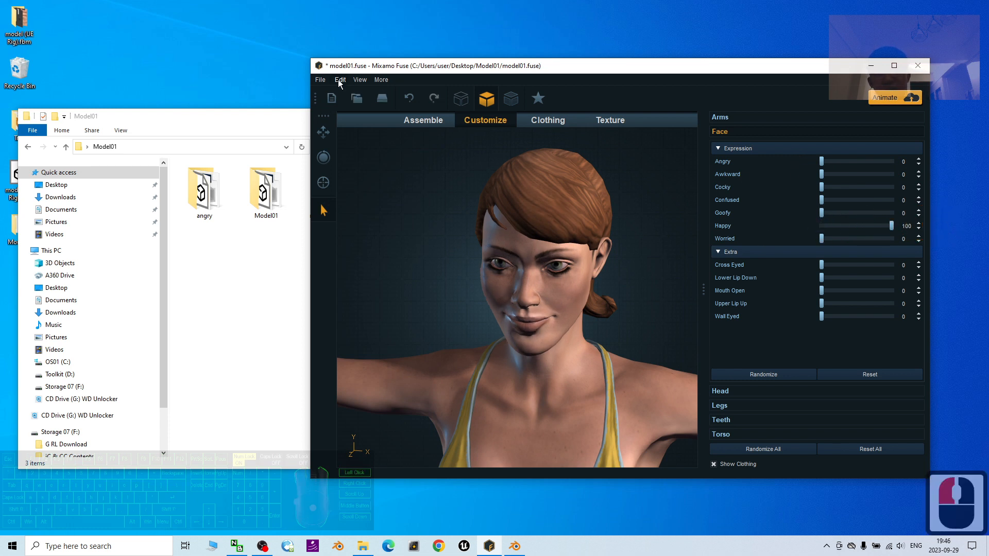
Export the happy-faced character as an OBJ named happy into the desktop's Model01 folder and check for its subfolder.
click(320, 79)
click(360, 200)
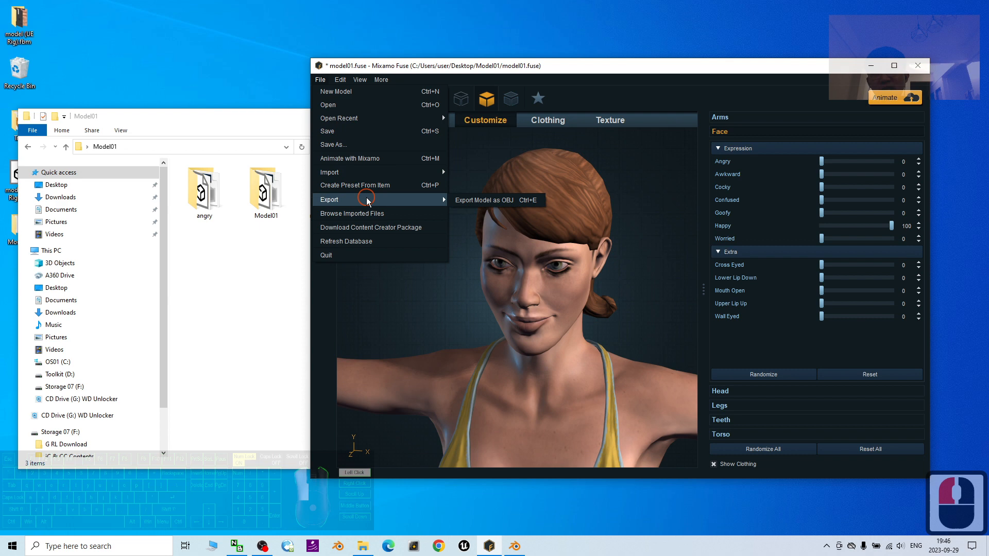
click(474, 200)
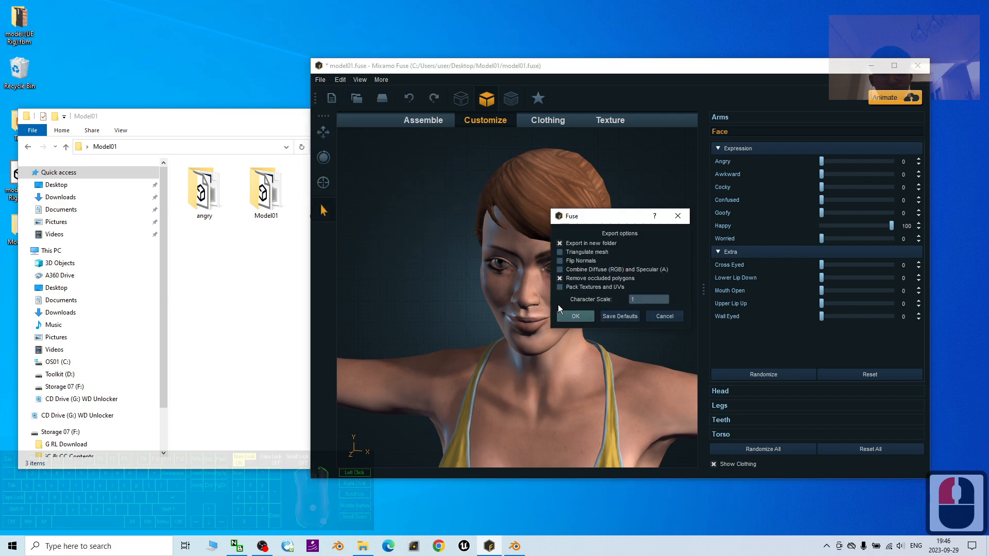
click(562, 317)
click(407, 298)
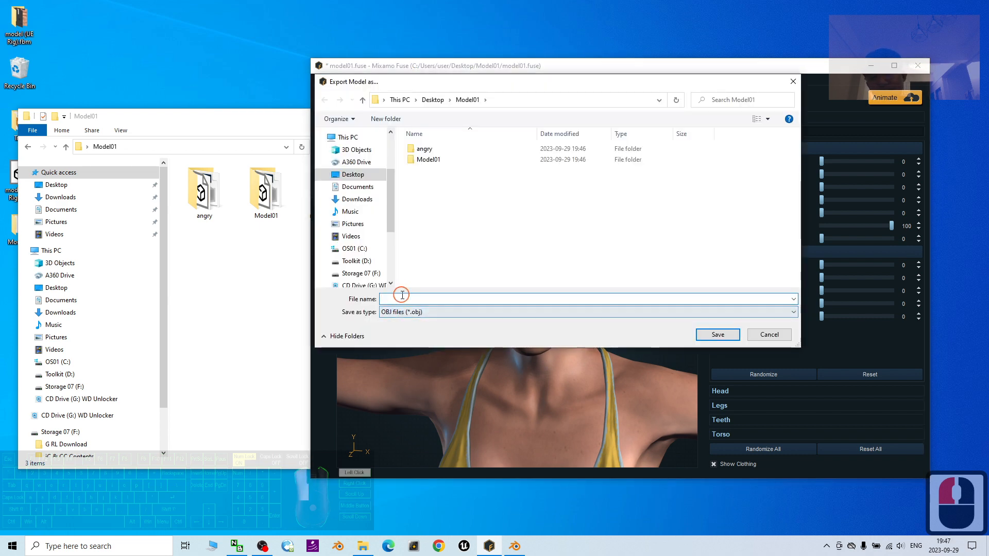
text(happy)
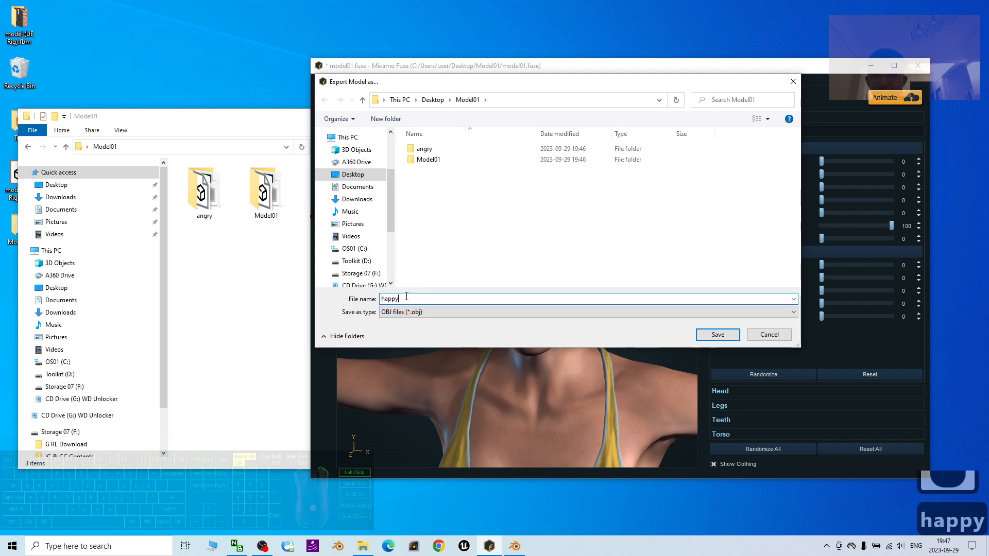
key(Return)
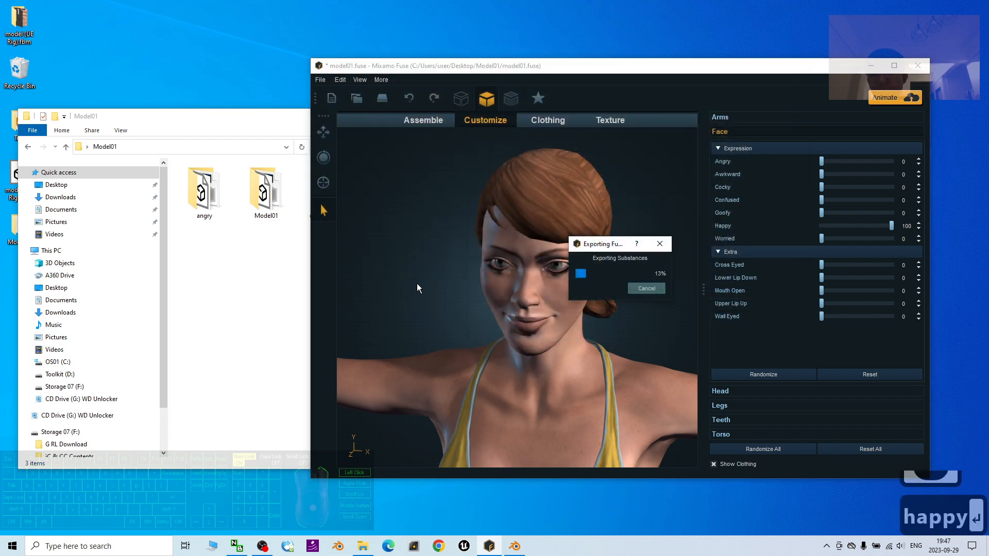
click(270, 171)
click(527, 163)
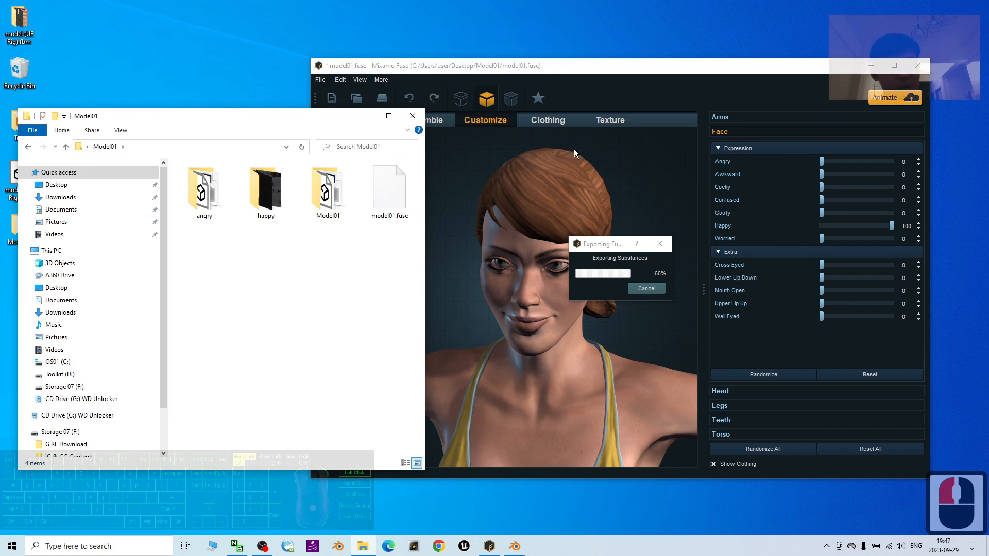
Return Happy to 0, set the face's Mouth Open value to 100, and inspect the open mouth from the front.
click(894, 209)
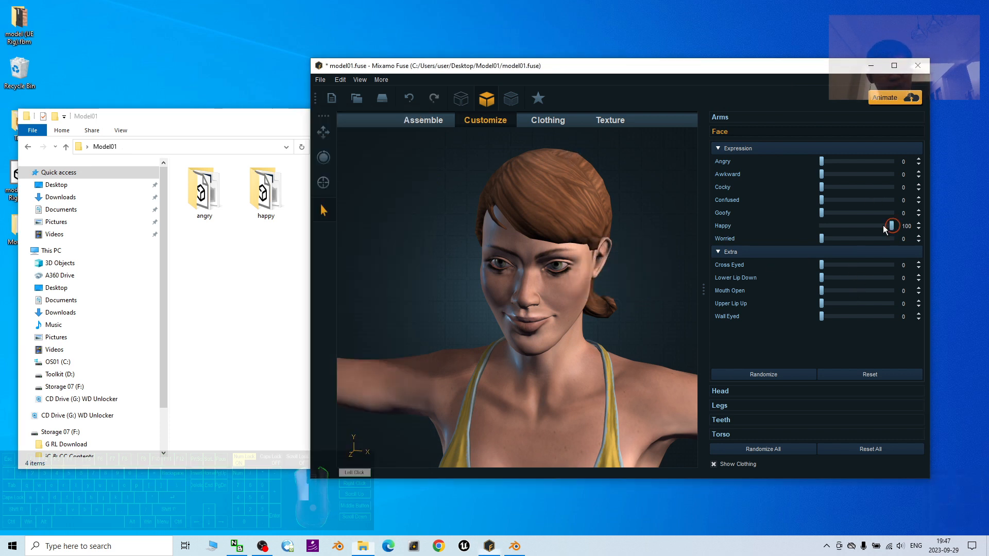
drag(891, 225, 756, 223)
drag(822, 291, 898, 289)
scroll(590, 338, up, 2)
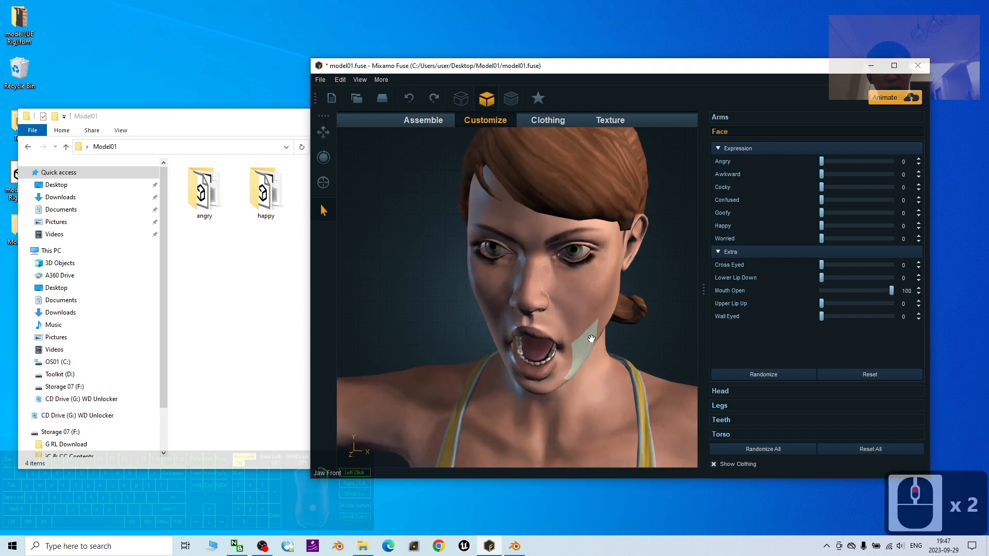
mouse_move(646, 357)
middle_down()
mouse_move(653, 342)
mouse_move(632, 370)
mouse_move(650, 371)
middle_up()
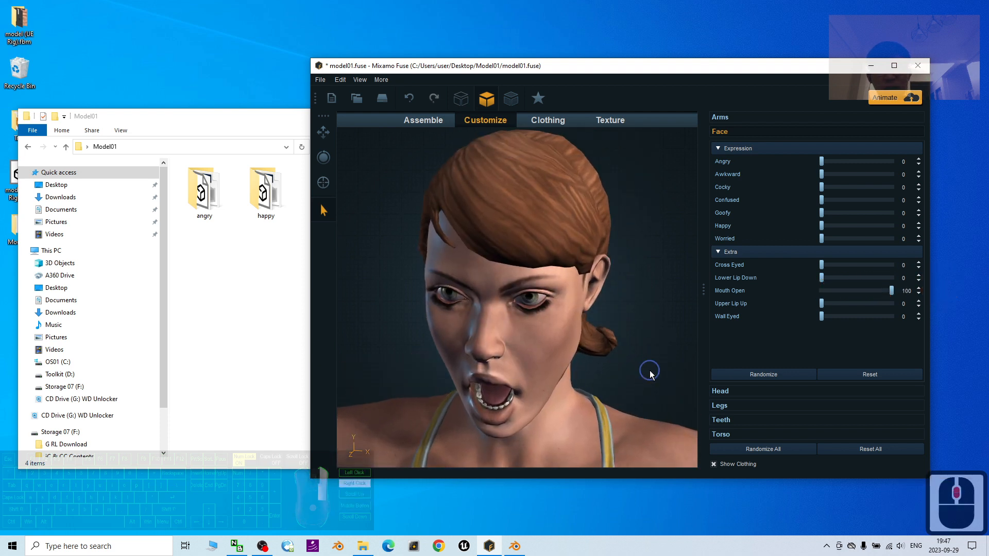
right_drag(650, 371, 646, 375)
drag(646, 375, 660, 359)
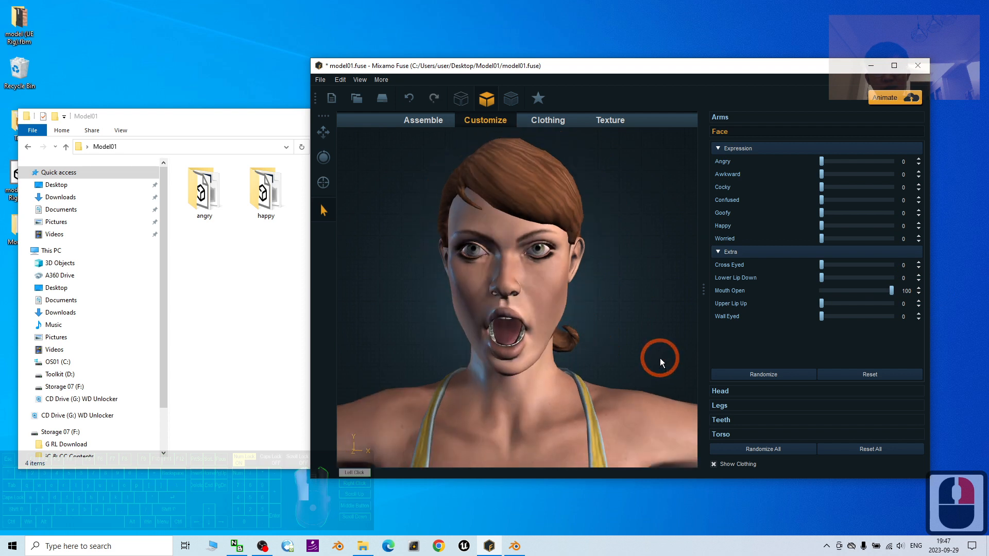
double_click(907, 291)
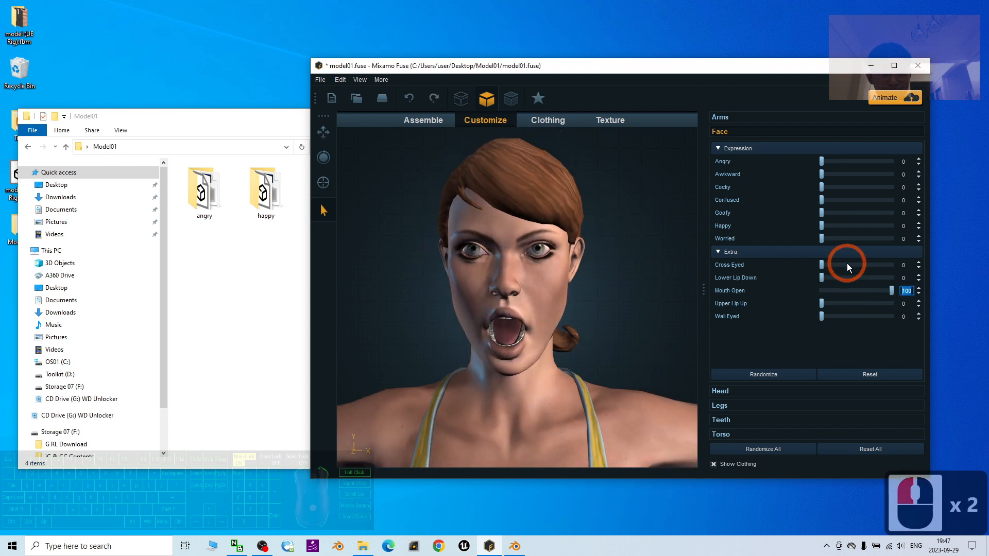
Set the face's Mouth Open value to 50 and inspect the half-open mouth from an angle.
text(50)
key(Return)
mouse_move(638, 337)
mouse_down()
mouse_move(647, 353)
mouse_move(636, 346)
mouse_up()
click(474, 324)
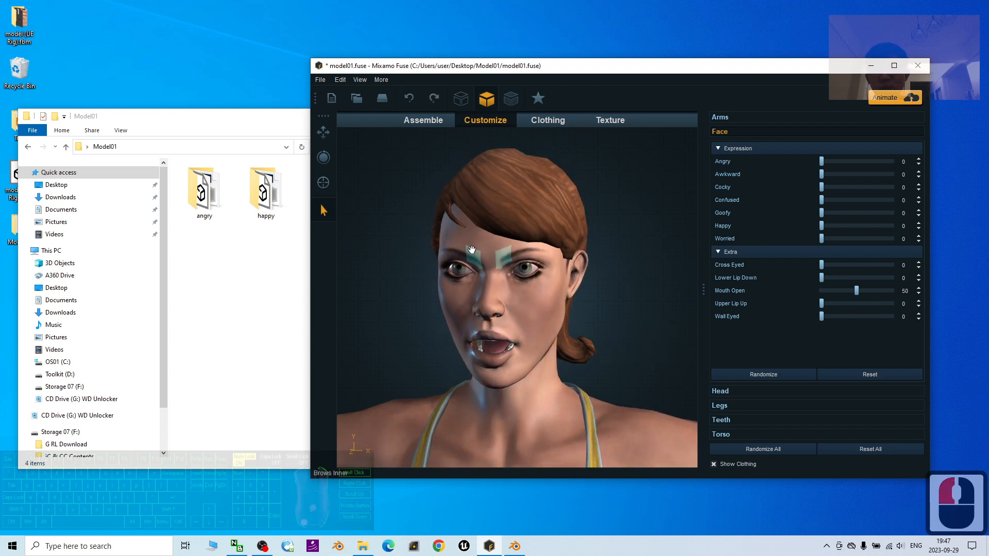
Export the open-mouthed character as an OBJ named OpenMouth into the desktop's Model01 folder.
click(320, 79)
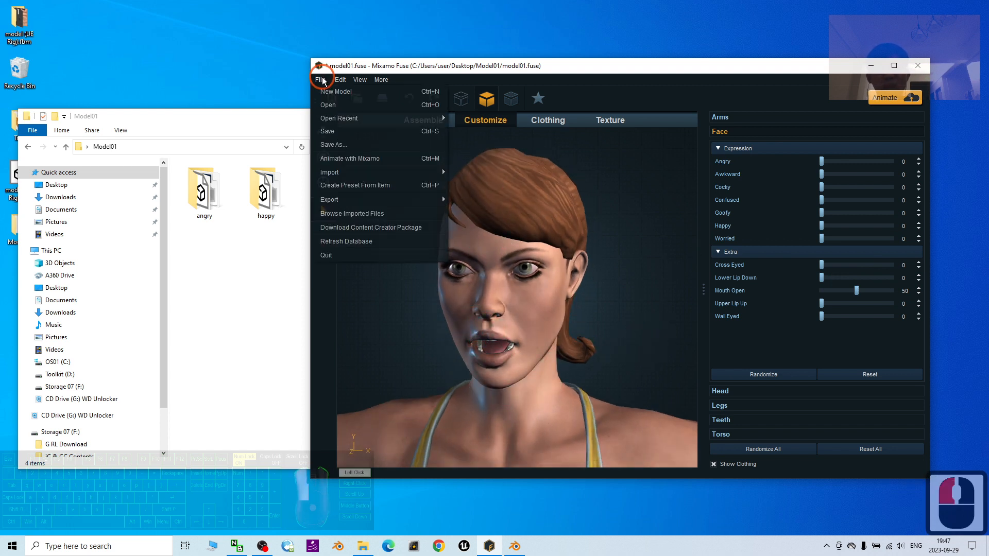
click(344, 199)
click(476, 200)
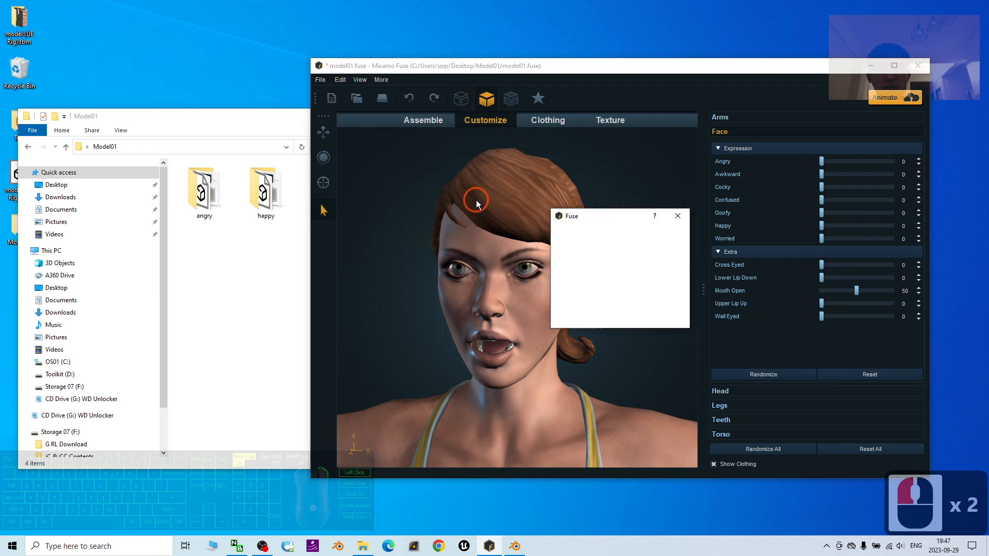
click(582, 318)
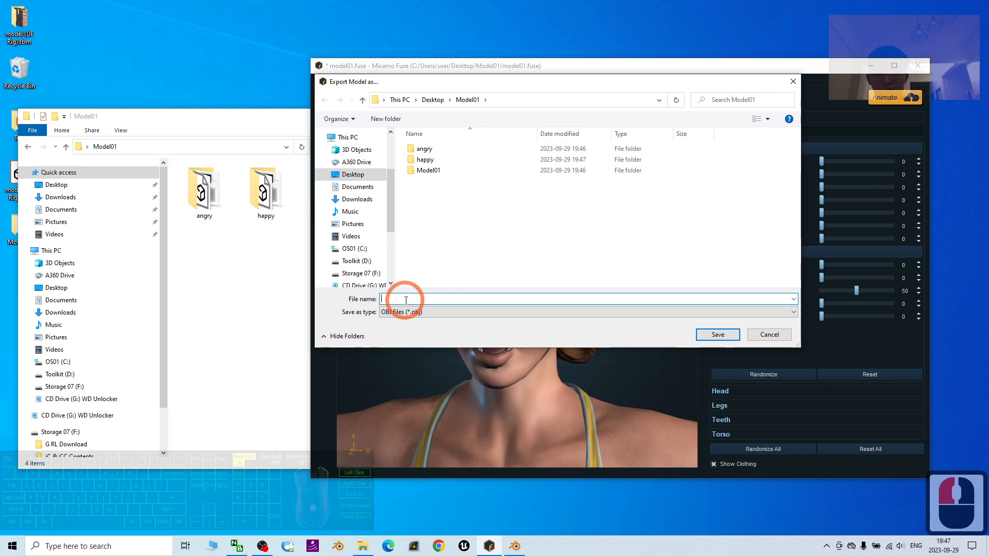
text(OpenMouth)
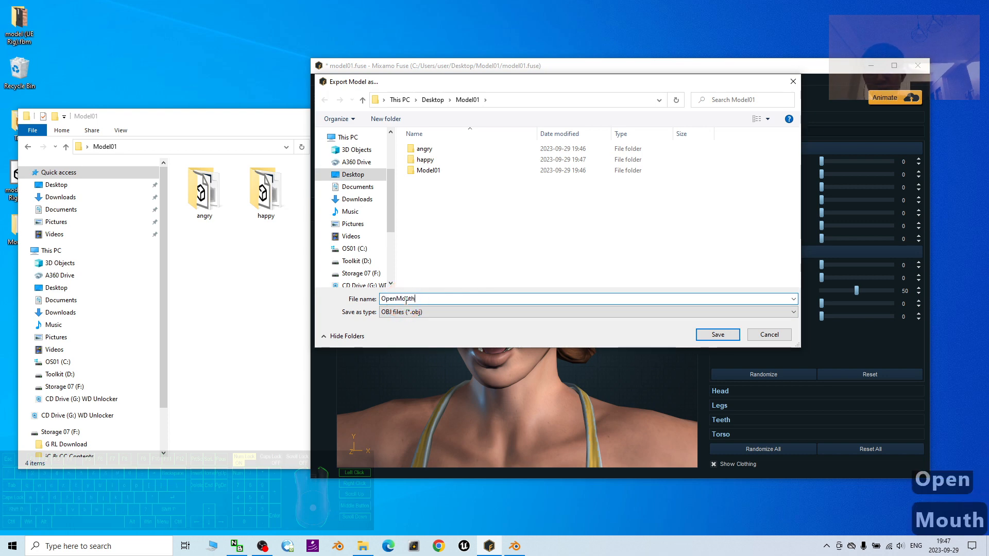
key(Return)
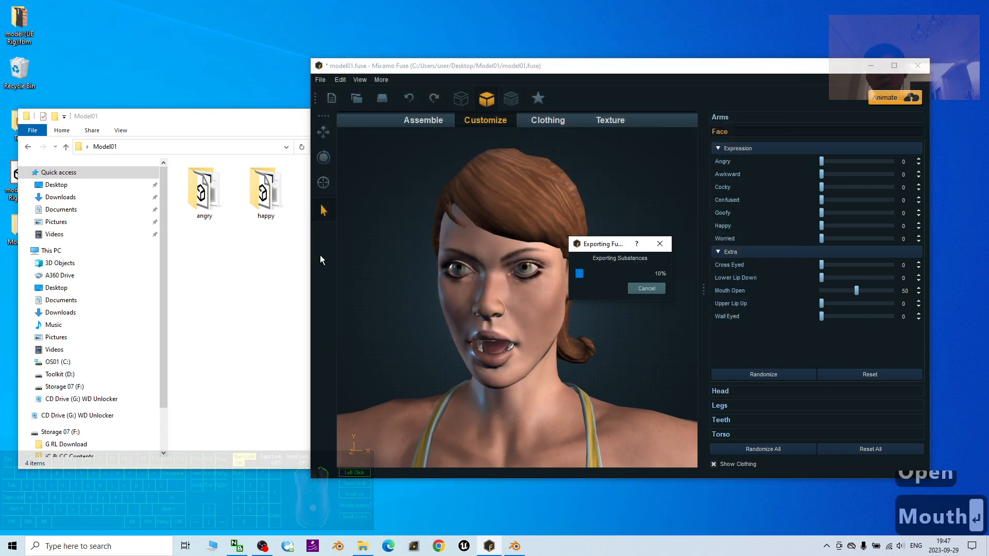
Check the OpenMouth and neutral Model01 subfolders in the Model01 folder window, and minimize the Fuse window.
click(232, 265)
click(355, 261)
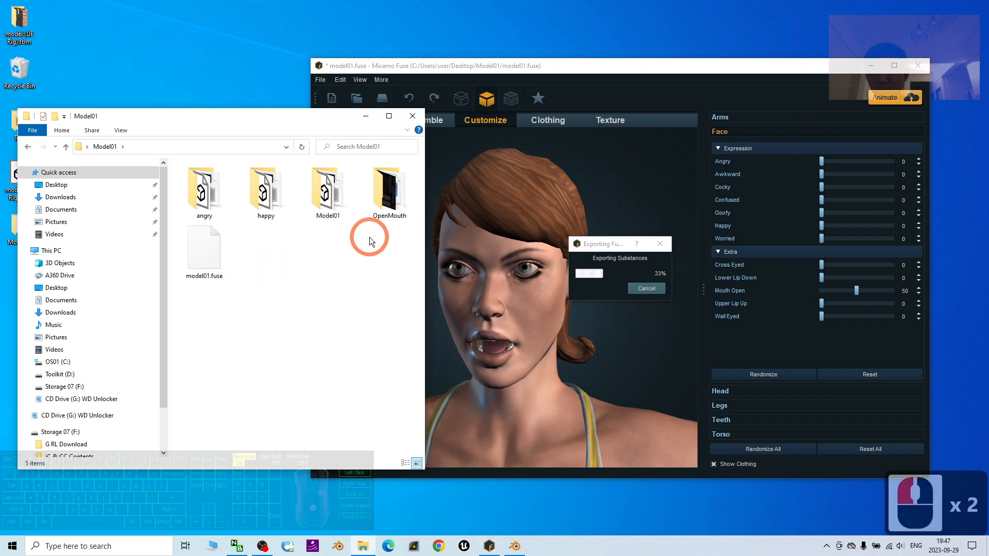
click(402, 192)
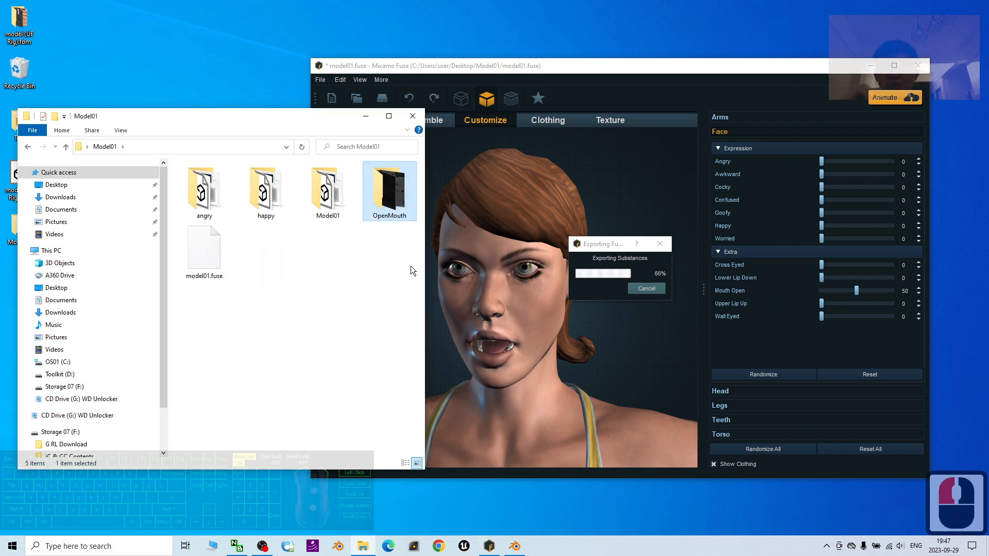
click(326, 200)
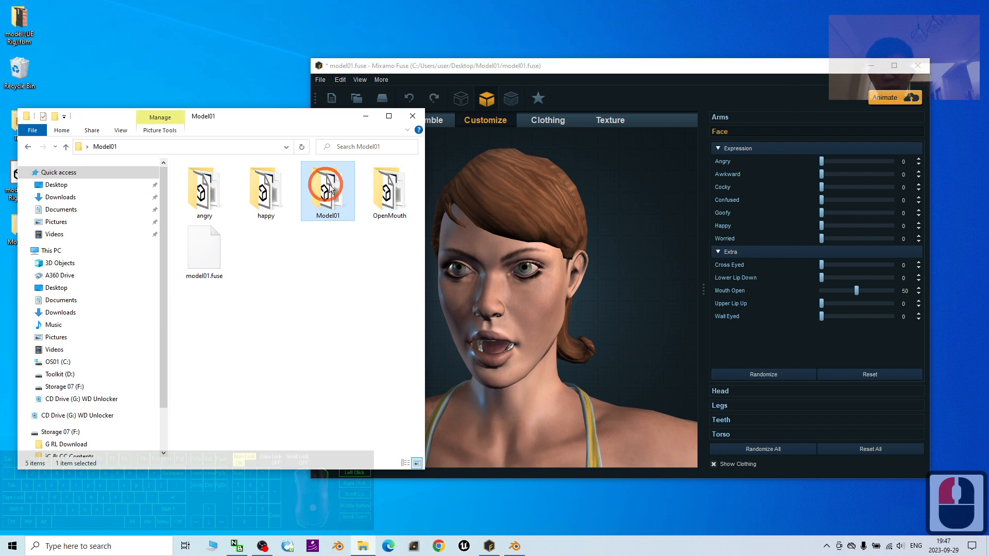
click(874, 66)
drag(335, 116, 364, 100)
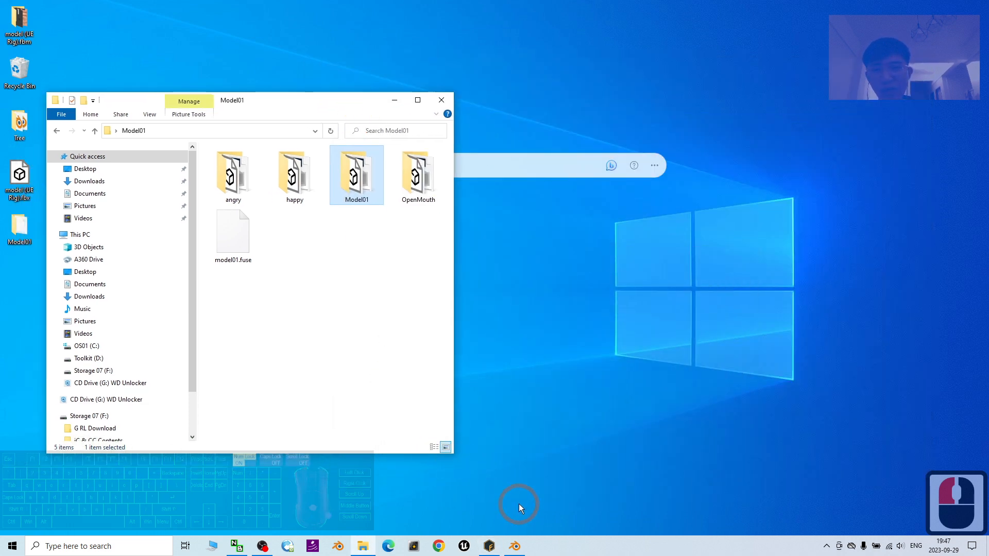
Switch to Blender and delete all objects of the default scene.
click(515, 546)
click(444, 116)
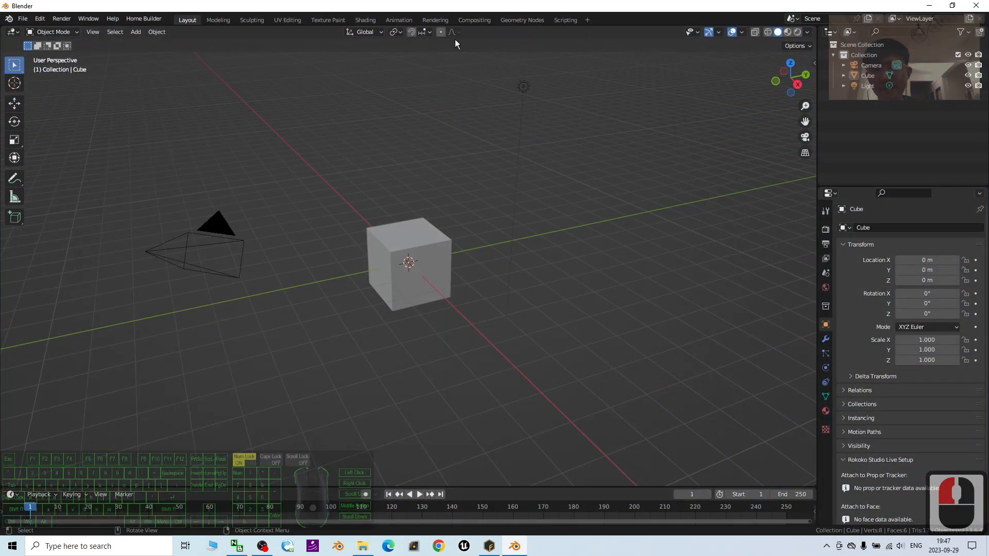
key(a)
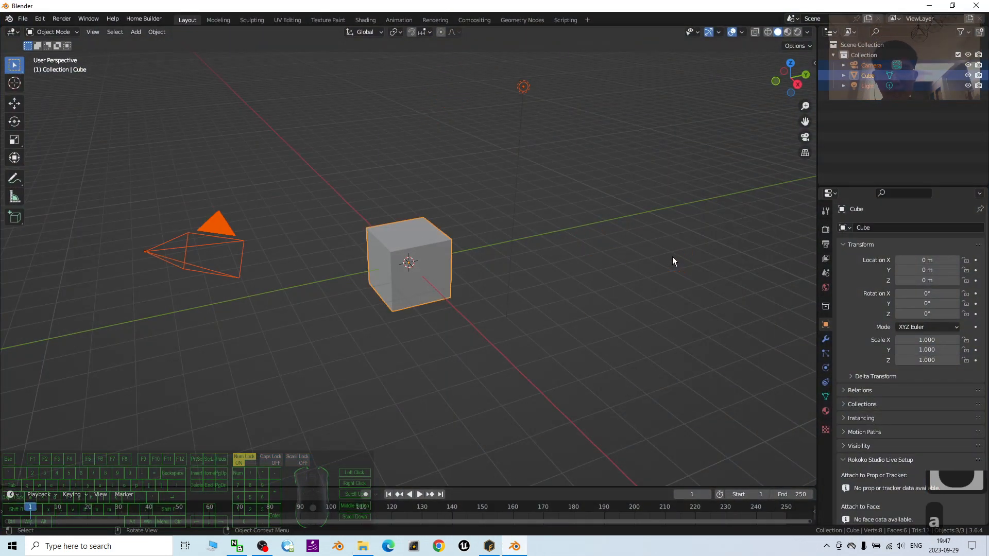
key(Delete)
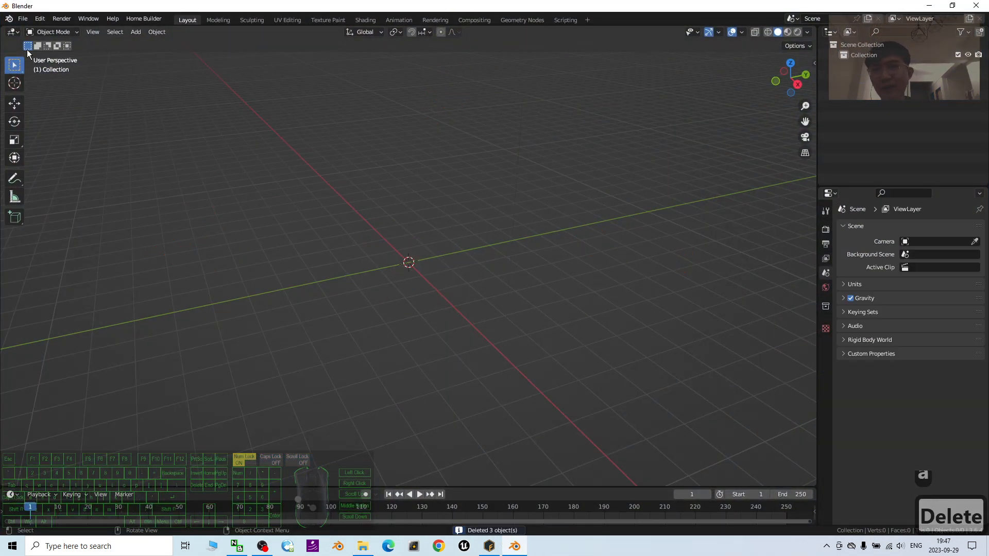
Import the neutral character Model01.obj as Wavefront OBJ from the Model01 subfolder of the desktop's Model01 folder.
click(23, 18)
click(65, 158)
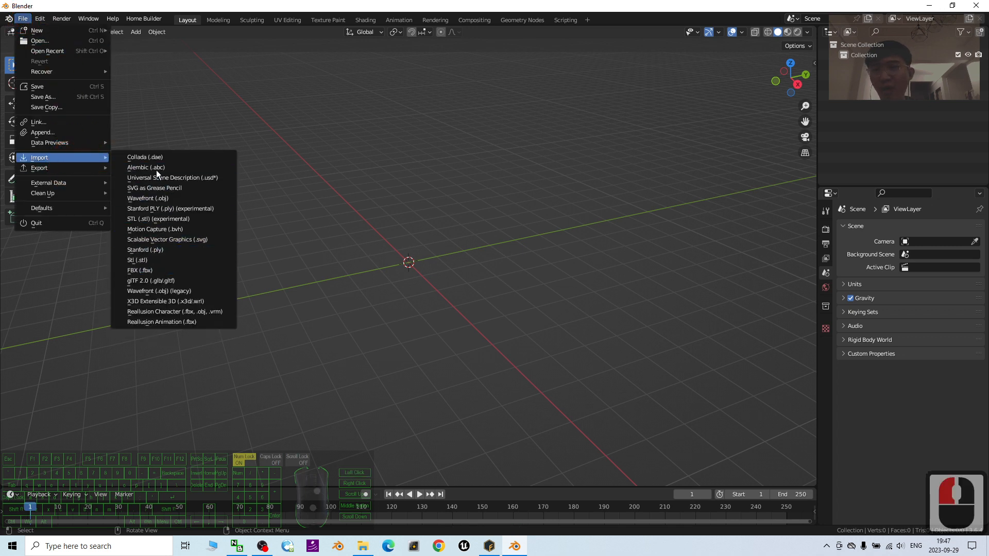
click(168, 198)
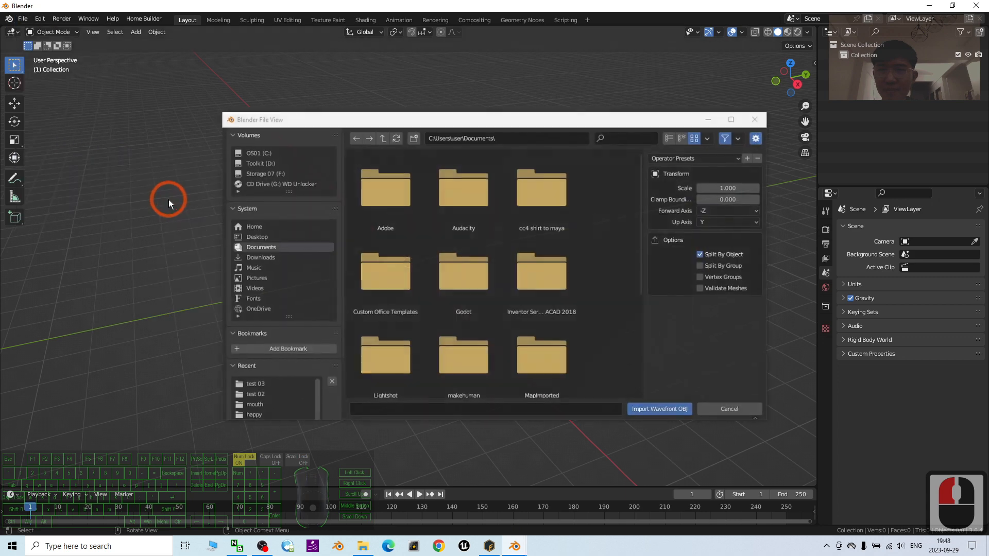
click(256, 237)
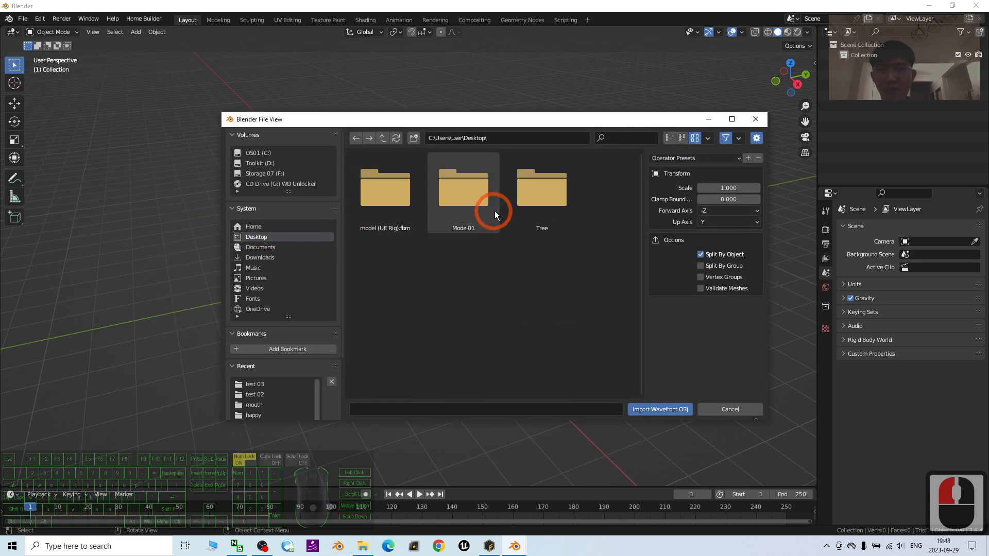
double_click(480, 200)
click(492, 311)
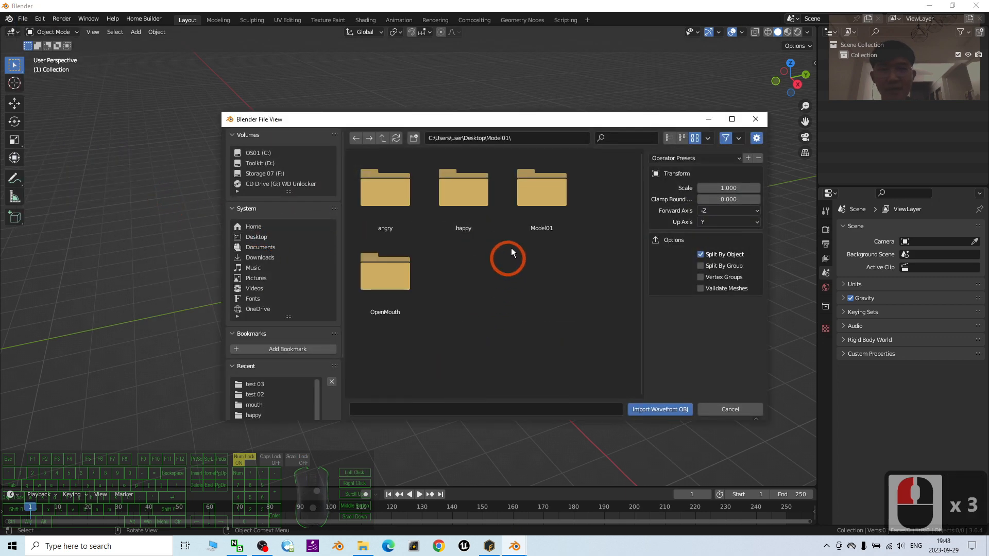
click(545, 195)
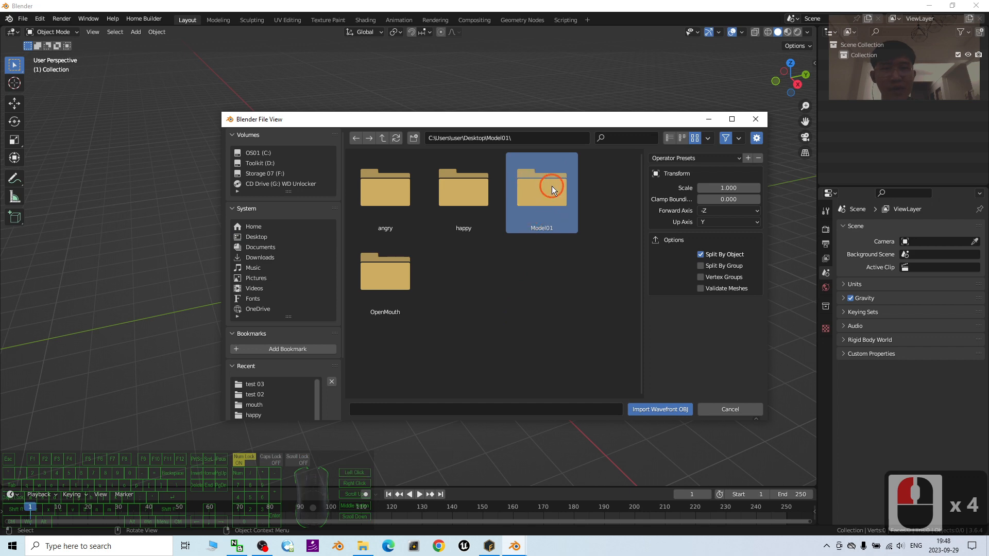
double_click(551, 187)
double_click(454, 191)
Examine the imported neutral character as a whole, from head to feet.
scroll(594, 241, down, 13)
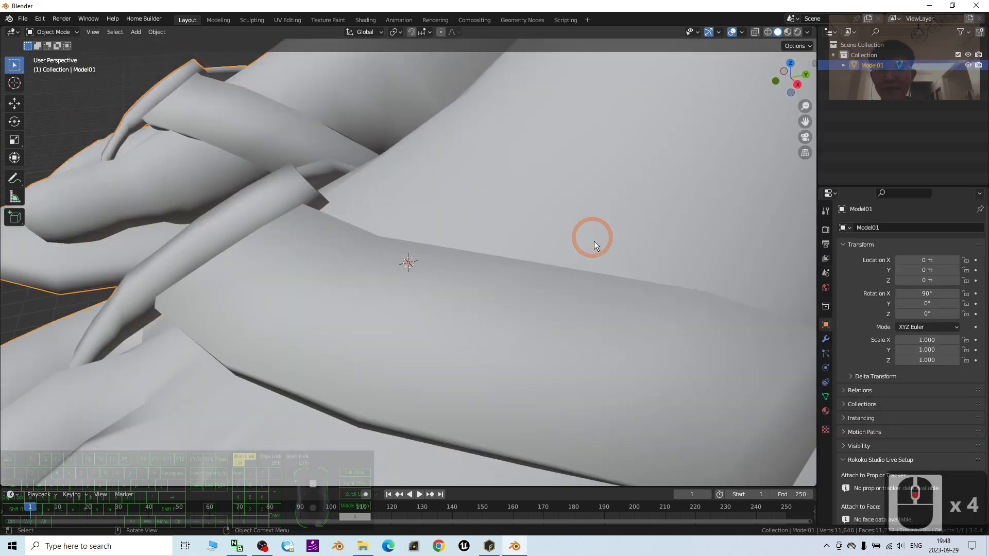
middle_drag(519, 195, 535, 308)
scroll(458, 194, up, 5)
scroll(459, 196, down, 3)
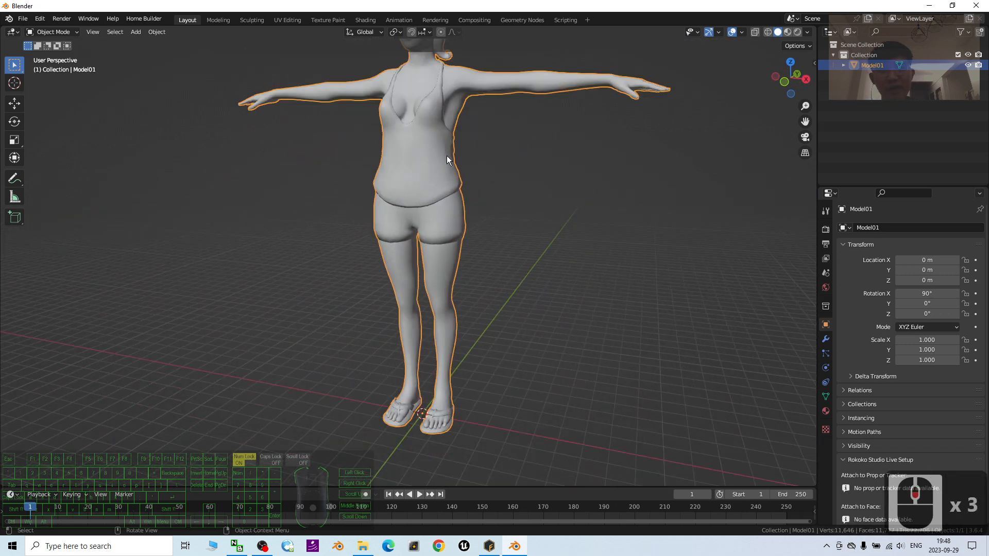
middle_drag(509, 261, 497, 244)
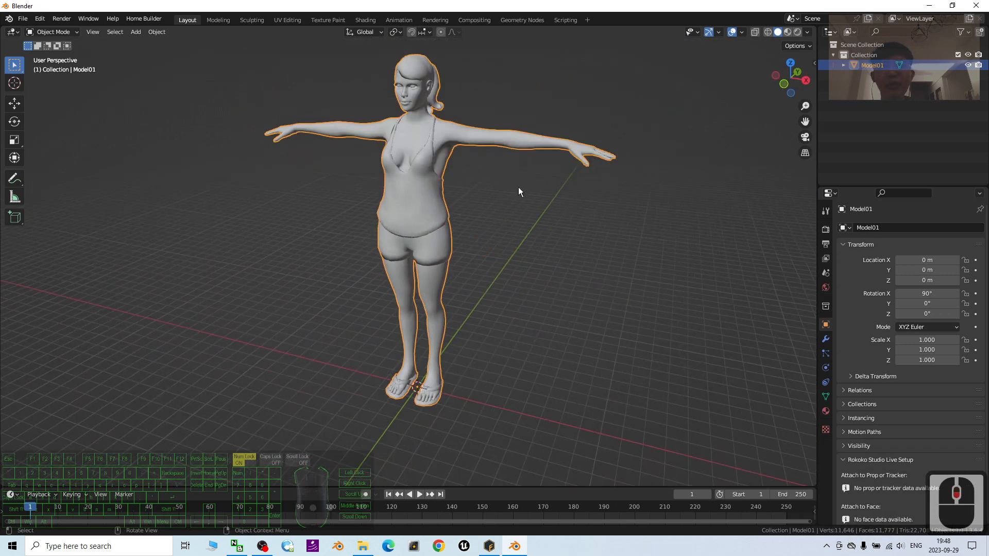
click(519, 206)
click(431, 147)
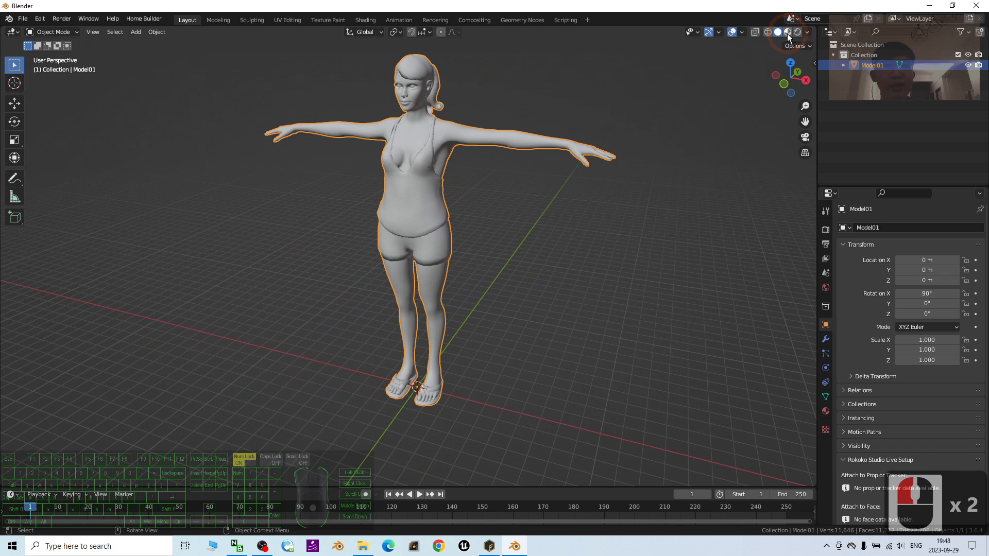
click(455, 162)
click(431, 135)
Show the viewport in Material Preview shading, inspect the character's textures from several angles, and deselect the model.
click(787, 32)
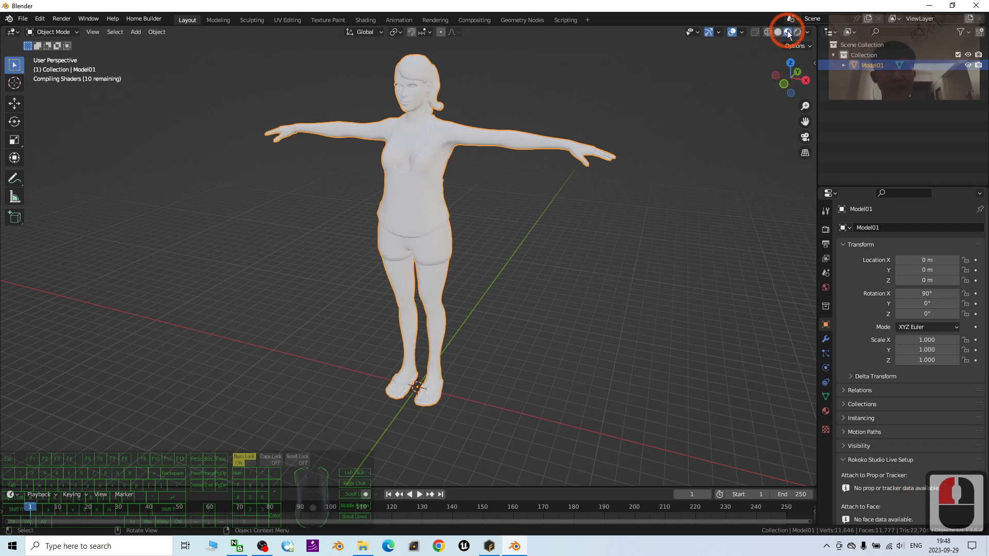
middle_drag(497, 318, 571, 315)
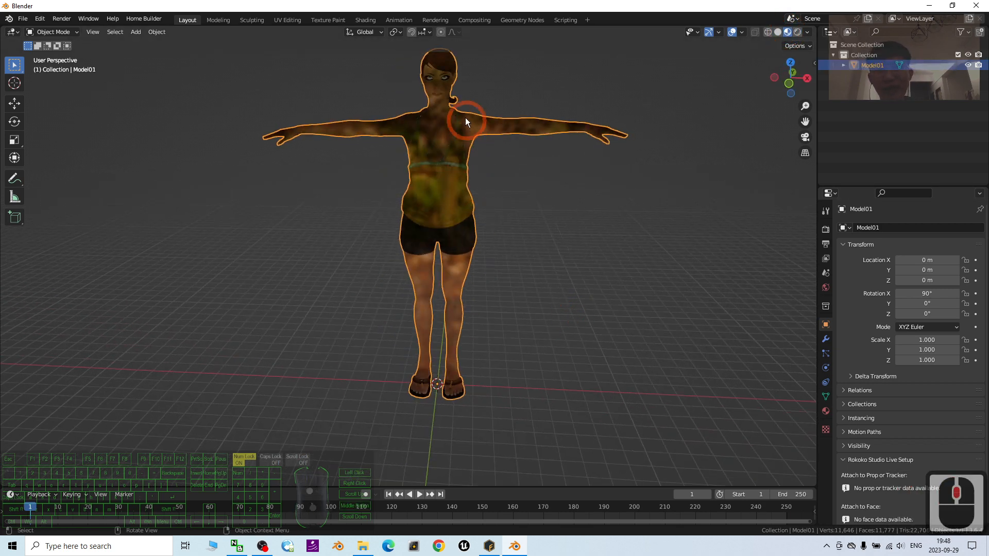
middle_drag(540, 242, 389, 151)
middle_drag(462, 214, 500, 242)
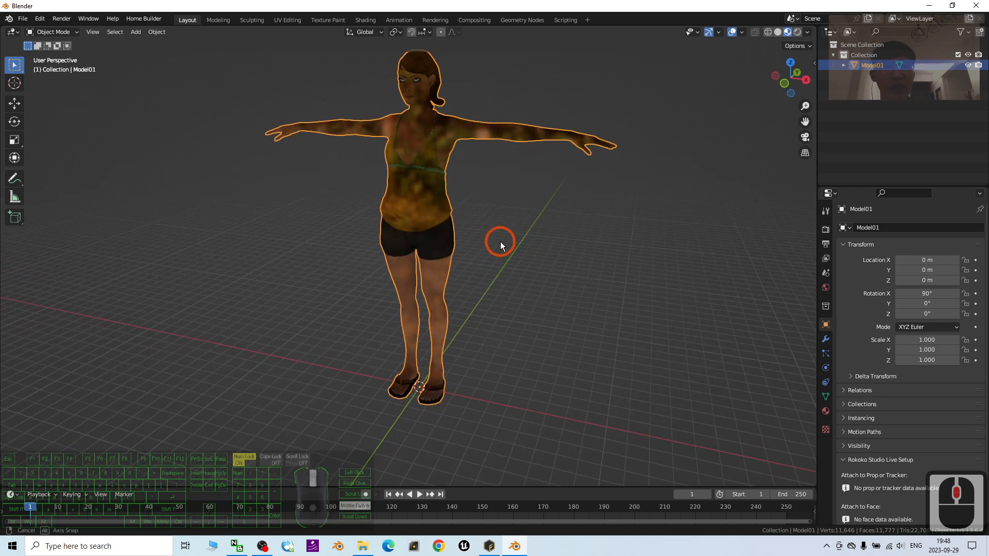
click(944, 85)
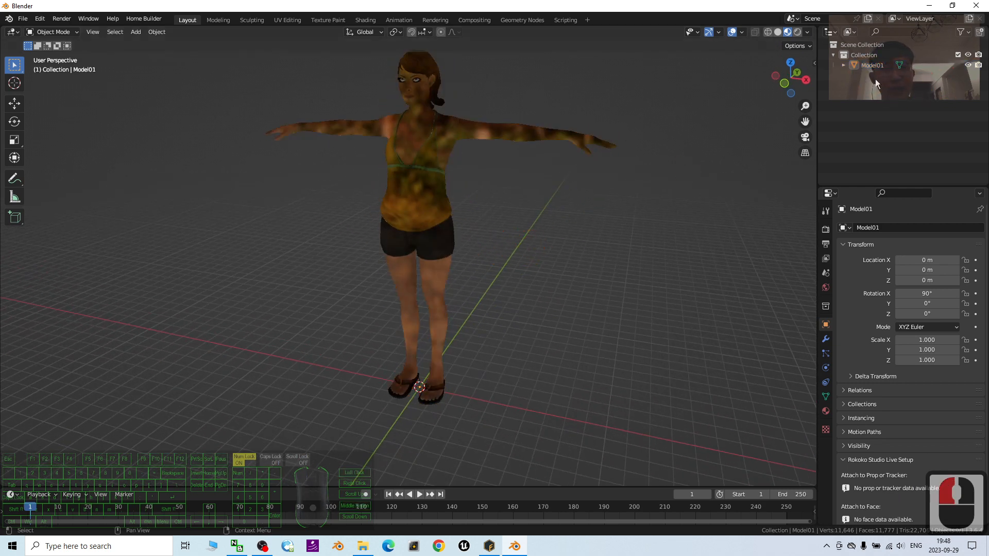
middle_drag(490, 194, 527, 227)
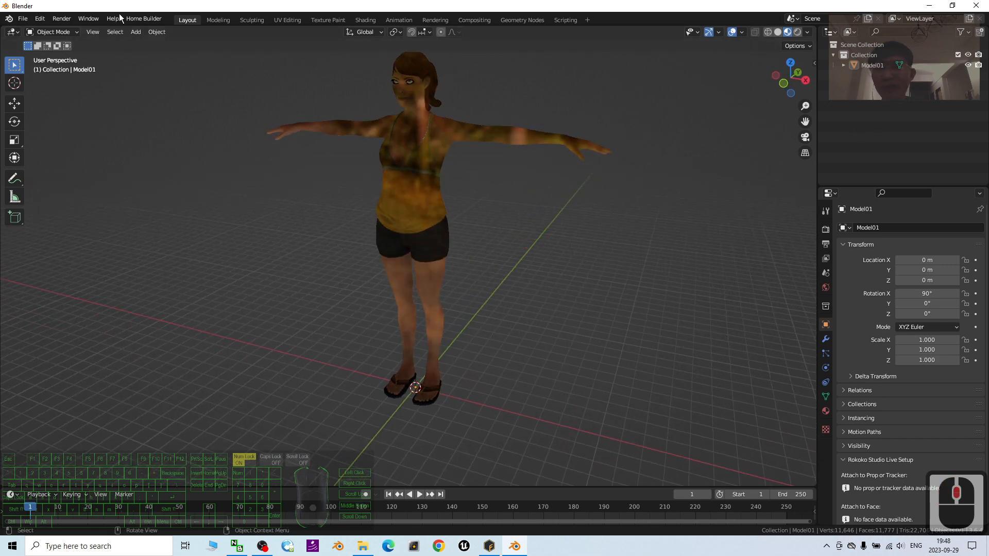
Import angry.obj as Wavefront OBJ from the angry subfolder of the Model01 folder.
click(23, 19)
click(51, 158)
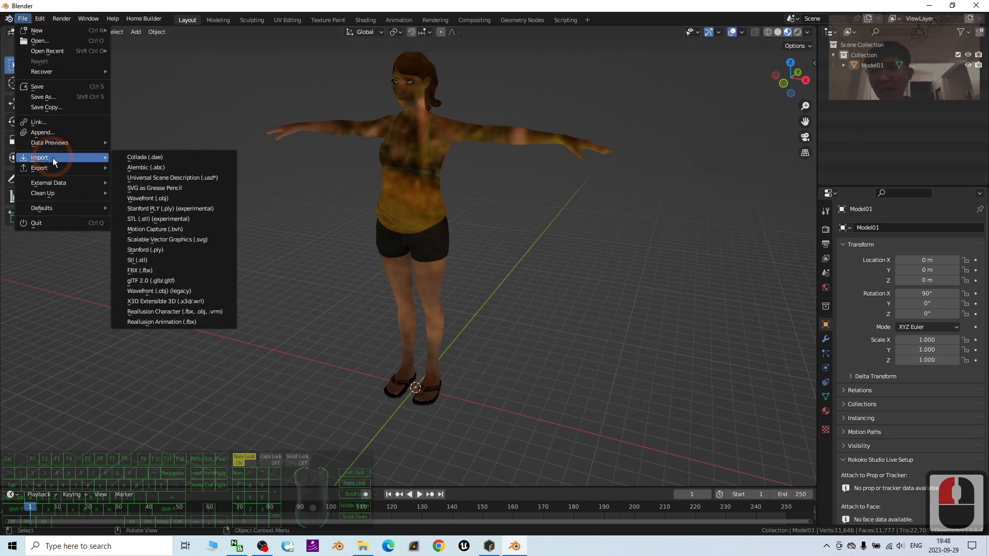
click(178, 196)
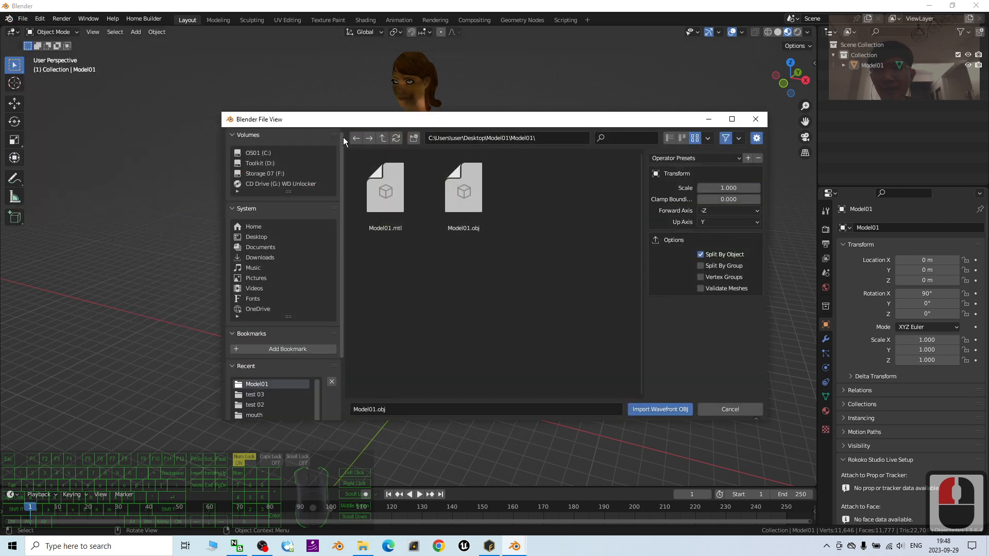
click(381, 139)
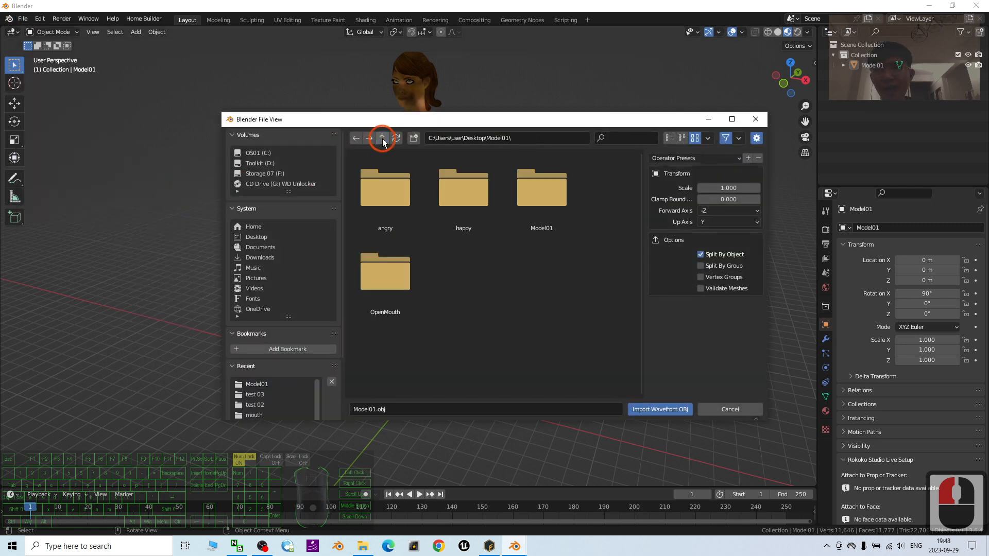
double_click(393, 195)
double_click(462, 200)
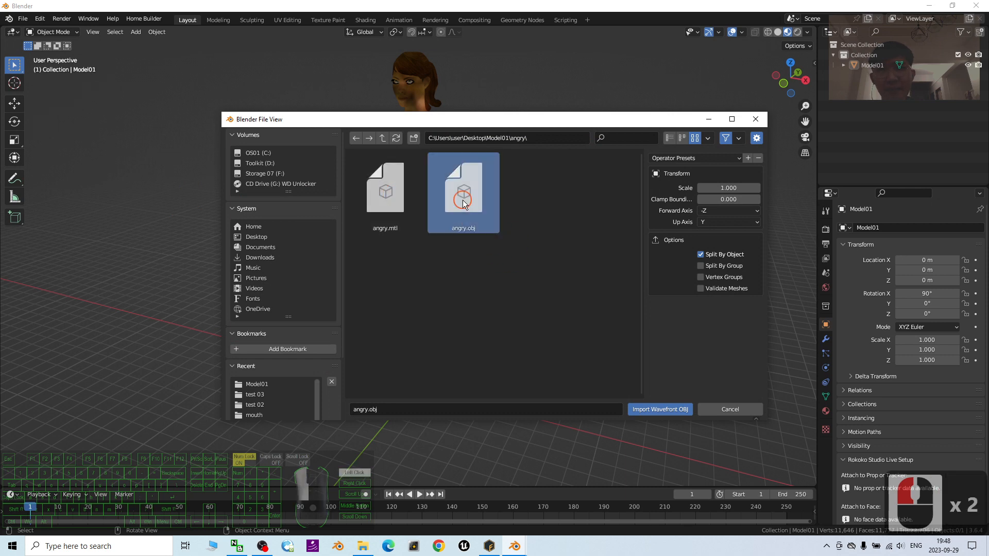
Import happy.obj as Wavefront OBJ from the happy subfolder of the Model01 folder.
click(25, 20)
click(60, 160)
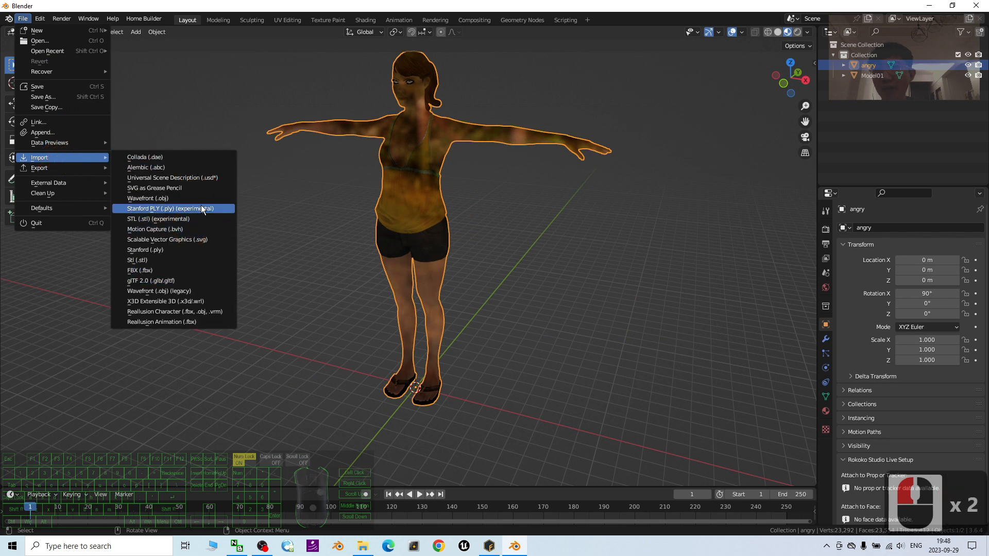
click(152, 199)
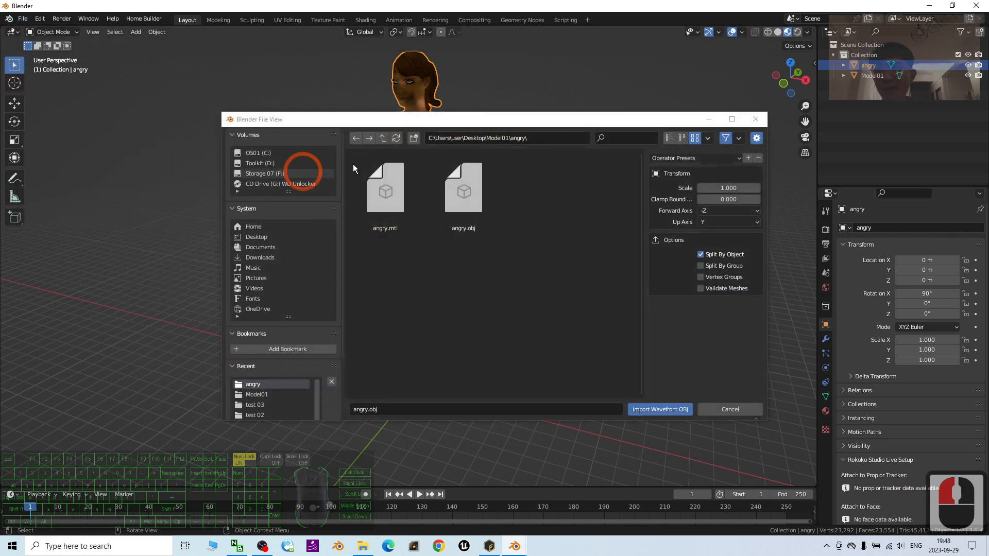
click(382, 138)
click(465, 222)
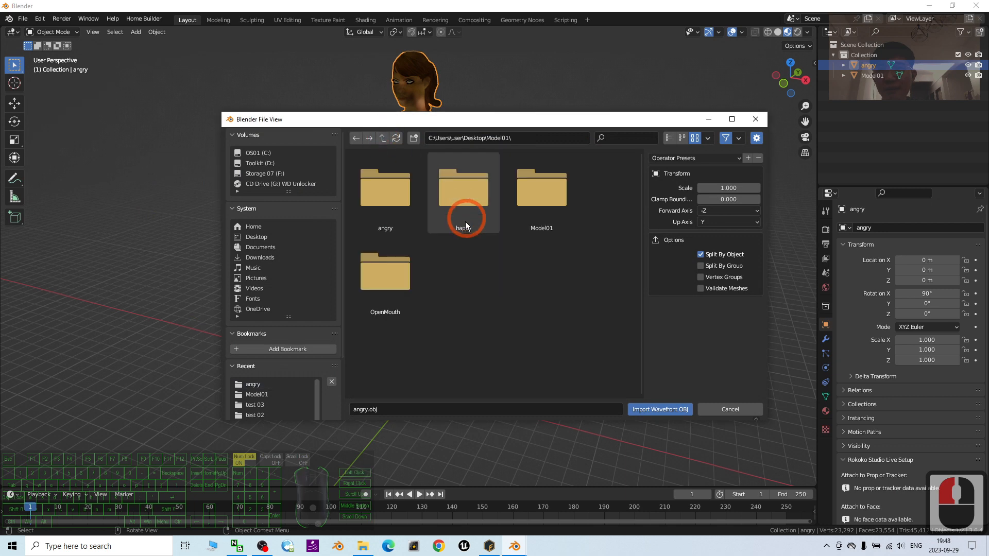
double_click(457, 192)
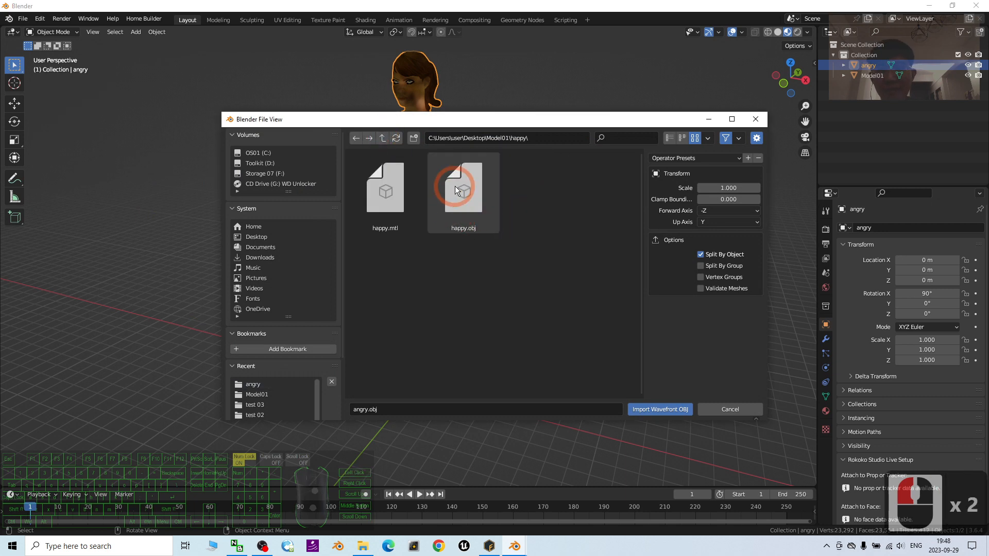
double_click(466, 188)
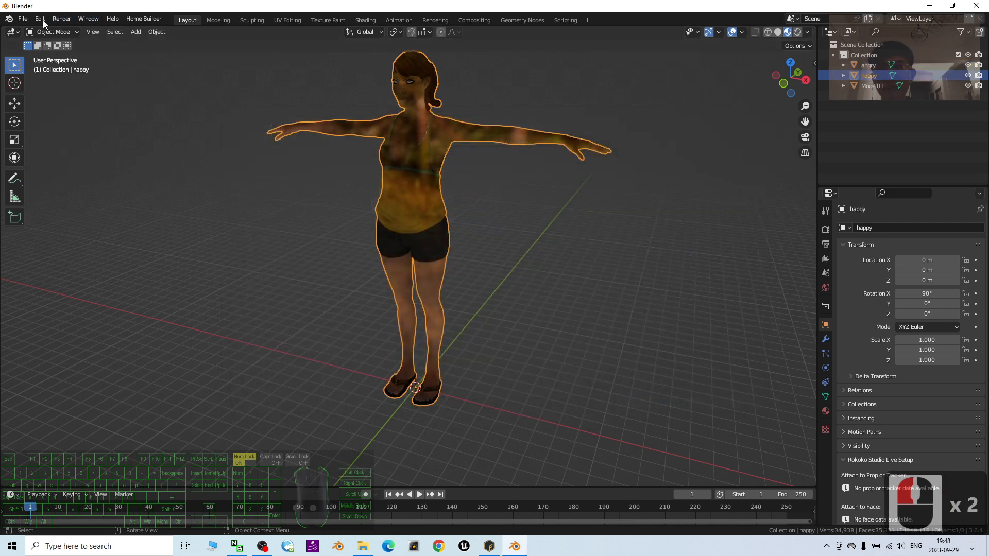
Import OpenMouth.obj as Wavefront OBJ from the OpenMouth subfolder of the Model01 folder.
click(22, 19)
click(61, 156)
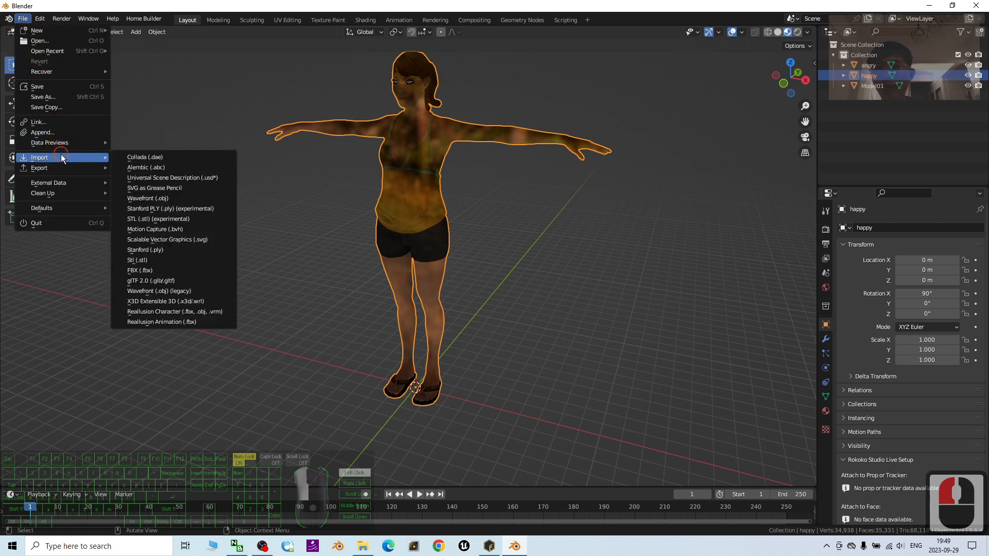
click(165, 200)
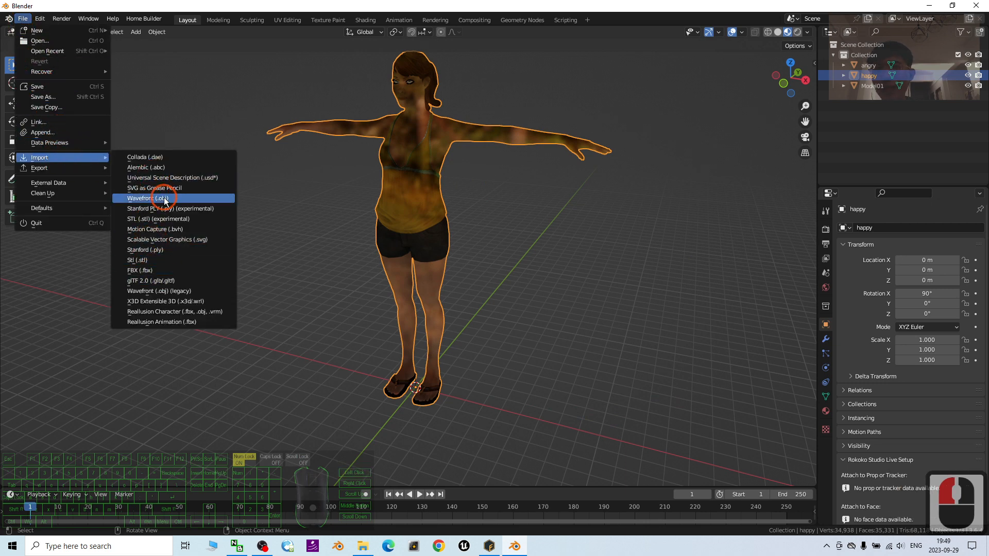
click(382, 138)
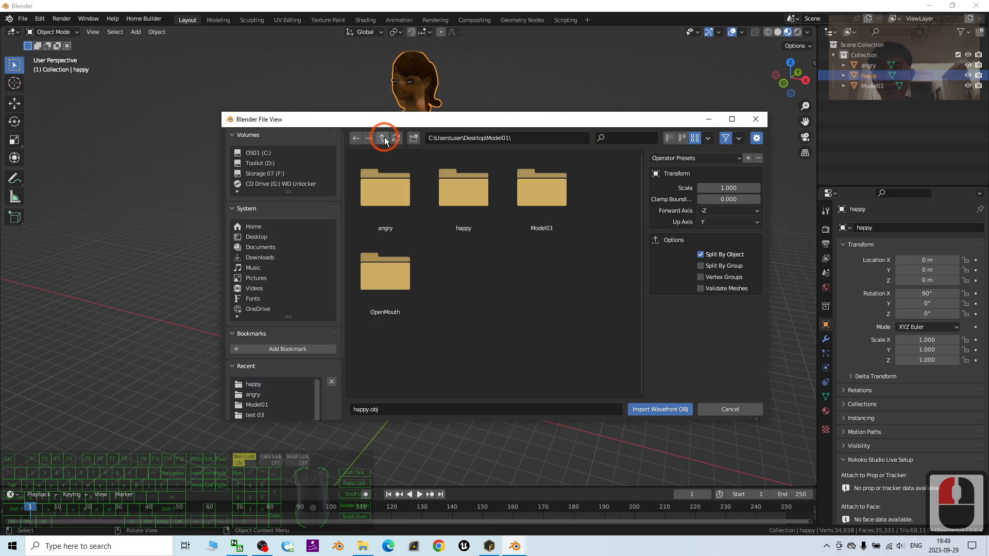
double_click(396, 263)
double_click(466, 188)
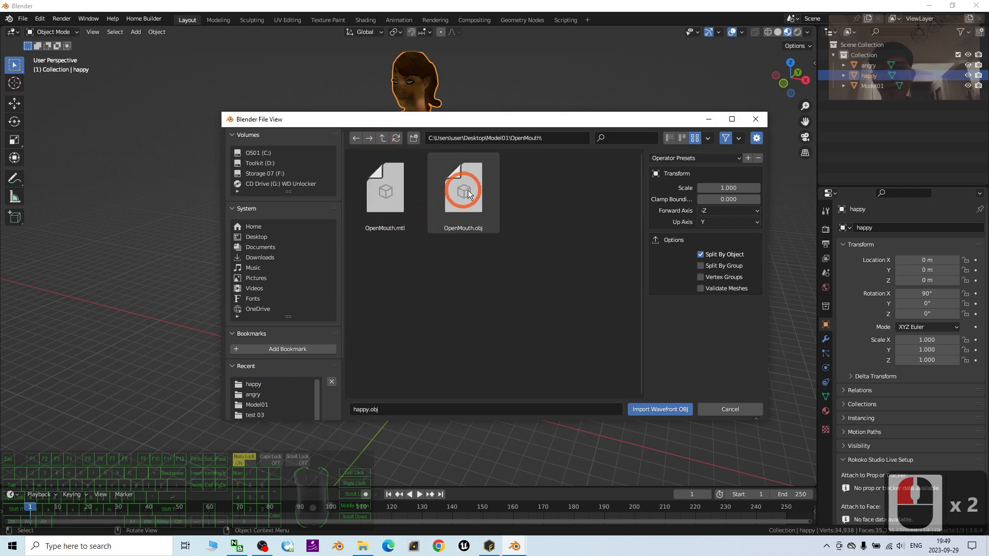
scroll(656, 239, up, 3)
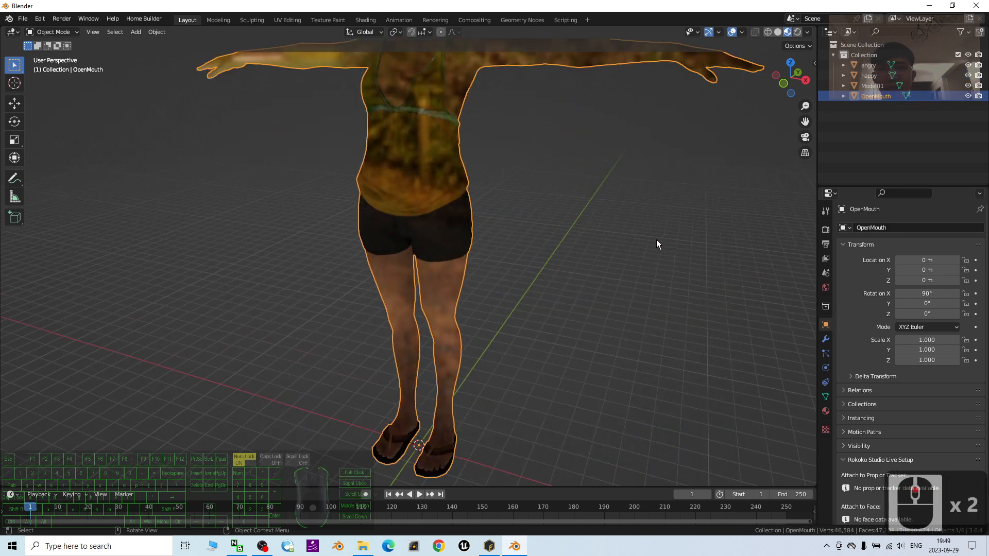
scroll(695, 211, down, 2)
click(872, 76)
click(872, 66)
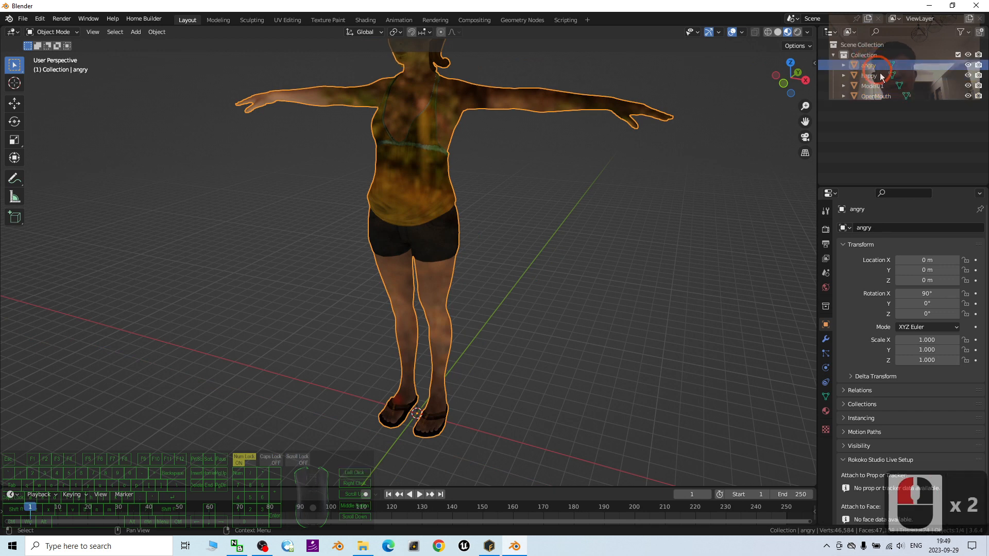
ctrl+click(872, 77)
ctrl+click(871, 97)
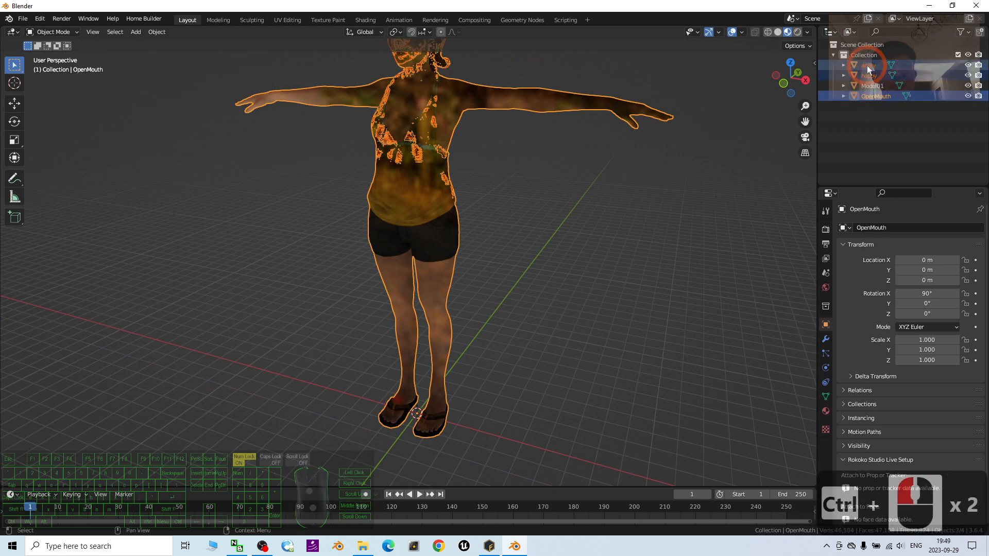
scroll(515, 132, down, 1)
shift+middle_drag(515, 233, 530, 327)
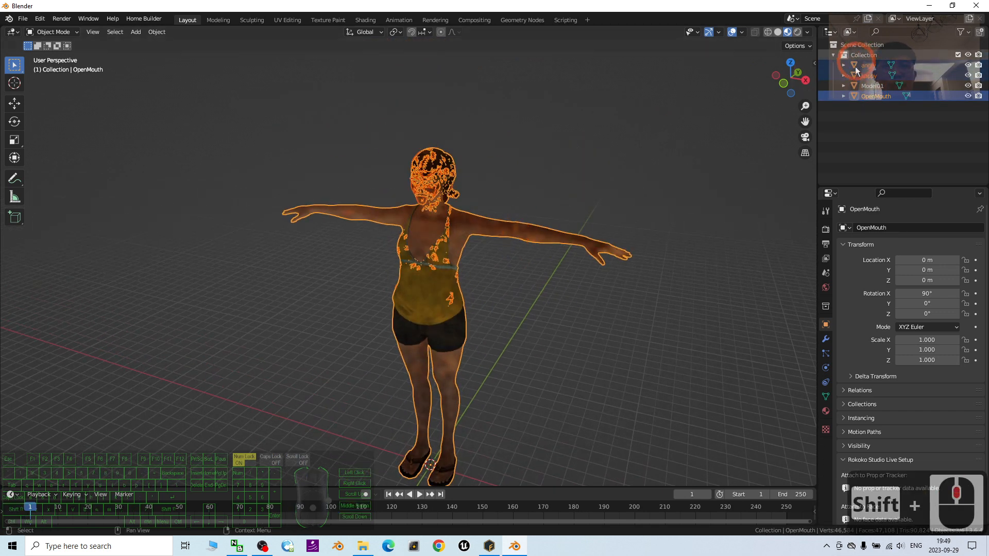
click(879, 129)
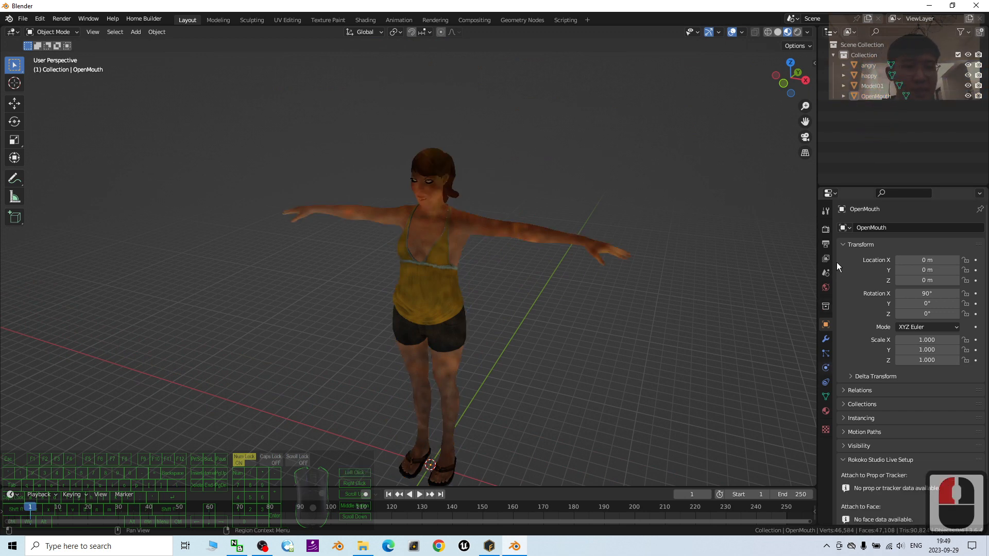
Add a Basis shape key to Model01 and join the angry, happy and OpenMouth meshes into it as shape keys.
ctrl+click(868, 66)
ctrl+click(869, 76)
ctrl+click(871, 96)
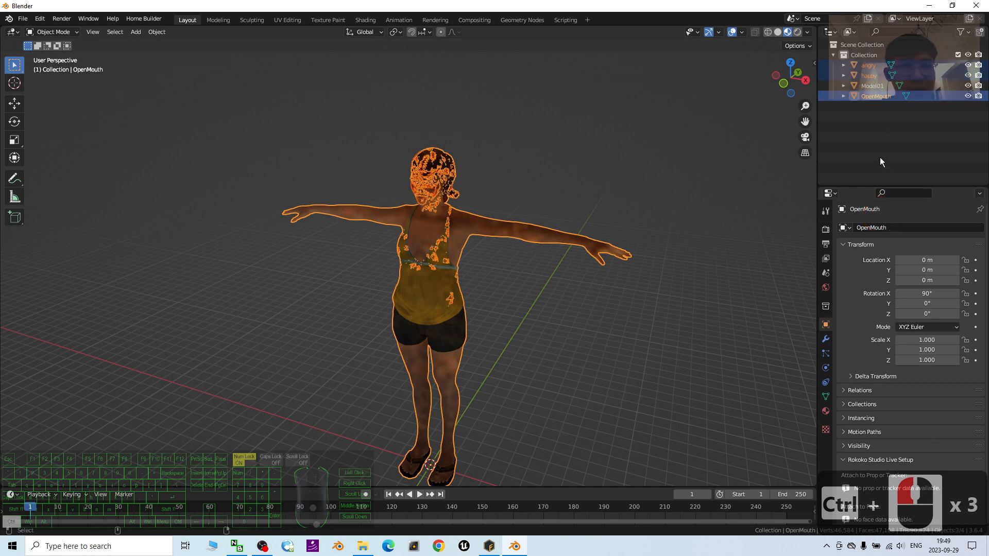
ctrl+click(874, 84)
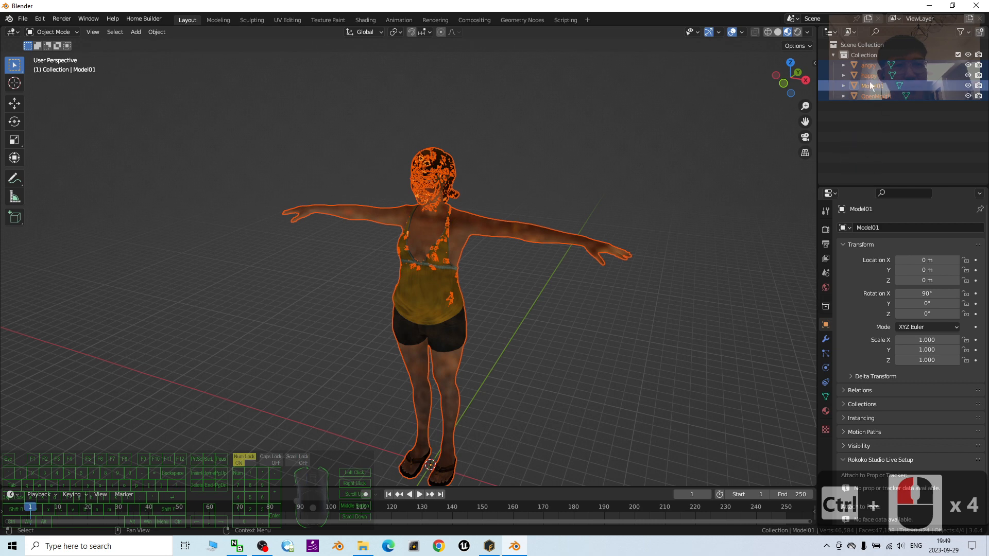
middle_drag(628, 170, 592, 176)
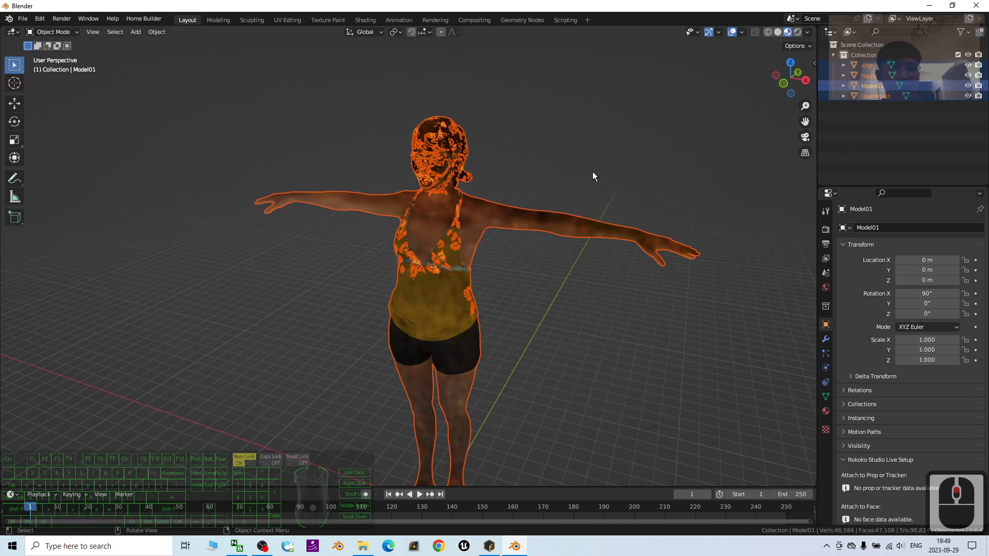
click(826, 398)
click(852, 361)
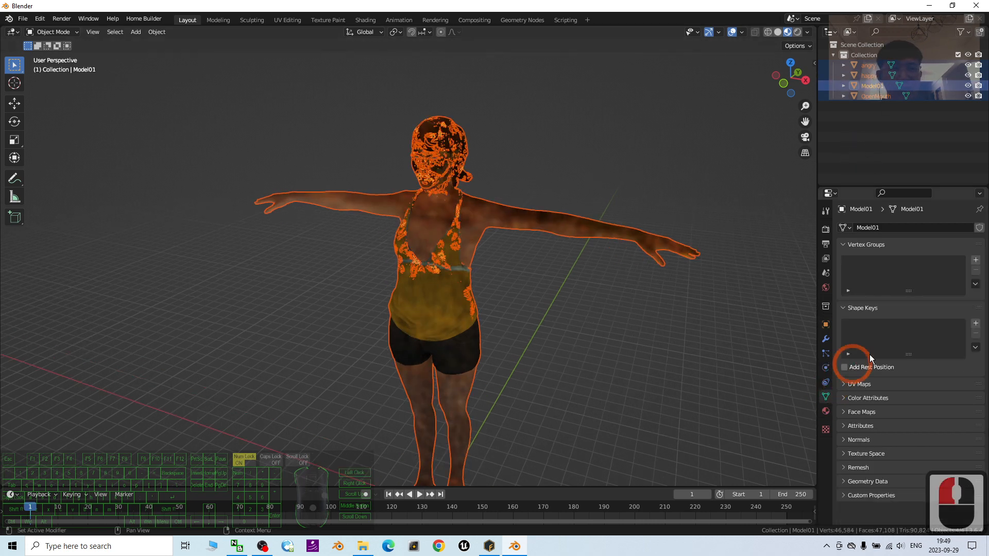
click(976, 324)
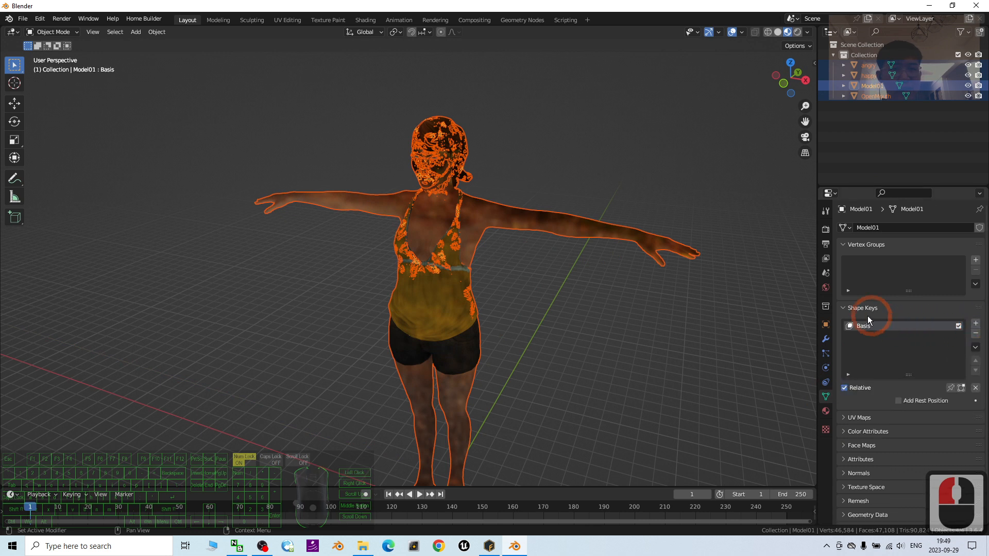
click(976, 348)
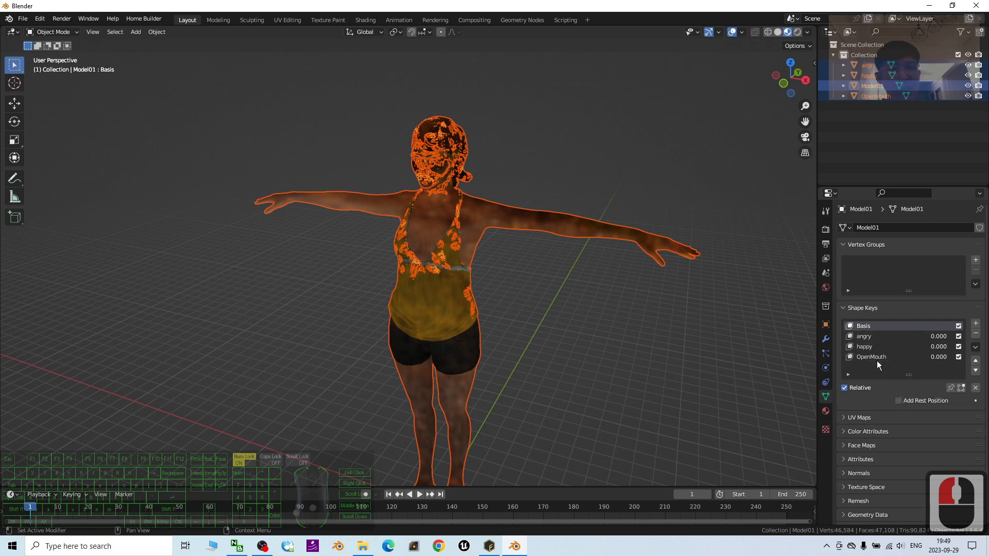
click(541, 299)
Hide the angry, happy and OpenMouth meshes in the viewport, leaving only Model01 shown.
scroll(502, 200, up, 3)
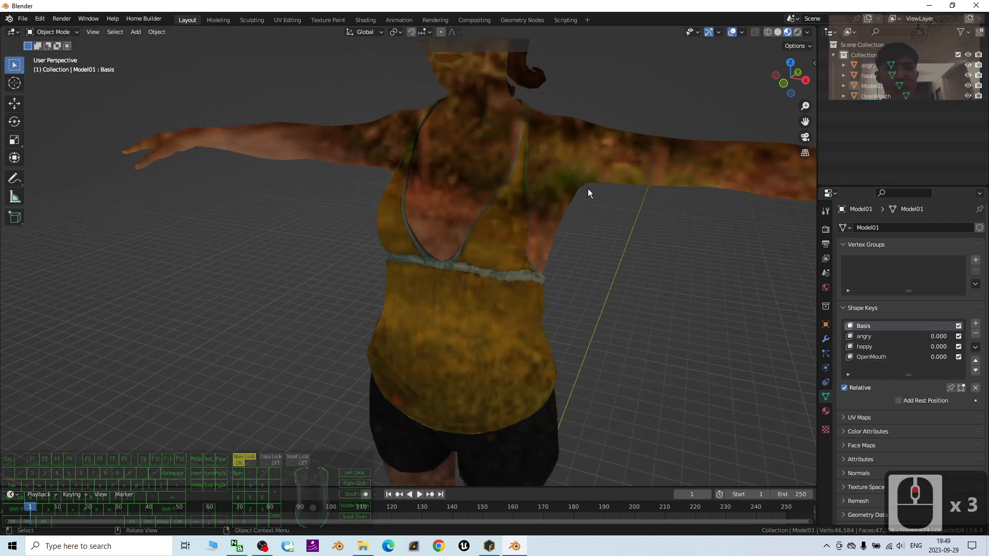
shift+middle_drag(588, 199, 984, 61)
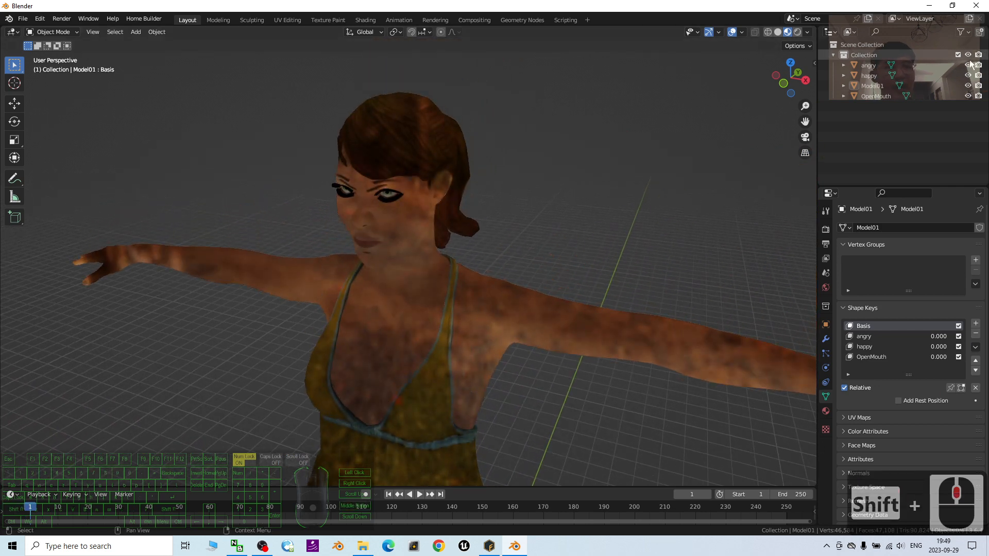
click(968, 65)
click(968, 75)
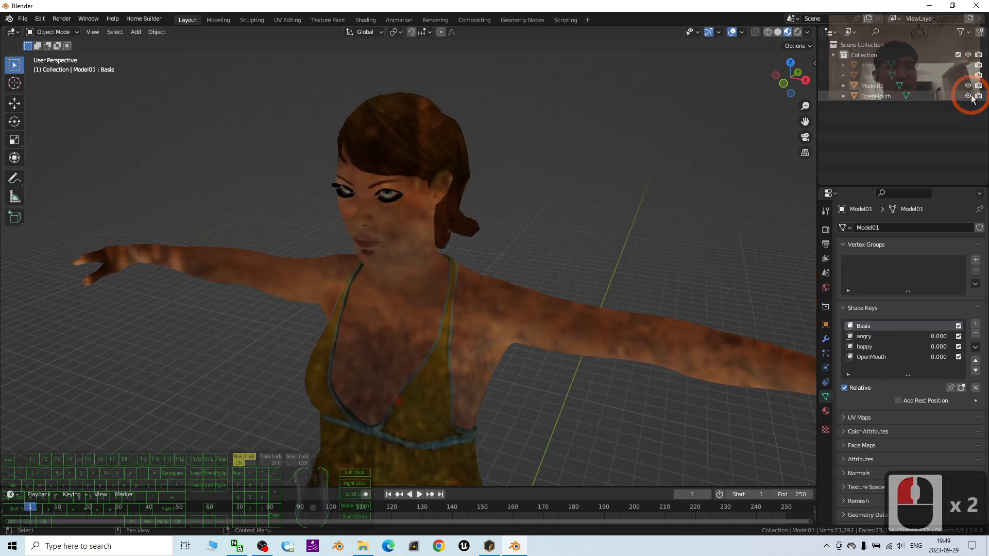
click(968, 96)
scroll(690, 271, up, 2)
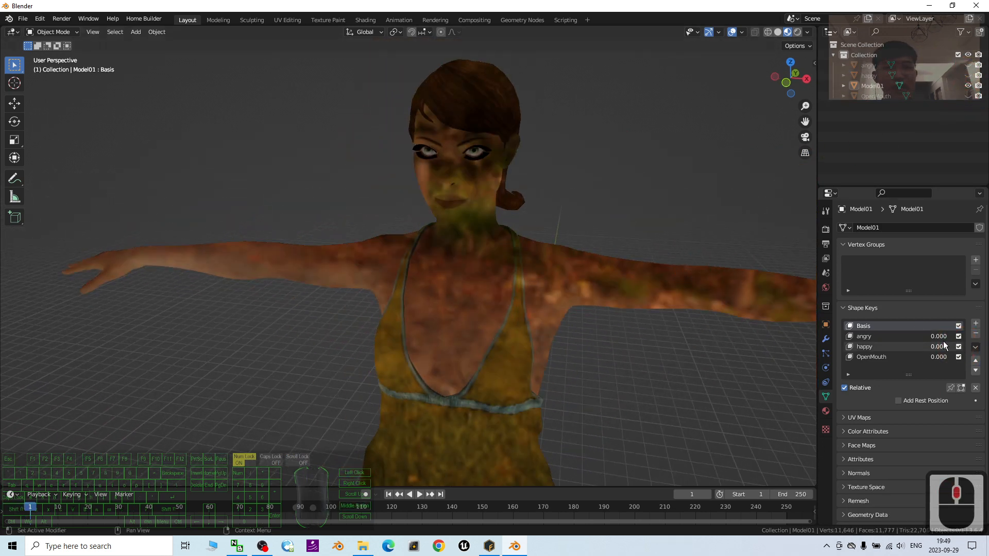
Test the angry, happy and OpenMouth shape keys on Model01's face, returning each value to 0.
drag(934, 337, 534, 322)
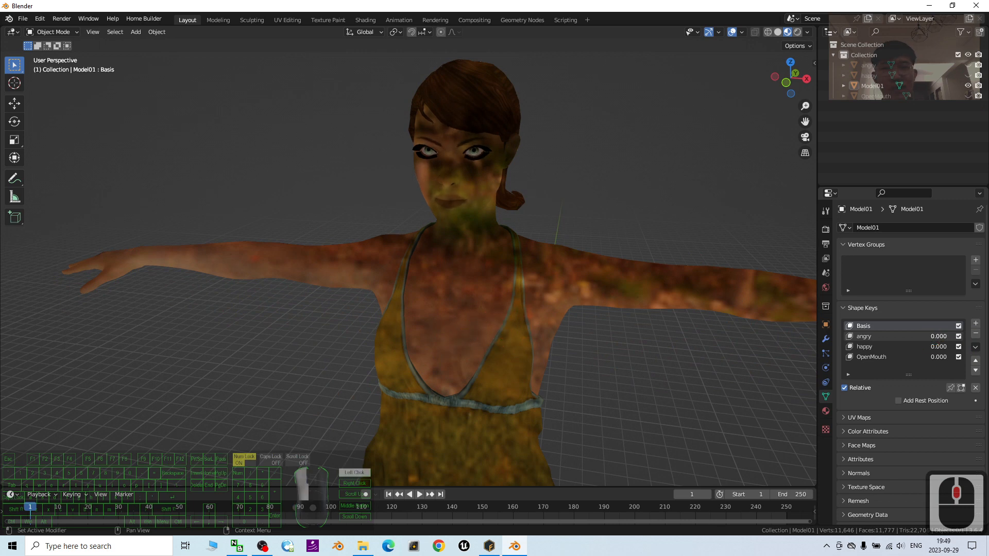
scroll(623, 128, up, 2)
shift+middle_drag(673, 134, 645, 203)
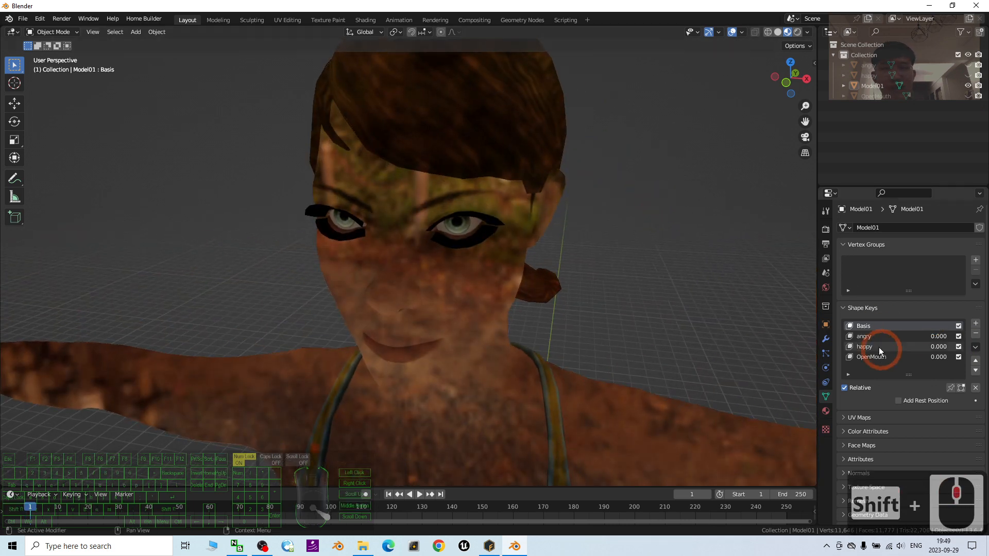
drag(934, 346, 389, 209)
drag(934, 357, 504, 229)
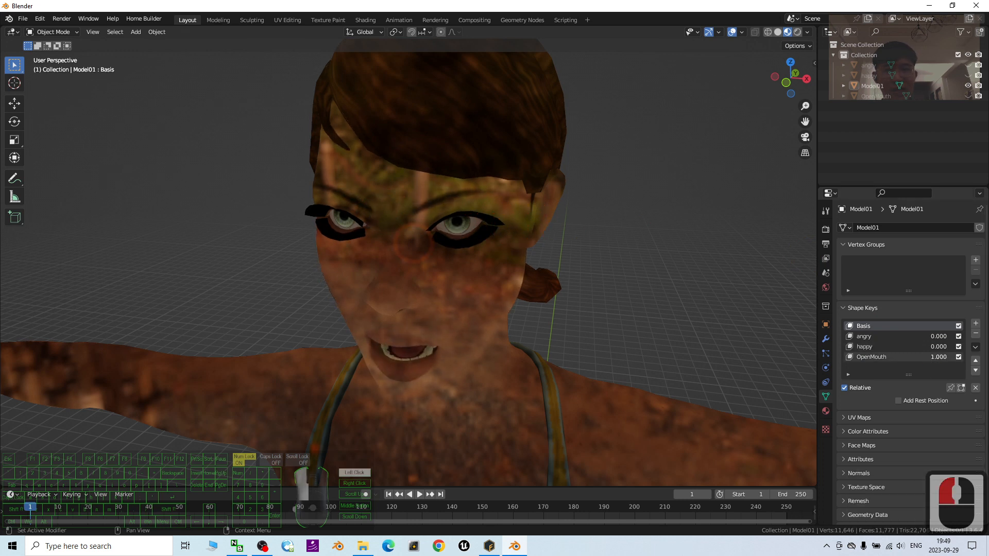
drag(953, 357, 931, 357)
scroll(683, 288, down, 3)
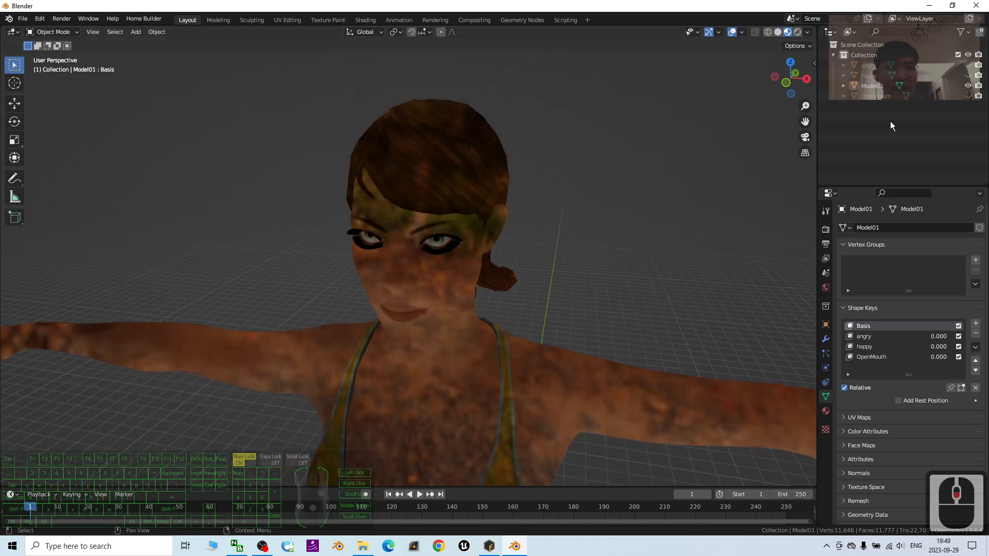
Delete the hidden angry, happy and OpenMouth meshes from the collection.
click(870, 75)
click(872, 67)
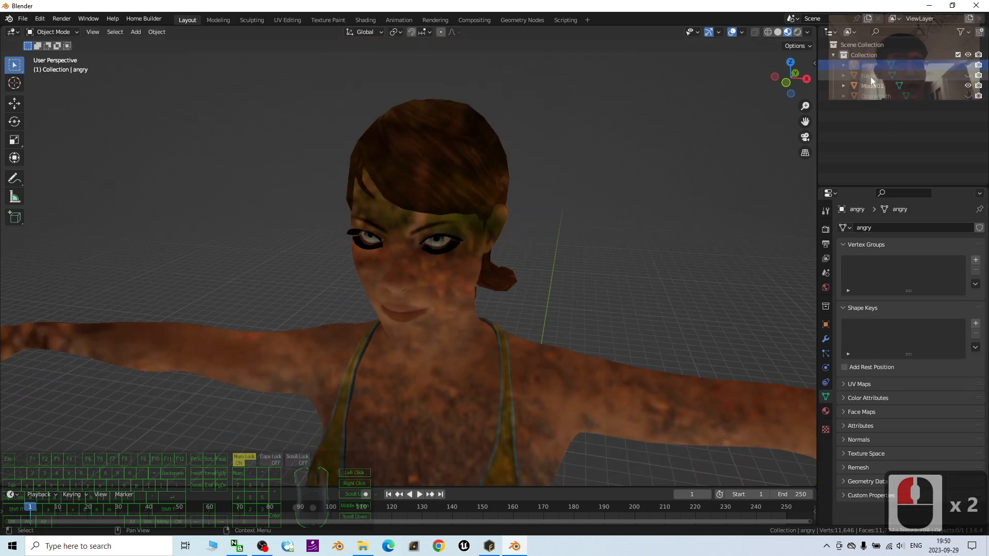
ctrl+click(870, 76)
ctrl+click(876, 96)
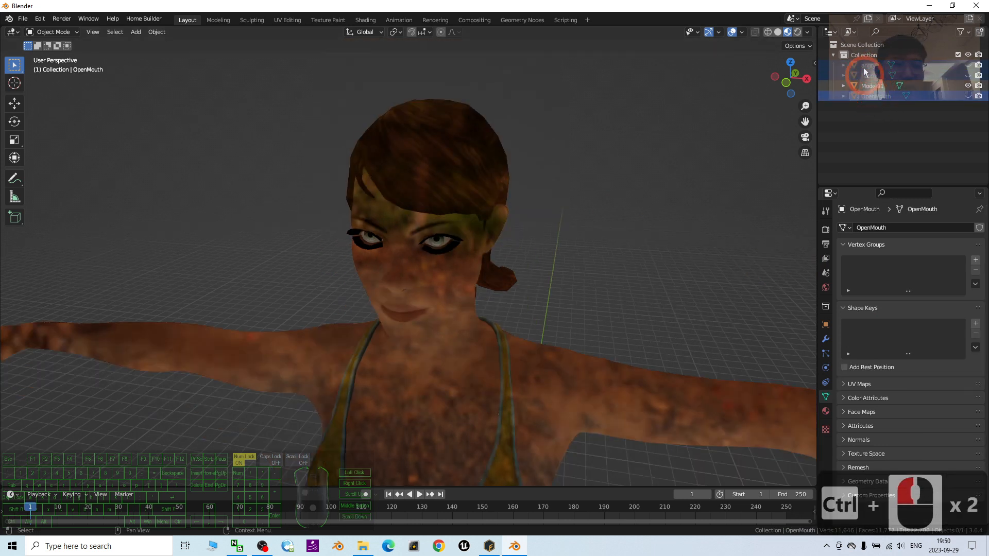
key(Delete)
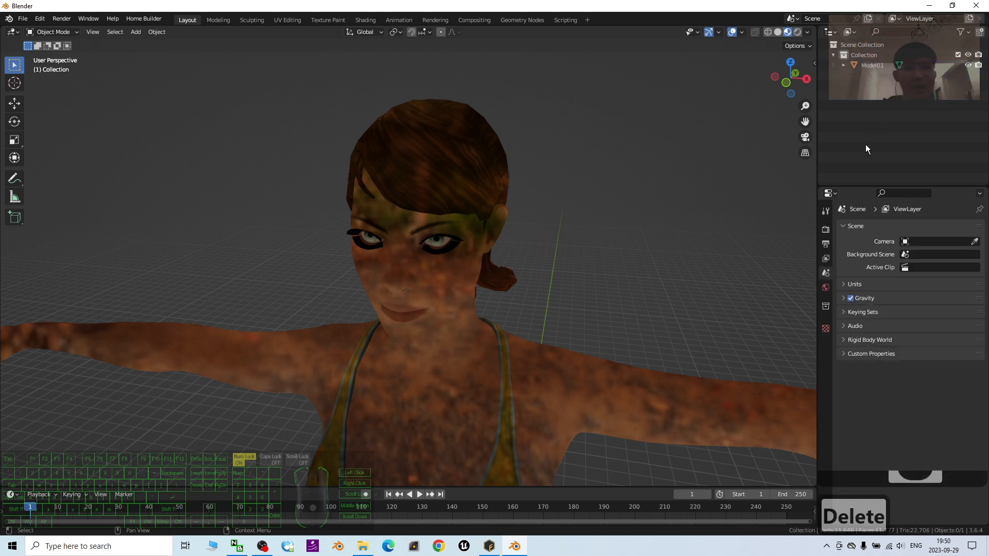
Select Model01 and examine its full figure, from the sandals and feet up to the head.
click(872, 65)
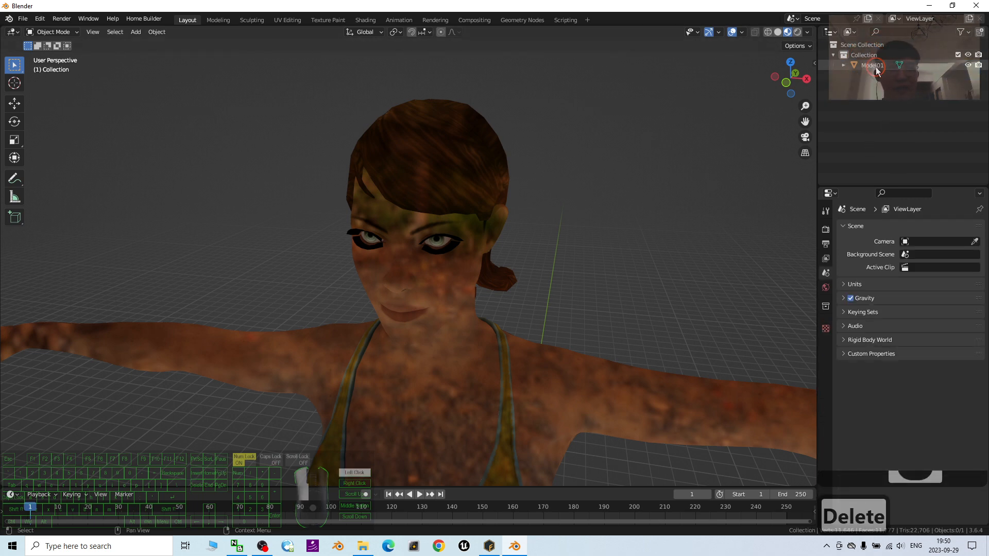
scroll(648, 209, down, 4)
scroll(648, 209, down, 4)
scroll(512, 259, up, 4)
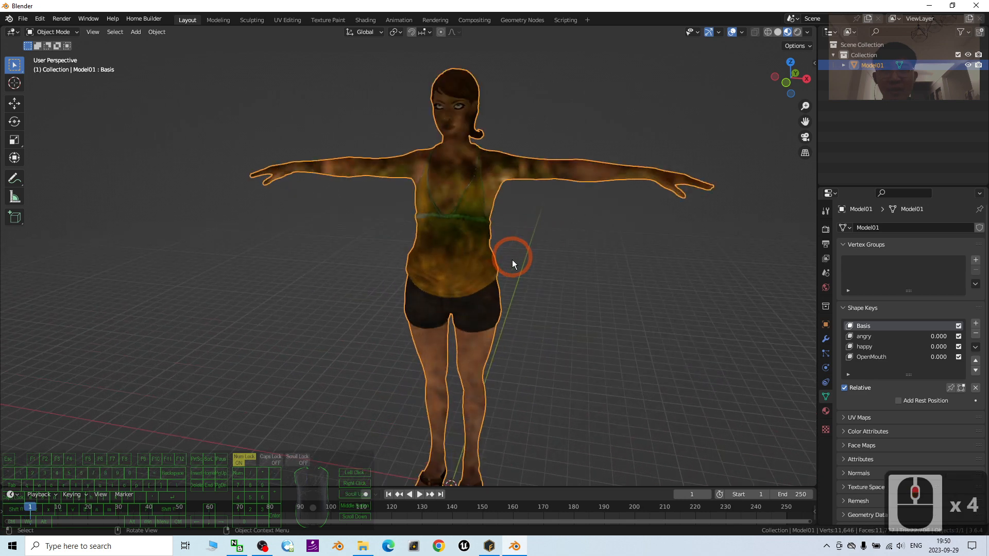
scroll(456, 187, down, 2)
shift+middle_drag(558, 353, 506, 266)
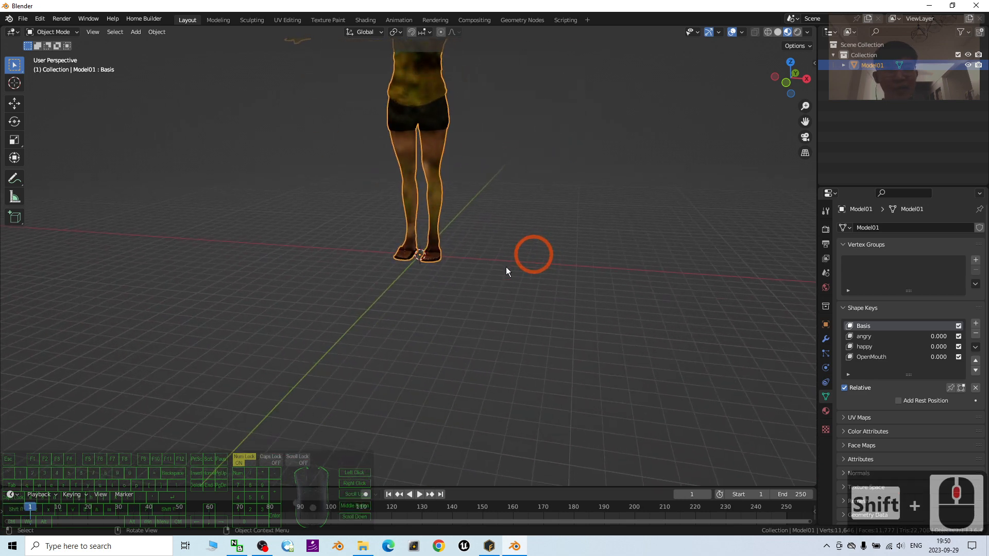
scroll(448, 234, up, 9)
scroll(616, 224, up, 12)
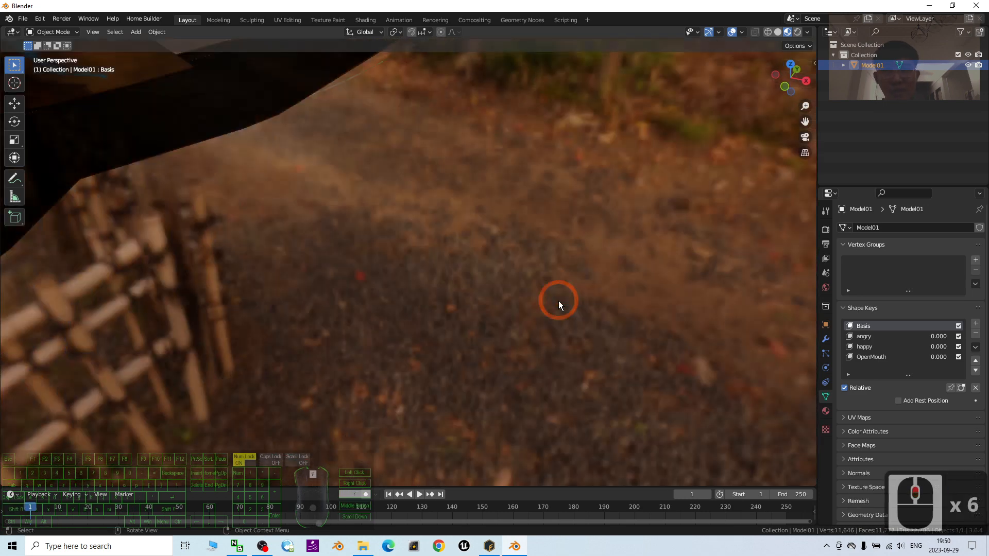
scroll(637, 321, down, 4)
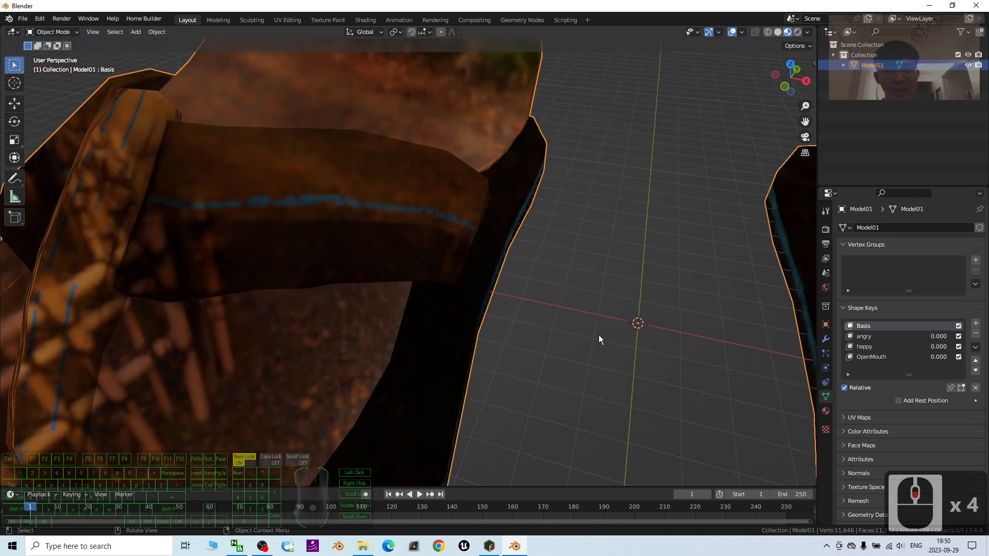
scroll(629, 305, down, 8)
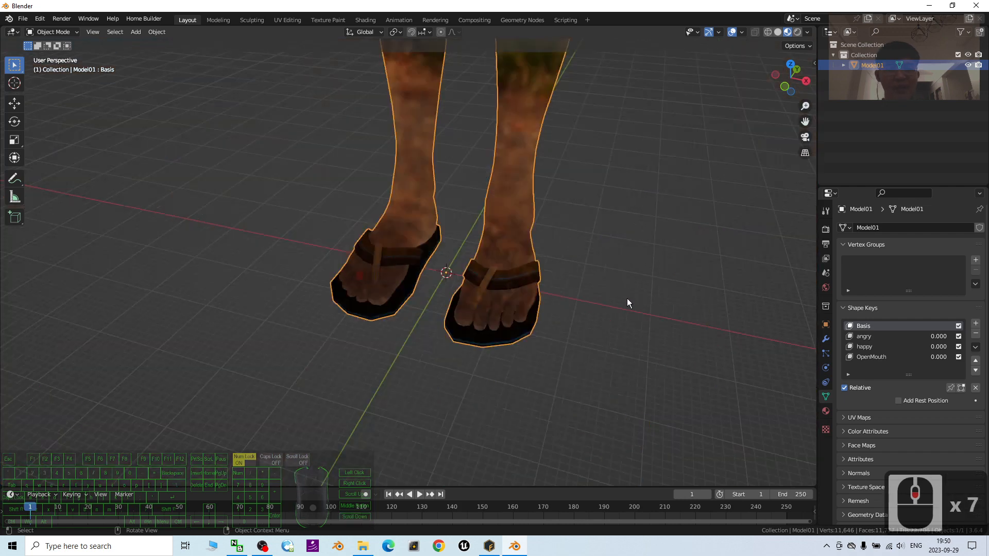
shift+middle_drag(597, 100, 601, 241)
mouse_move(623, 270)
middle_down()
mouse_move(627, 252)
mouse_move(616, 283)
middle_up()
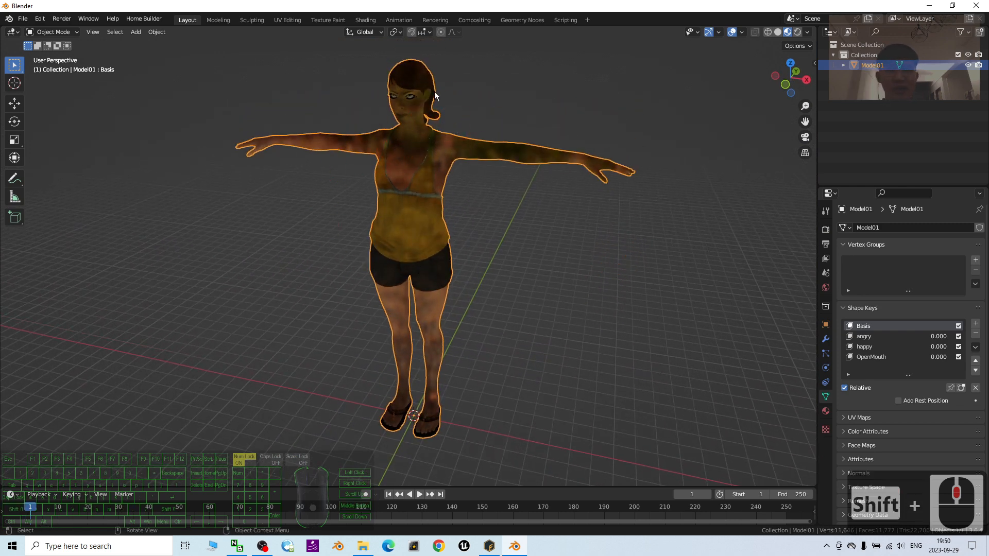
Set Model01's object scale to 0.01 on the X, Y and Z axes.
click(515, 249)
click(433, 162)
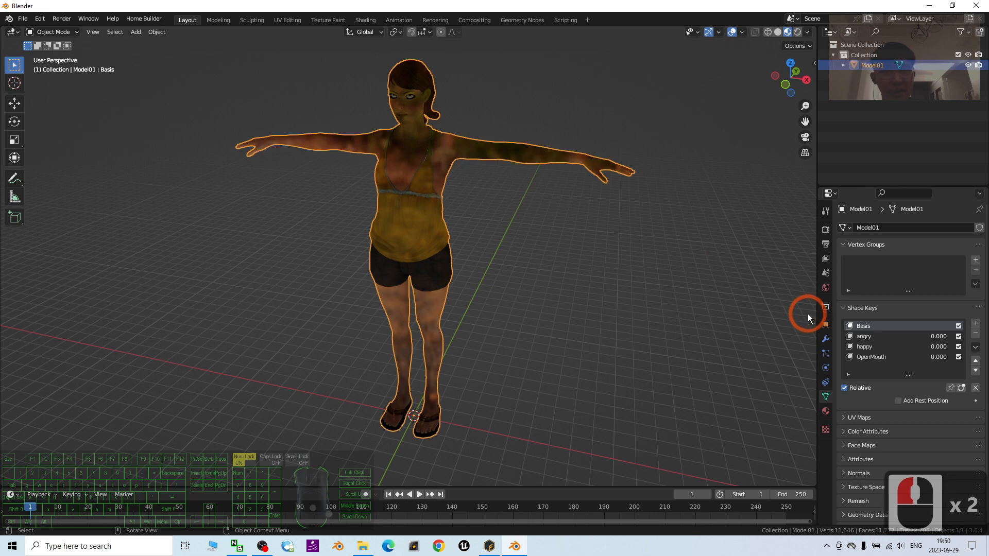
click(825, 325)
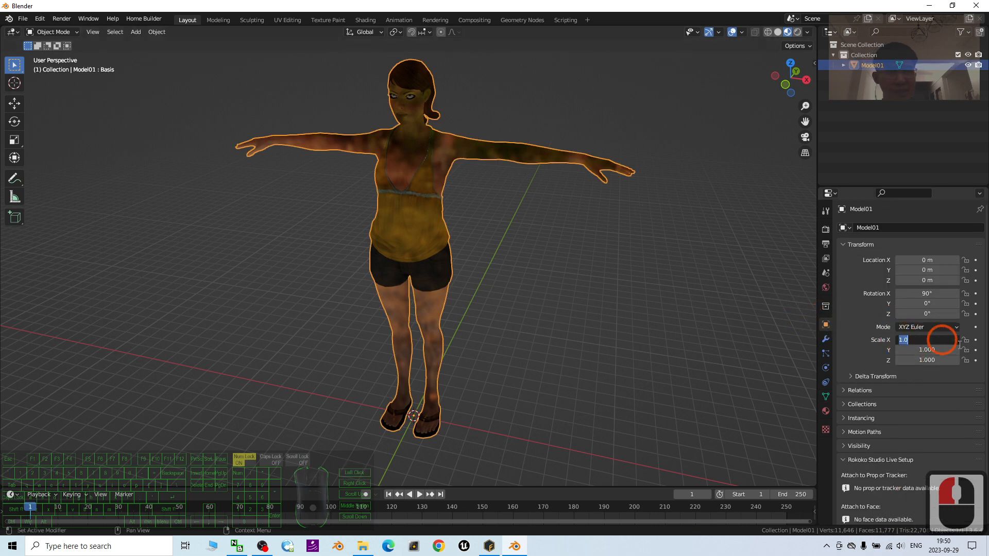
text(0.01)
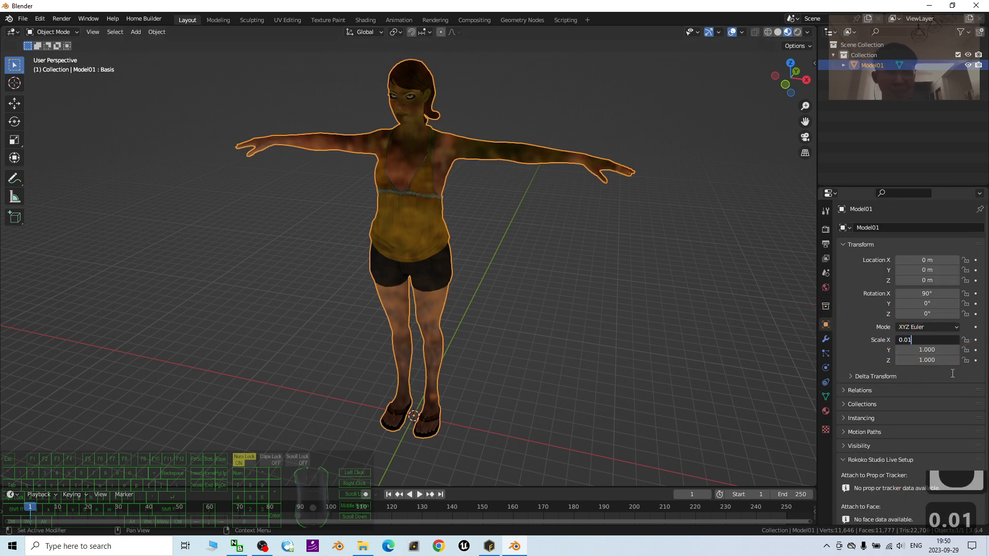
drag(920, 340, 856, 339)
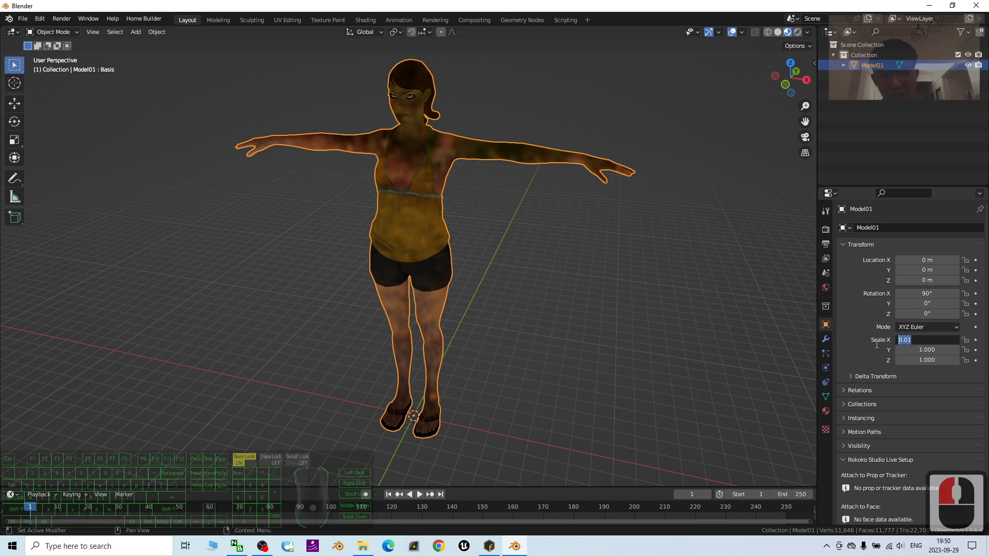
key(ctrl+c)
click(938, 350)
double_click(938, 350)
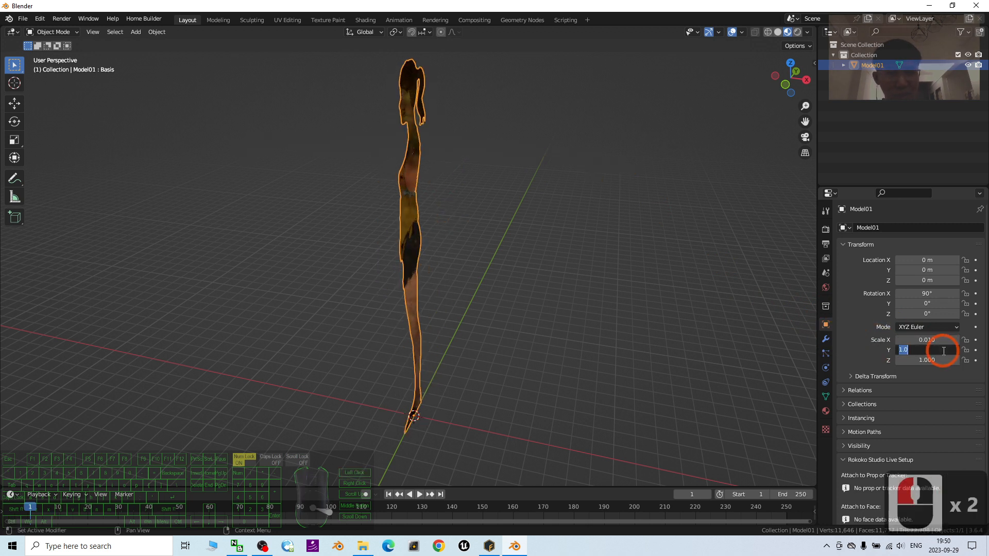
key(ctrl+v)
click(932, 359)
double_click(932, 359)
key(ctrl+v)
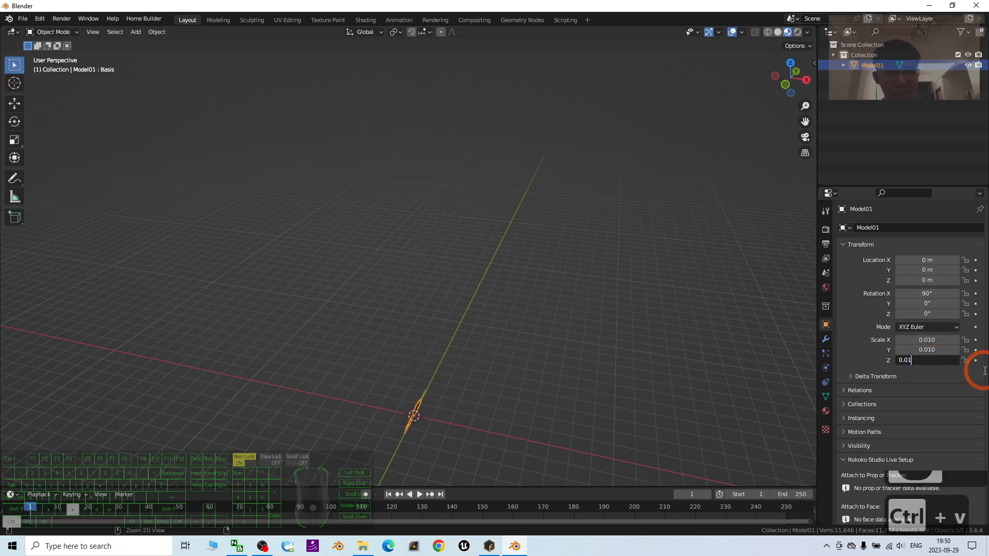
click(613, 446)
Apply all transforms to the scaled-down Model01.
scroll(613, 446, up, 4)
shift+middle_drag(541, 438, 514, 219)
scroll(618, 262, up, 7)
shift+middle_drag(751, 196, 566, 216)
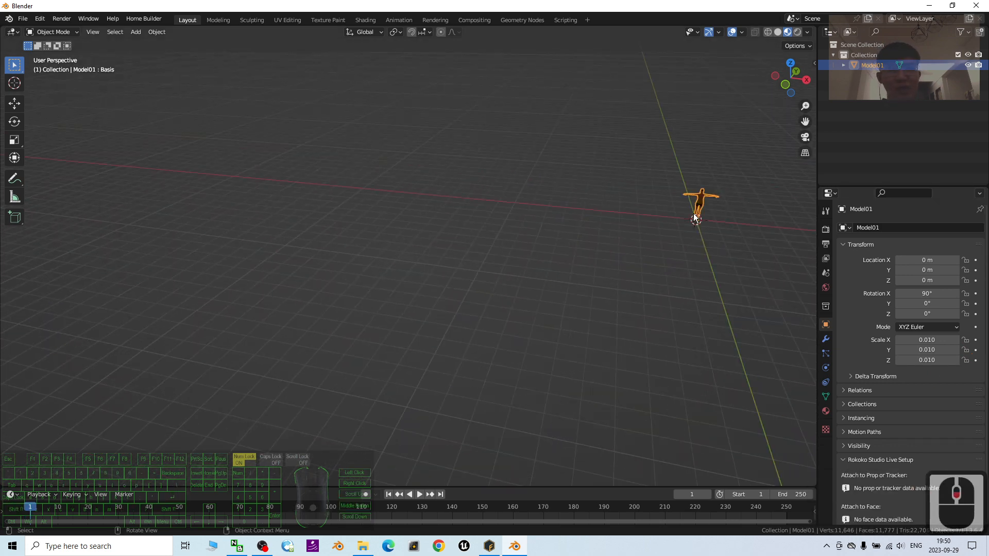
shift+middle_drag(793, 202, 436, 305)
scroll(422, 330, up, 3)
shift+middle_drag(407, 354, 430, 294)
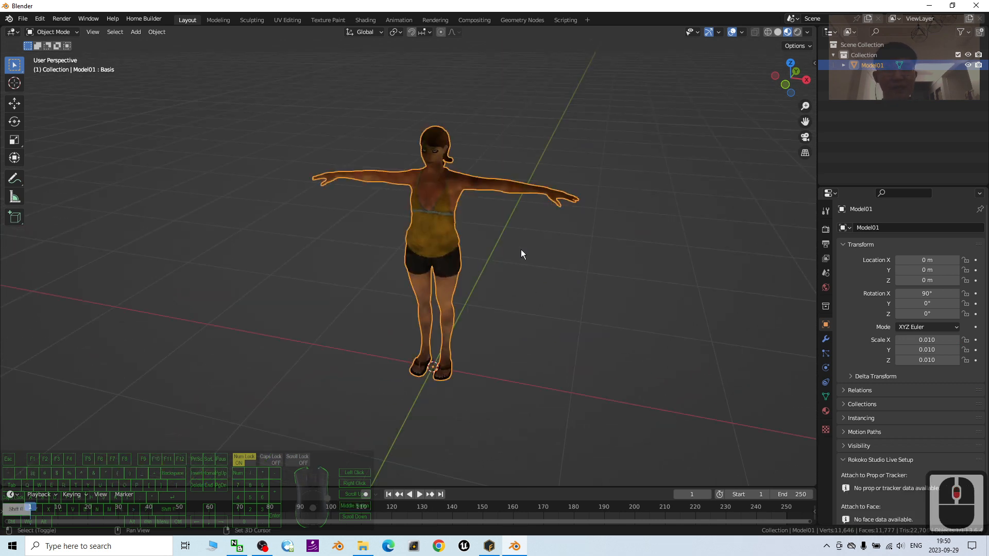
middle_drag(521, 252, 510, 251)
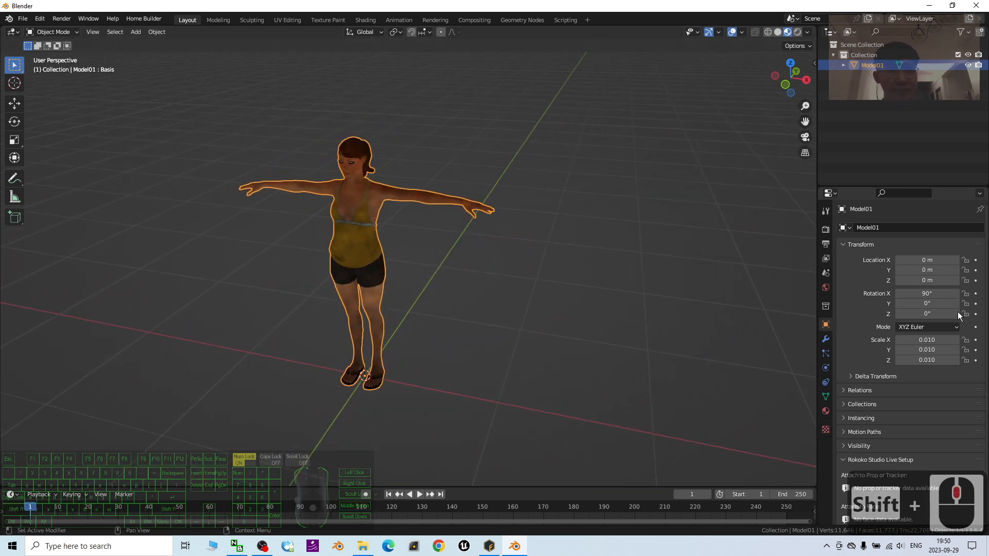
click(403, 239)
click(364, 206)
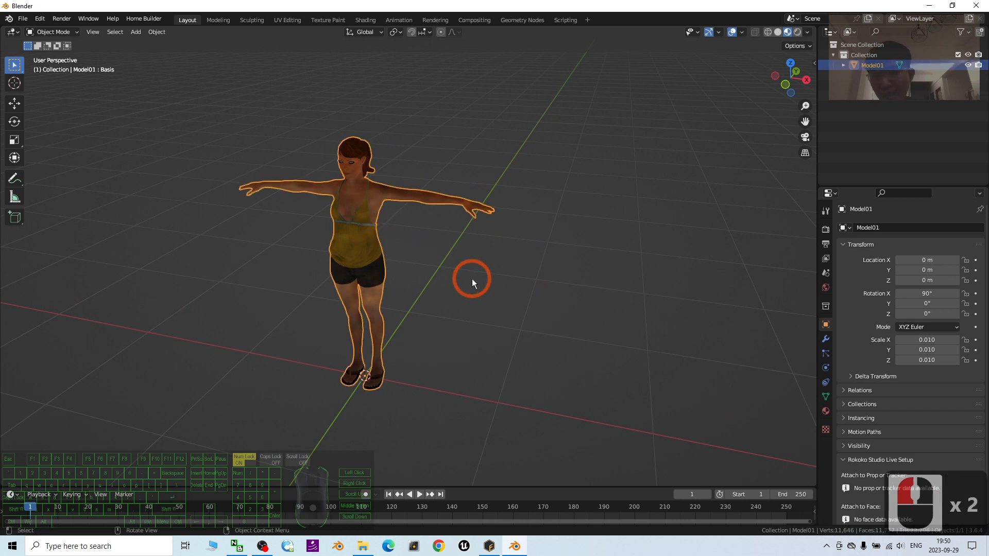
key(ctrl+a)
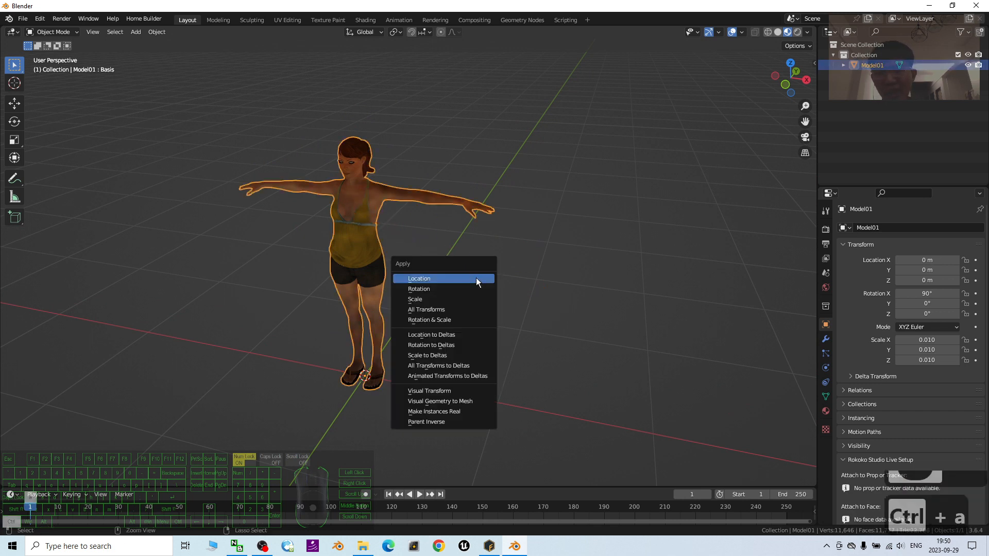
click(447, 311)
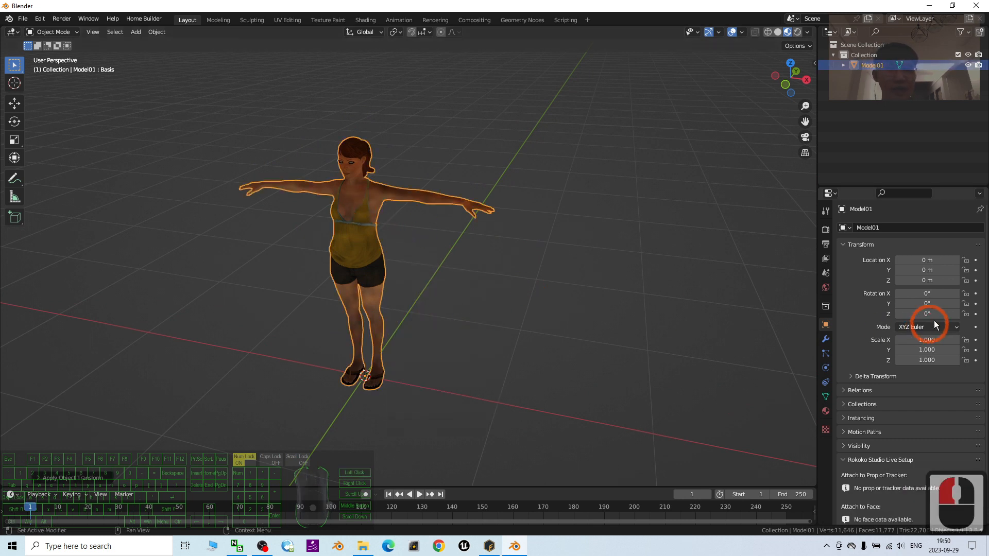
Examine Model01's size relative to the scene grid from near and far.
scroll(521, 313, down, 5)
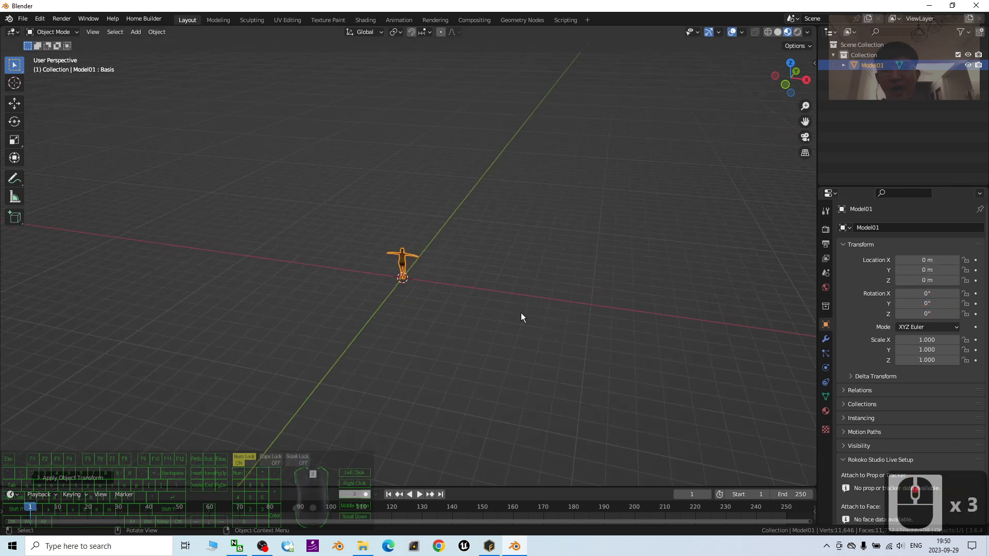
scroll(495, 309, up, 2)
middle_drag(490, 312, 425, 258)
scroll(332, 210, up, 1)
scroll(331, 214, down, 1)
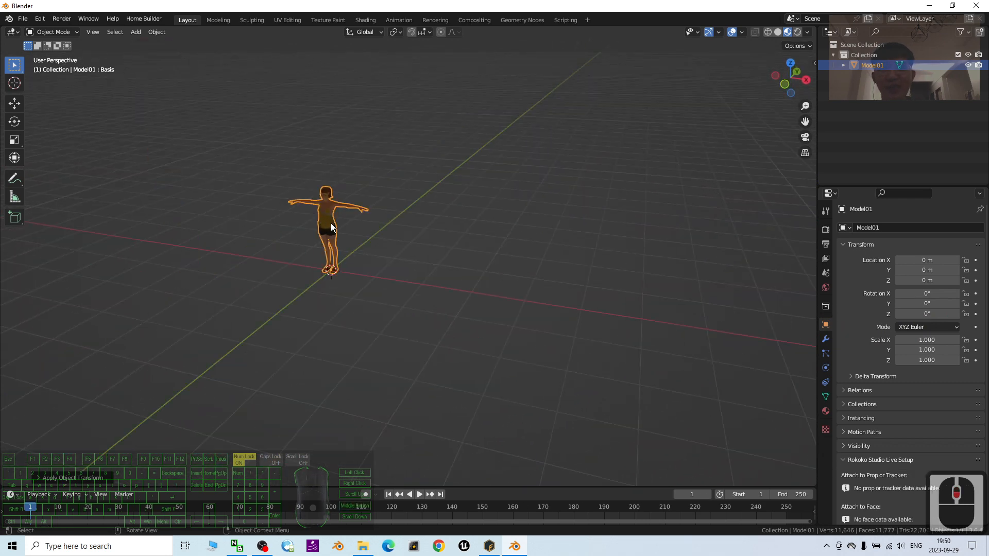
scroll(332, 224, up, 1)
middle_drag(333, 226, 339, 234)
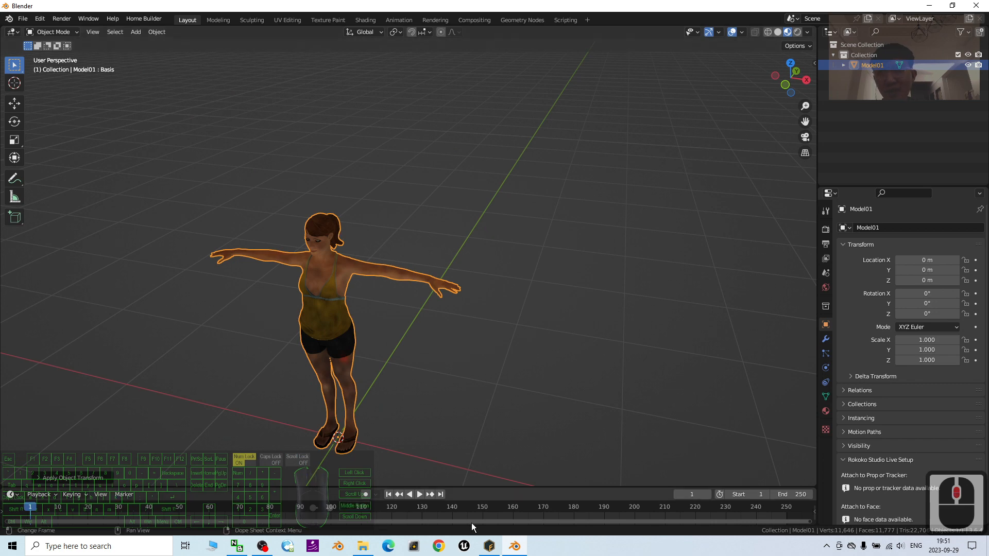
Launch a second Blender instance alongside the current one and bring its window forward.
right_click(512, 545)
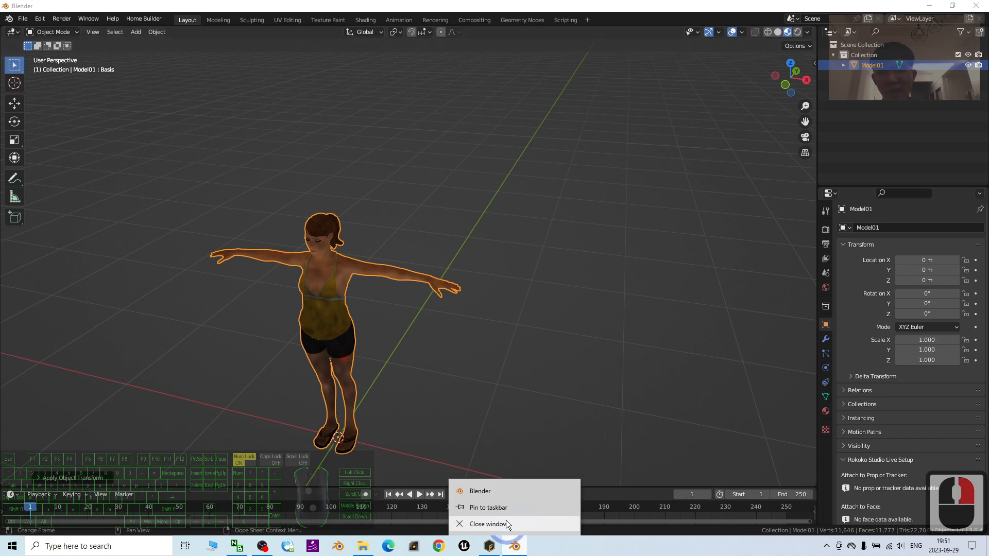
click(501, 493)
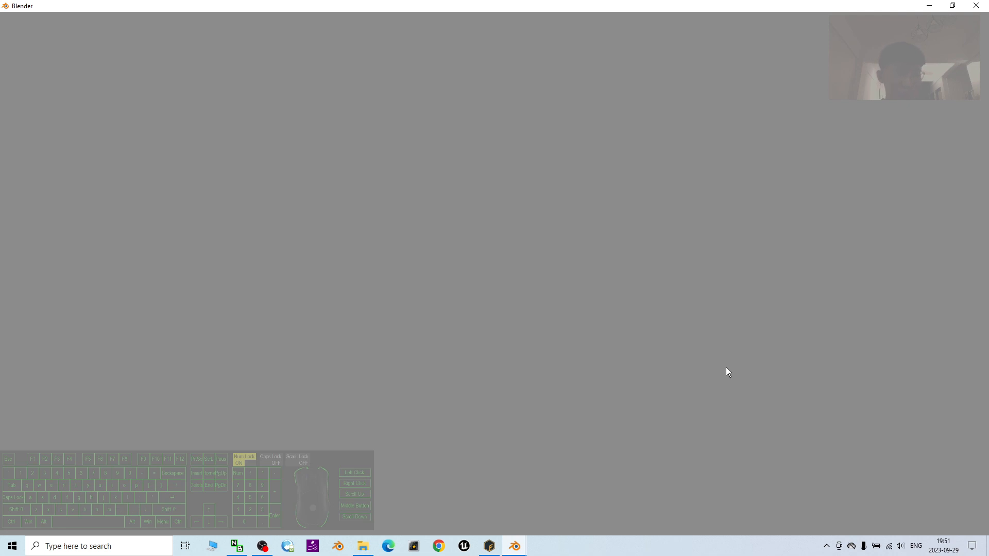
click(523, 547)
click(605, 492)
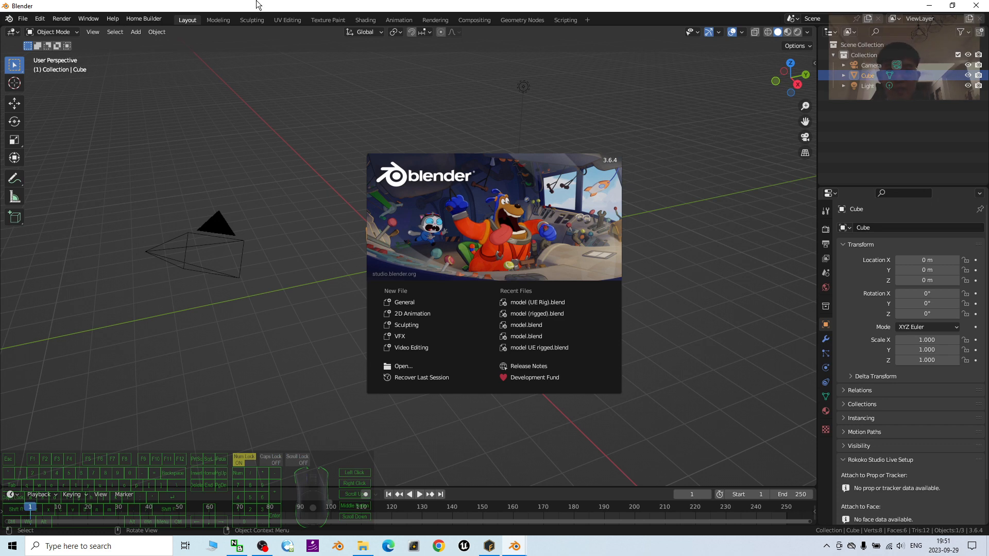
Dismiss the splash screen and delete the default camera, cube and light from the new scene.
click(315, 347)
click(314, 348)
key(a)
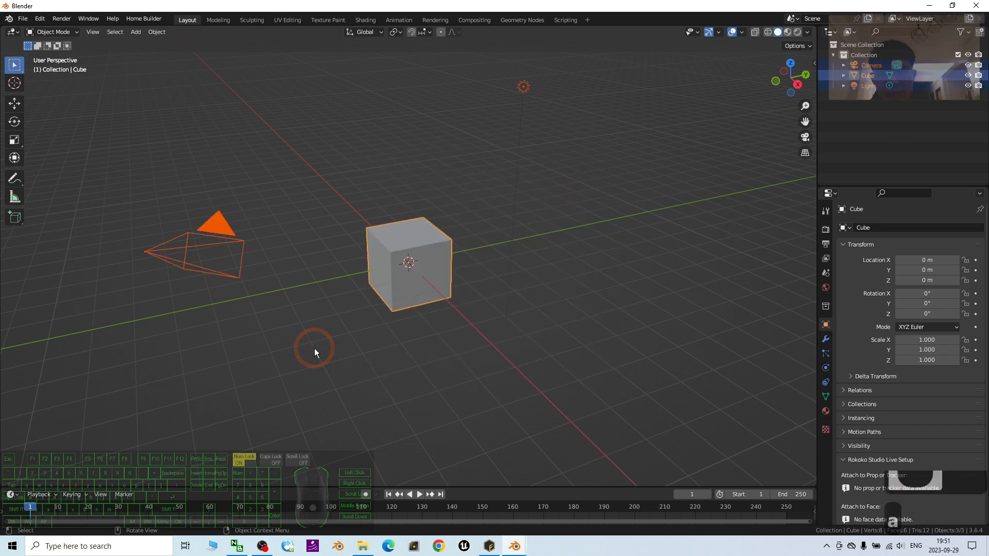
key(Delete)
Copy Model01 from the original Blender session and paste it into the new empty scene.
drag(532, 5, 860, 37)
drag(353, 9, 283, 22)
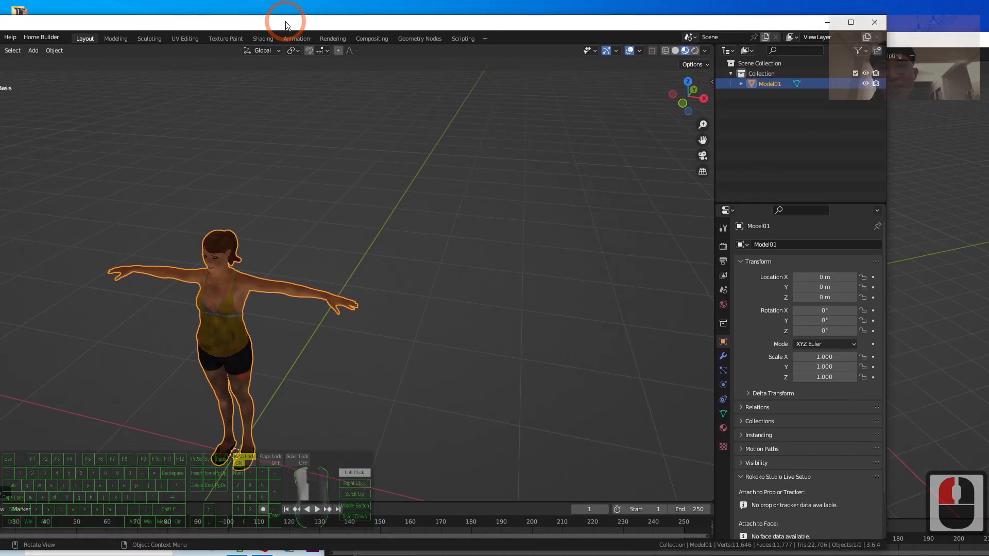
click(214, 279)
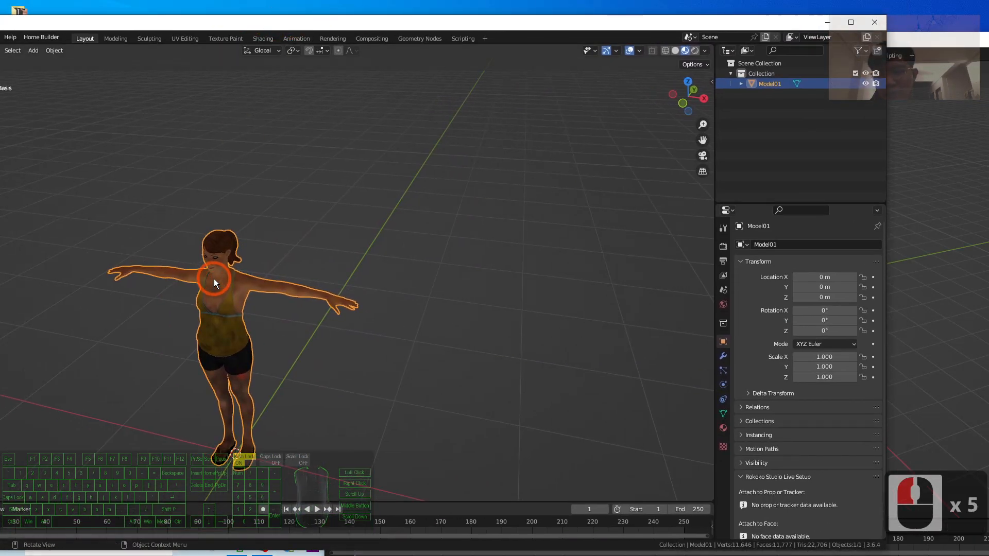
key(ctrl+c)
drag(928, 36, 698, 1)
click(493, 248)
key(ctrl+v)
scroll(391, 252, up, 3)
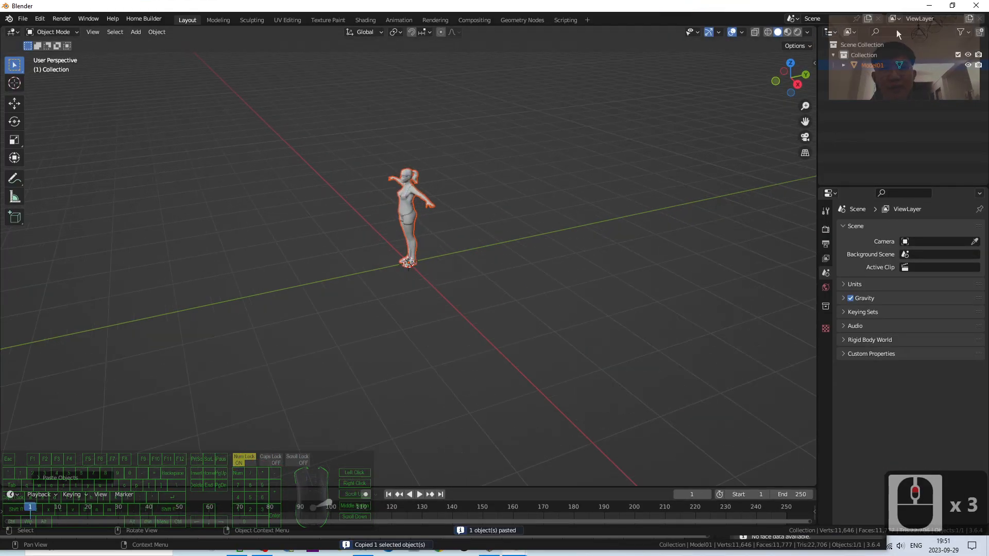
Display the pasted Model01 with its textures in Material Preview shading.
click(788, 32)
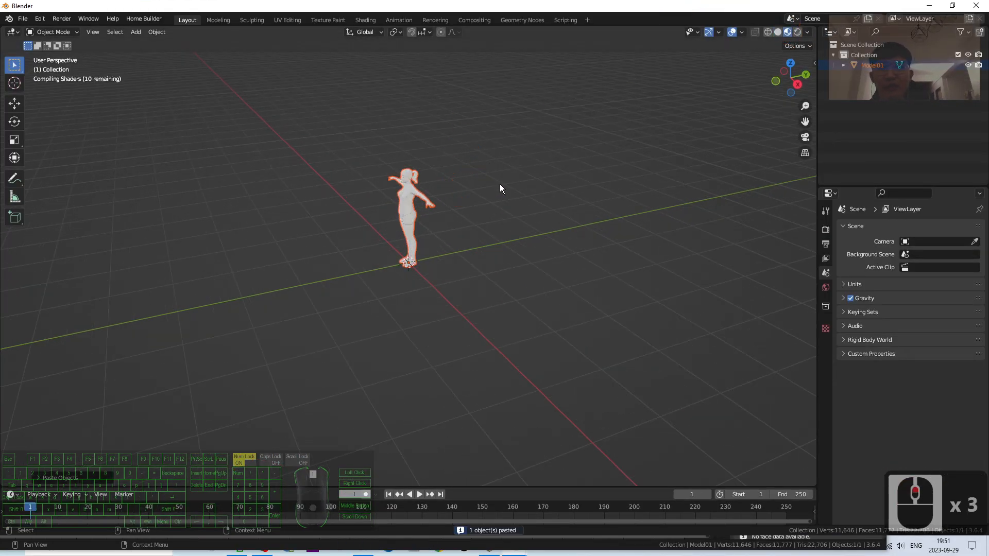
scroll(499, 184, up, 3)
middle_drag(470, 261, 573, 360)
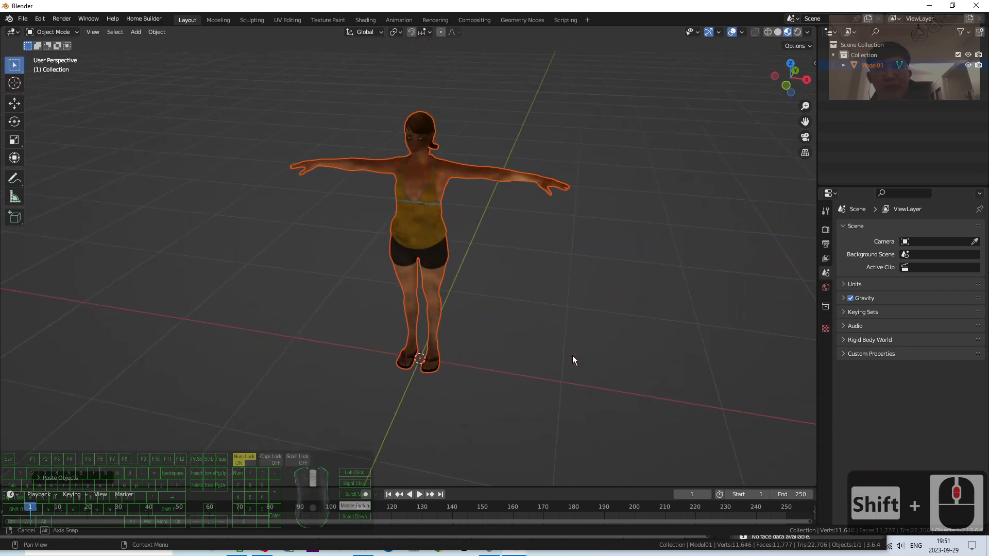
Close the original Blender session without saving and maximize the window containing the pasted Model01.
double_click(571, 6)
click(437, 22)
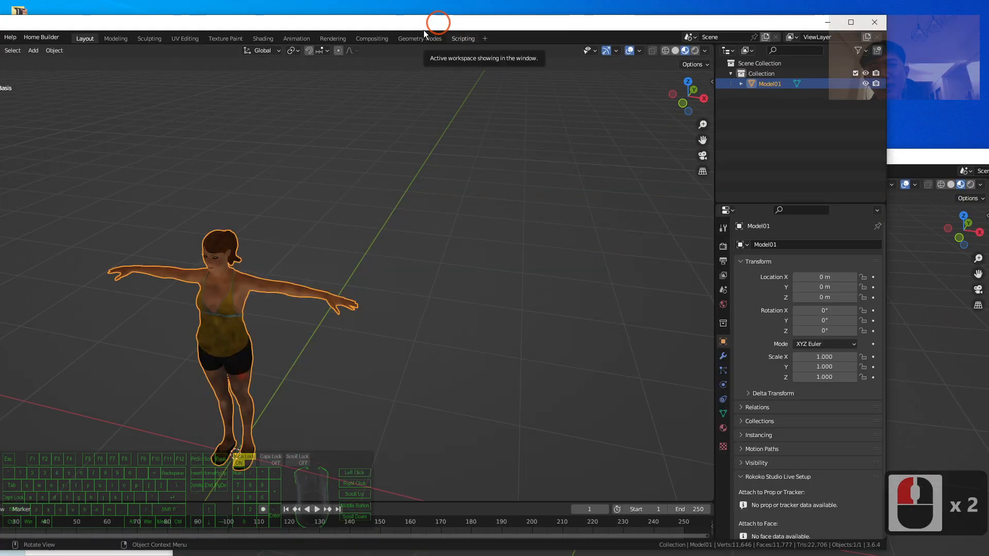
click(874, 22)
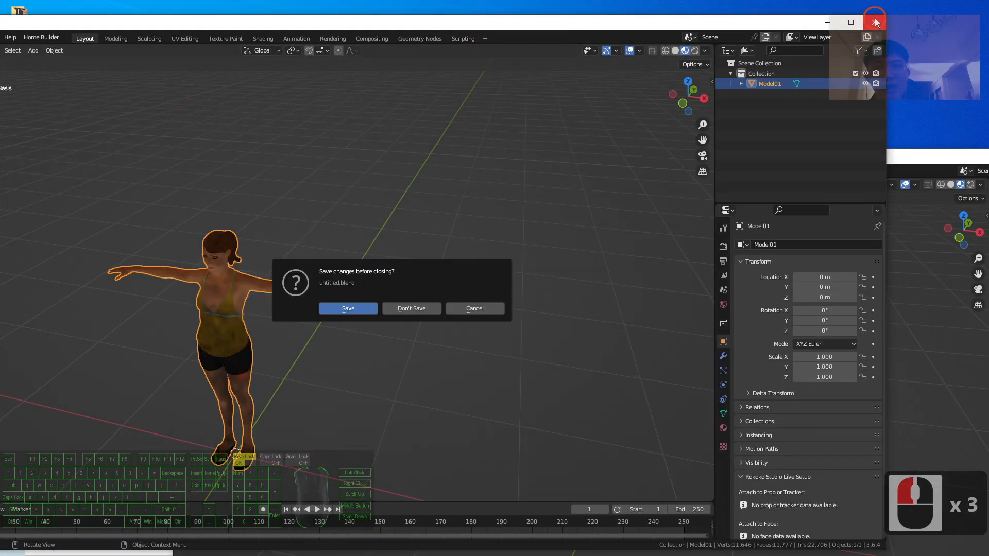
click(425, 305)
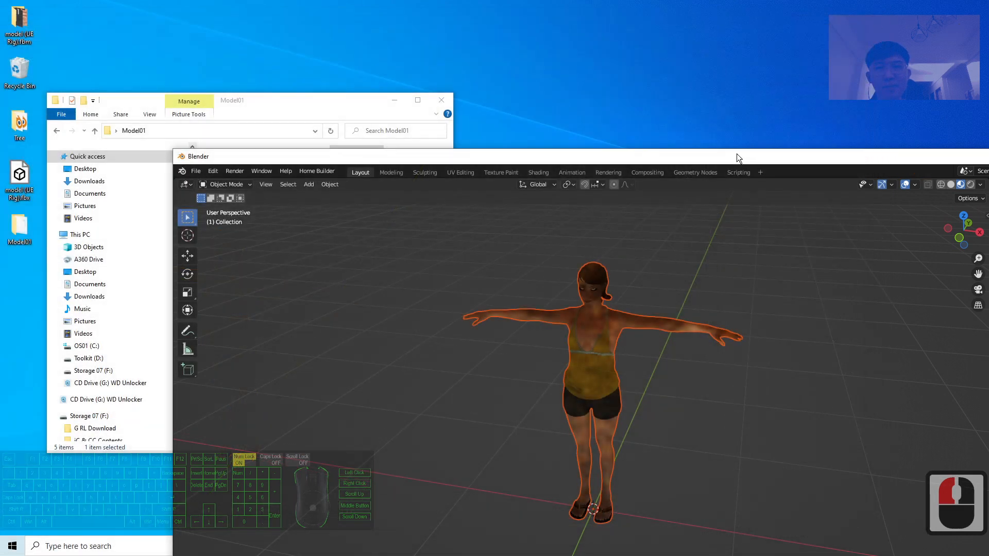
drag(737, 157, 606, 158)
double_click(605, 157)
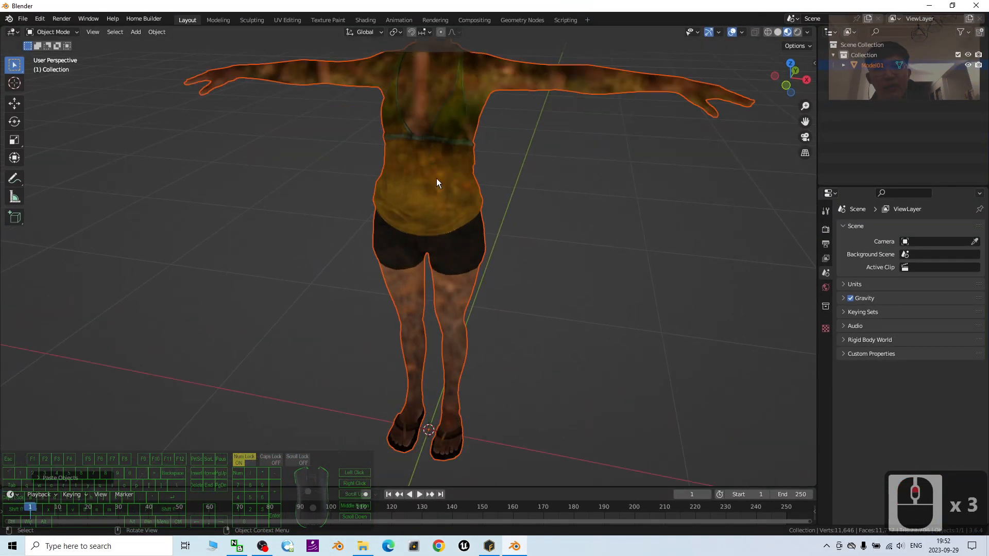
Select Model01, display its material settings and widen the properties area so the material list is easier to read.
shift+middle_drag(572, 189, 540, 285)
mouse_move(552, 402)
middle_down()
mouse_move(563, 391)
mouse_move(551, 388)
middle_up()
click(374, 256)
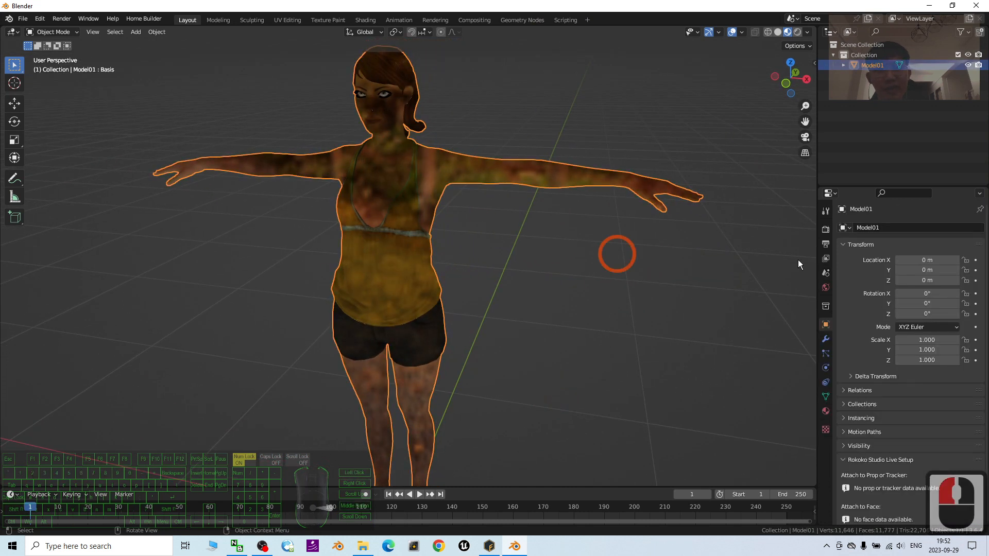
click(826, 410)
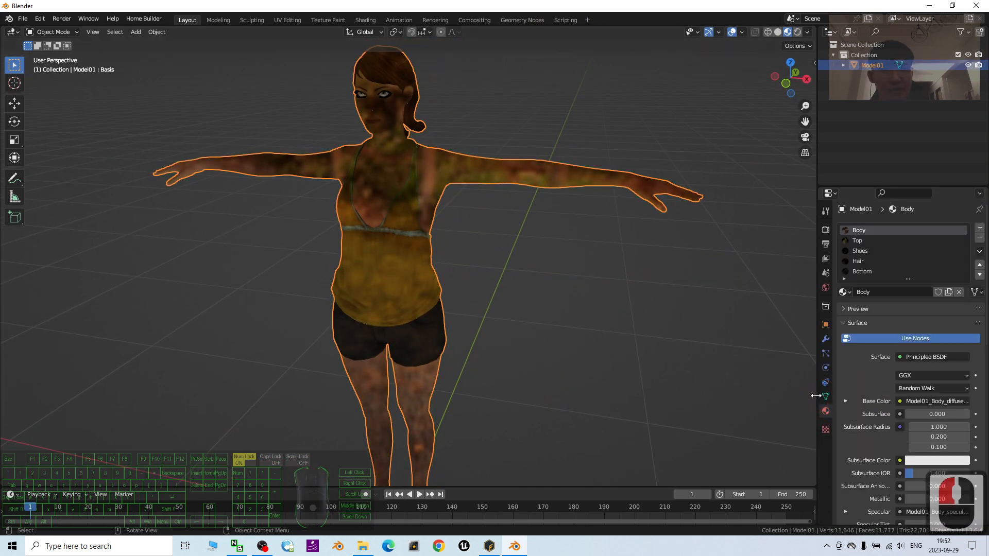
drag(816, 395, 760, 394)
click(799, 260)
click(802, 232)
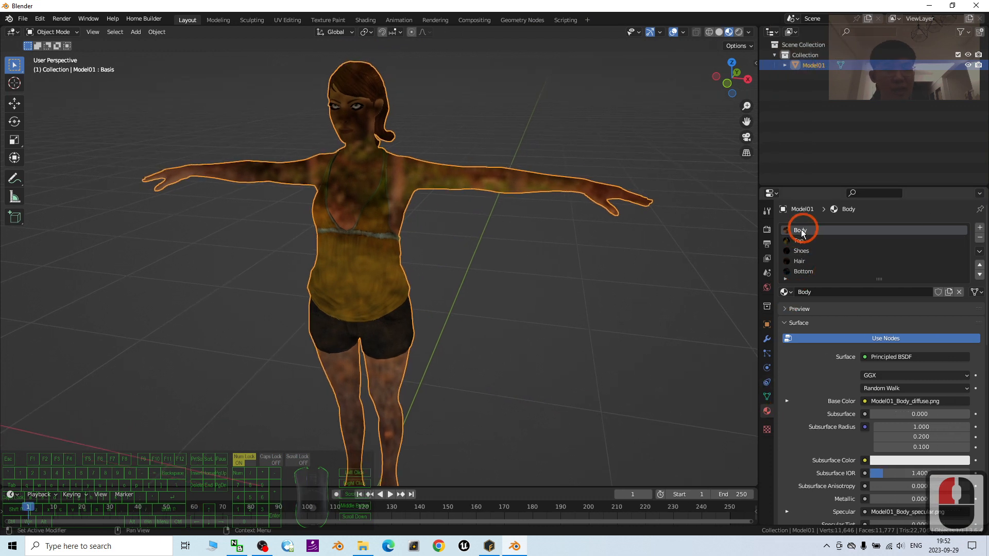
Set the Transmission of Model01's Body material to 0.
click(802, 230)
click(802, 241)
click(804, 230)
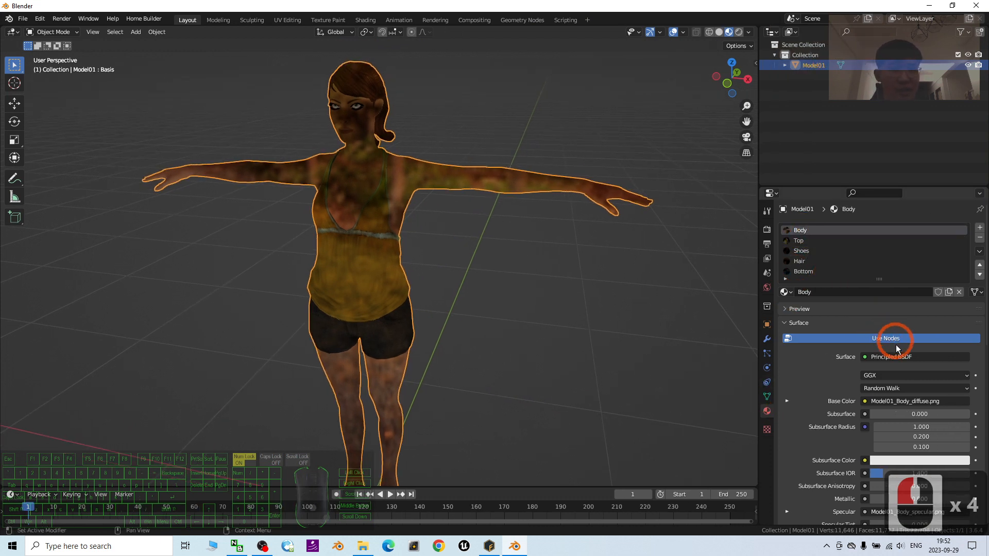
scroll(897, 348, down, 13)
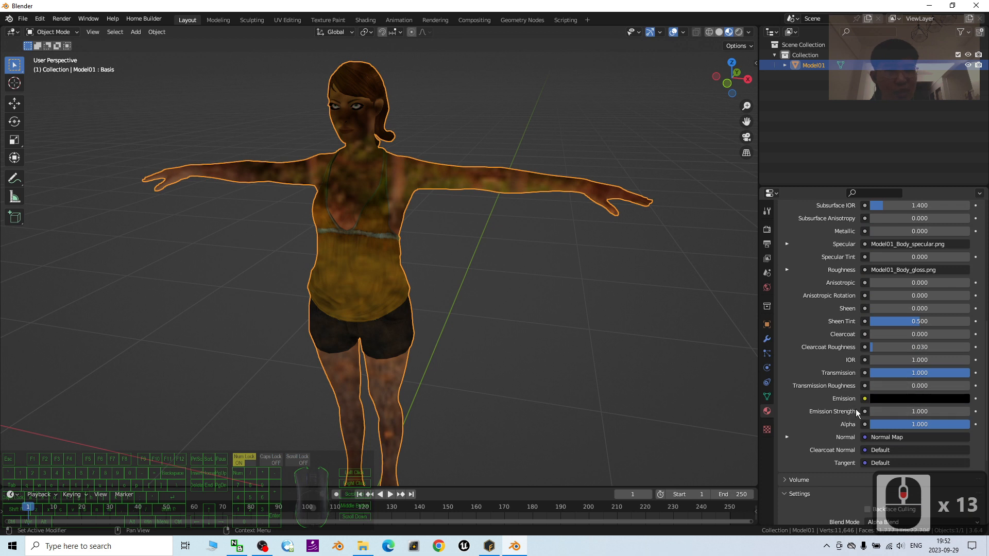
click(920, 372)
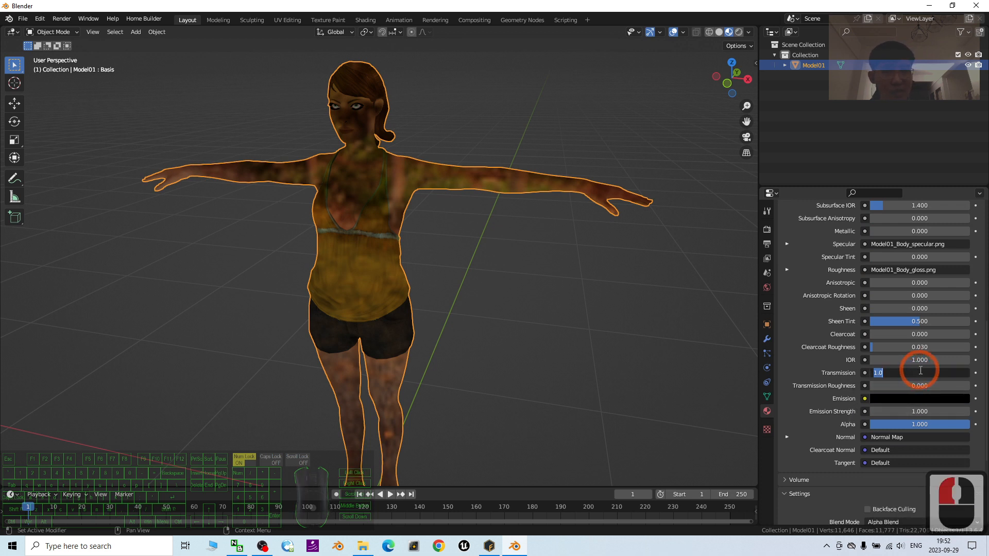
text(0)
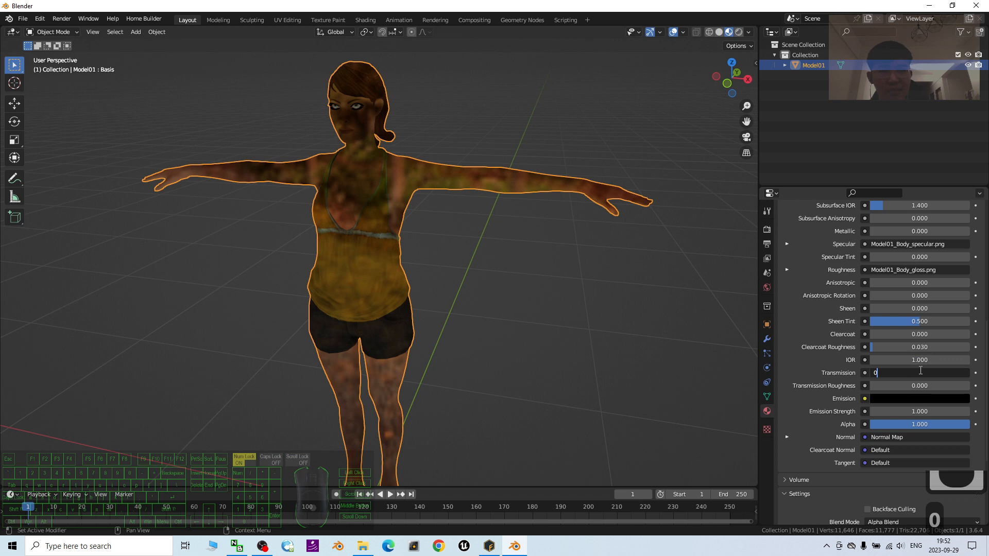
key(Return)
Set the Transmission of the Top material to 0.
scroll(929, 309, up, 16)
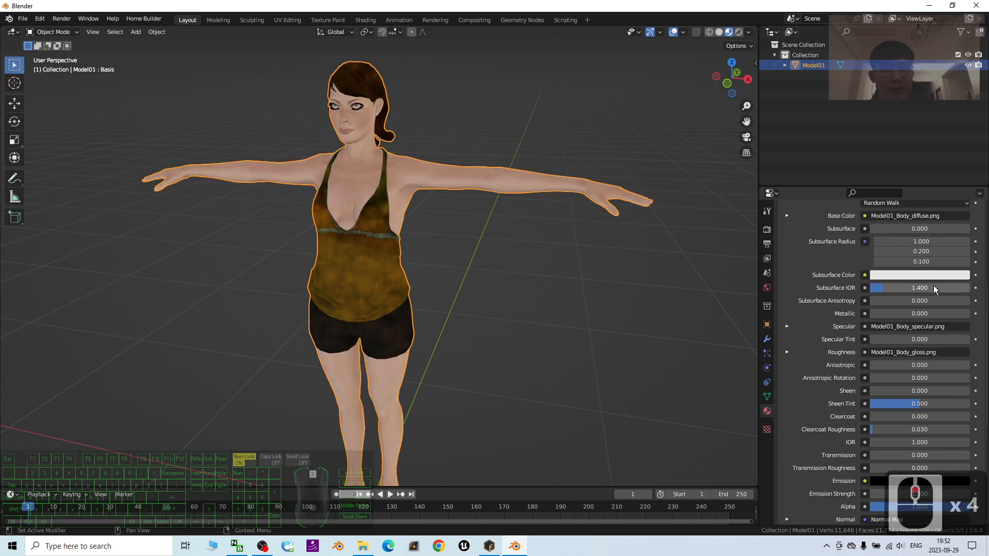
click(811, 240)
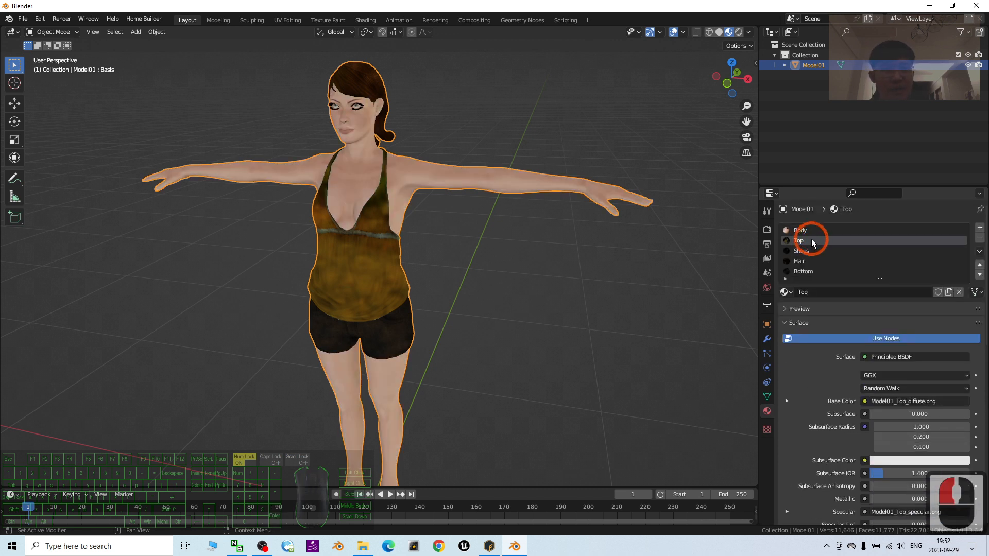
scroll(872, 293, down, 12)
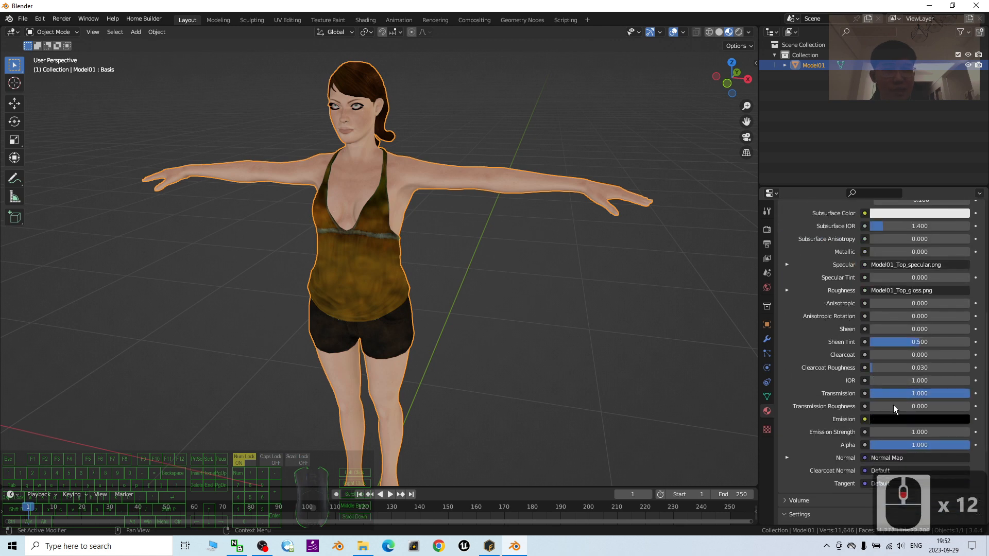
click(926, 393)
text(0)
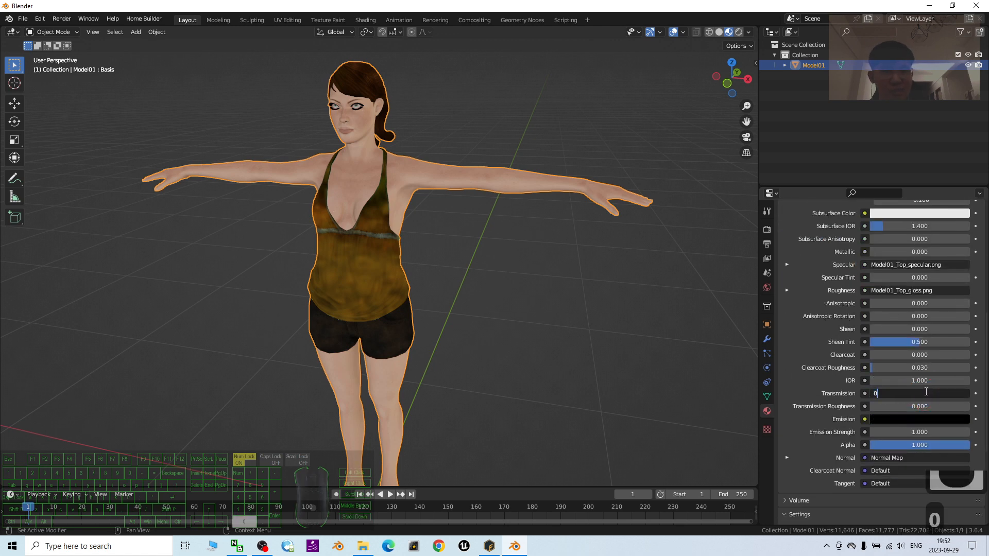
key(Return)
Set the Transmission of the Shoes material to 0.
scroll(927, 394, up, 15)
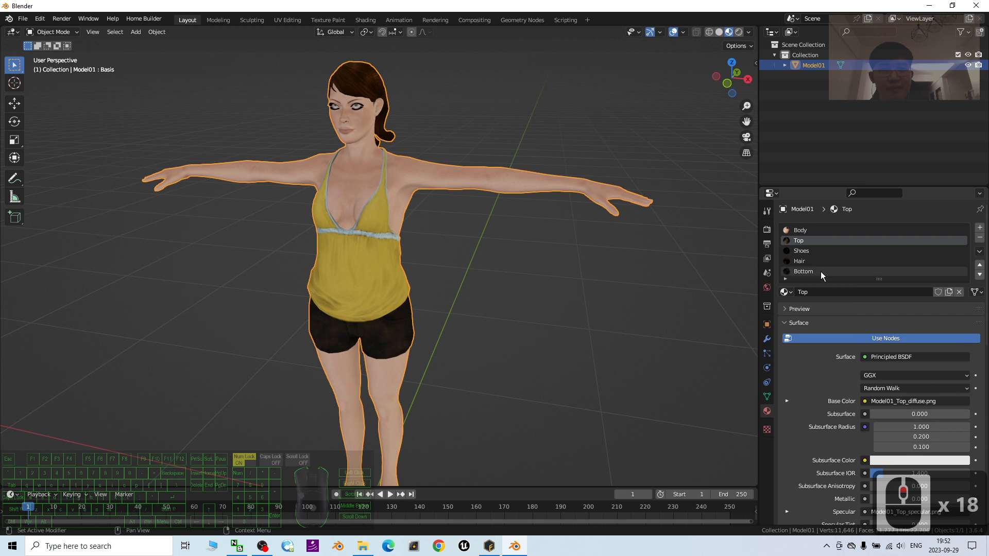
click(816, 251)
scroll(876, 324, down, 15)
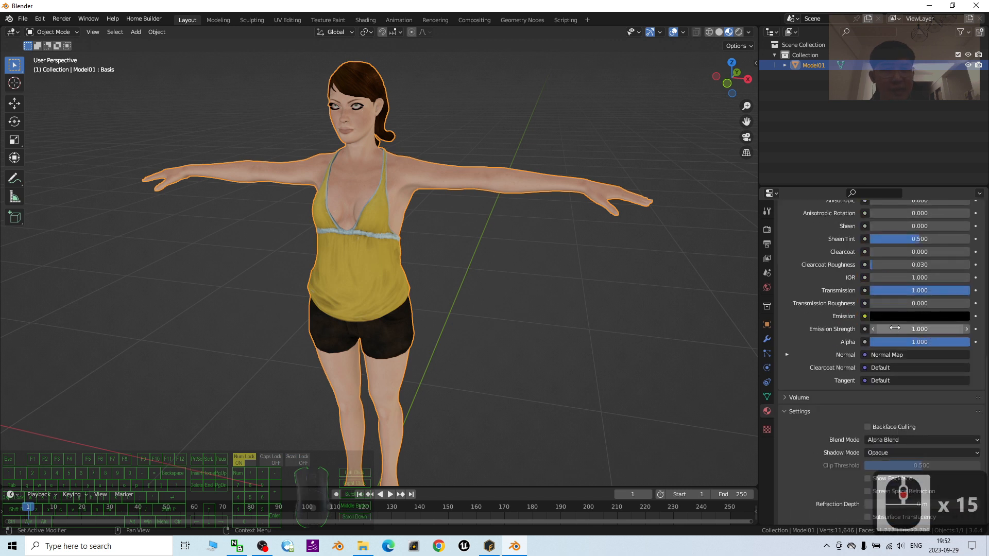
click(924, 292)
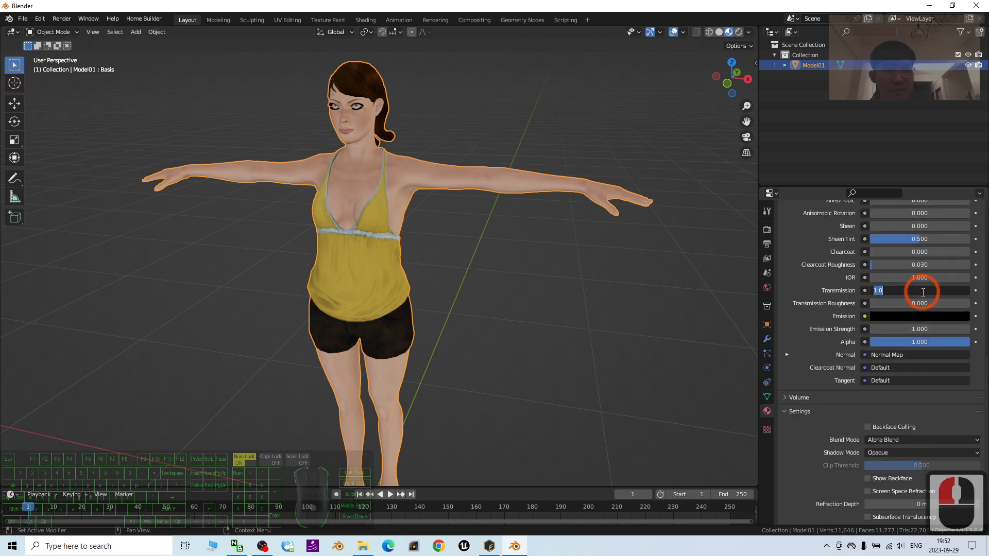
text(0)
key(Return)
Set the Transmission of the Hair material to 0.
scroll(870, 373, up, 20)
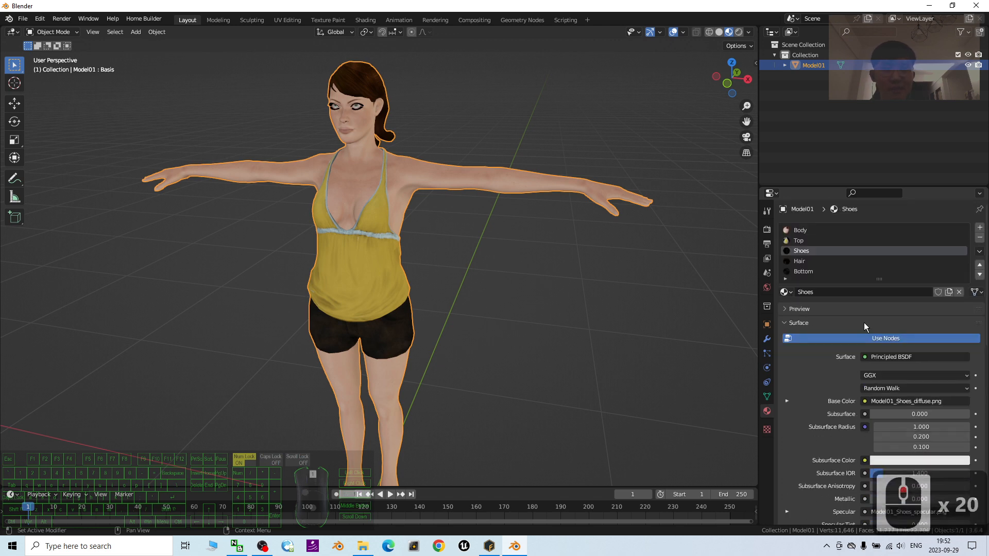
click(819, 261)
scroll(857, 314, down, 15)
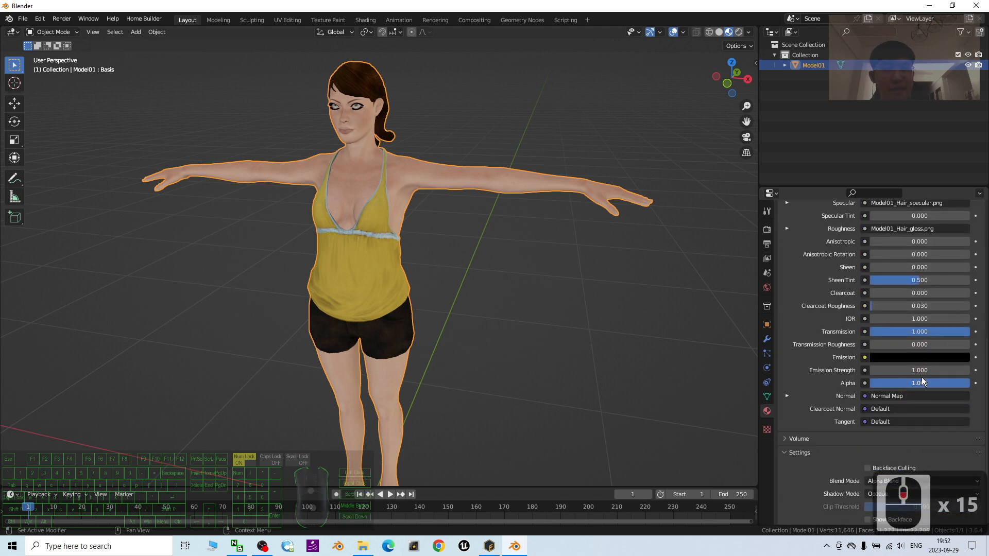
click(935, 330)
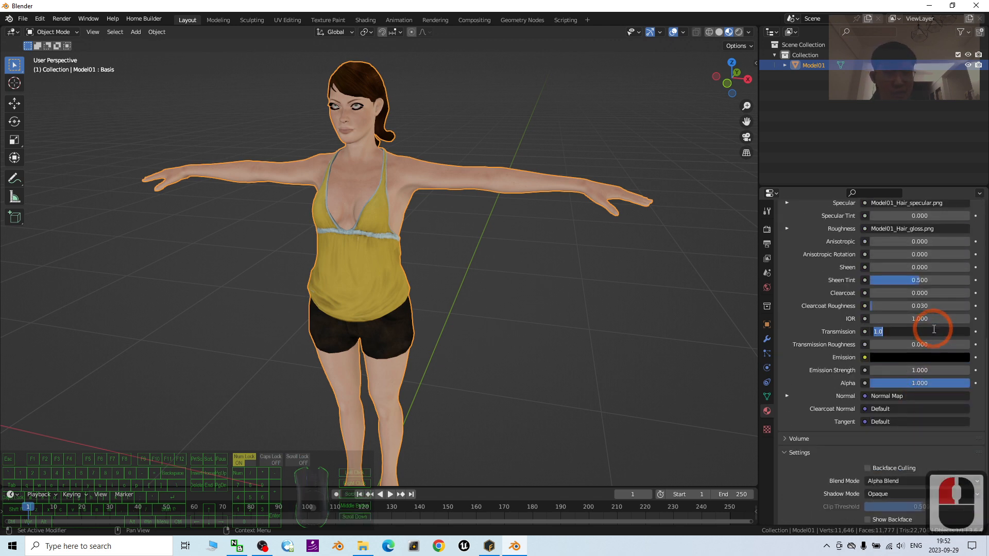
text(0)
key(Return)
Set the Transmission of the Bottom material to 0 and check the whole character's appearance.
scroll(905, 340, up, 20)
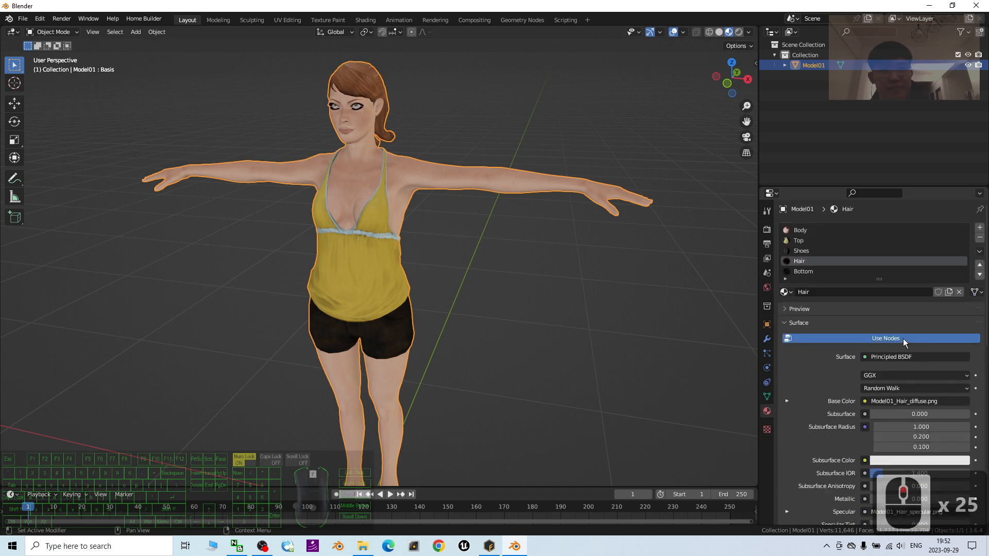
click(806, 271)
scroll(936, 381, down, 9)
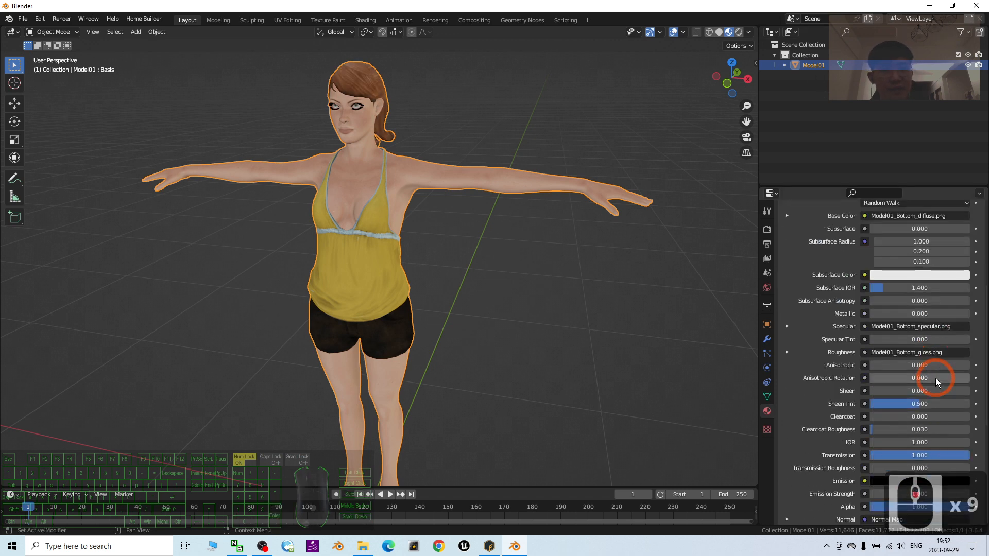
scroll(936, 381, down, 6)
click(921, 332)
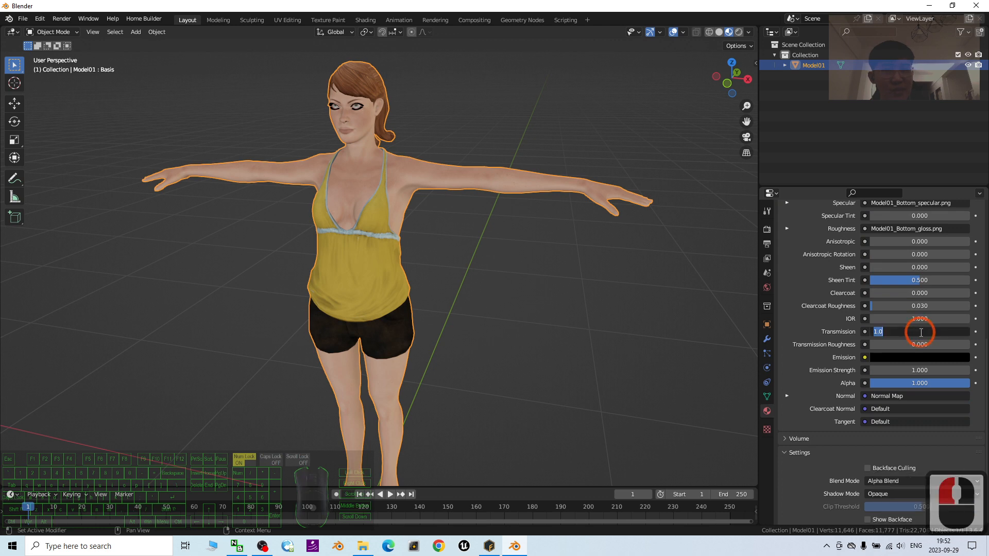
text(0)
key(Return)
scroll(465, 295, down, 2)
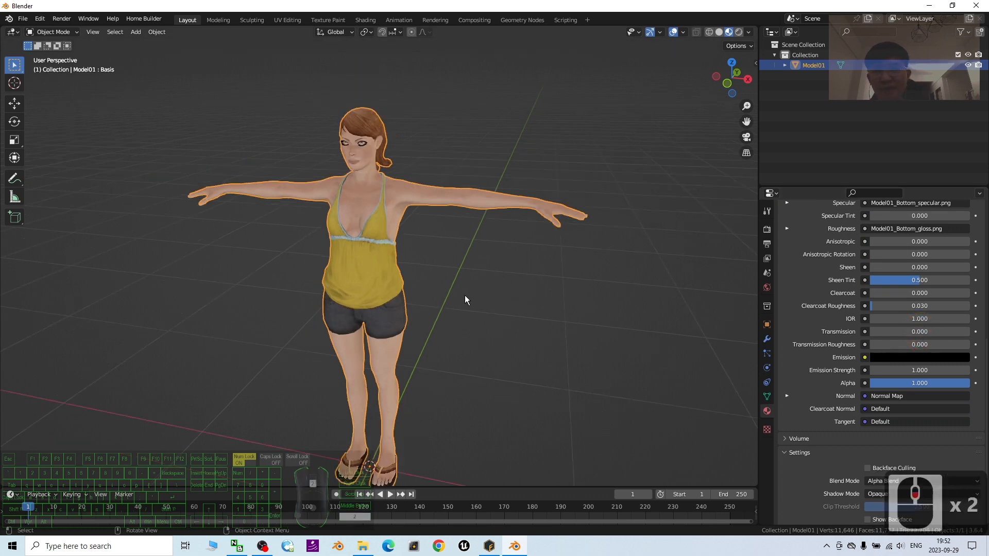
middle_drag(465, 295, 509, 241)
middle_drag(533, 318, 583, 326)
Restore the Blender window to a smaller size and reopen the Model01 folder from the desktop, returning to Blender.
drag(448, 11, 556, 31)
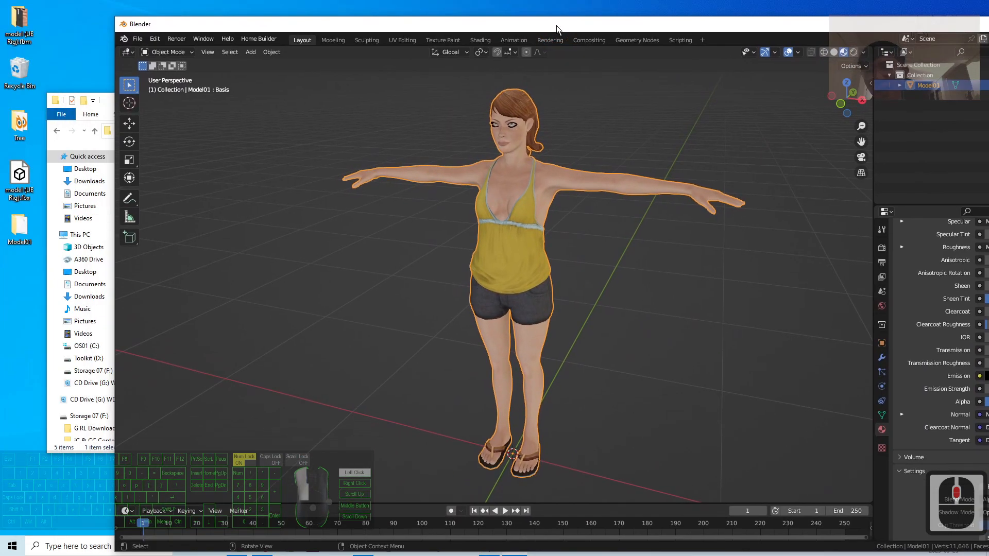
click(105, 113)
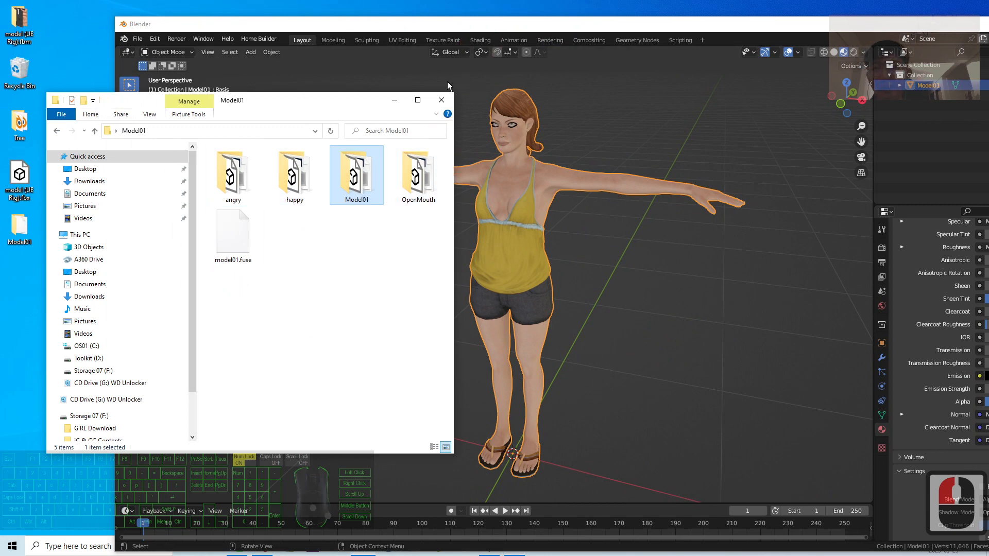
click(441, 100)
double_click(21, 225)
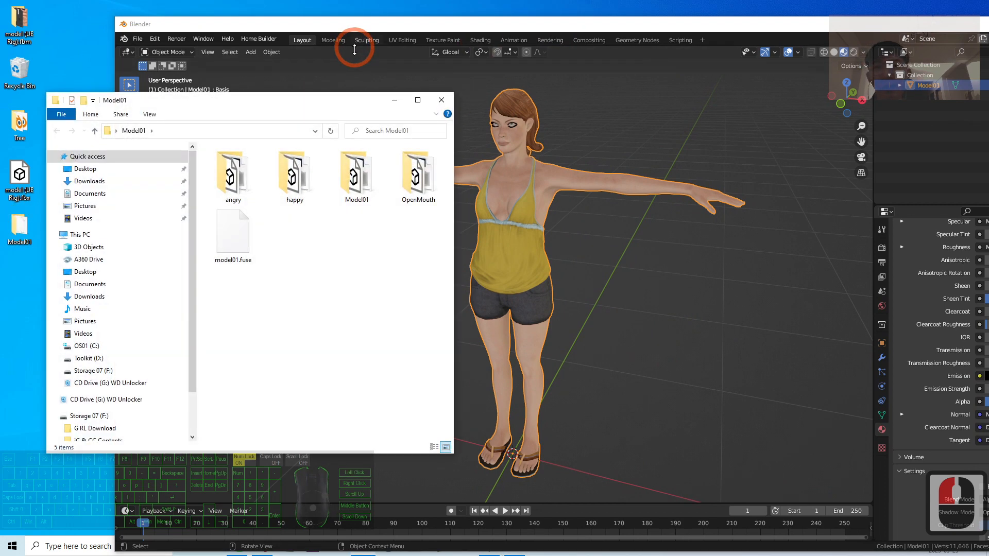
click(364, 25)
Save the scene as model01 in the Model01 folder on the desktop.
click(138, 38)
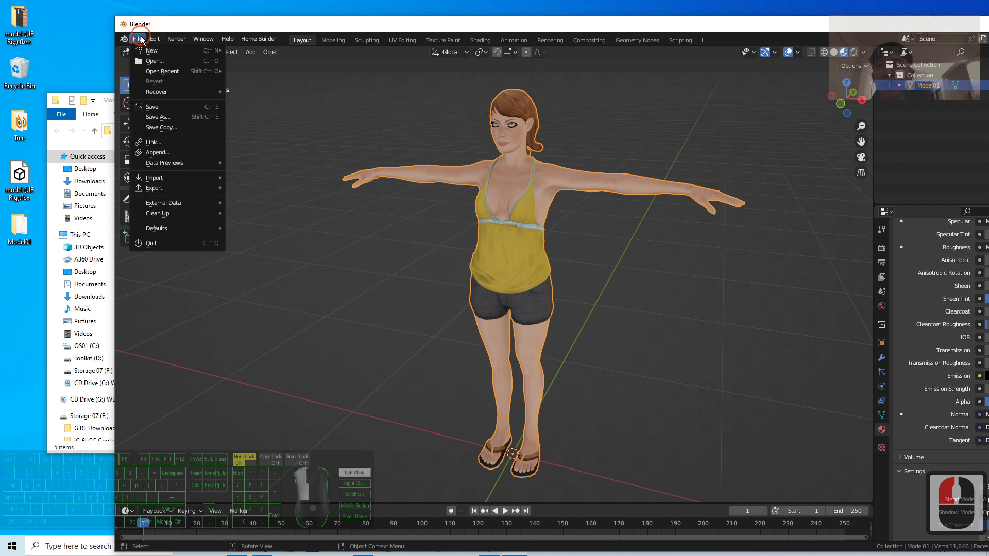
click(171, 117)
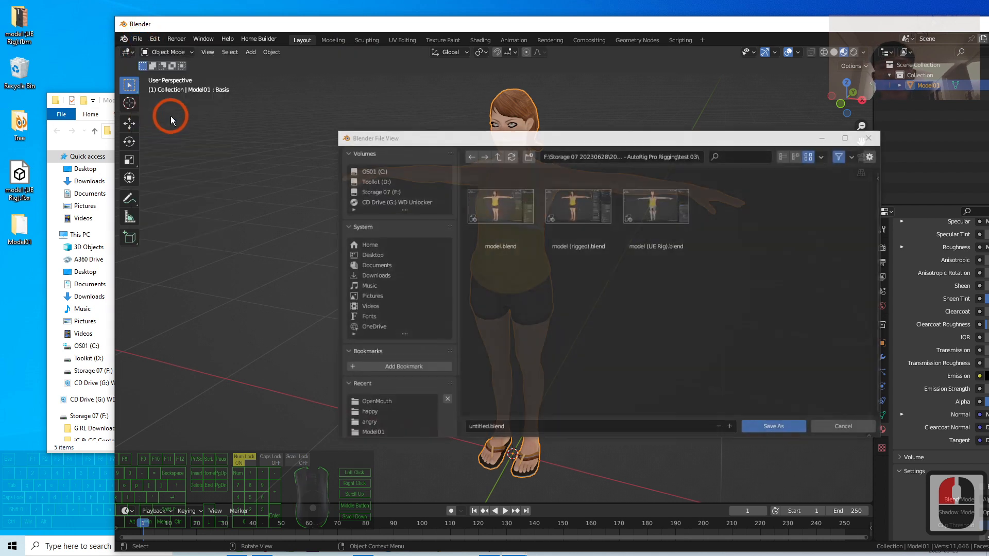
click(372, 255)
click(649, 206)
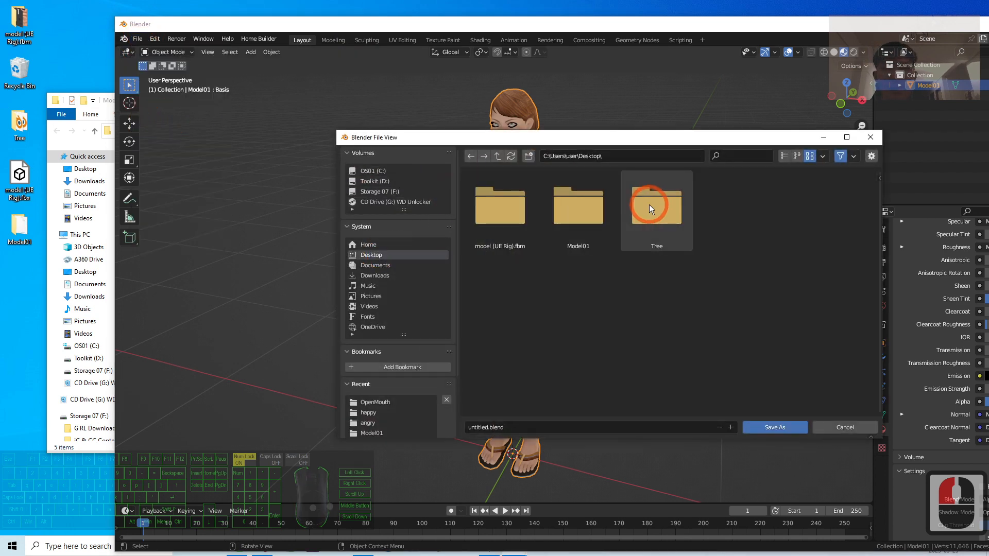
double_click(586, 213)
click(514, 428)
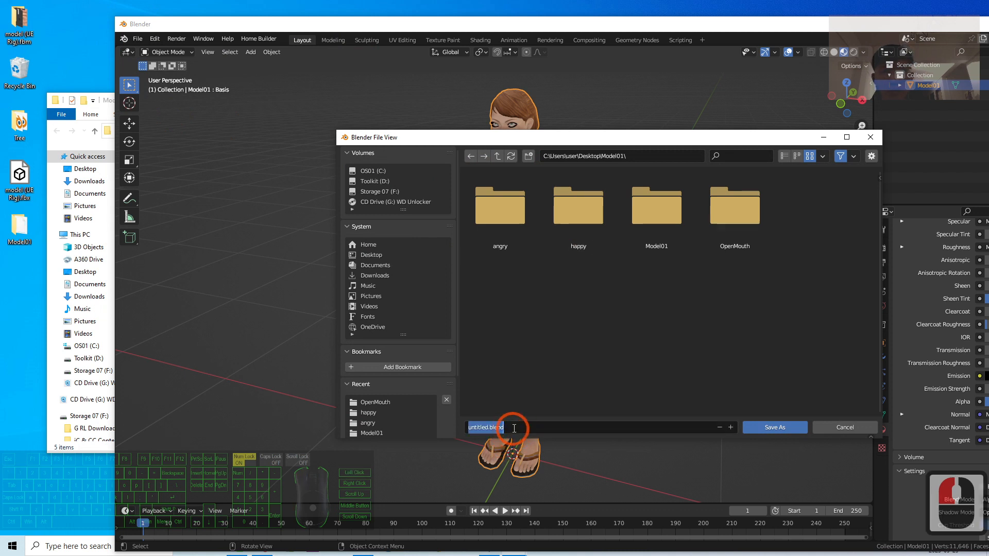
text(model01)
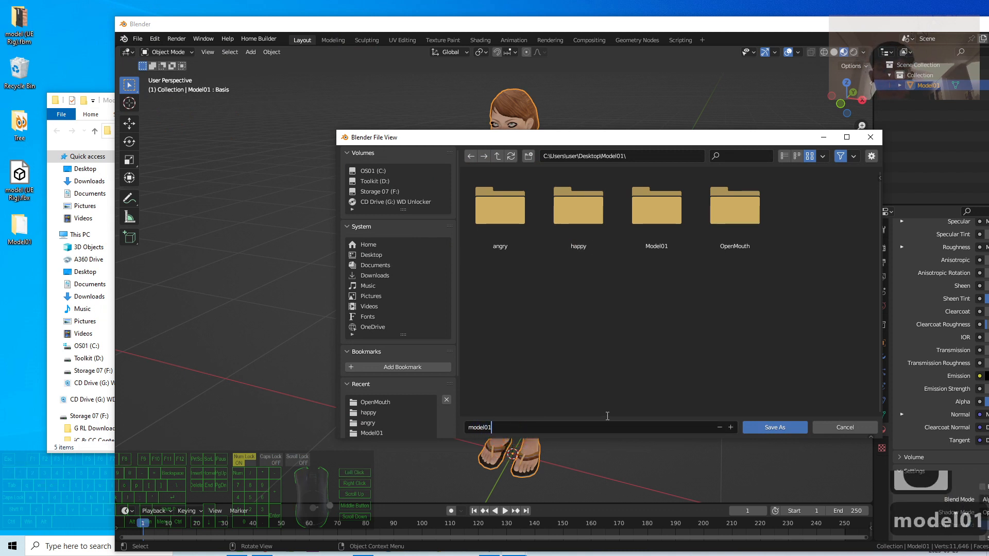
click(779, 428)
click(779, 428)
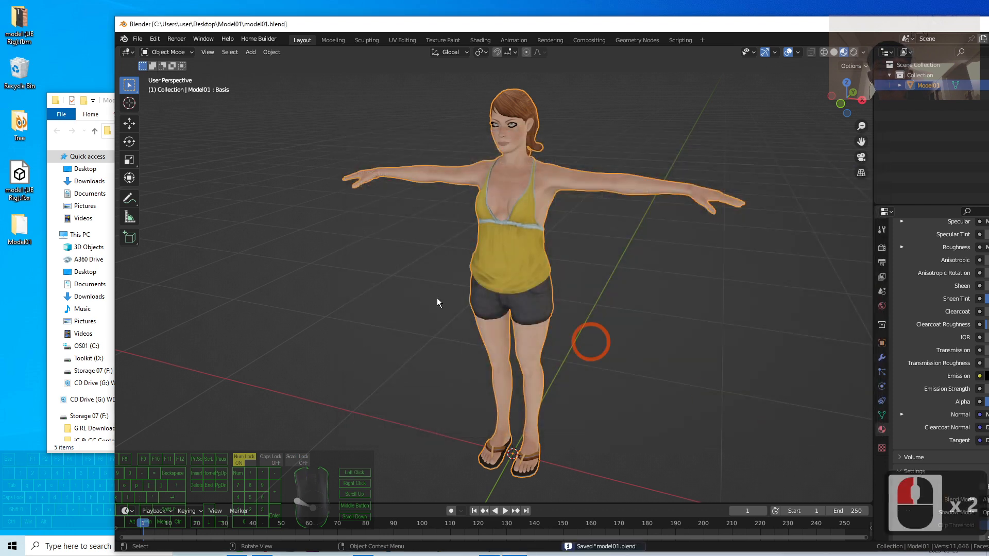
Check the Model01 folder for the saved model01.blend file and maximize the Blender window again.
click(100, 102)
click(294, 280)
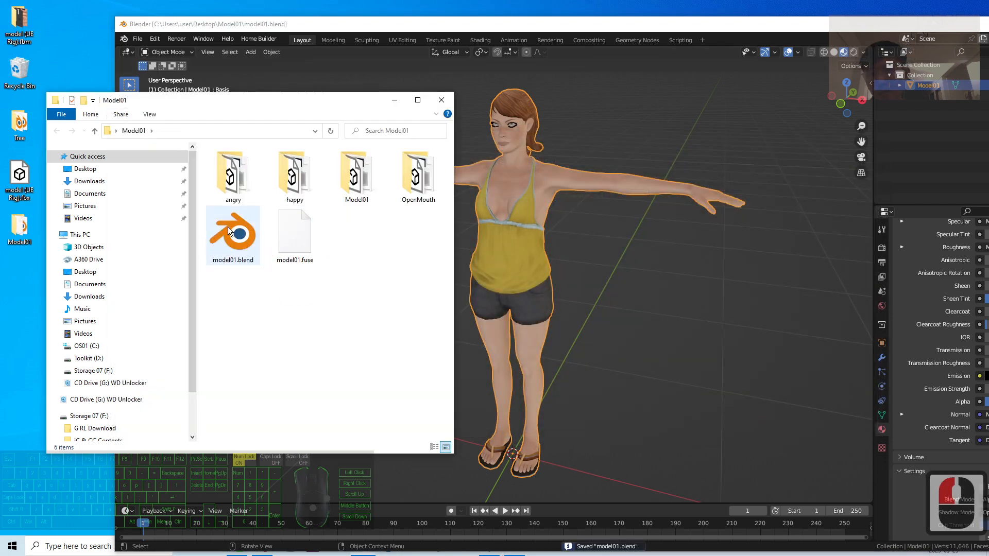
click(238, 240)
double_click(626, 24)
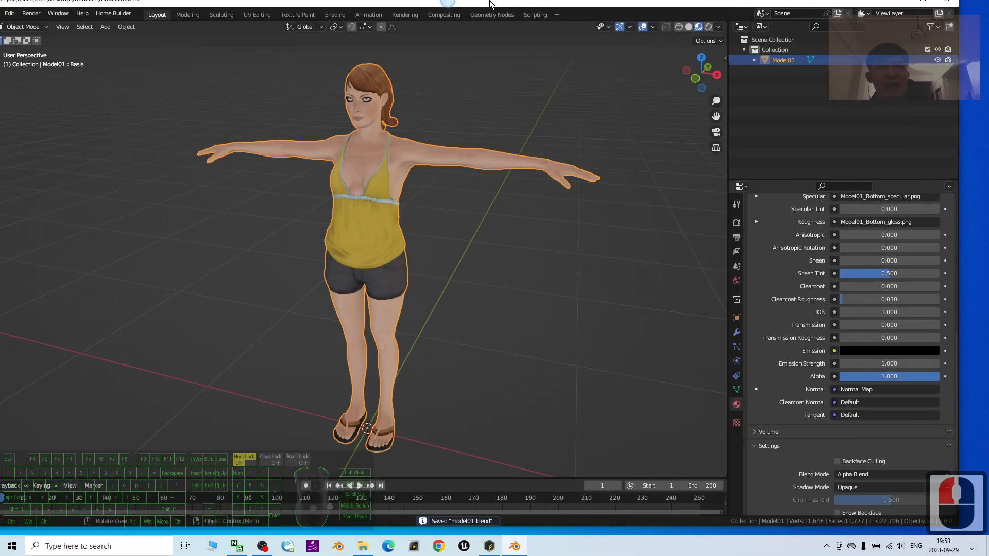
Show Model01's shape keys and test the OpenMouth and happy expressions on the face, returning their values to 0.
scroll(405, 69, down, 2)
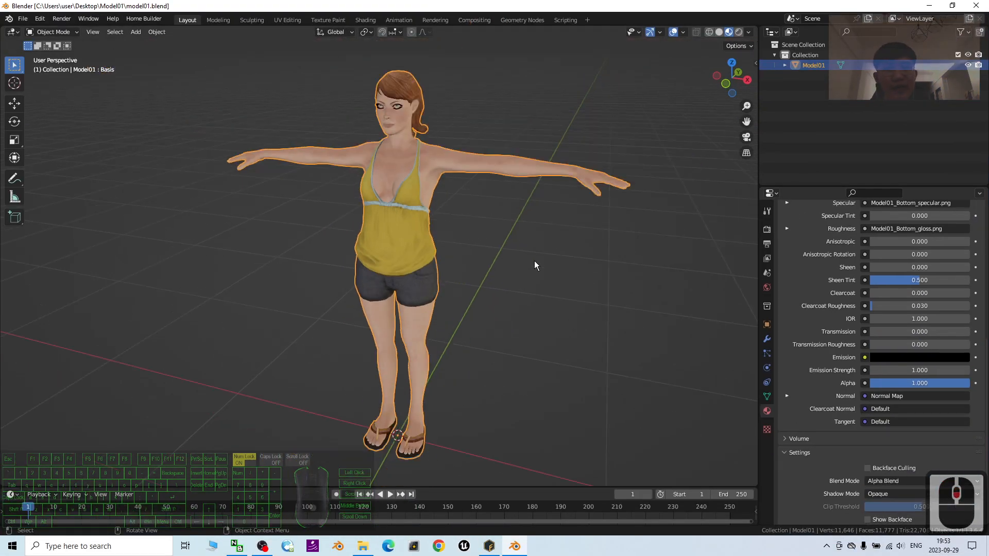
middle_drag(533, 260, 531, 216)
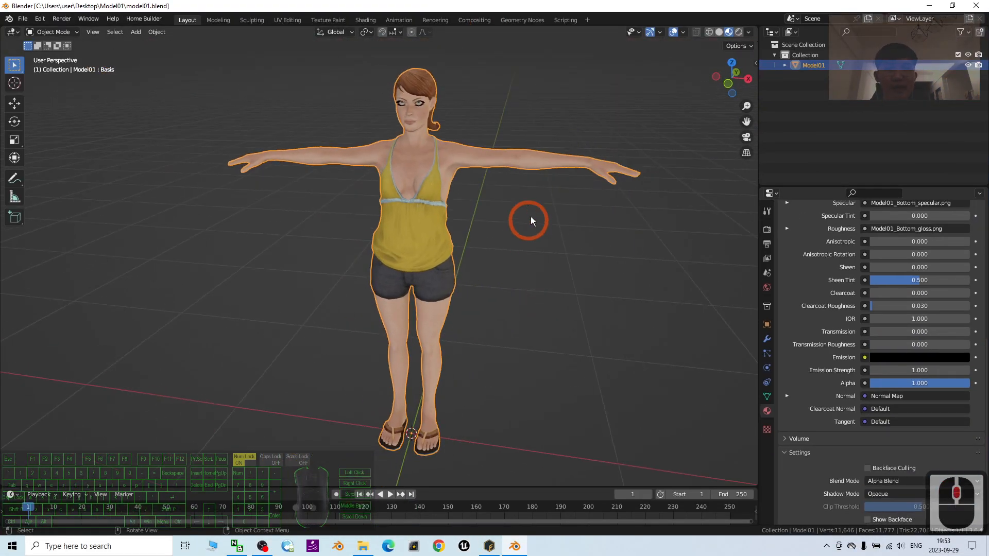
click(767, 397)
scroll(545, 250, up, 3)
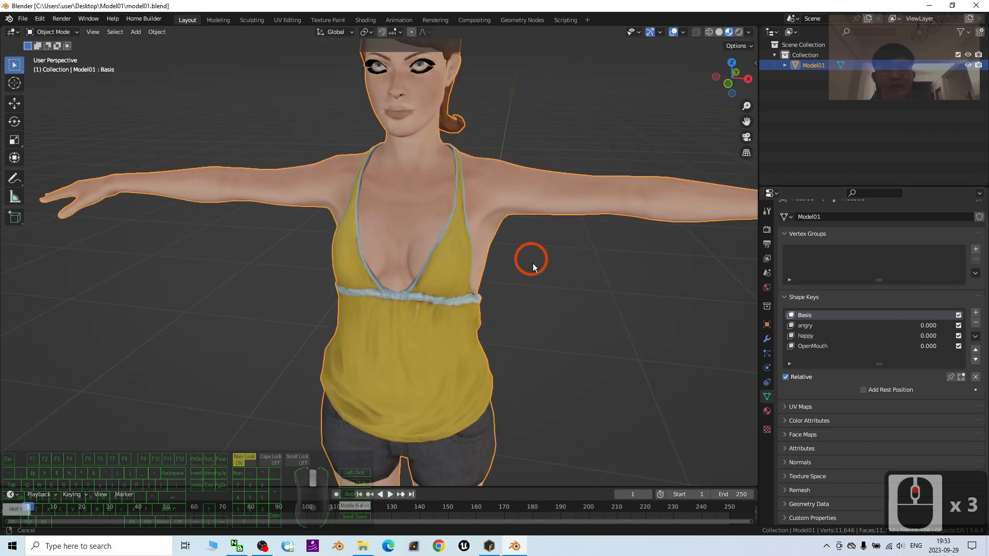
shift+middle_drag(532, 263, 530, 356)
scroll(565, 285, up, 1)
middle_drag(568, 287, 570, 290)
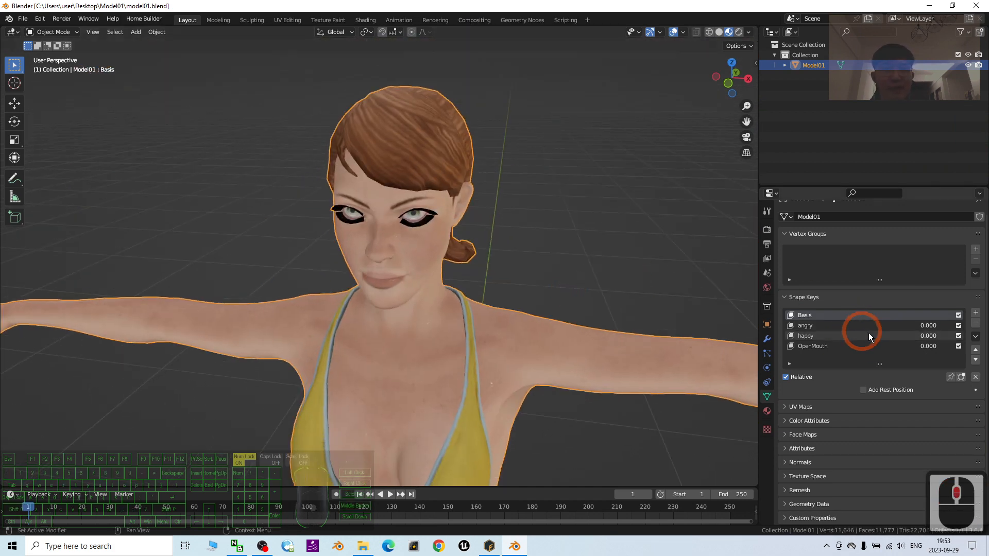
mouse_move(925, 347)
mouse_down()
mouse_move(976, 346)
mouse_move(922, 346)
mouse_up()
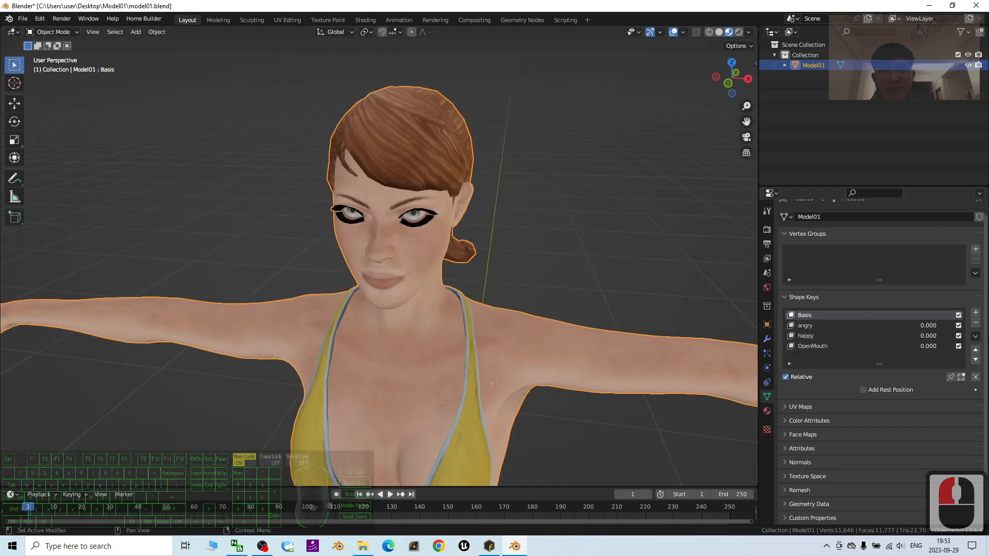
middle_drag(608, 319, 605, 292)
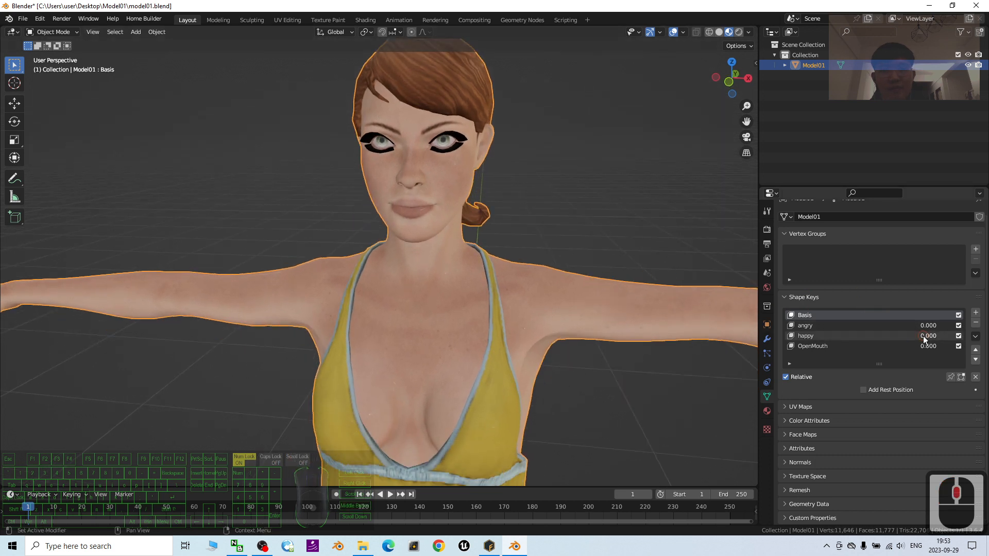
mouse_move(923, 337)
mouse_down()
mouse_move(968, 336)
mouse_move(921, 336)
mouse_move(971, 326)
mouse_move(921, 326)
mouse_up()
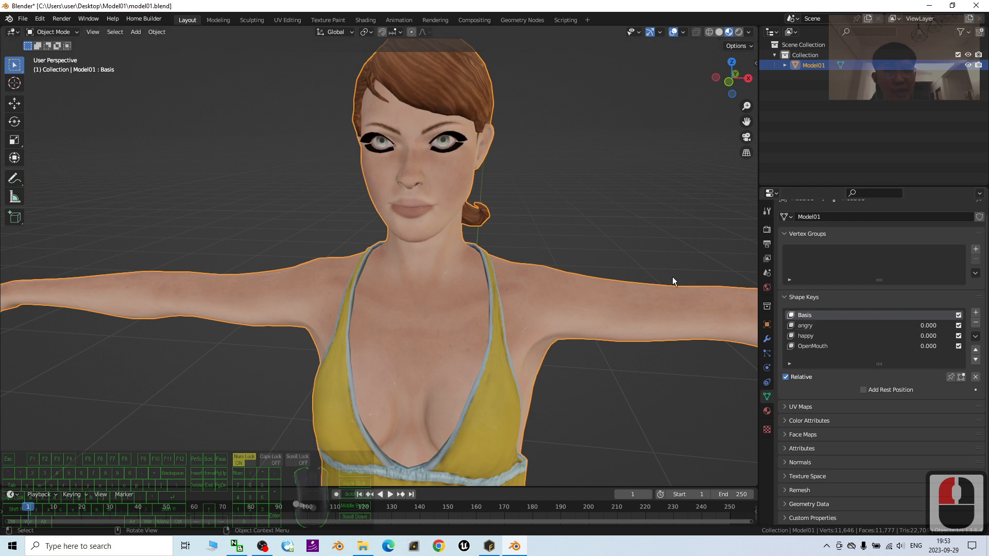
scroll(536, 291, down, 2)
scroll(554, 300, up, 2)
middle_drag(578, 355, 576, 365)
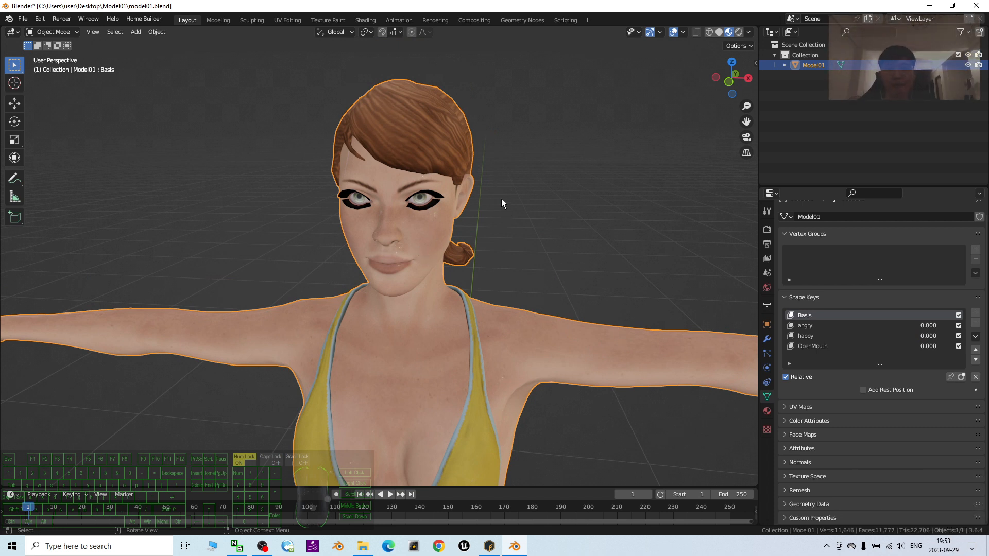
scroll(491, 224, down, 2)
scroll(477, 239, up, 3)
scroll(480, 240, down, 1)
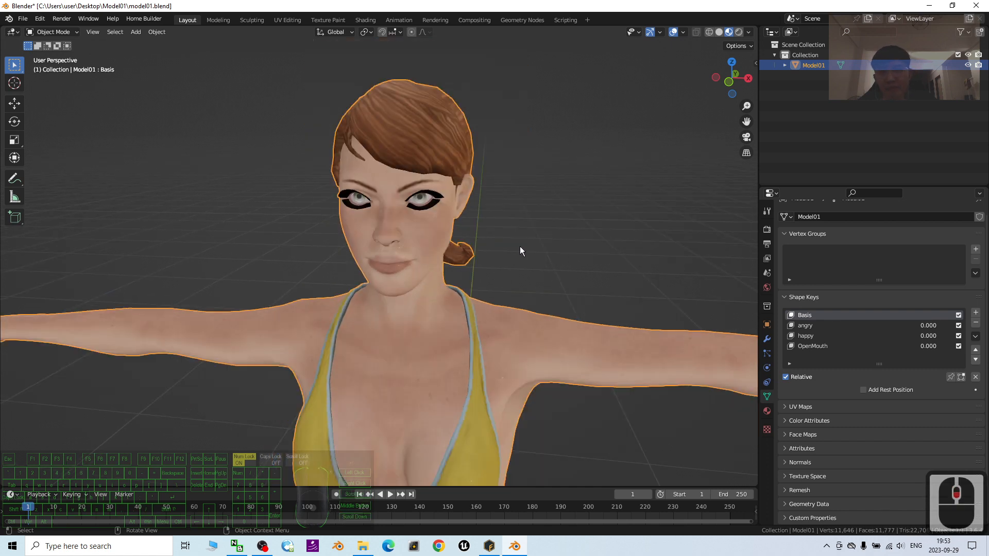
scroll(651, 307, down, 4)
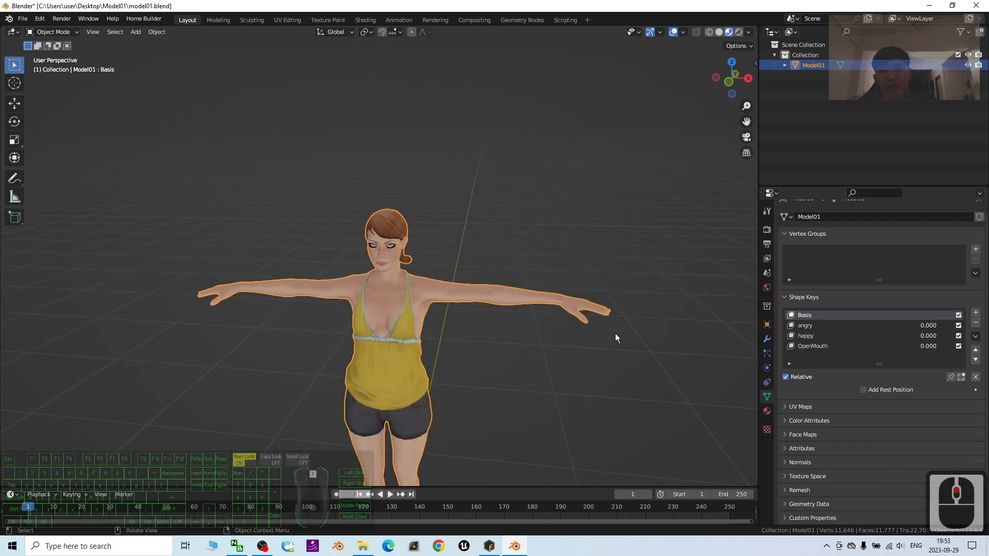
scroll(614, 330, up, 5)
scroll(613, 332, down, 2)
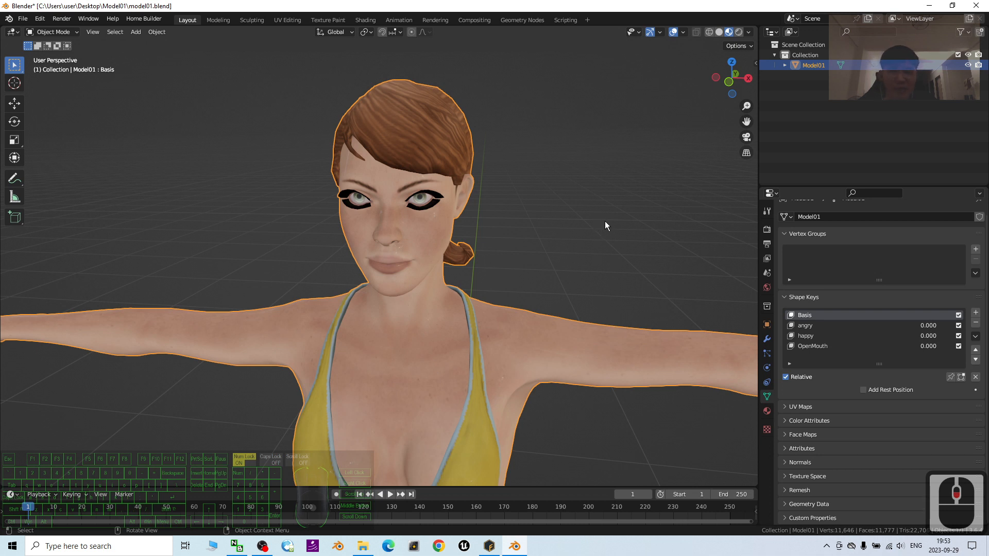
Start the Auto-Rig Pro Smart setup on the selected Model01 character using the Full Body option.
key(n)
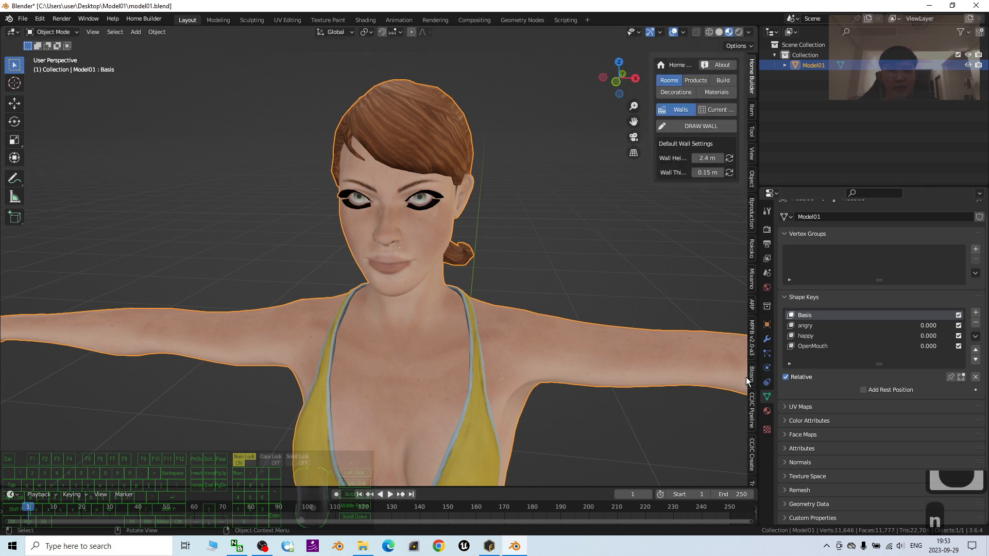
click(752, 305)
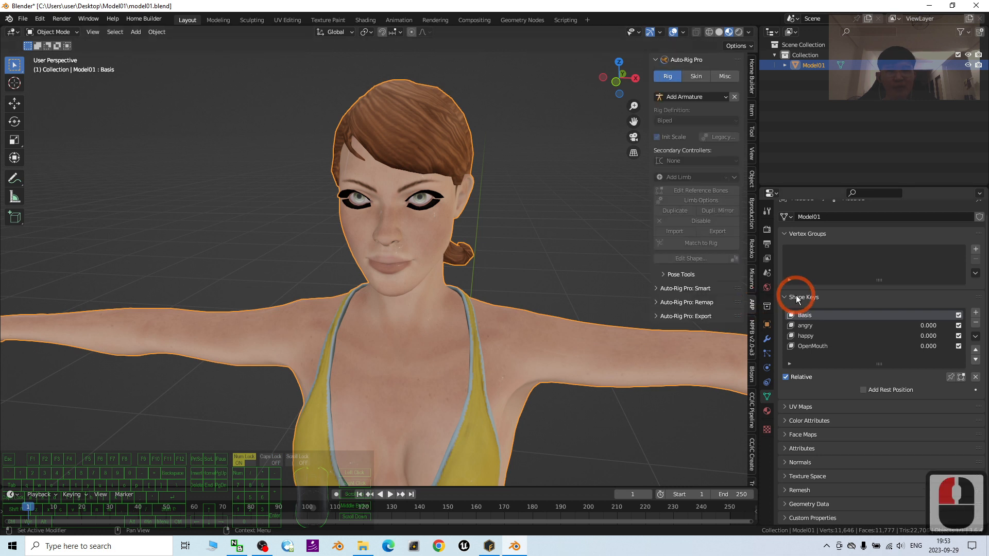
click(659, 289)
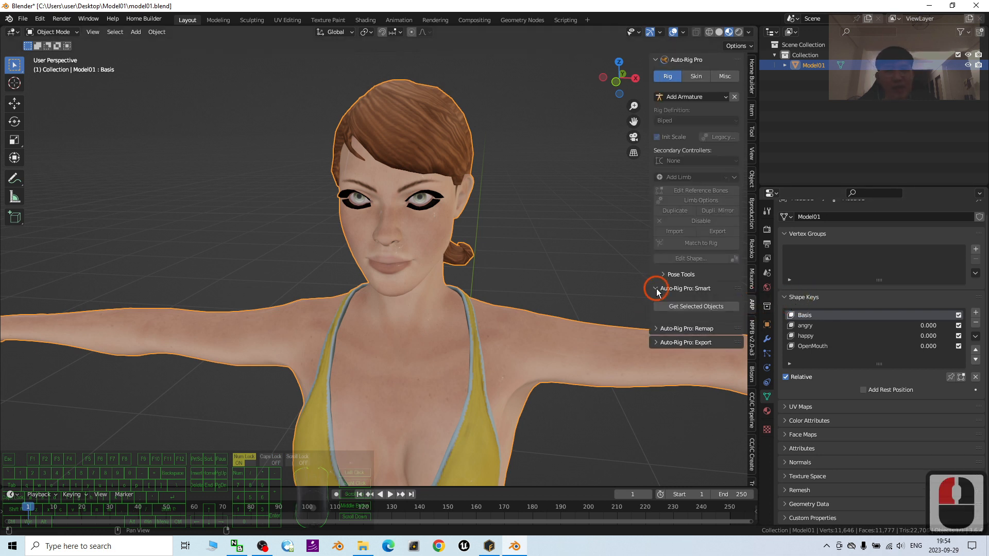
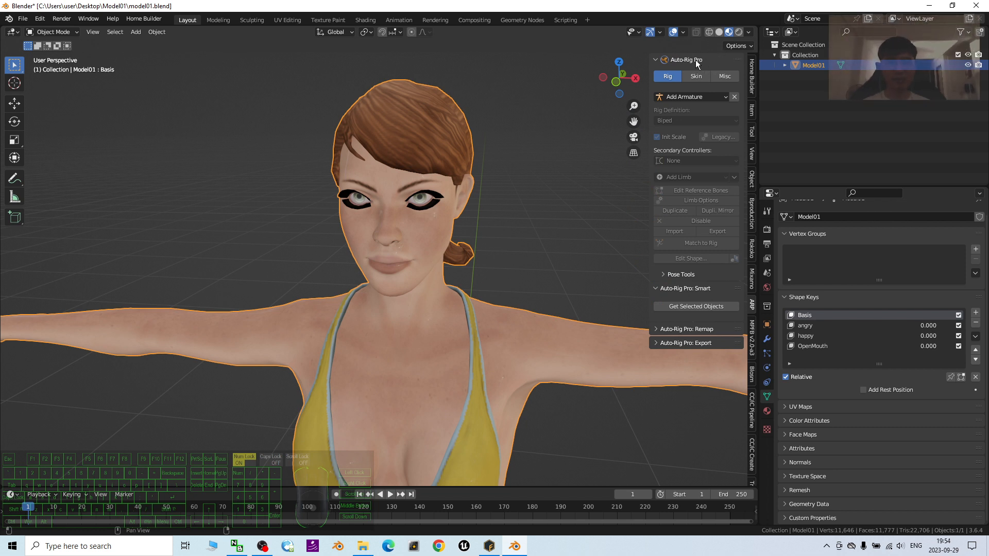
scroll(463, 321, down, 3)
scroll(465, 323, up, 3)
click(438, 154)
click(397, 140)
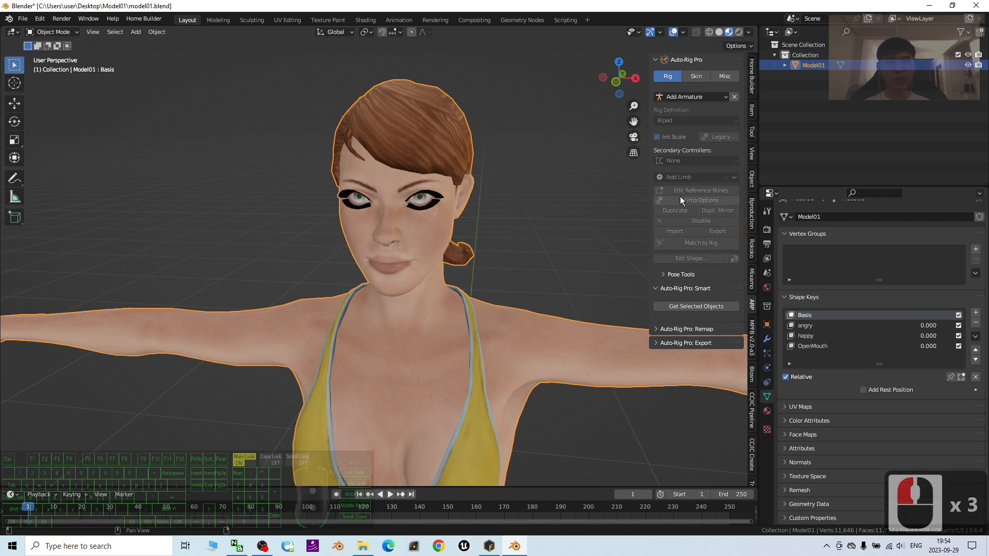
click(656, 288)
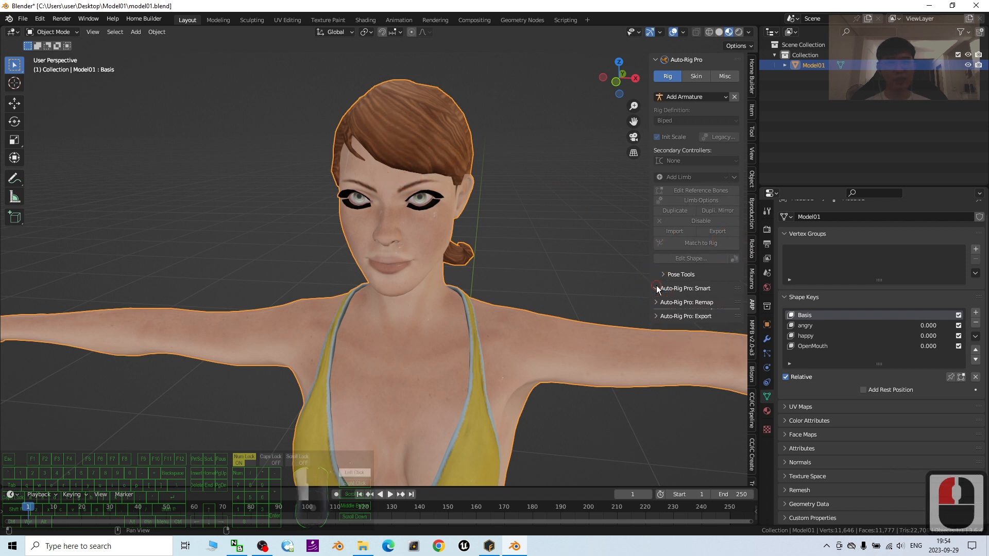
click(656, 288)
click(691, 307)
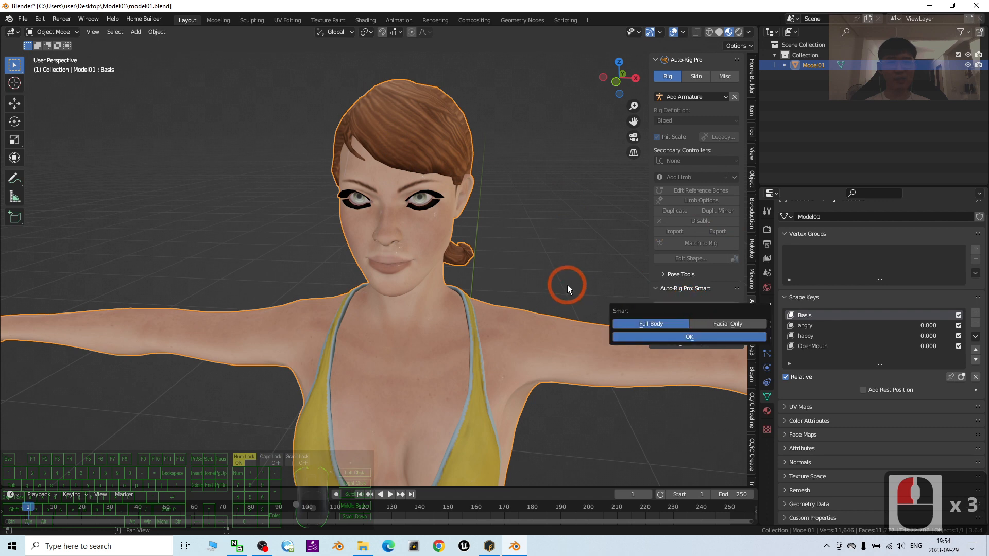
click(679, 337)
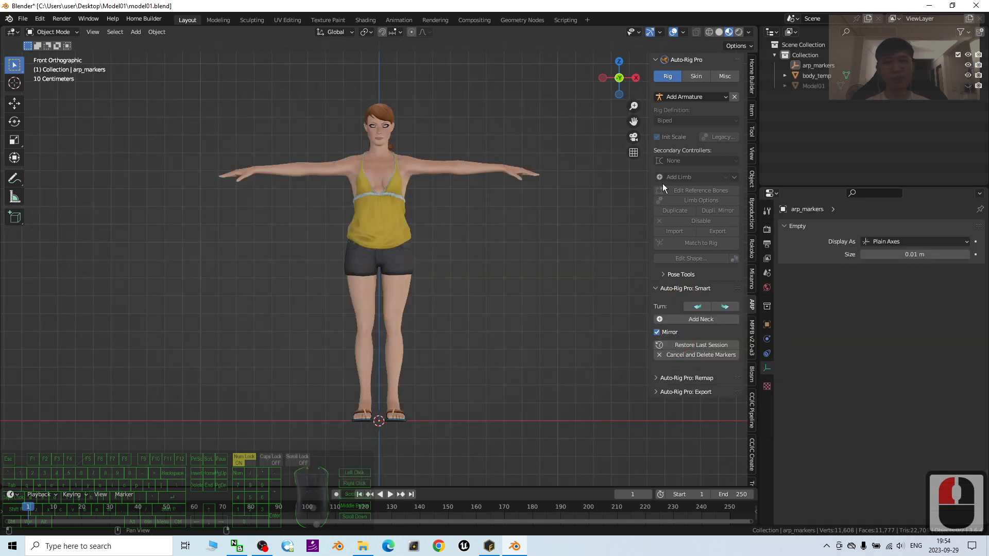
Add the Smart neck marker at the base of the character's neck and the chin marker just above it.
click(705, 317)
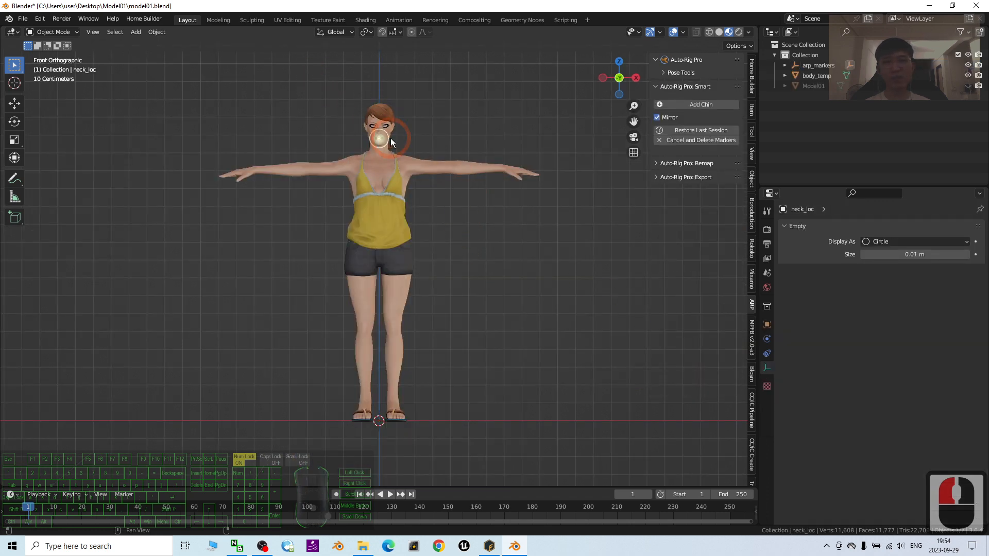
click(380, 150)
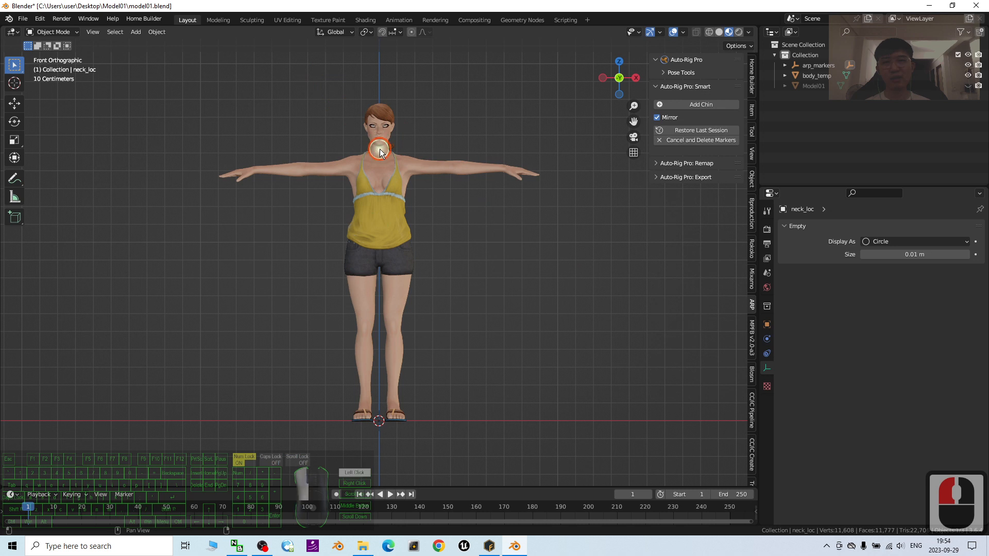
click(690, 104)
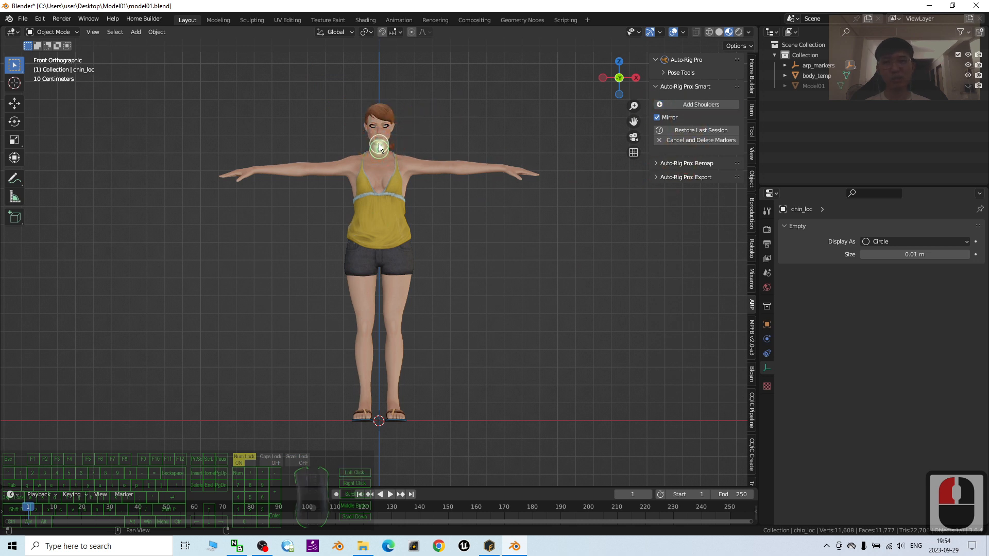
click(380, 144)
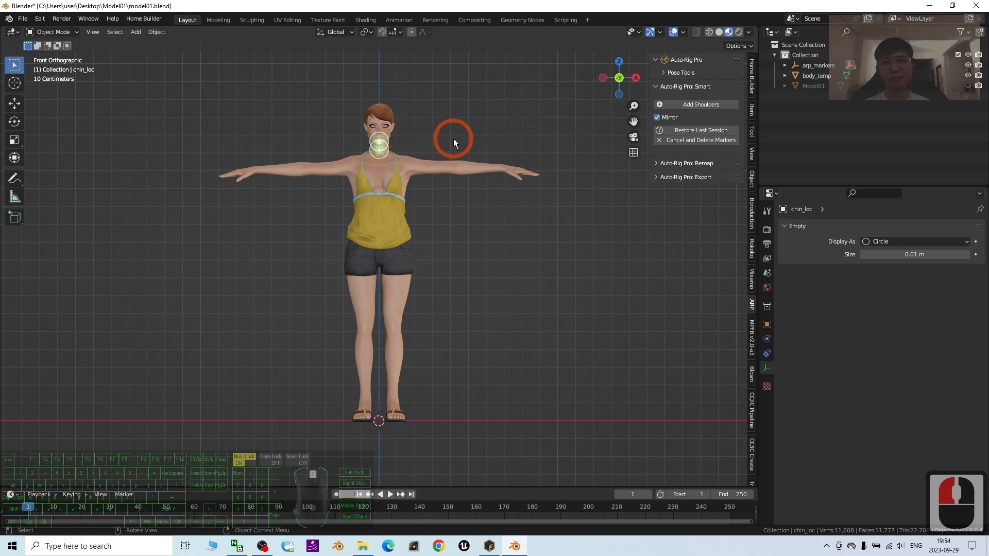
Add mirrored Smart markers on the character's shoulder joints and wrists.
scroll(454, 140, up, 3)
scroll(453, 139, down, 2)
click(721, 104)
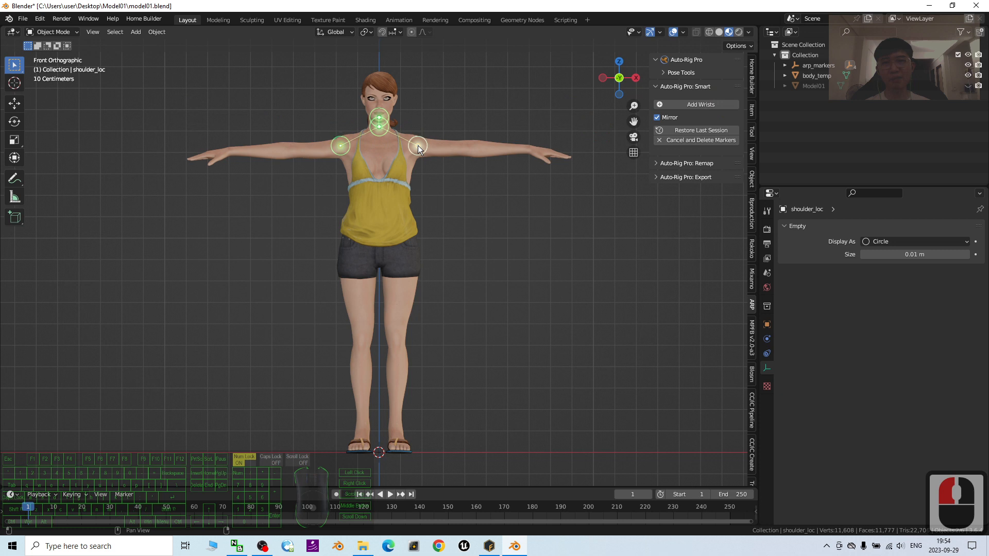
click(418, 145)
click(691, 104)
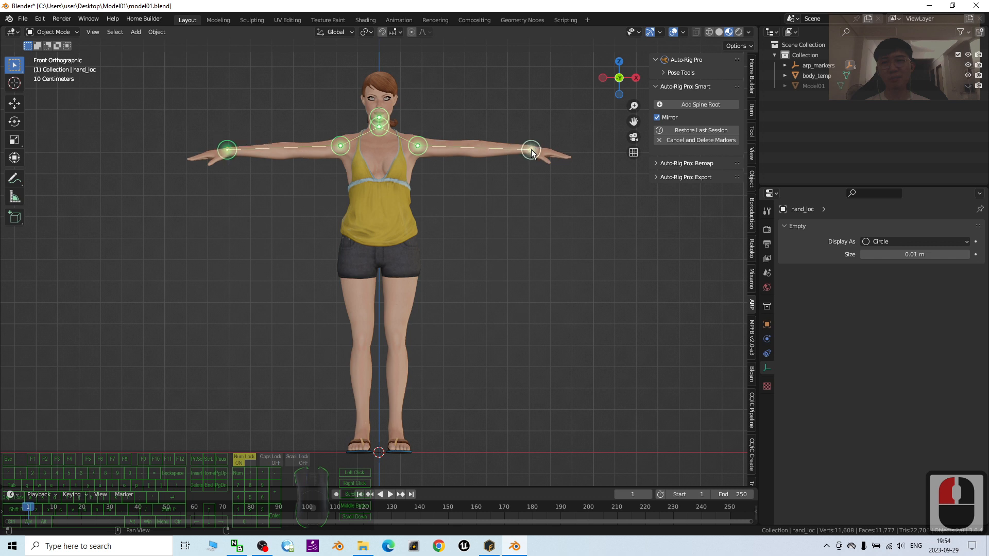
drag(531, 150, 529, 150)
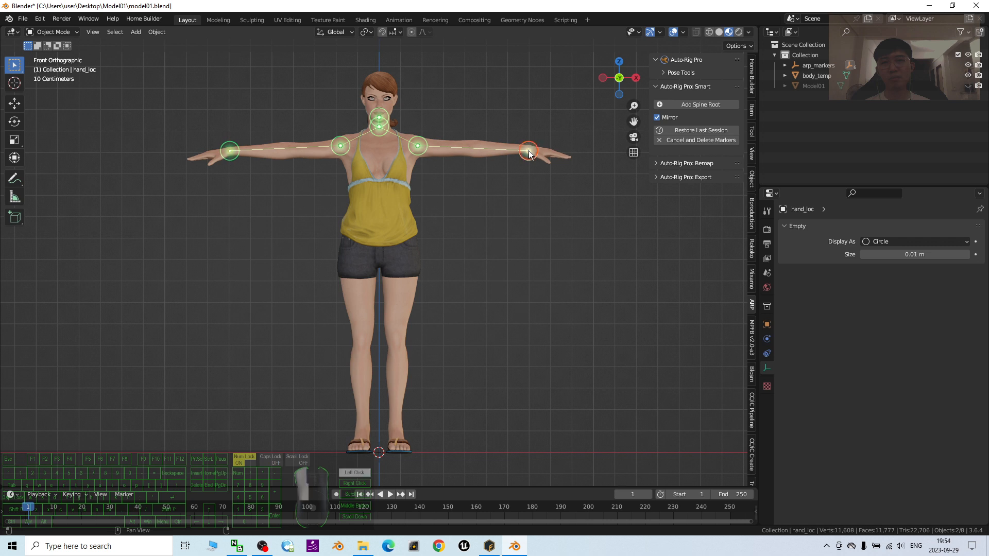
click(565, 149)
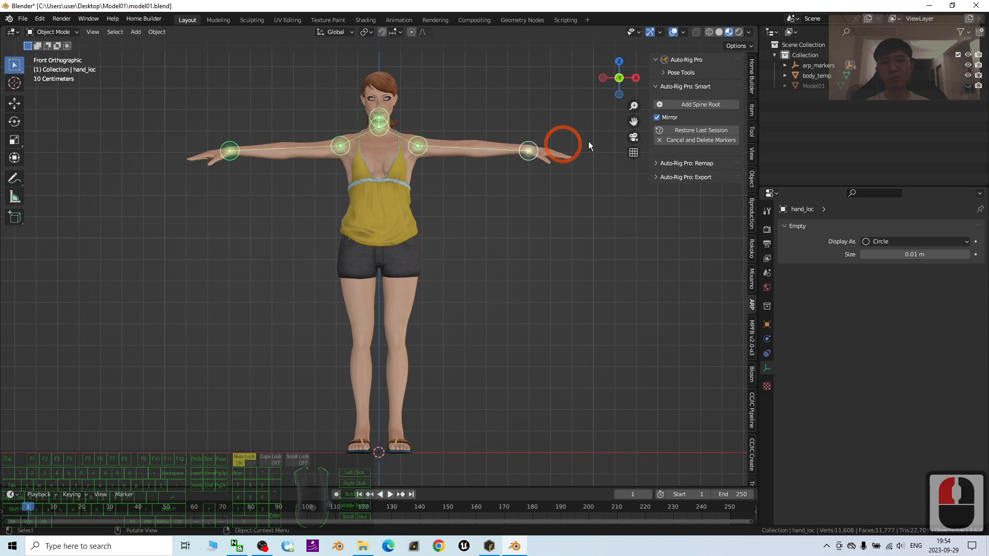
Add the Smart spine root marker at the centre of the pelvis, near the top of the shorts.
click(697, 105)
click(429, 186)
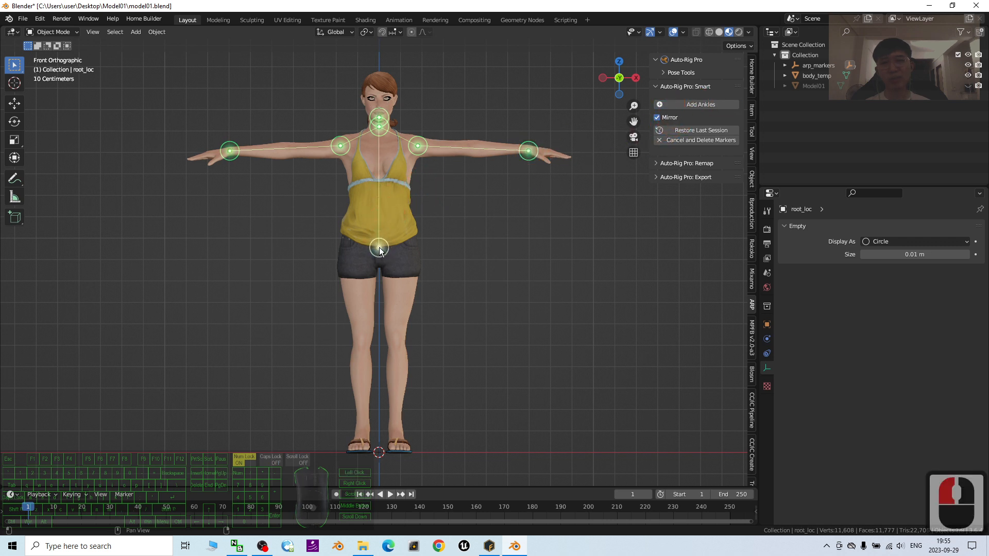
click(380, 250)
Add mirrored Smart markers on the ankles and generate the reference skeleton with the default Smart settings.
click(689, 131)
click(707, 105)
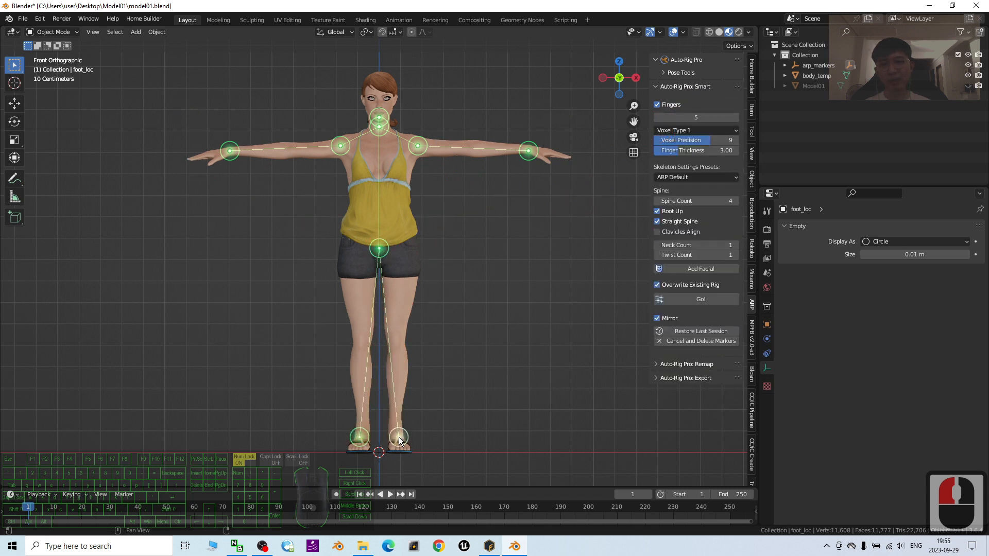
click(398, 441)
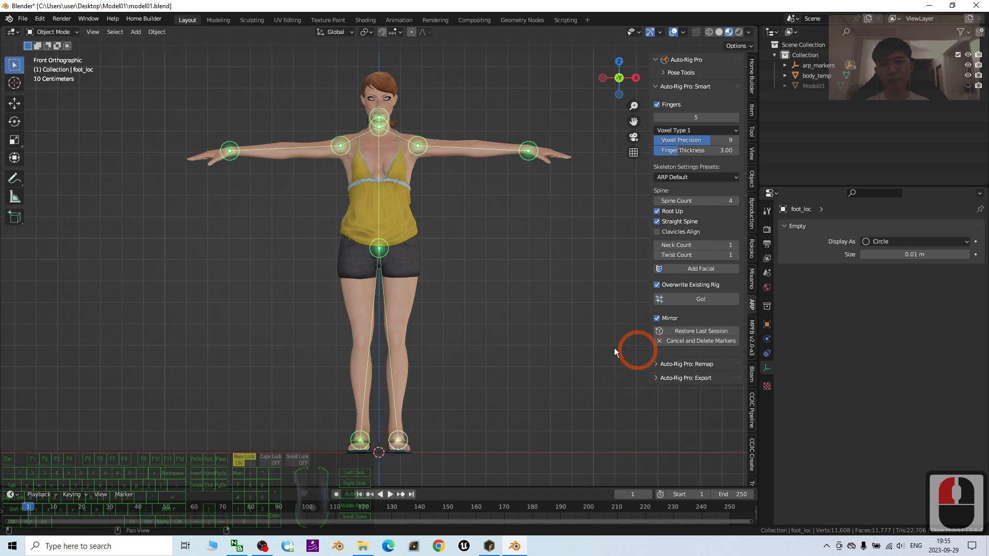
click(699, 302)
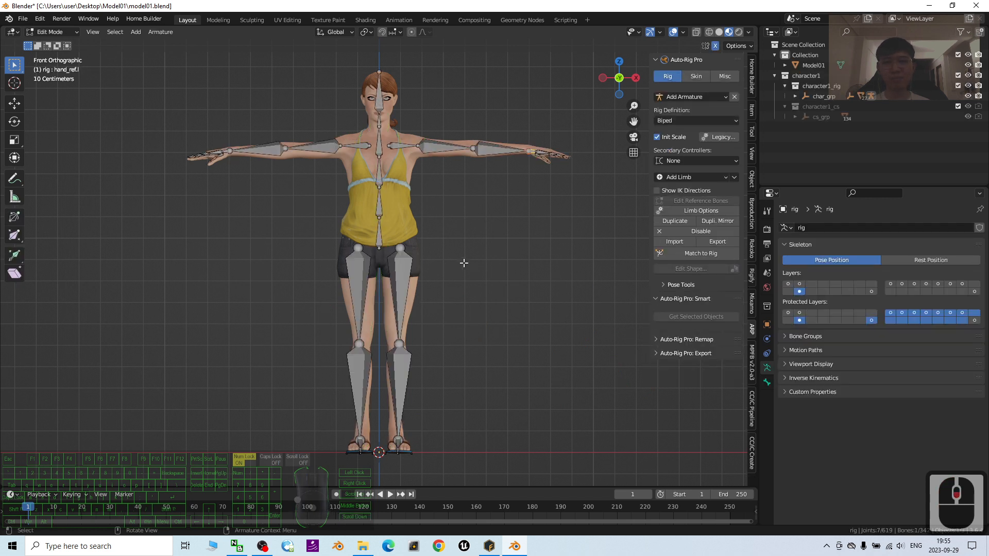
View the reference skeleton from the side and activate the Move tool on the left thigh bone's knee joint.
middle_drag(545, 309, 400, 355)
click(455, 344)
click(383, 346)
middle_drag(479, 336, 468, 337)
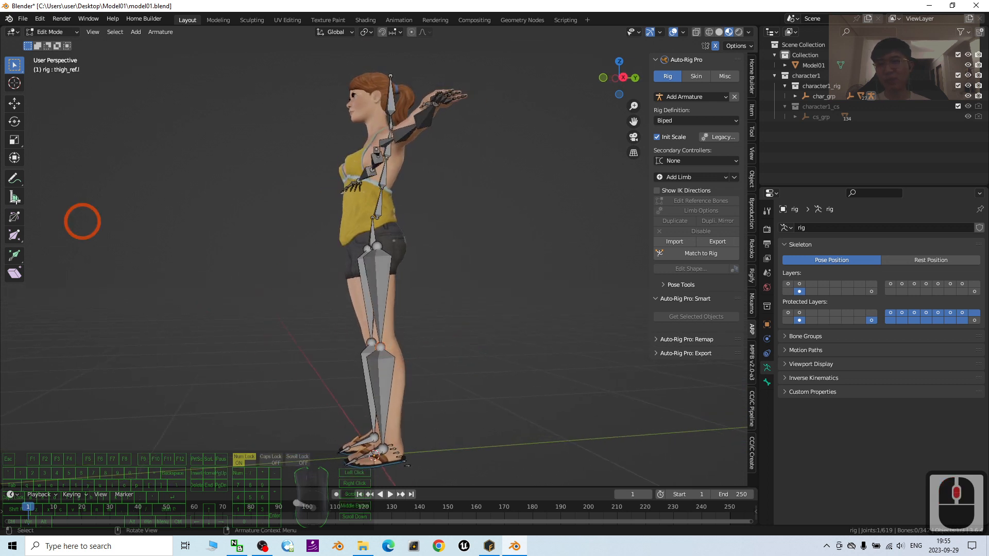
click(18, 103)
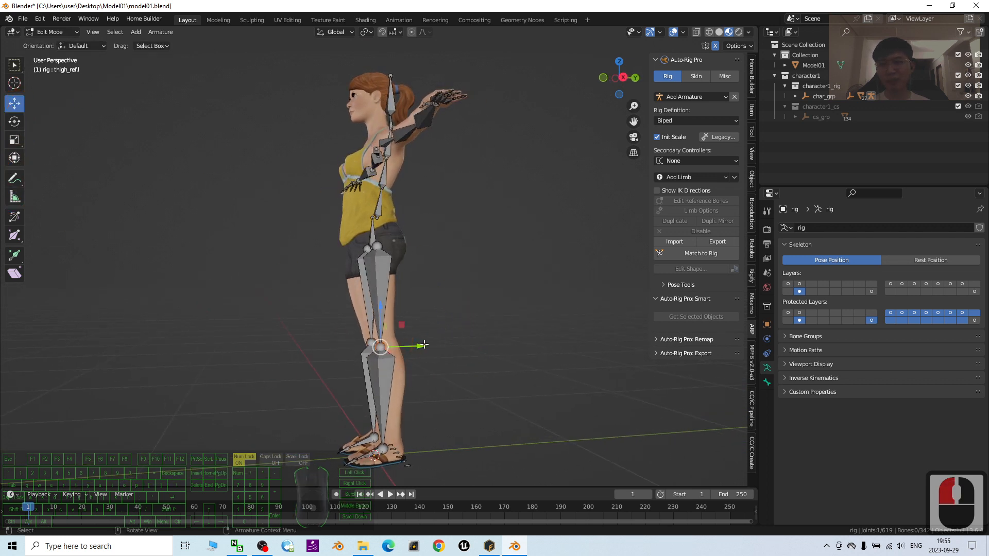
drag(420, 346, 428, 345)
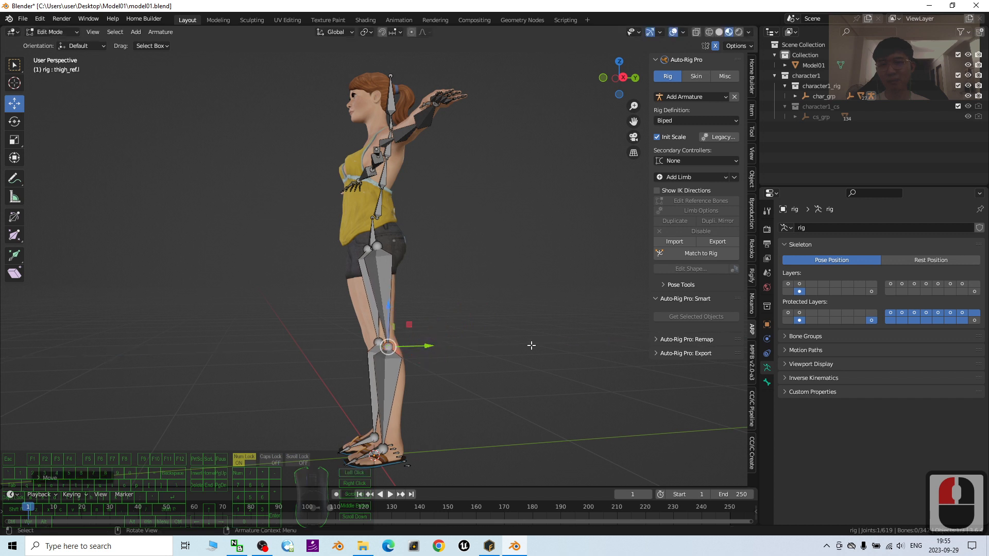
middle_drag(530, 345, 511, 345)
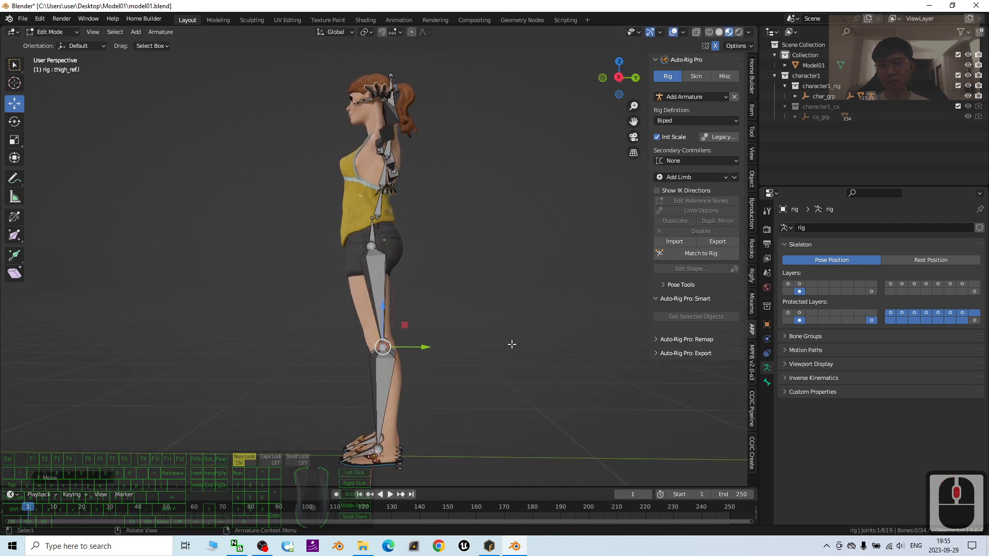
key(ctrl+z)
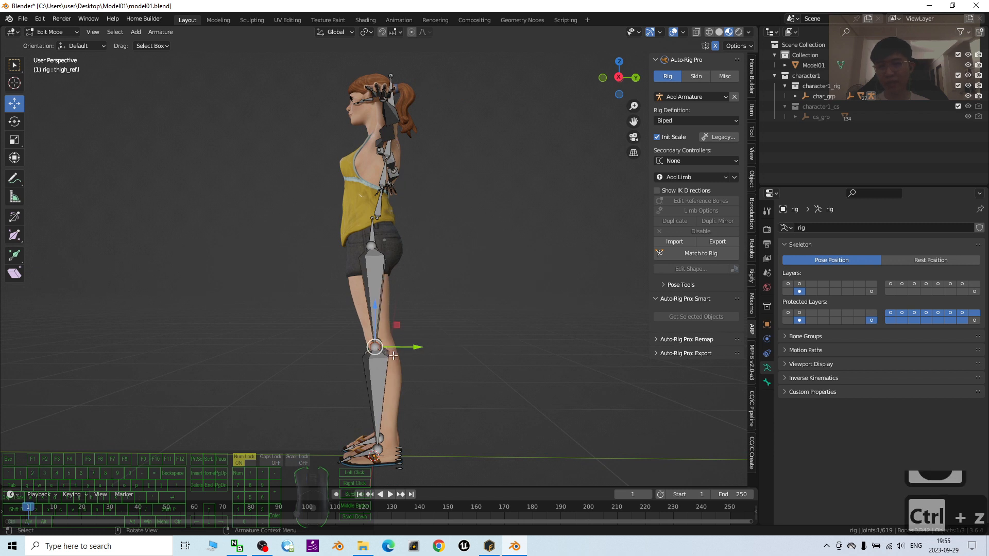
Move the left ankle joint back toward the heel and adjust the knee joint's position along the Y axis.
shift+middle_drag(454, 398, 462, 322)
scroll(453, 340, up, 2)
click(408, 395)
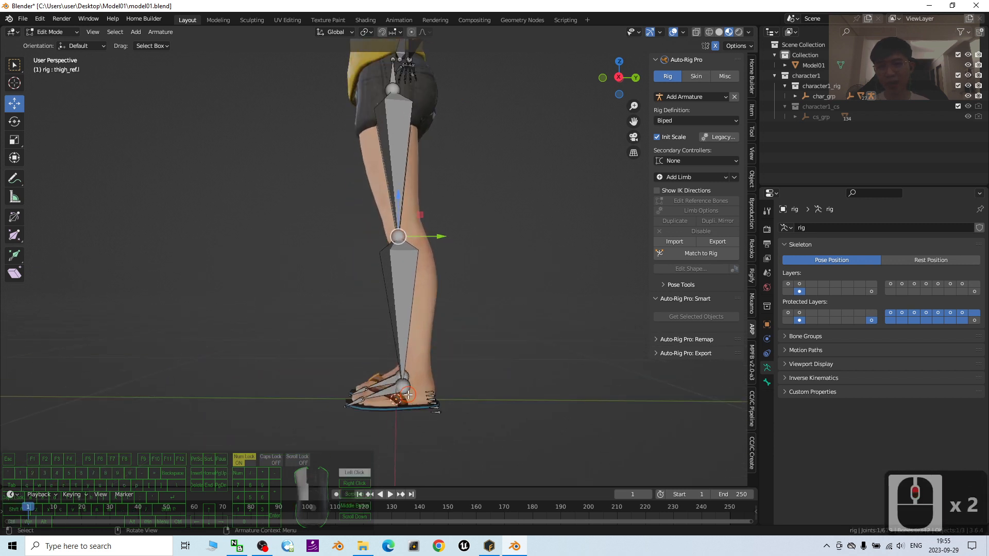
drag(439, 390, 463, 389)
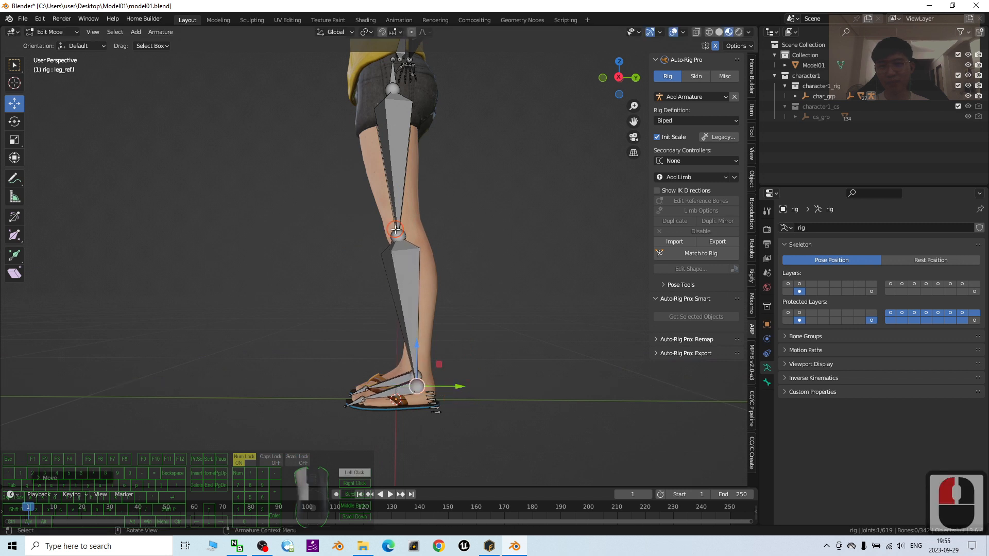
click(431, 236)
drag(431, 236, 443, 236)
Move the spine_01_ref.x bone in the lower back forward along the Y axis by about 0.02 m.
middle_drag(474, 391, 518, 232)
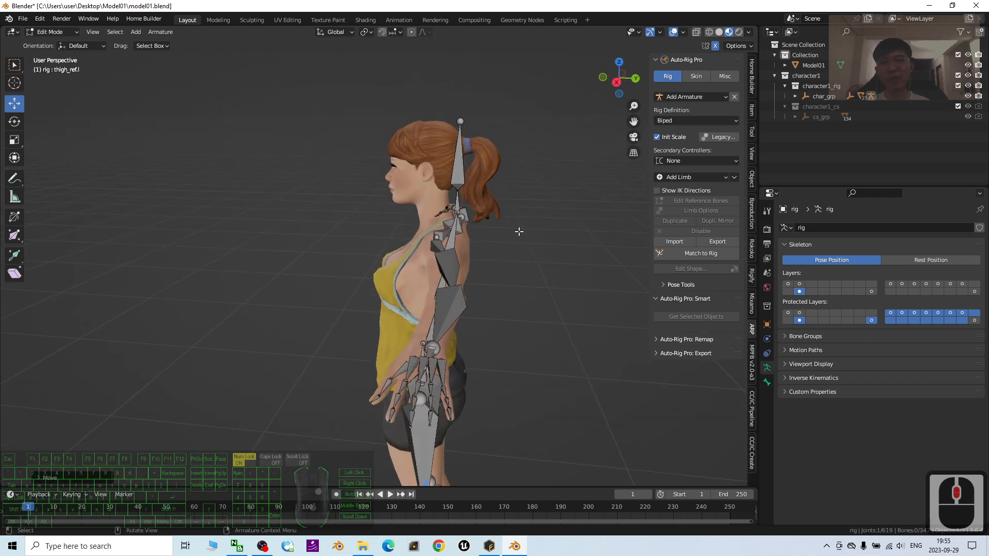
scroll(522, 231, up, 2)
scroll(549, 228, down, 1)
middle_drag(538, 289, 495, 253)
click(492, 246)
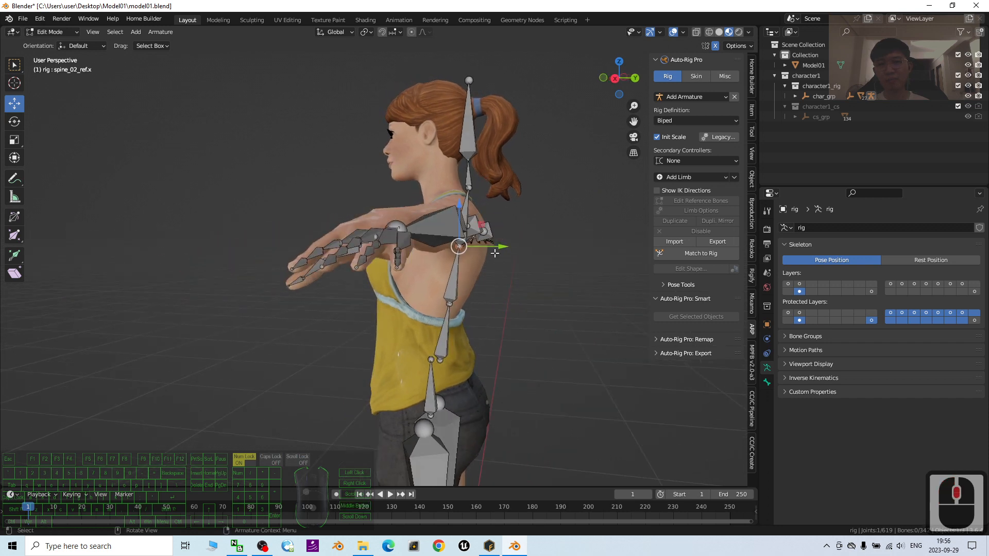
click(449, 304)
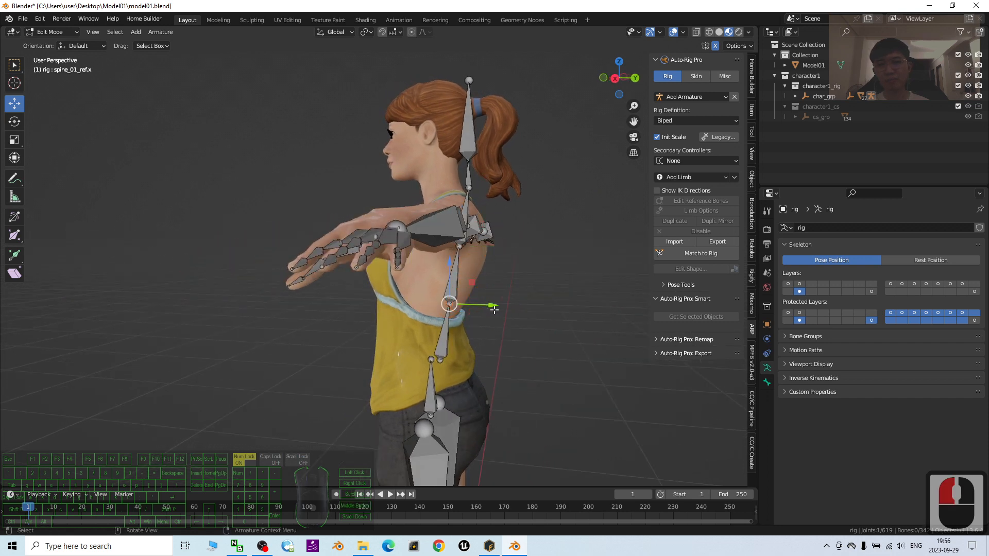
click(449, 349)
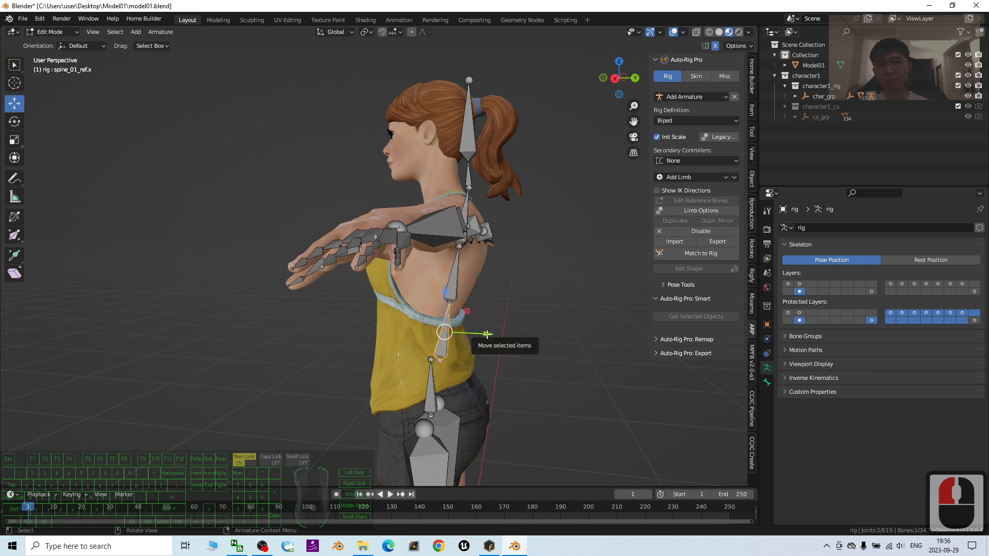
drag(474, 331, 481, 334)
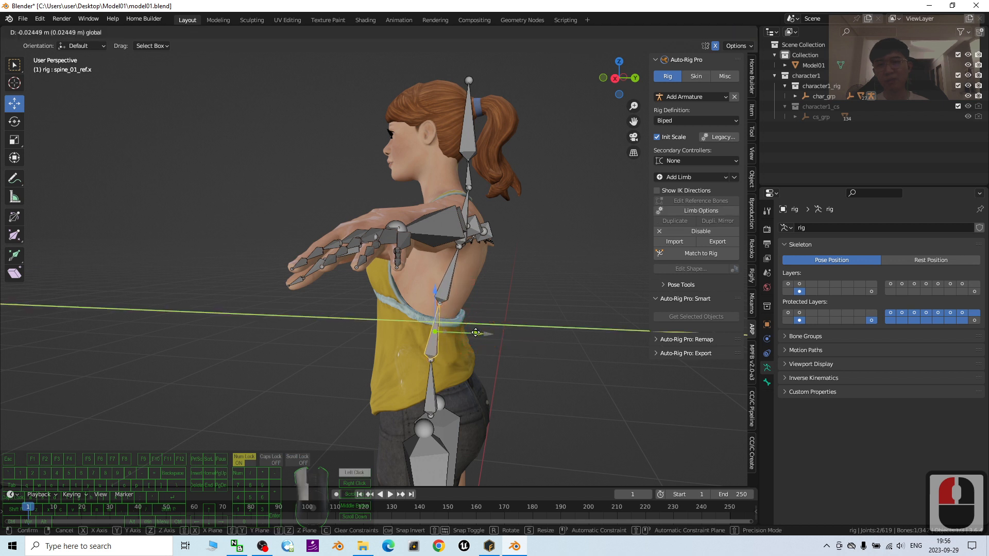
drag(478, 332, 479, 333)
Shift the mid-back spine bone slightly forward along the Y axis and move the shoulder_ref.r bone forward along the same axis.
mouse_move(545, 322)
middle_down()
mouse_move(558, 320)
mouse_move(553, 334)
middle_up()
click(465, 258)
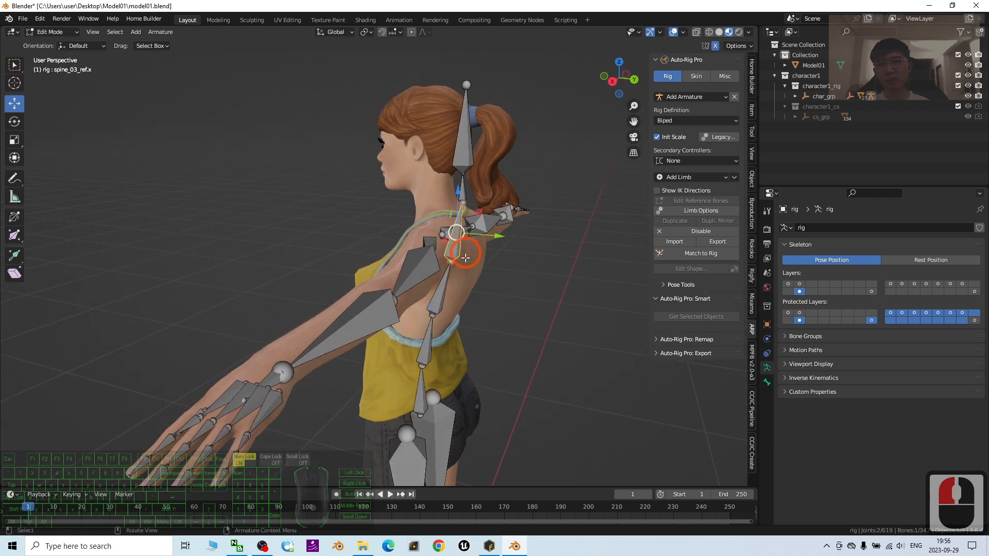
click(439, 291)
mouse_move(479, 291)
mouse_down()
mouse_move(468, 286)
mouse_move(476, 292)
mouse_up()
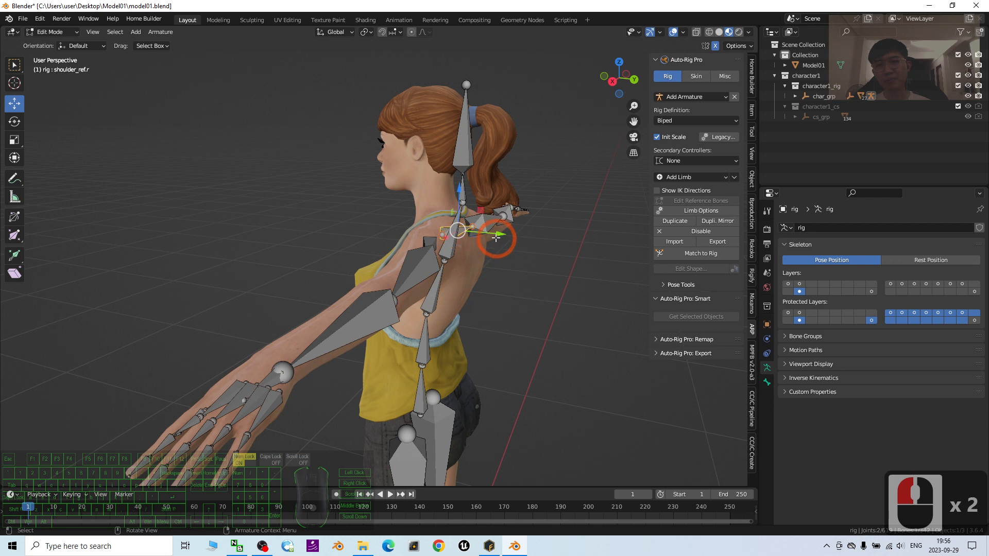
mouse_move(496, 238)
mouse_down()
mouse_move(481, 236)
mouse_move(500, 237)
mouse_up()
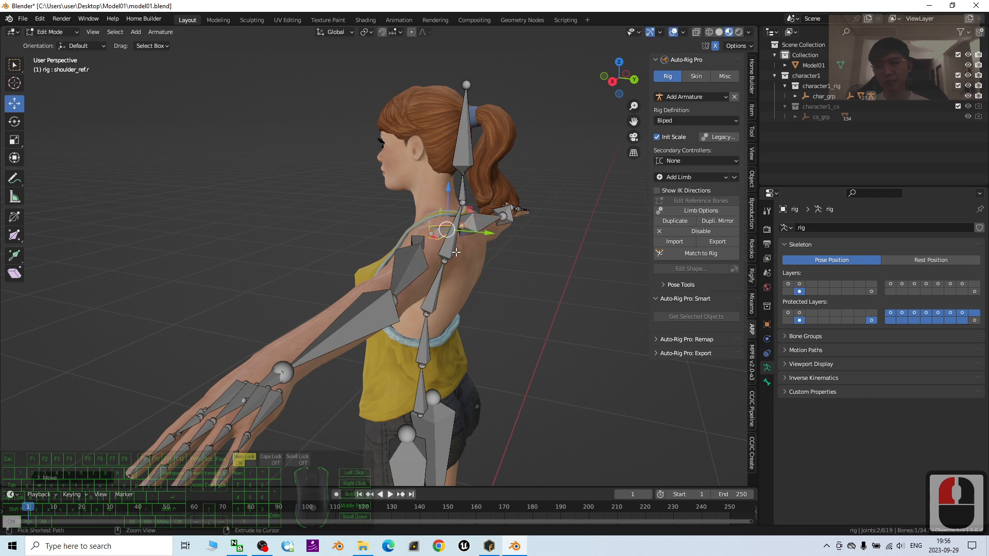
Undo the last shoulder bone move and shift the upper spine bone spine_03_ref.x forward along the Y axis.
key(ctrl+z)
click(484, 233)
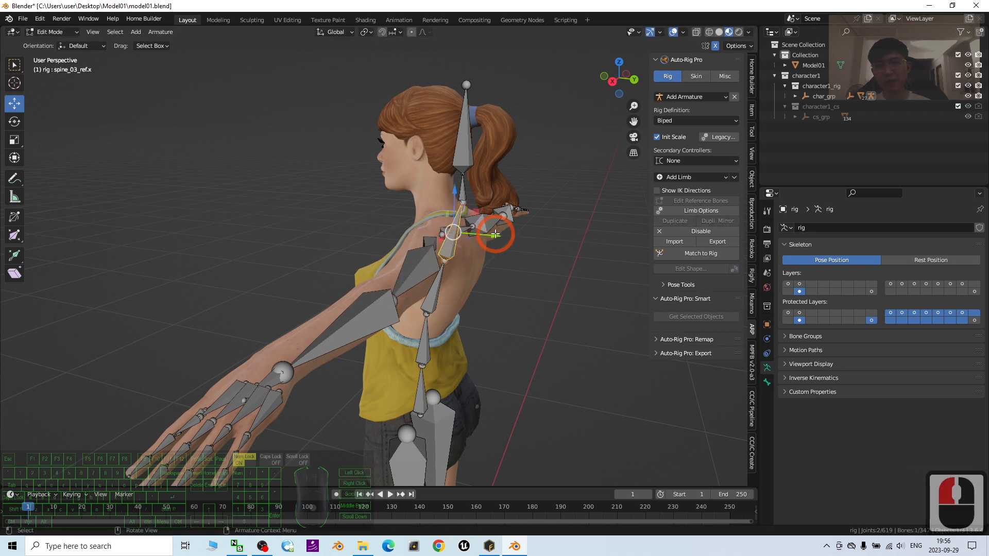
drag(484, 233, 473, 177)
click(454, 201)
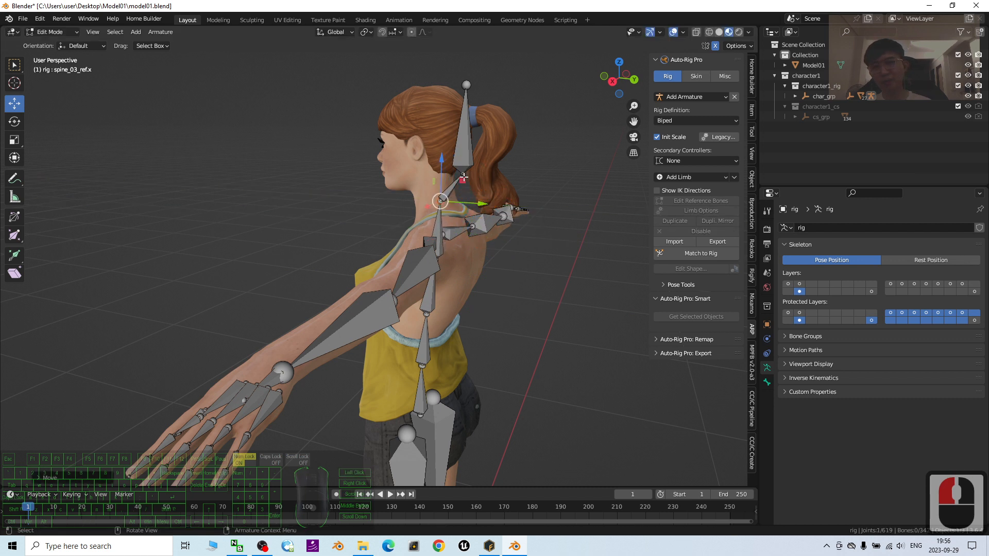
Move the head_ref.x bone forward along the Y axis to sit inside the character's head.
click(464, 173)
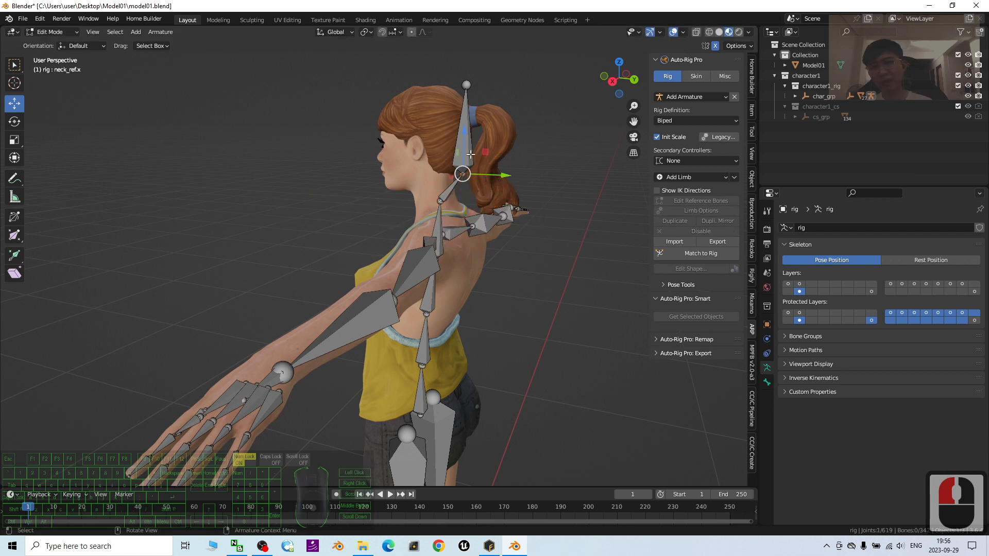
click(471, 153)
drag(500, 131, 472, 133)
middle_drag(607, 340, 533, 340)
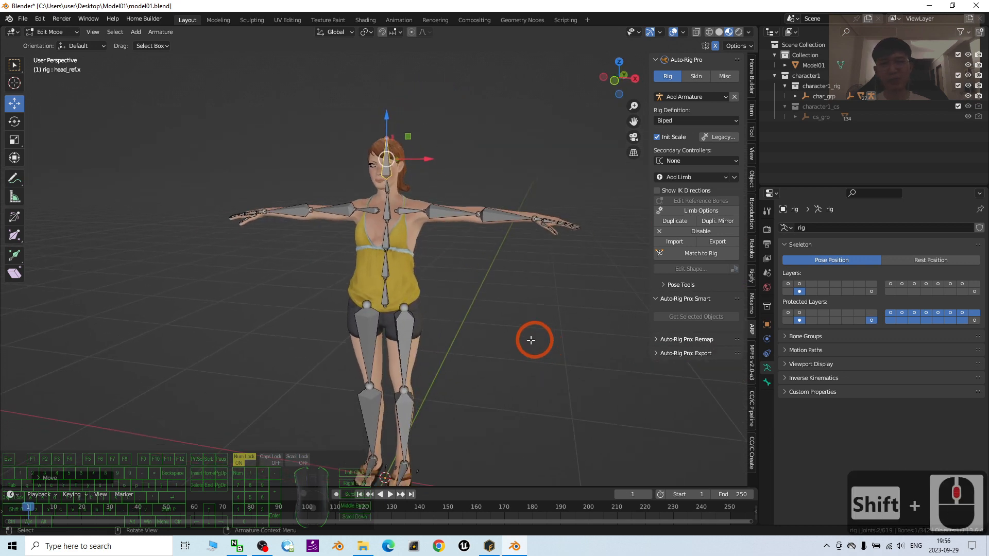
Generate the control rig from the reference bones with Match to Rig, show the skinning settings and switch to Object Mode.
click(705, 256)
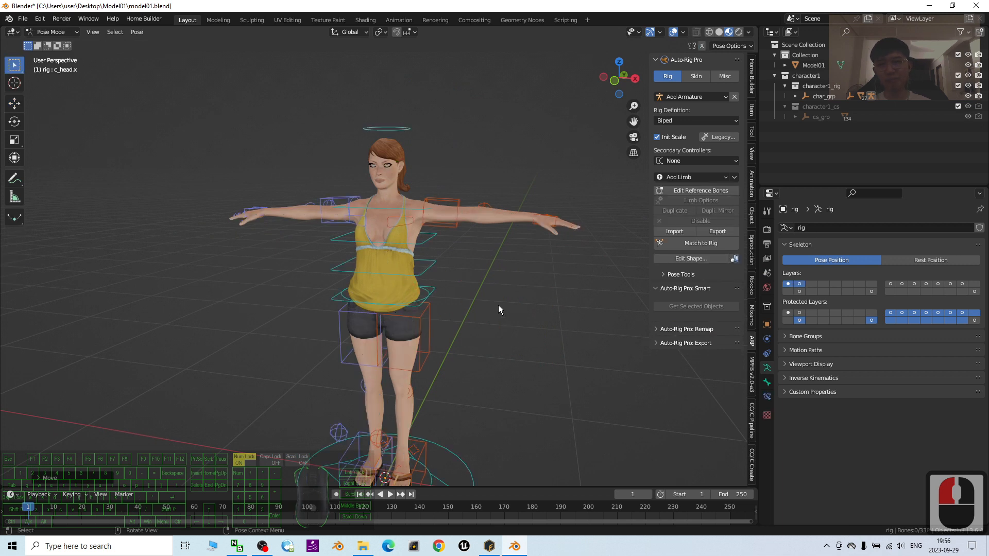
click(694, 76)
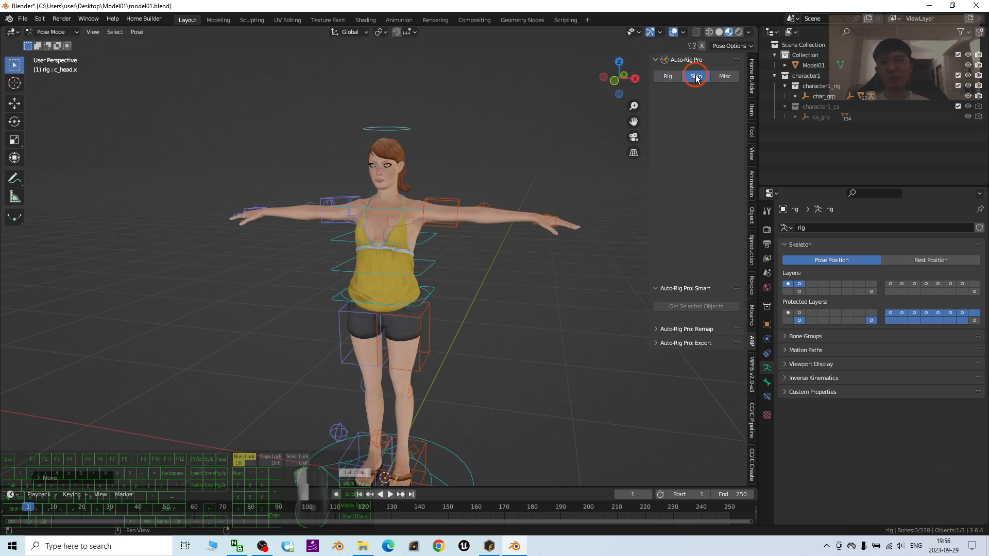
click(75, 33)
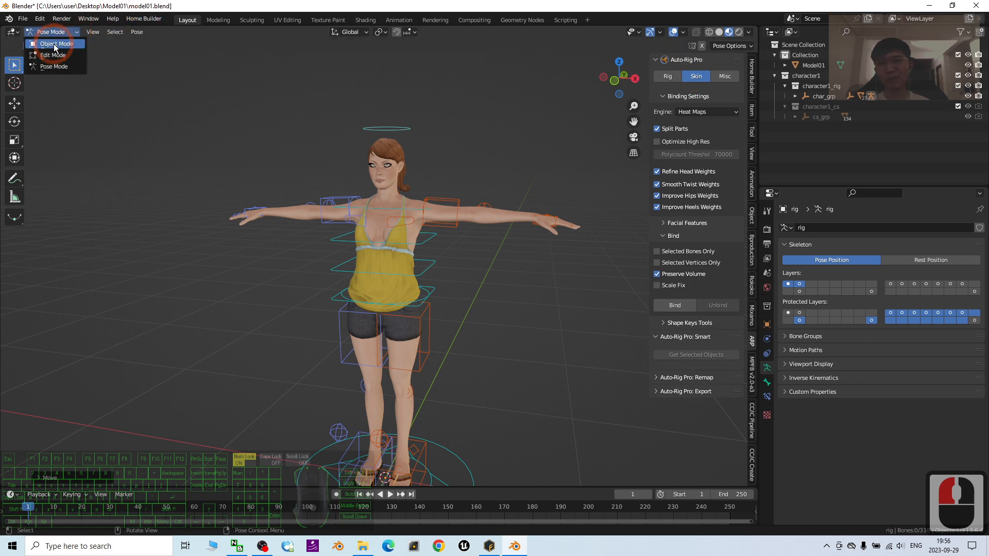
click(61, 45)
Bind the Model01 mesh to the rig using the Heat Maps engine.
click(496, 219)
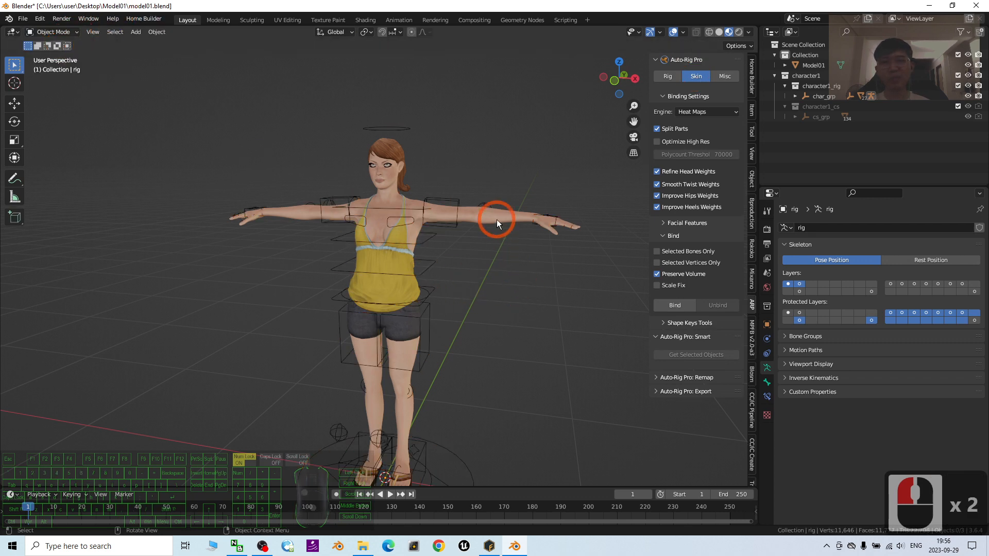
click(497, 220)
scroll(496, 221, up, 2)
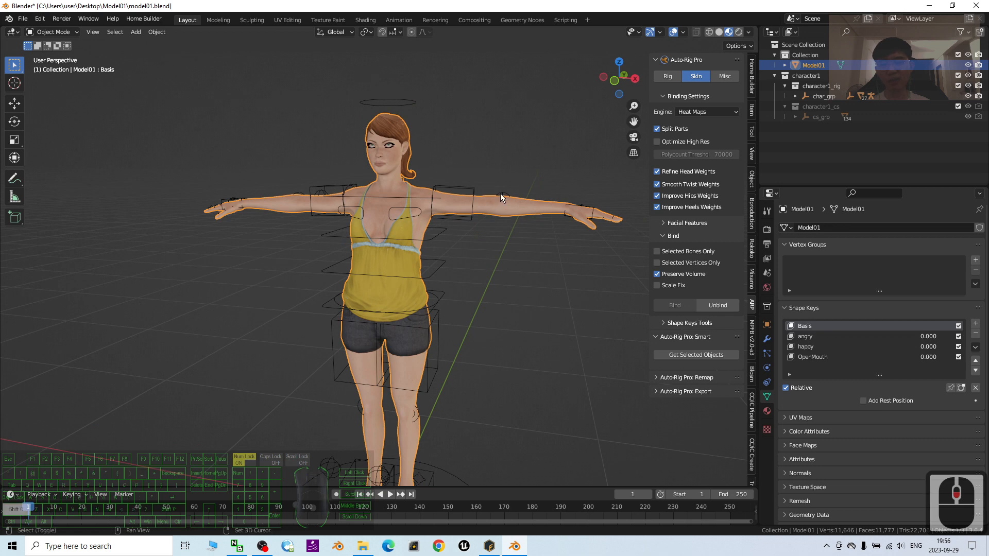
shift+click(463, 189)
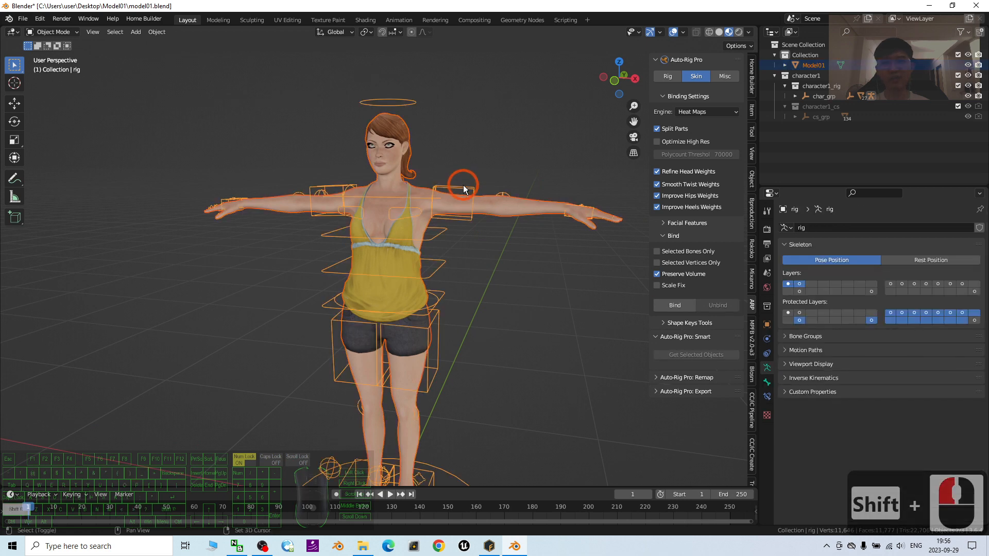
click(675, 305)
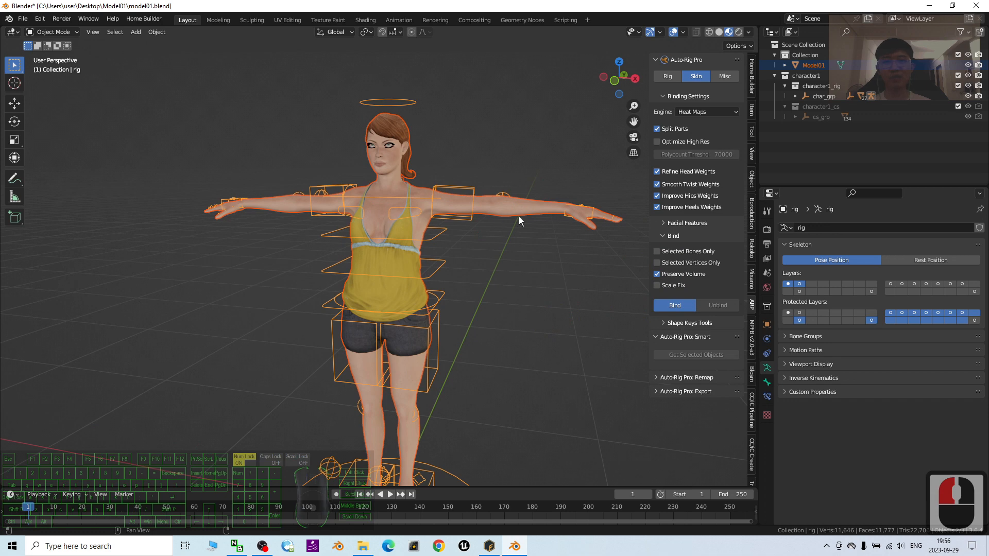
scroll(476, 247, down, 2)
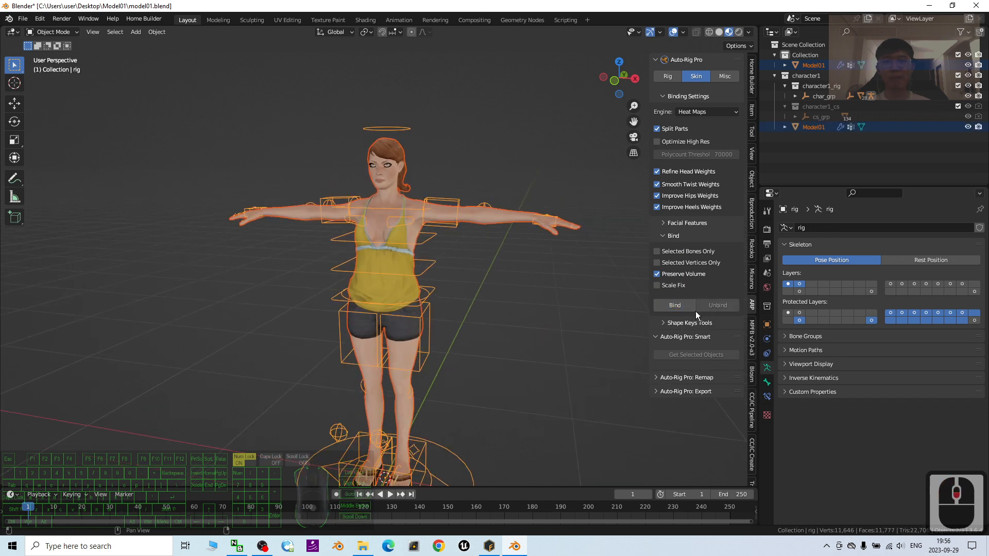
scroll(471, 306, down, 2)
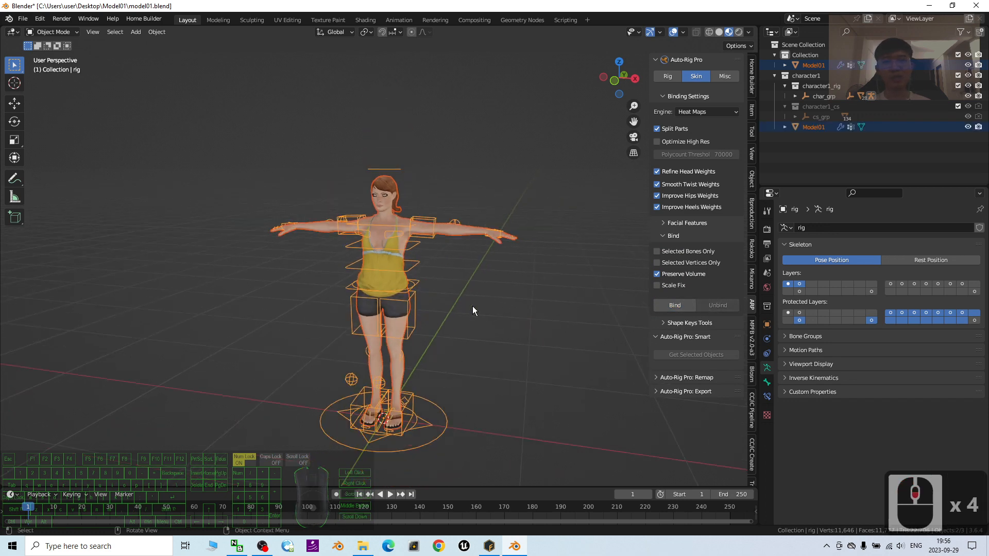
scroll(519, 335, up, 3)
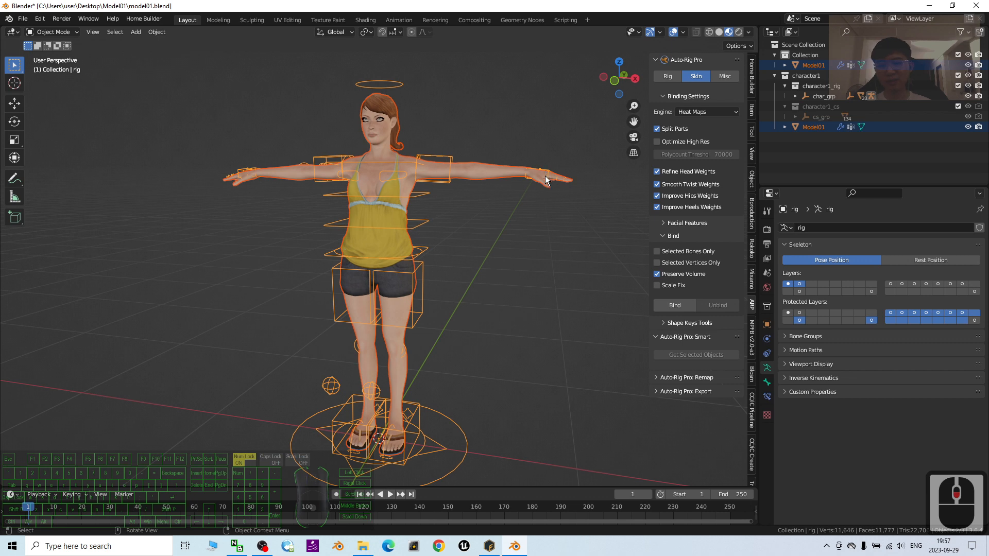
Save the bound character as a new file named "model01 Rigged" in the Model01 folder.
key(ctrl+shift+s)
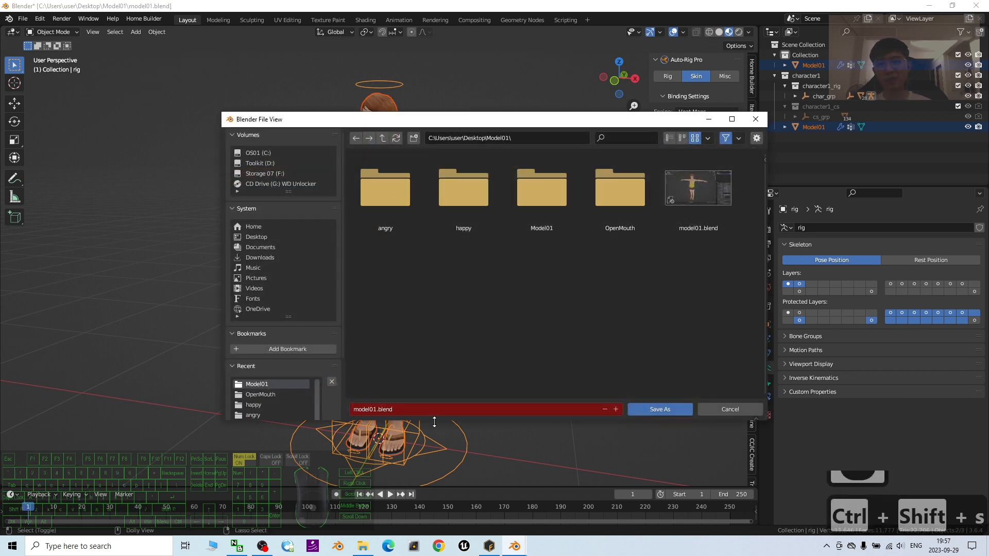
click(442, 409)
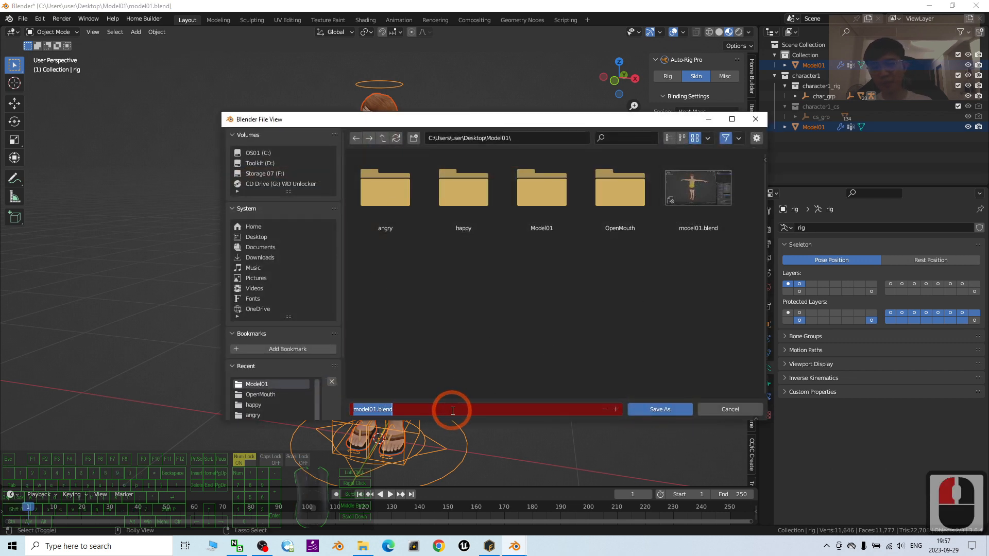
text(model01)
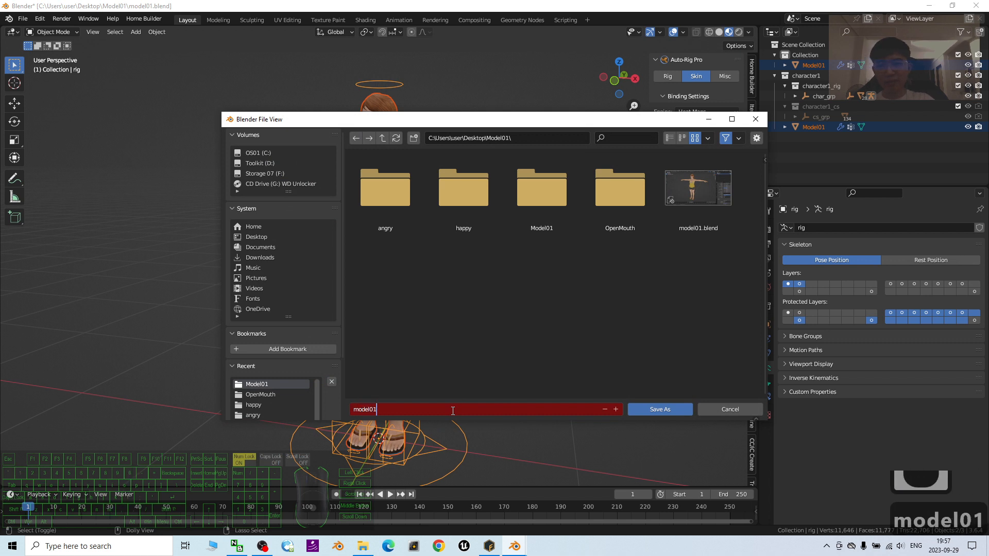
text( Ri)
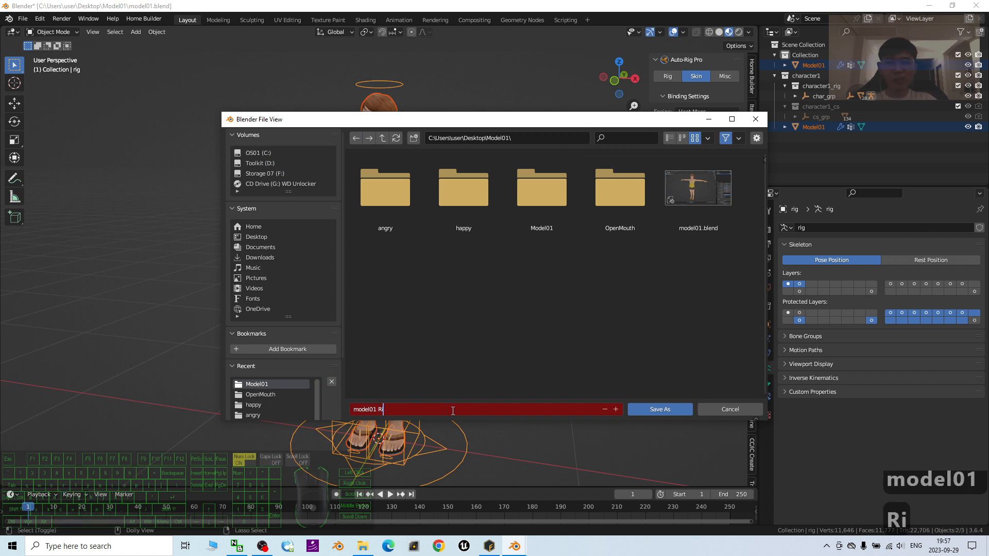
text(gged)
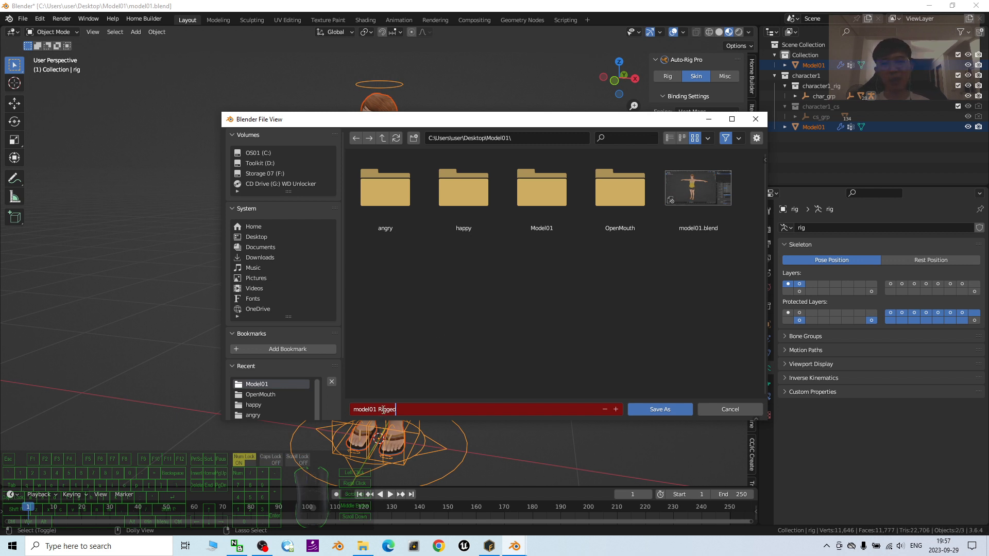
double_click(662, 409)
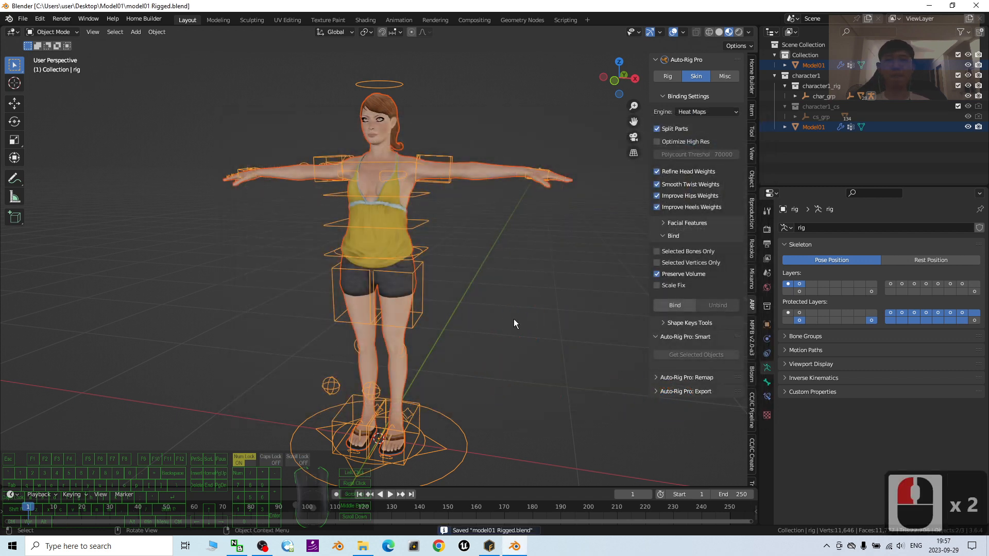
Export the character with Auto-Rig Pro as model01 Rigged.fbx, using the Unreal Engine and Universal options with Export Twist disabled.
click(656, 392)
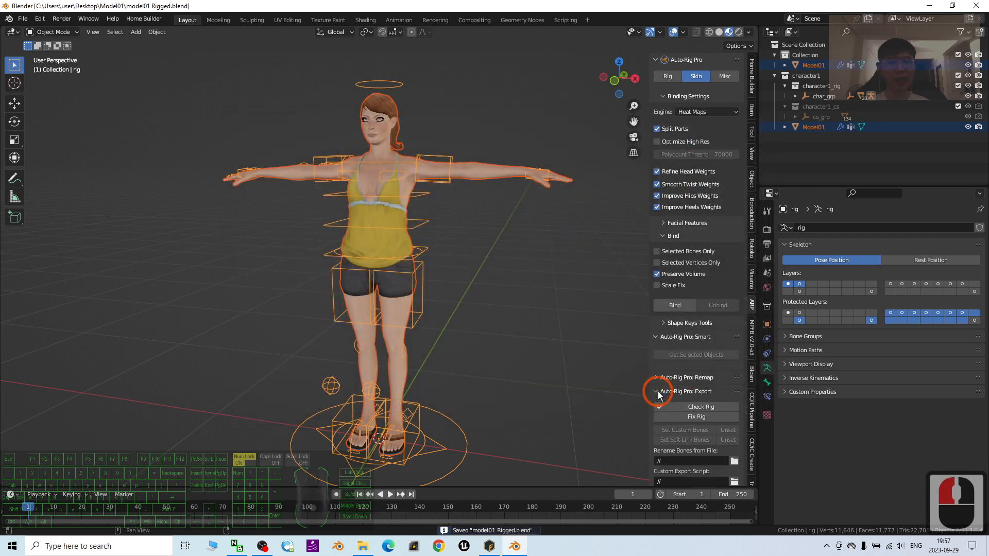
scroll(697, 407, down, 5)
click(705, 444)
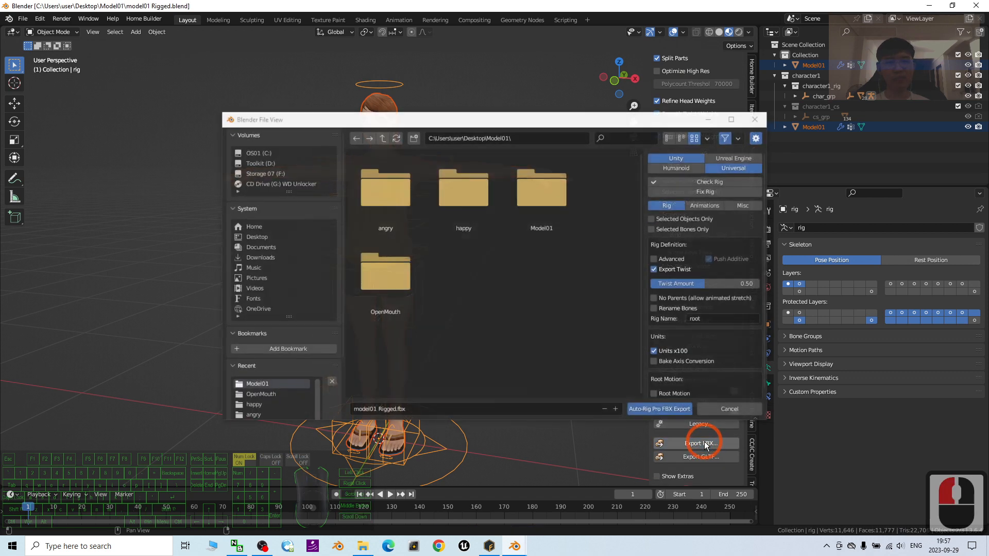
click(739, 159)
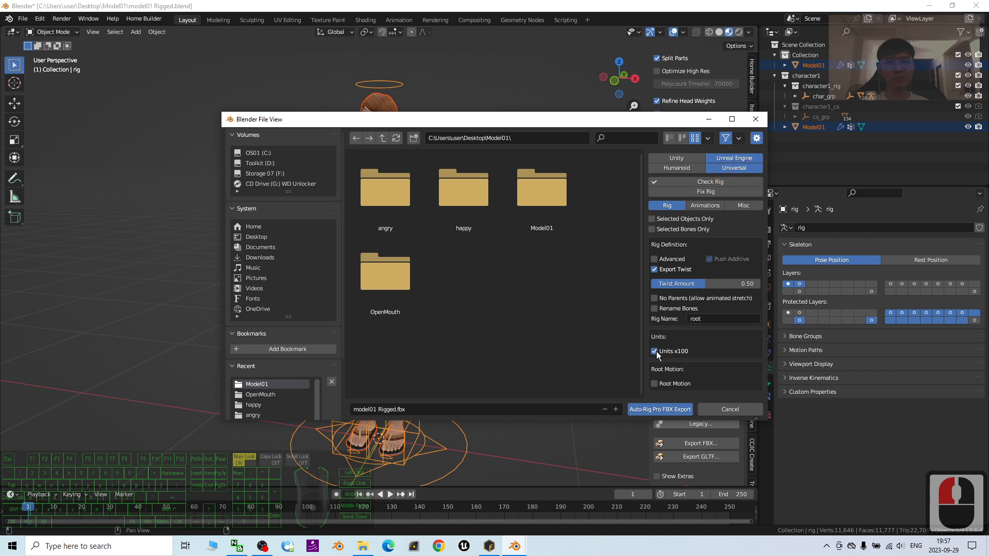
click(654, 270)
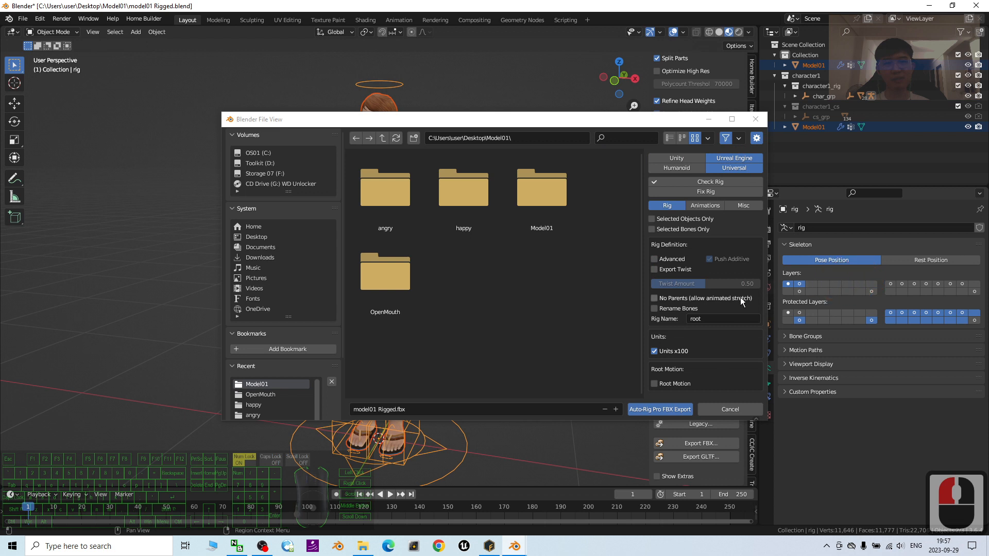
click(655, 408)
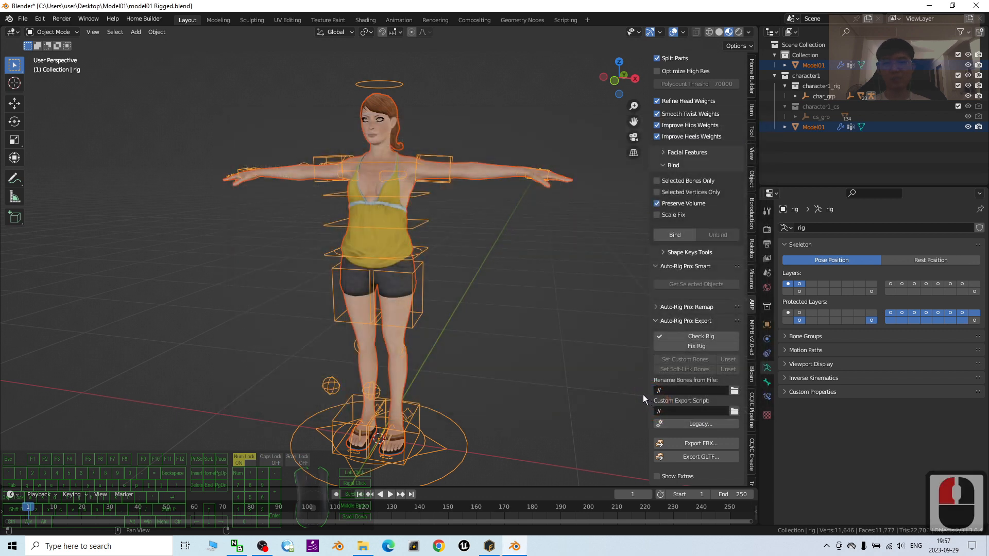
Switch to File Explorer and check the exported model01 Rigged.fbx in the Model01 folder.
click(365, 547)
click(380, 358)
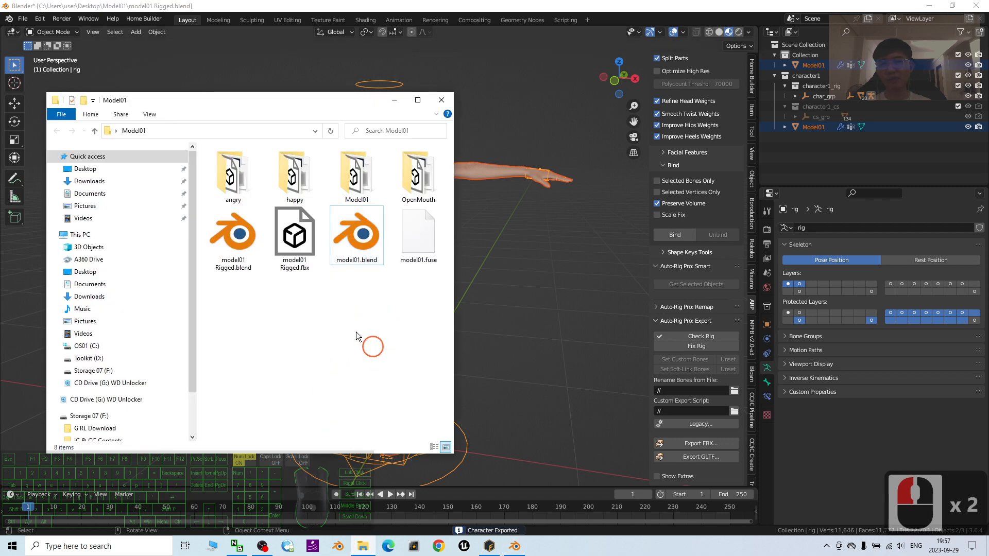
click(308, 237)
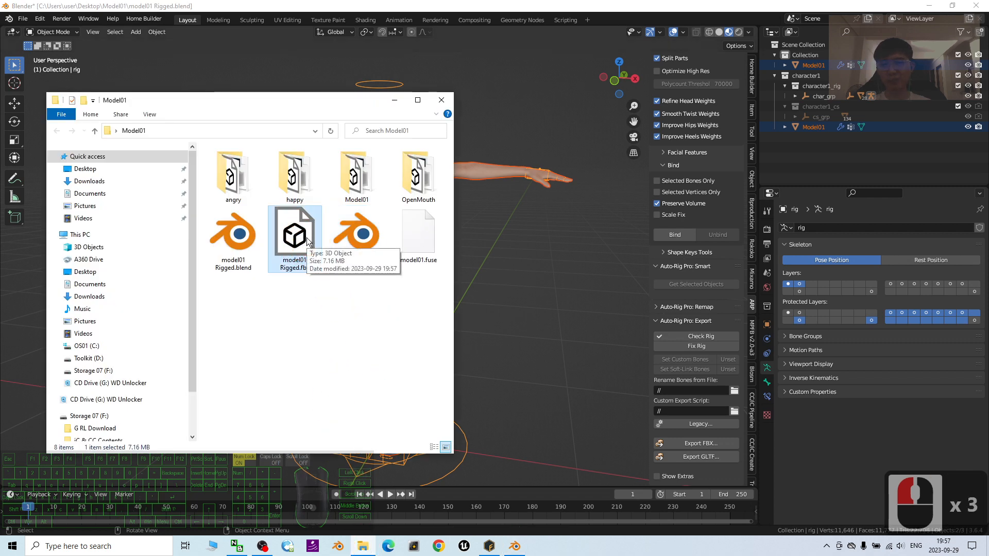
double_click(308, 238)
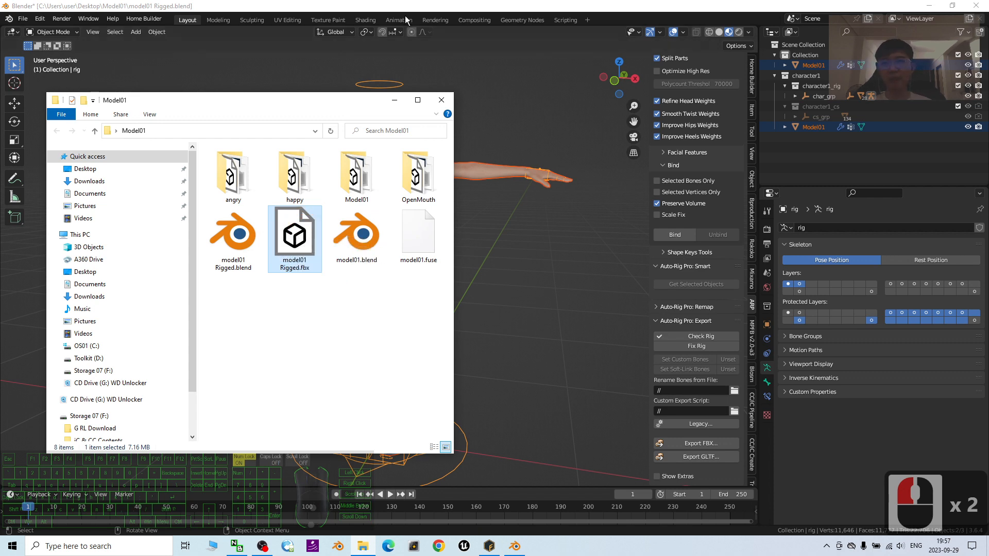
click(298, 21)
Save the rigged Blender file and start a new default scene.
click(23, 19)
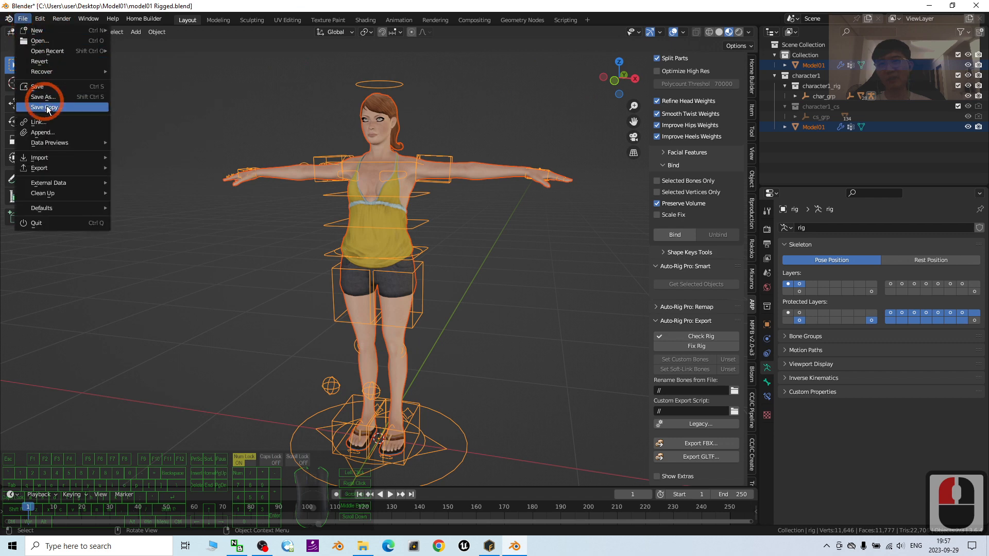
click(54, 87)
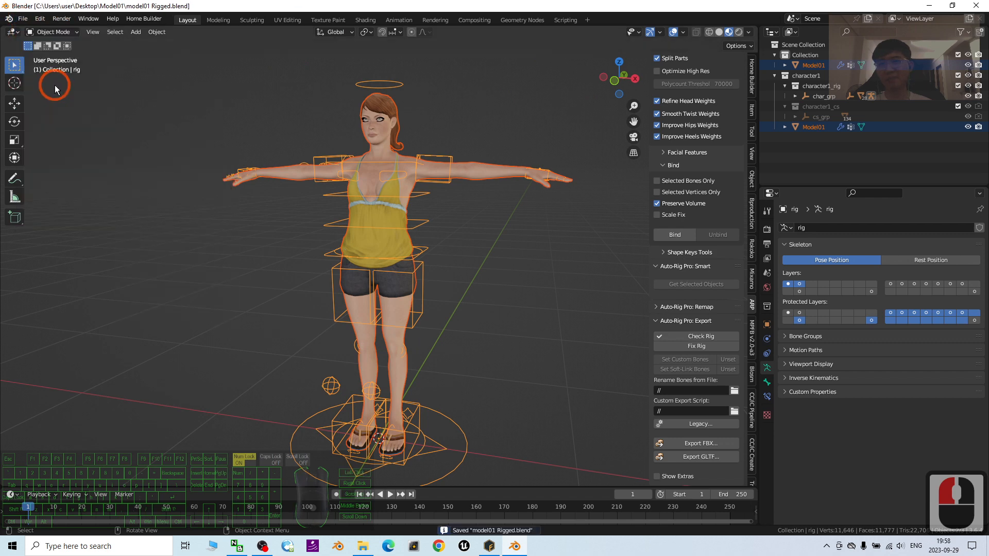
click(23, 18)
click(37, 31)
click(152, 35)
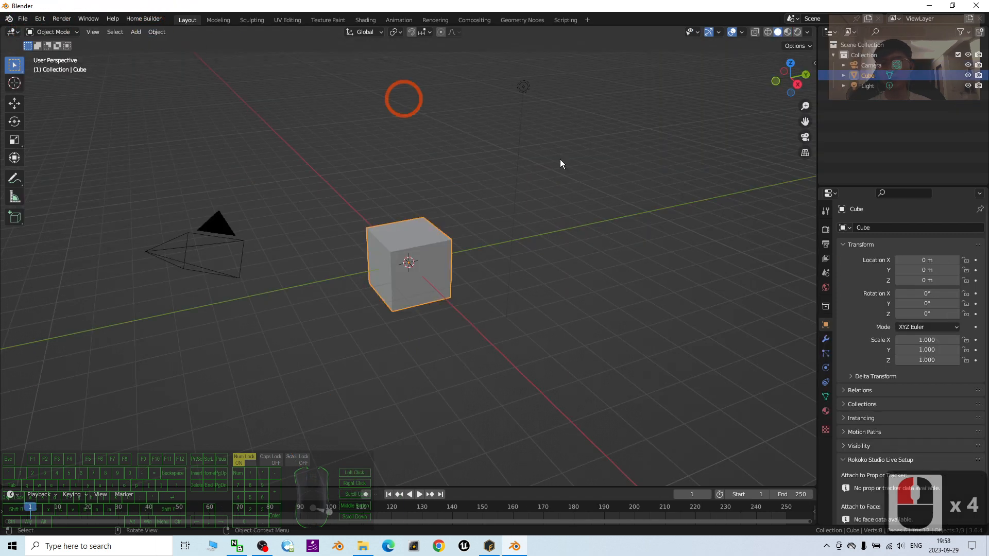
Delete all default objects, including the cube, camera and light, from the new scene.
click(555, 342)
key(a)
key(Delete)
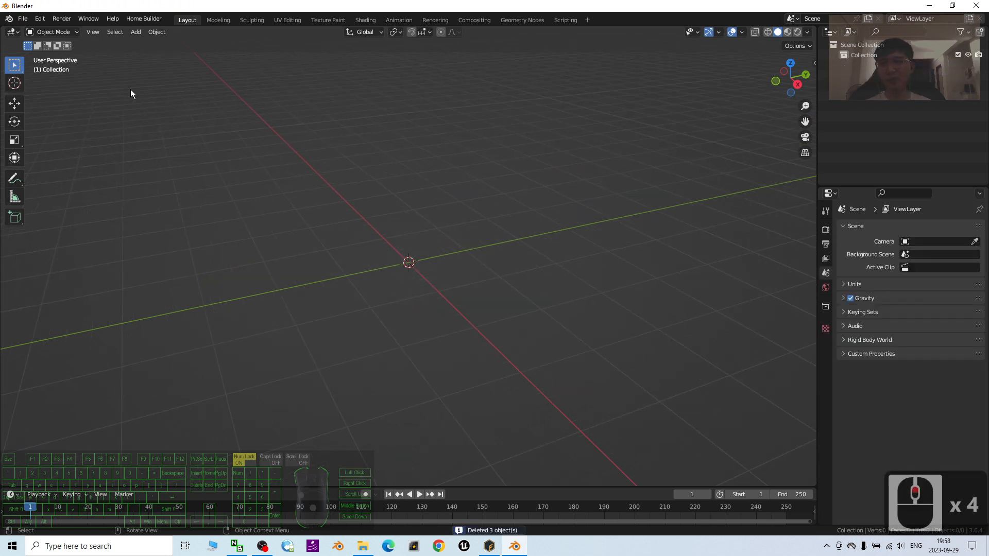
Import model01 Rigged.fbx from the Model01 folder on the Desktop as FBX with the default import options.
click(22, 19)
click(39, 158)
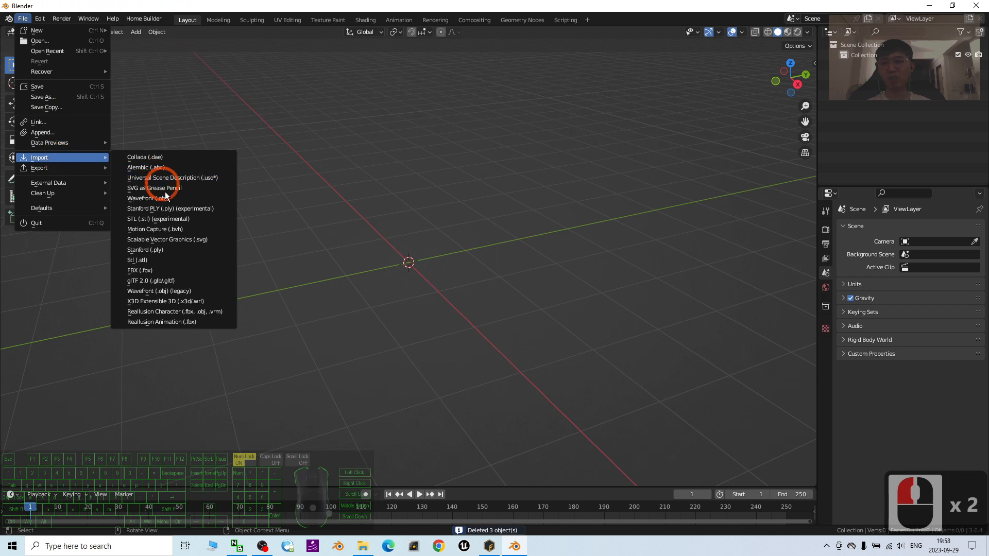
click(149, 270)
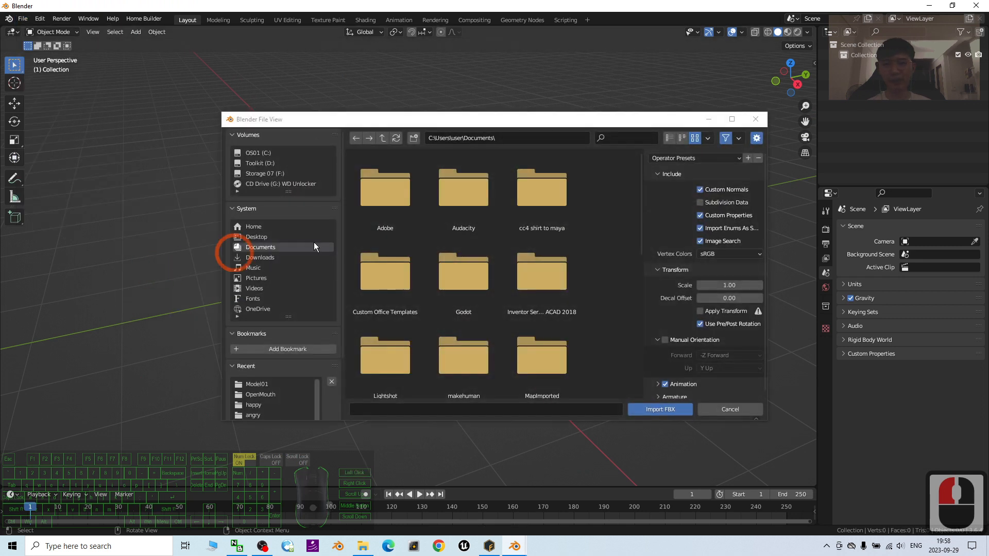
click(257, 237)
double_click(459, 193)
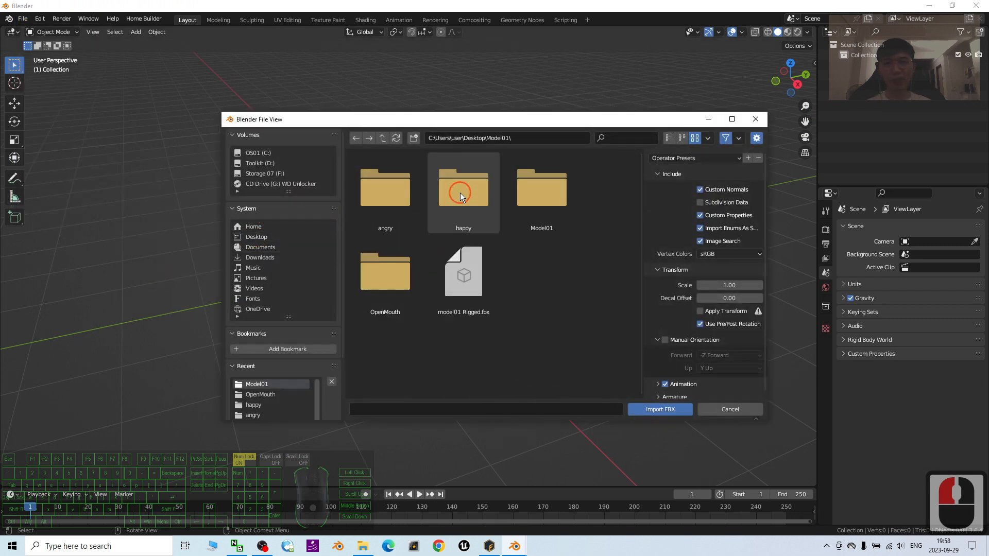
click(471, 283)
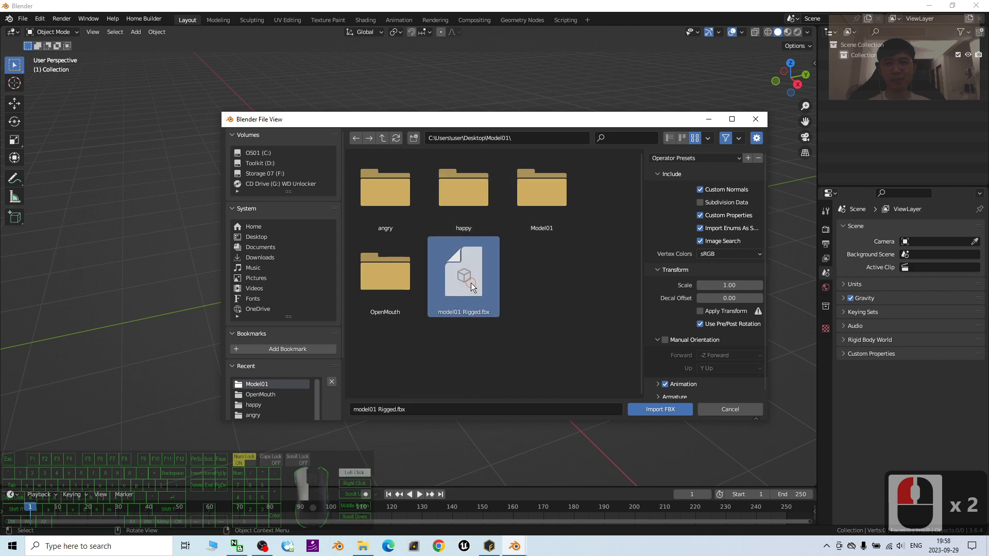
click(456, 281)
double_click(465, 276)
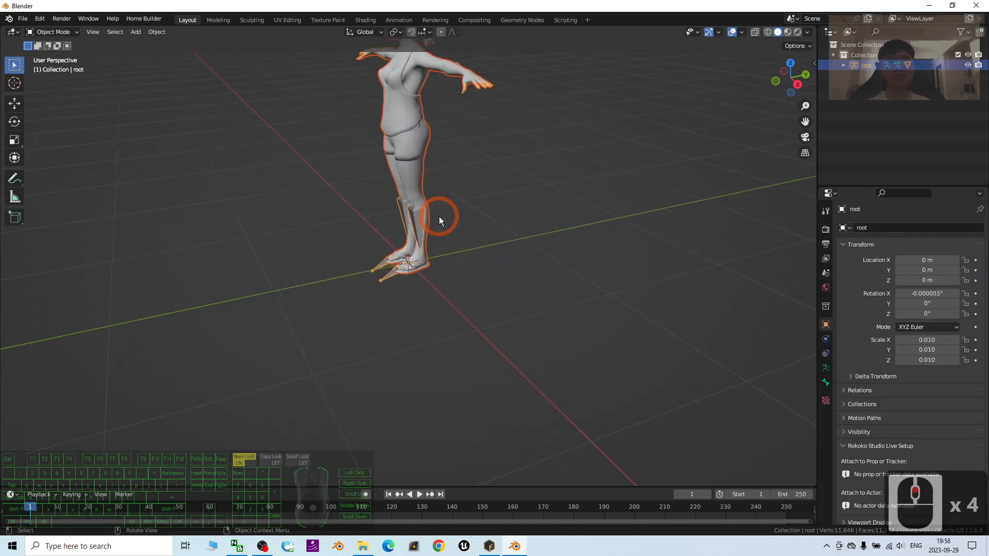
Frame the imported character and show it with its textures in Material Preview shading.
scroll(439, 217, up, 2)
shift+middle_drag(497, 232, 495, 341)
mouse_move(550, 290)
middle_down()
mouse_move(602, 280)
mouse_move(567, 297)
mouse_move(587, 269)
mouse_move(689, 279)
mouse_move(536, 273)
middle_up()
click(788, 32)
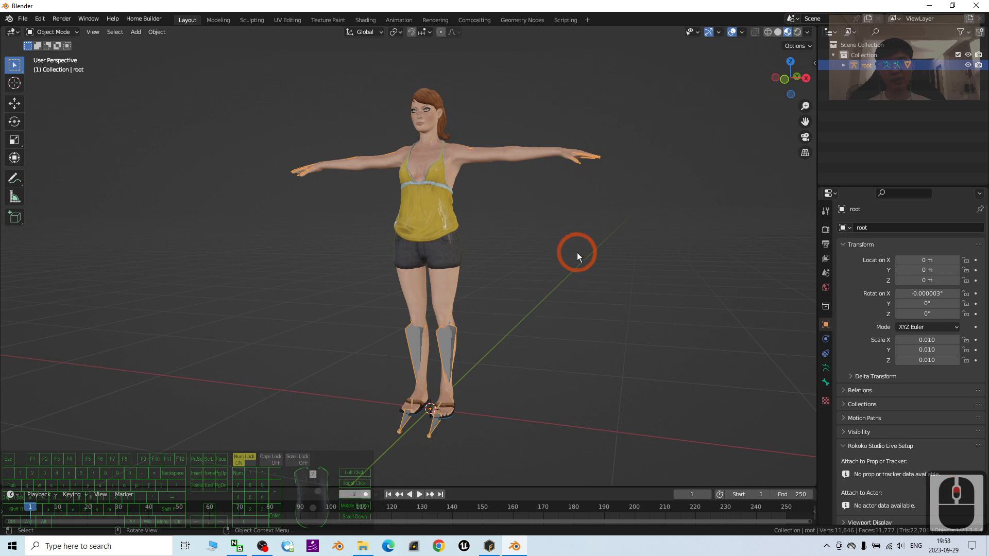
scroll(577, 252, up, 2)
middle_drag(573, 282, 600, 289)
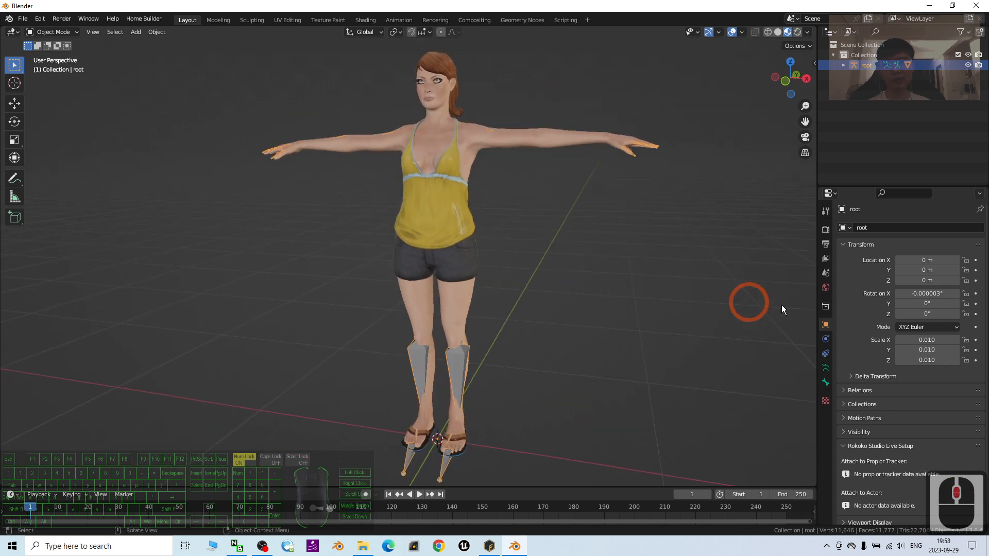
Enable In Front in the root armature's viewport display so the bones draw over the body.
click(826, 368)
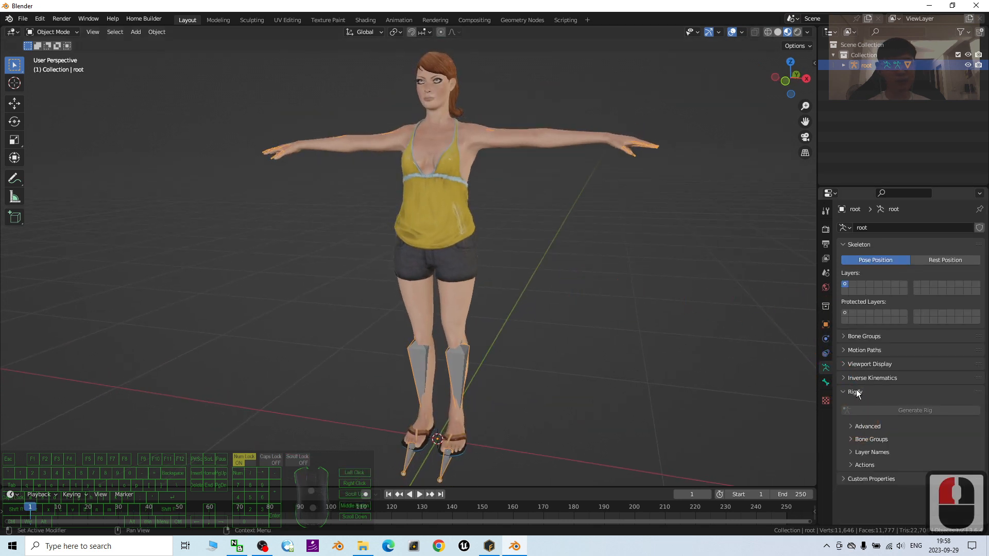
click(845, 364)
click(912, 427)
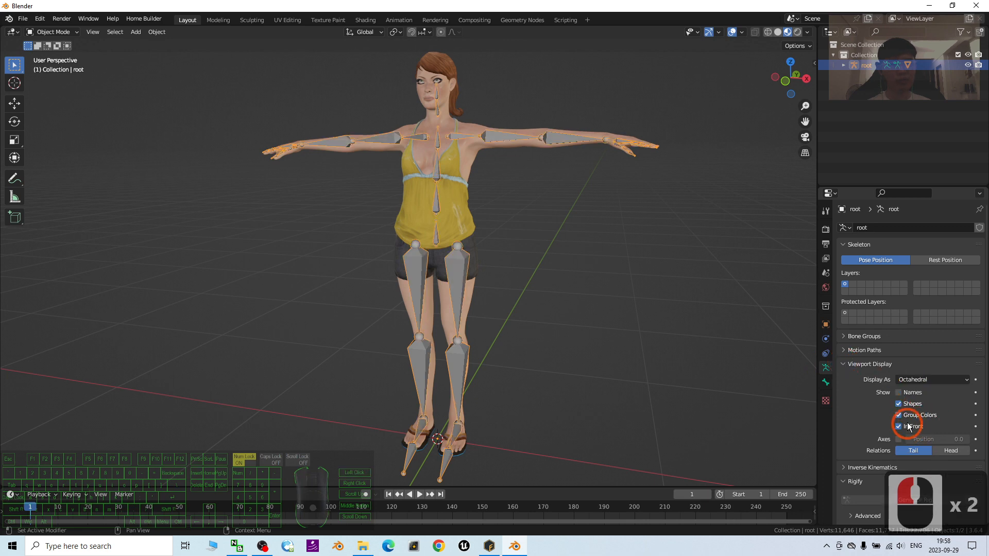
scroll(592, 255, up, 3)
middle_drag(604, 264, 644, 281)
shift+middle_drag(663, 204, 558, 274)
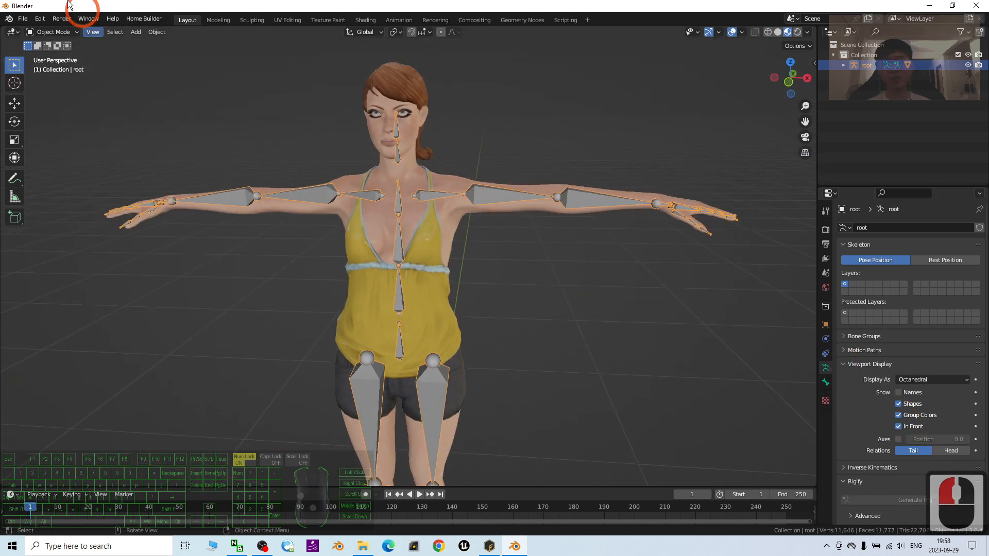
Enter Pose Mode on the root armature and rotate the arm_stretch.l bone down about 74 degrees.
click(51, 32)
click(57, 66)
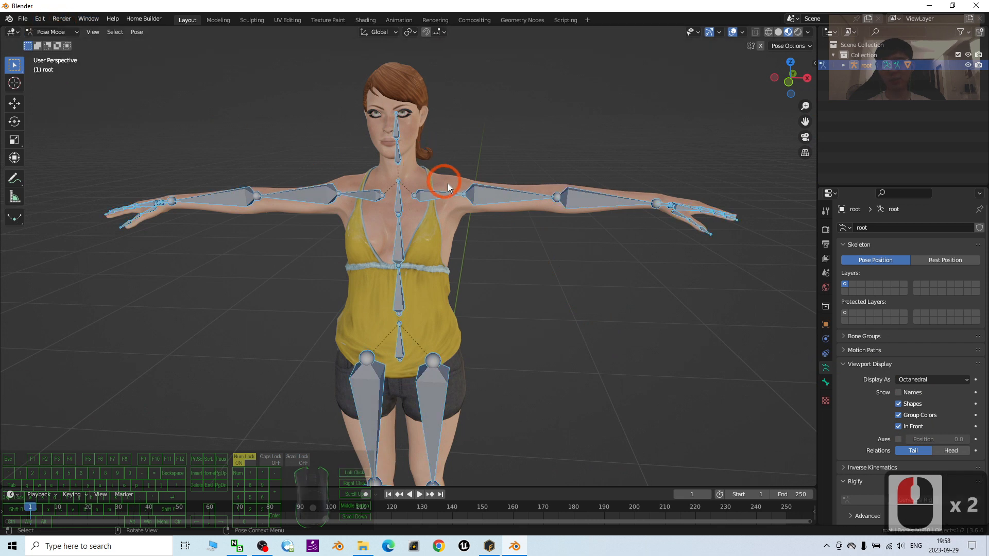
click(481, 197)
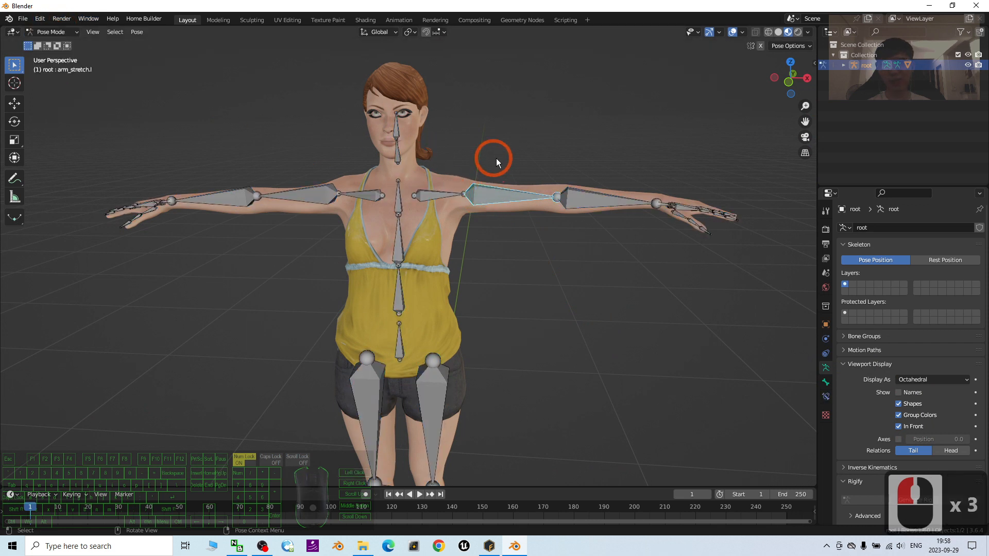
click(15, 122)
drag(492, 167, 502, 223)
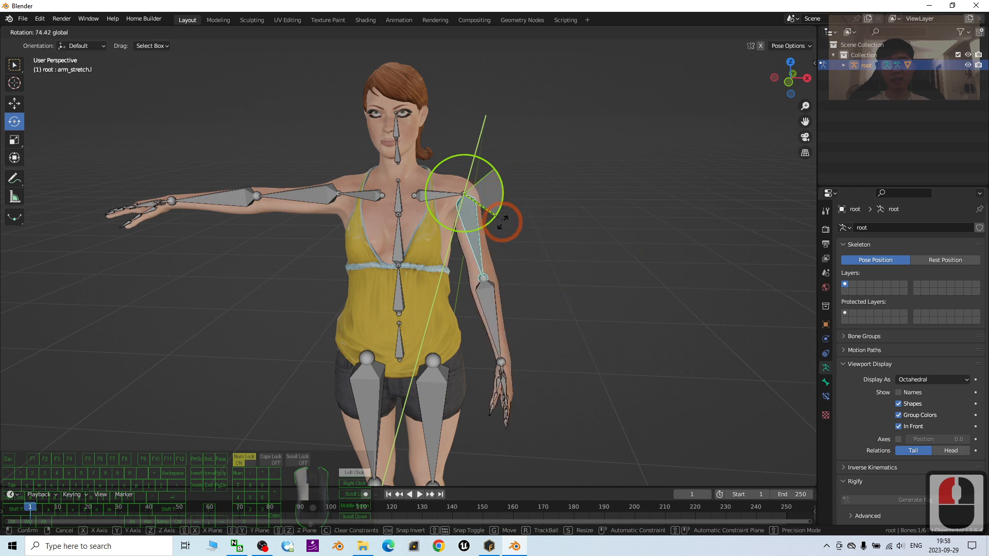
Rotate the forearm_stretch.l bone to bend the elbow forward as a test of the rig's deformation.
click(485, 292)
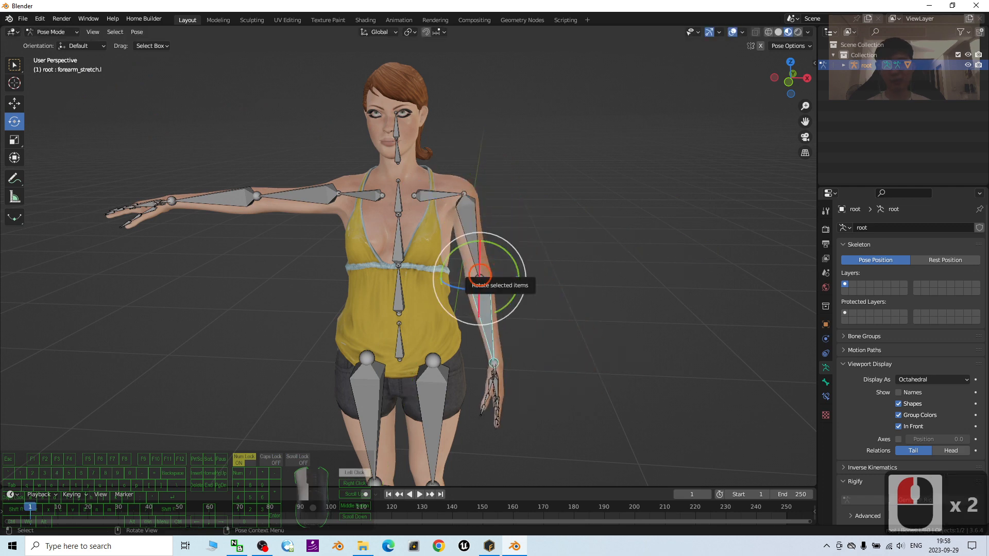
drag(480, 275, 502, 199)
middle_drag(638, 304, 540, 294)
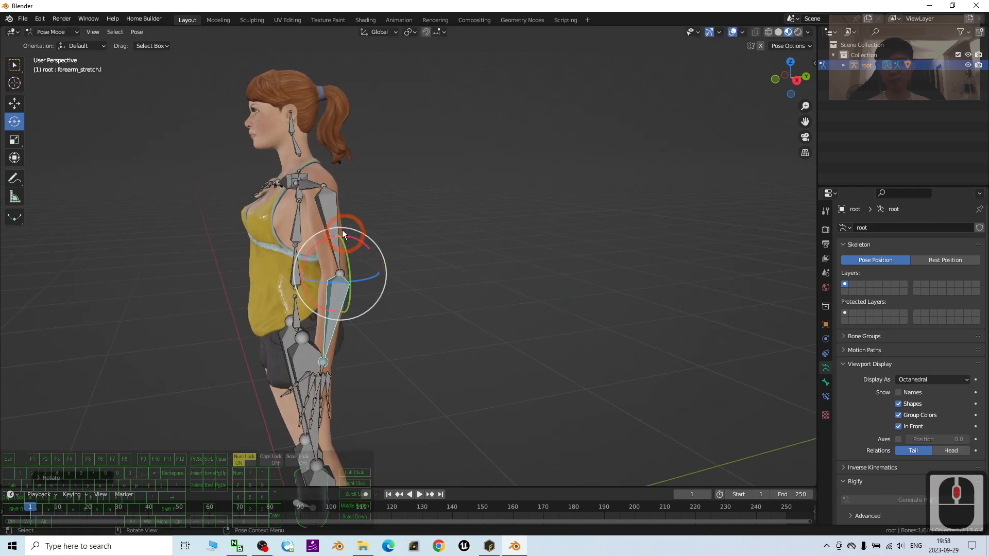
drag(342, 230, 433, 316)
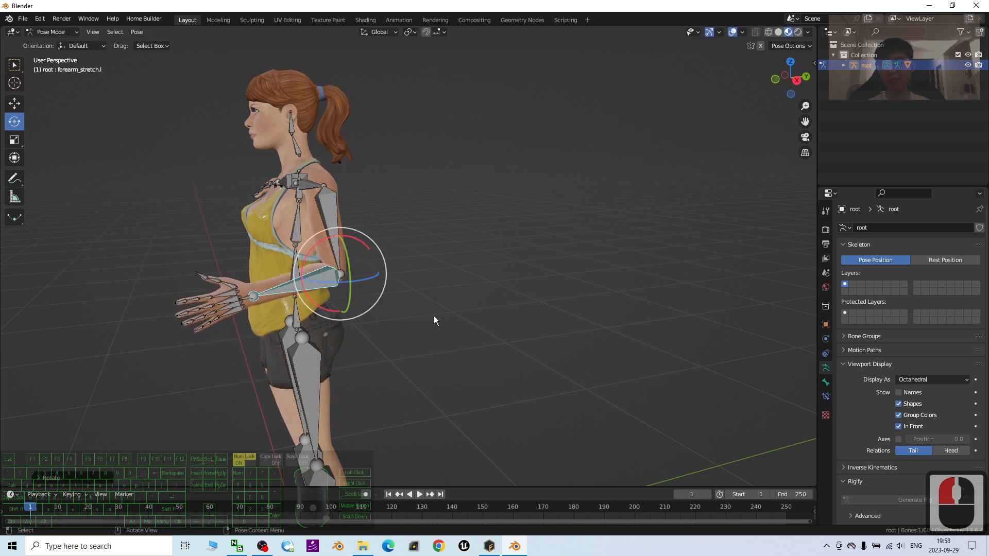
middle_drag(434, 316, 559, 318)
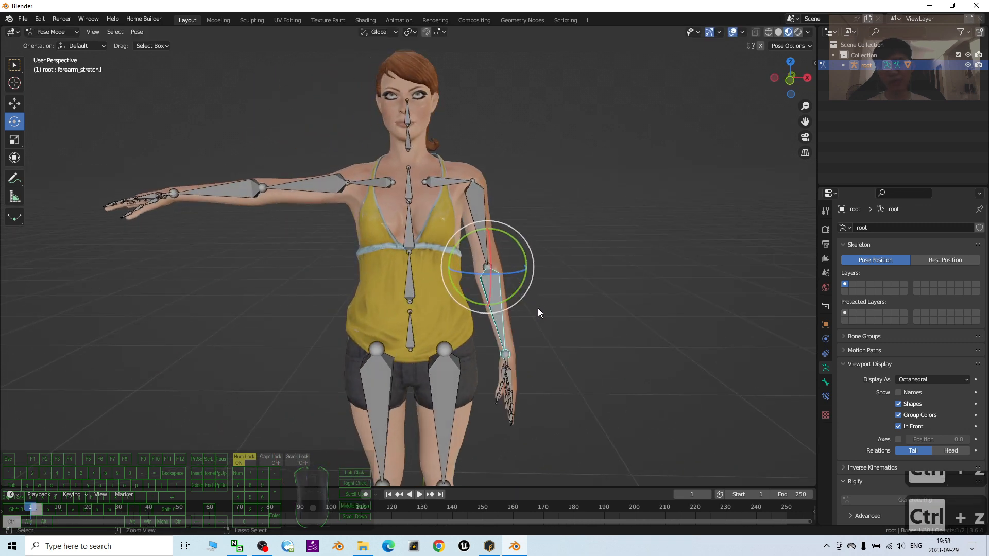
Undo the test rotations of the left arm bones to restore the T-pose.
key(ctrl+z)
key(ctrl+z)
key(ctrl+z)
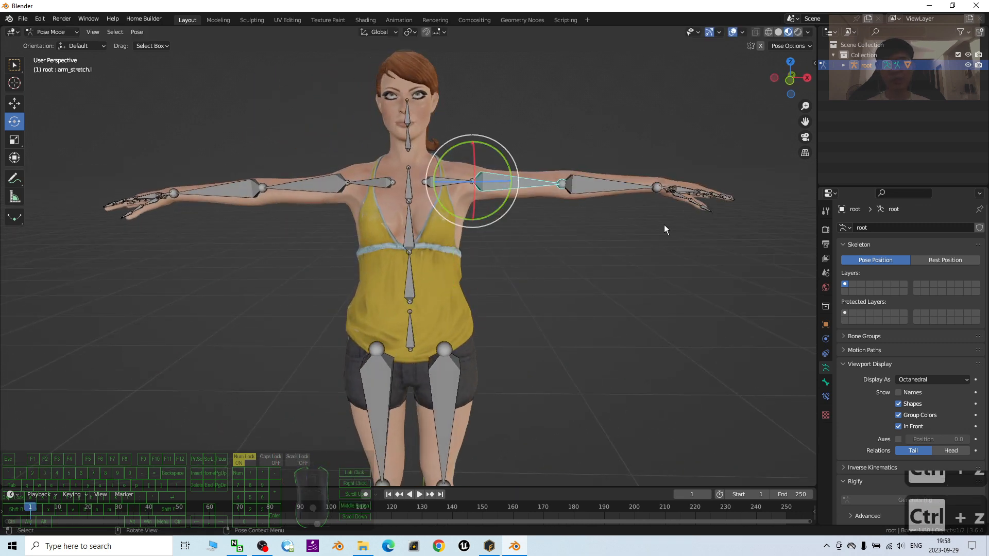
Return to Object Mode and select the Model01 character mesh, framing its face closely.
middle_drag(648, 294, 570, 289)
scroll(548, 141, up, 3)
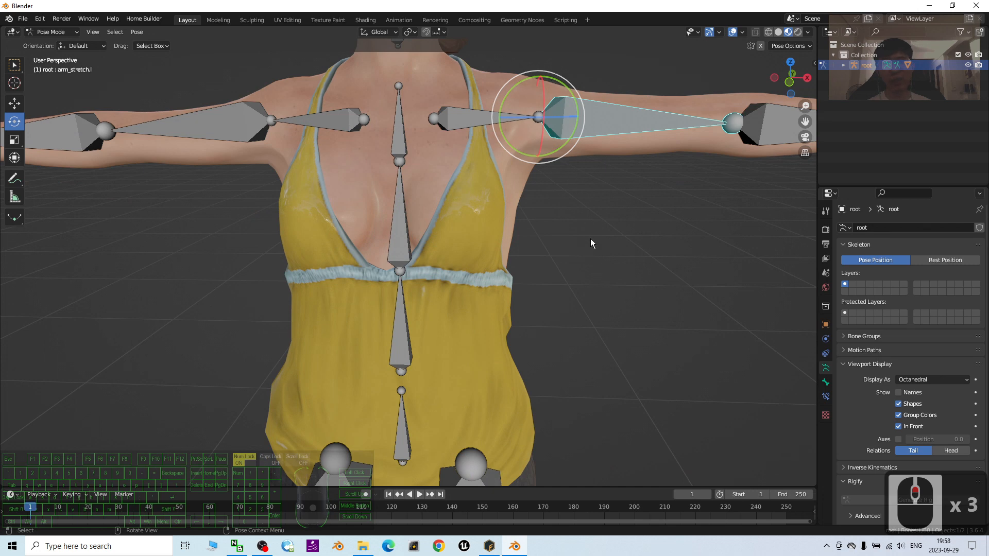
shift+middle_drag(591, 239, 610, 220)
scroll(576, 232, up, 2)
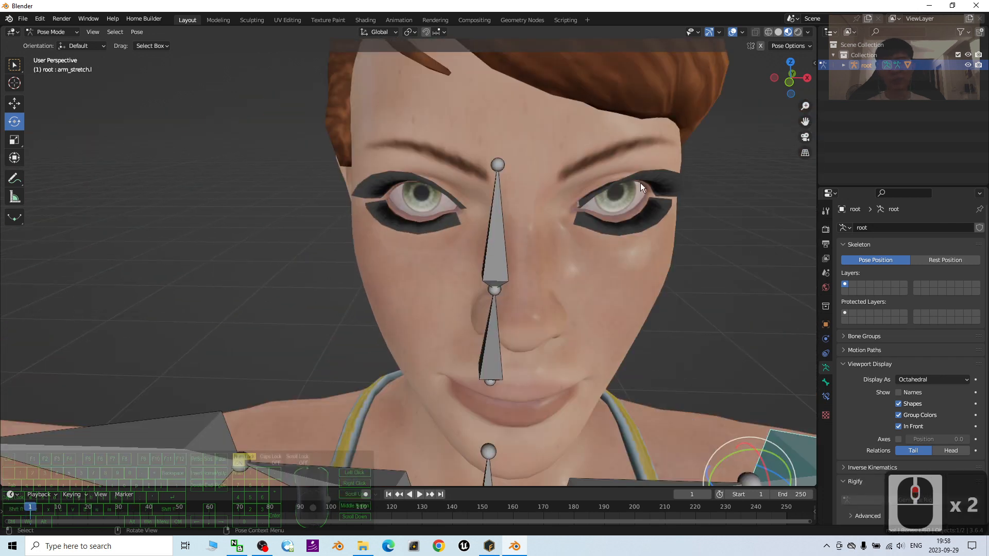
scroll(592, 151, down, 4)
click(457, 224)
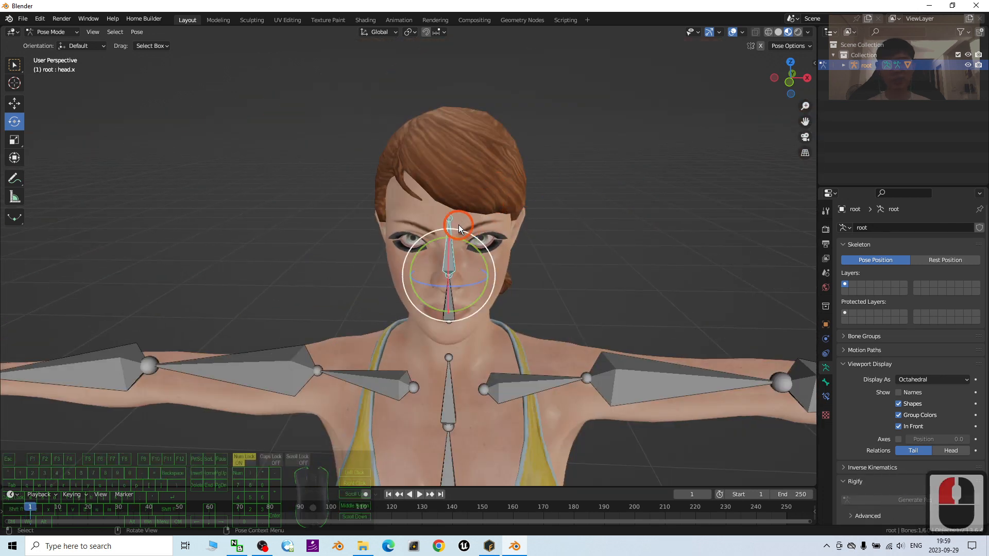
click(66, 34)
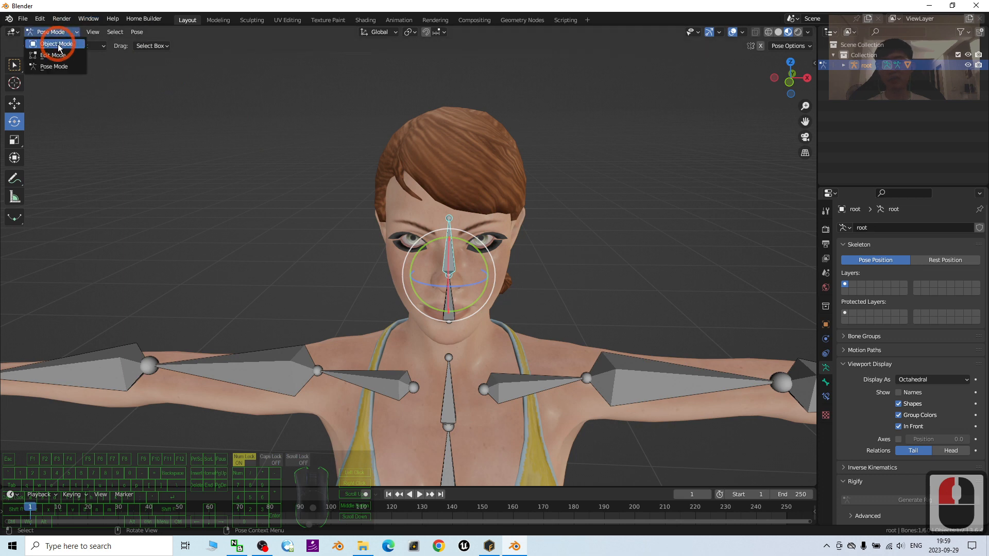
click(51, 36)
click(475, 209)
scroll(563, 230, up, 2)
scroll(564, 230, up, 2)
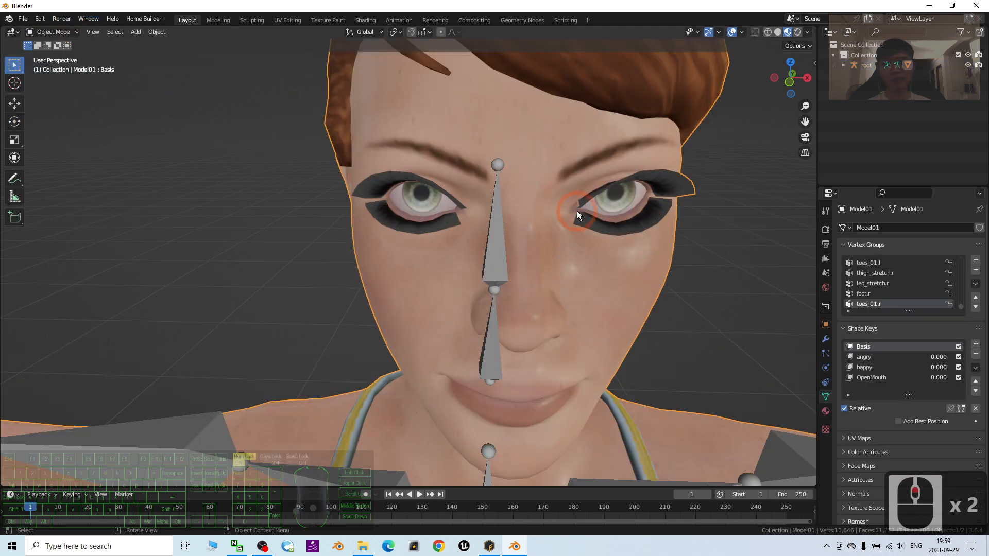
Switch to Mixamo Fuse, examine the original character's eyelashes up close, and return to Blender.
mouse_move(489, 551)
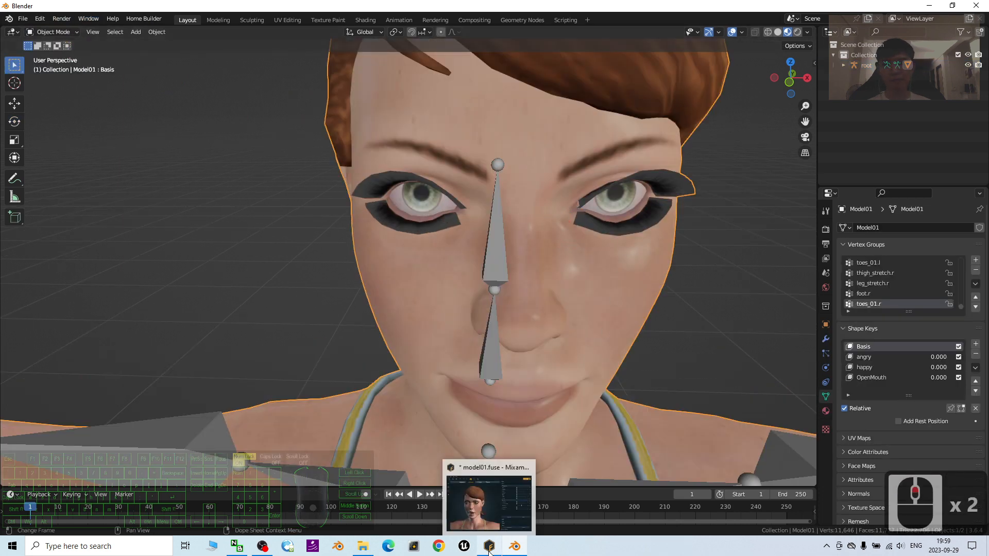
click(493, 529)
scroll(608, 236, up, 6)
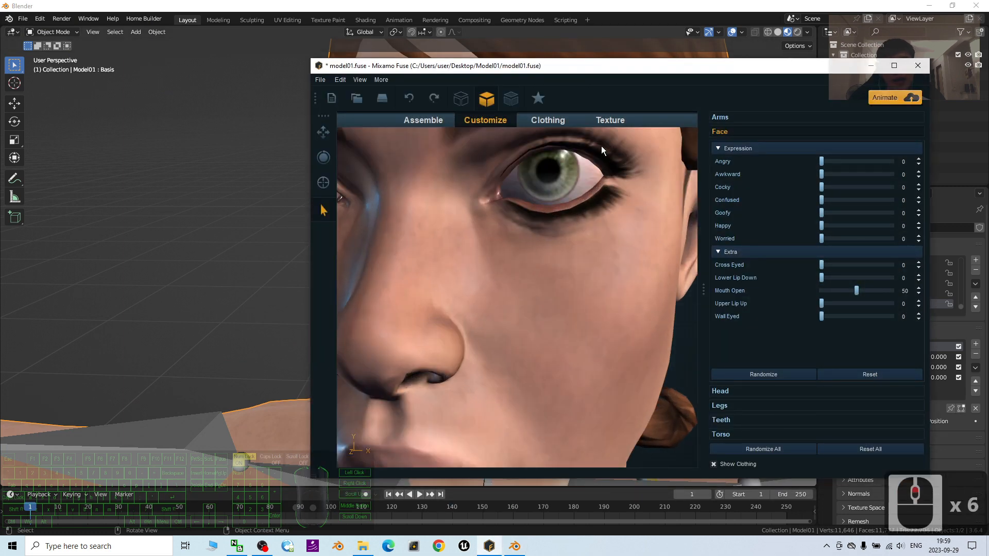
click(871, 65)
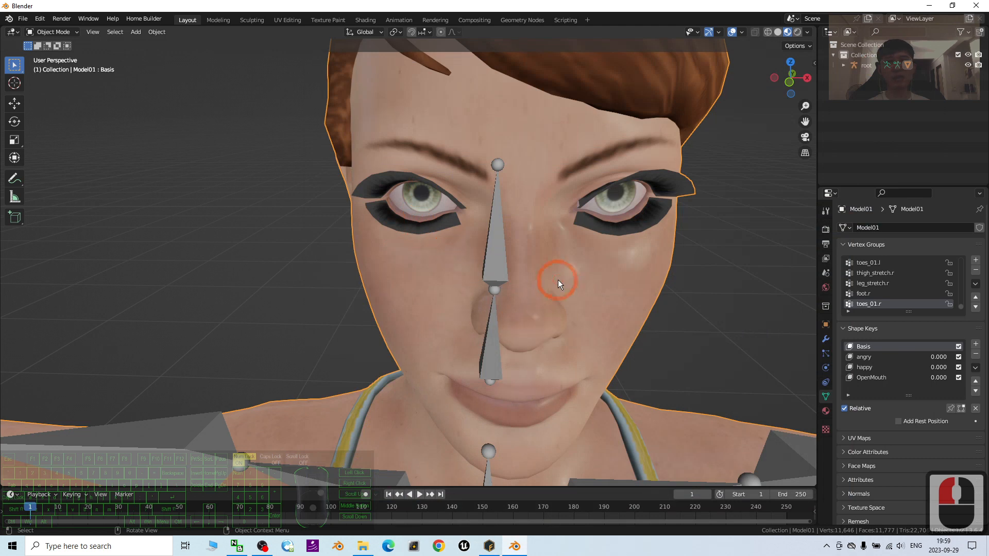
Set the Body material's Blend Mode to Alpha Hashed on the Model01 mesh and check the eyelashes.
click(826, 411)
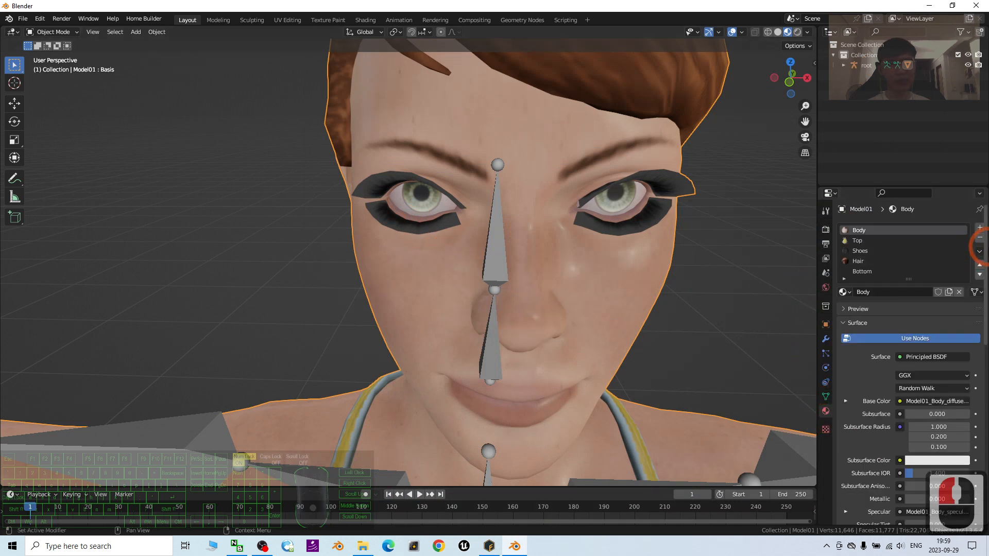
click(860, 241)
click(900, 230)
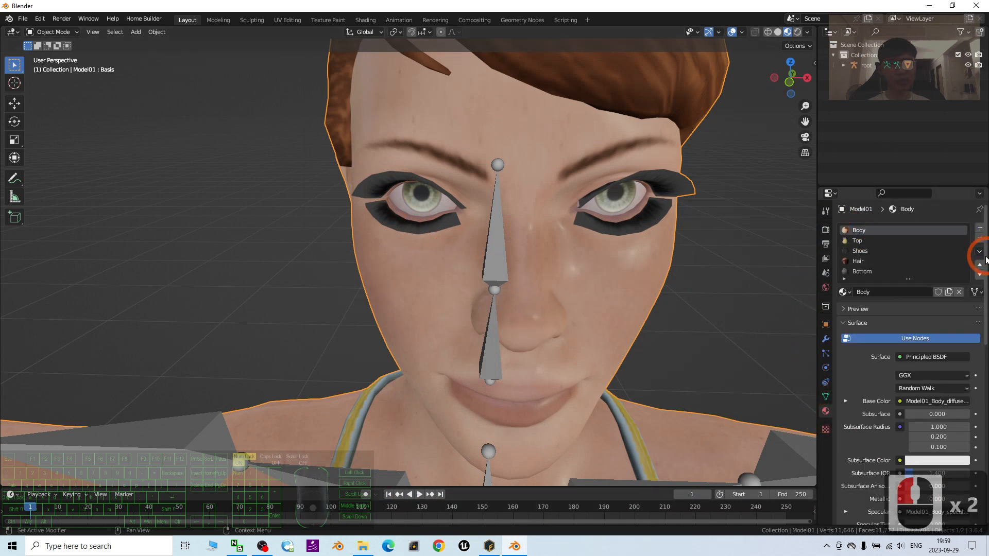
drag(985, 259, 982, 434)
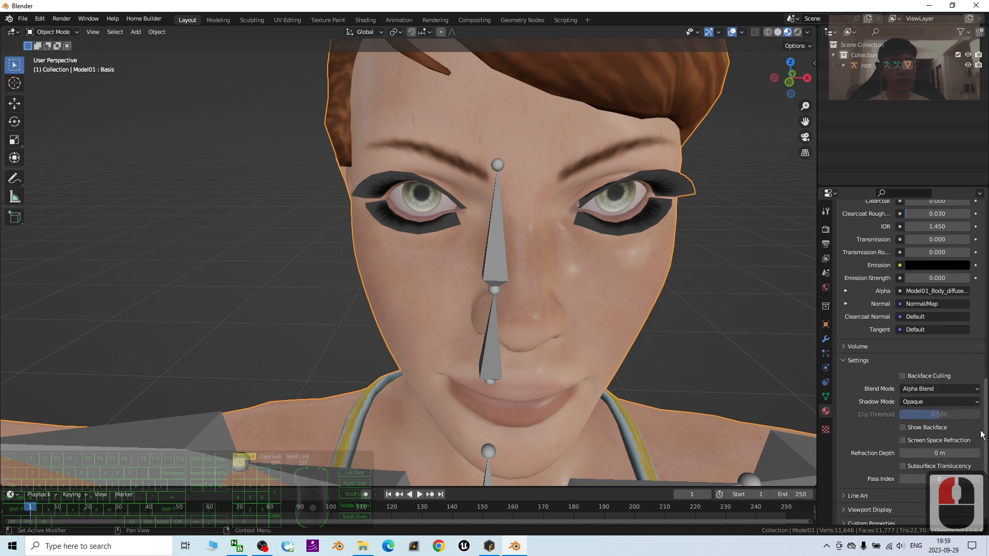
click(922, 390)
click(933, 423)
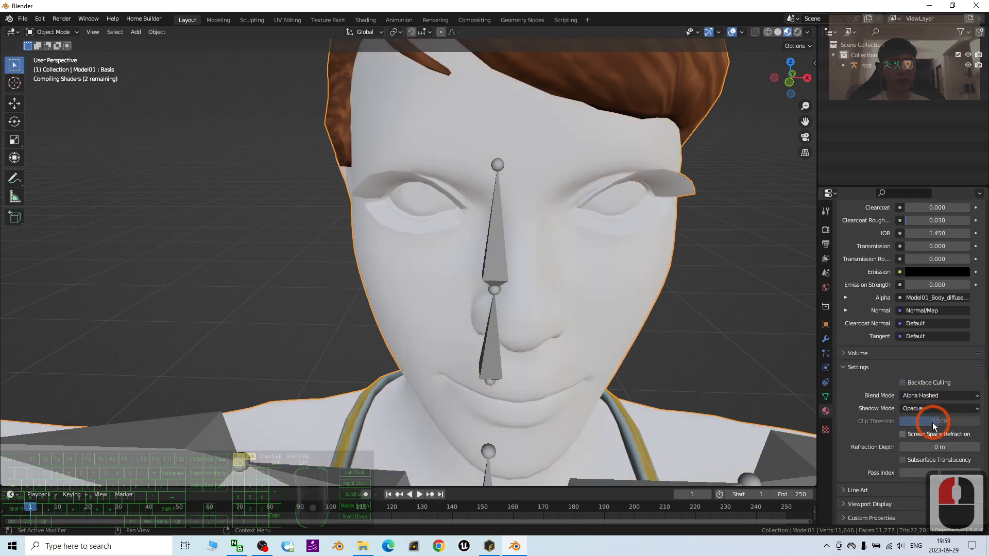
middle_drag(747, 329, 476, 208)
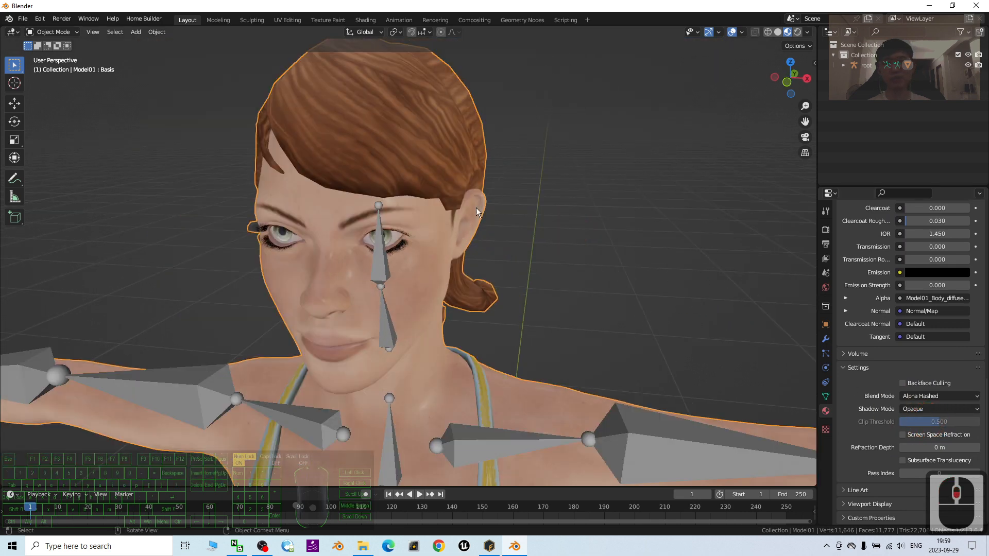
Set the Hair material's Blend Mode to Alpha Hashed.
scroll(905, 221, up, 20)
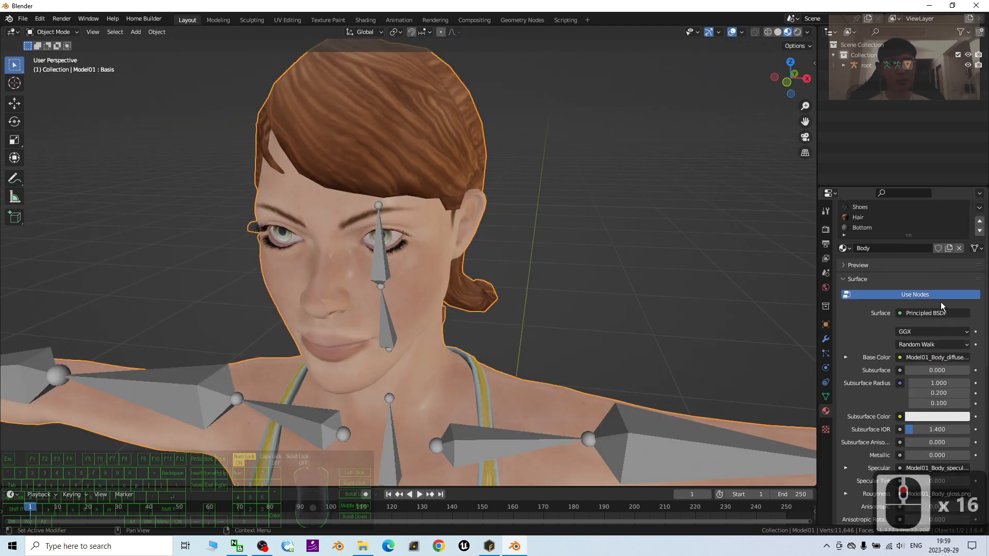
click(858, 261)
scroll(971, 380, down, 15)
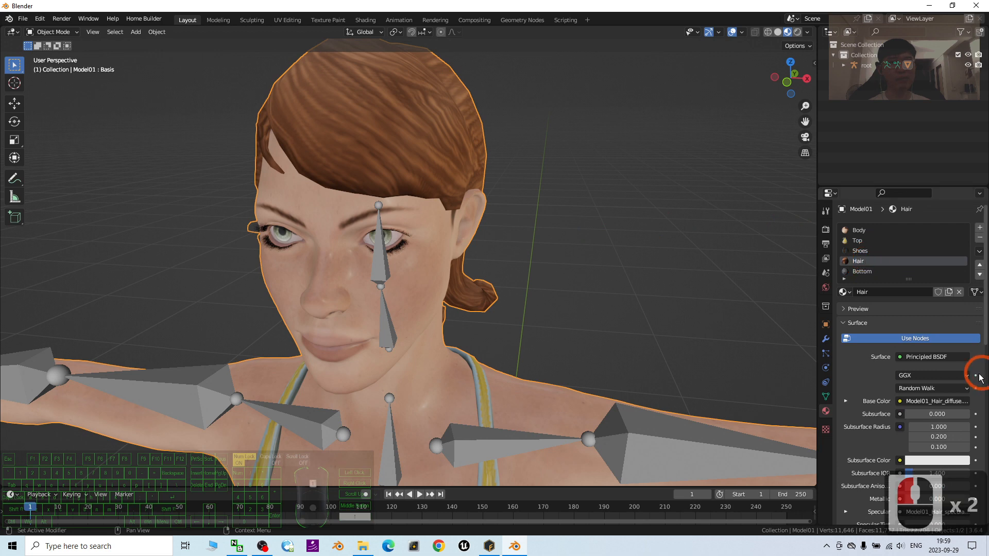
scroll(971, 379, down, 6)
click(930, 383)
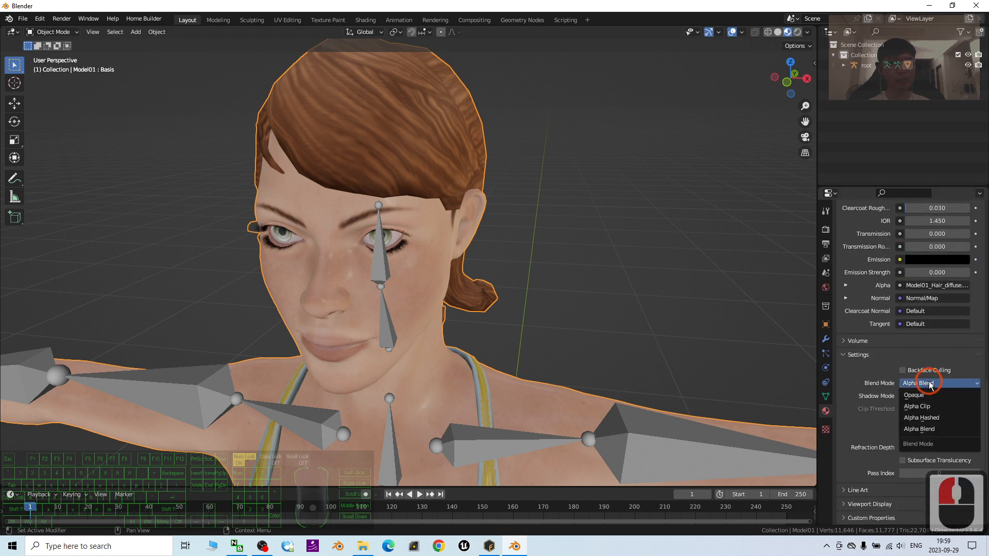
click(924, 418)
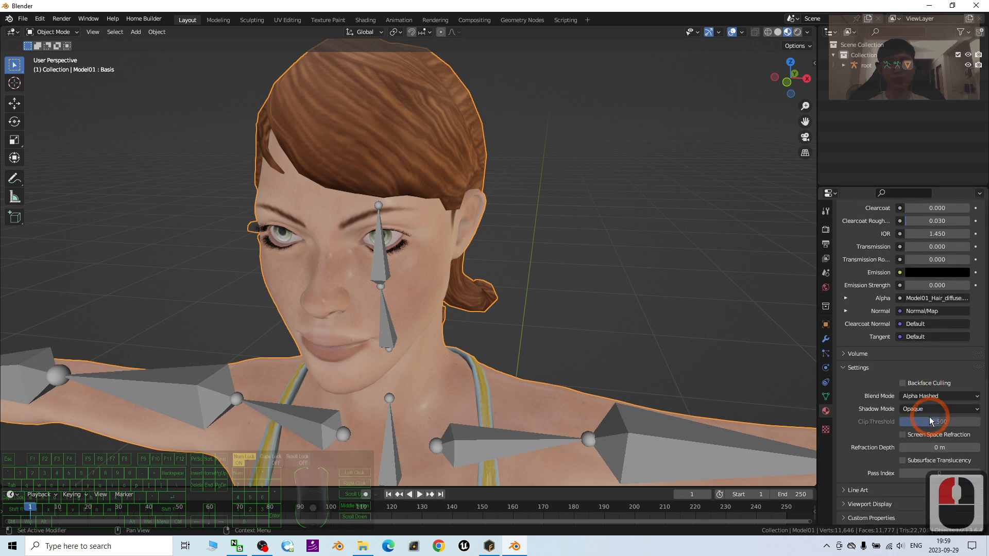
Remove the Model01_Top_specular.png texture from the Specular input of the Model01 mesh's Top material.
click(937, 396)
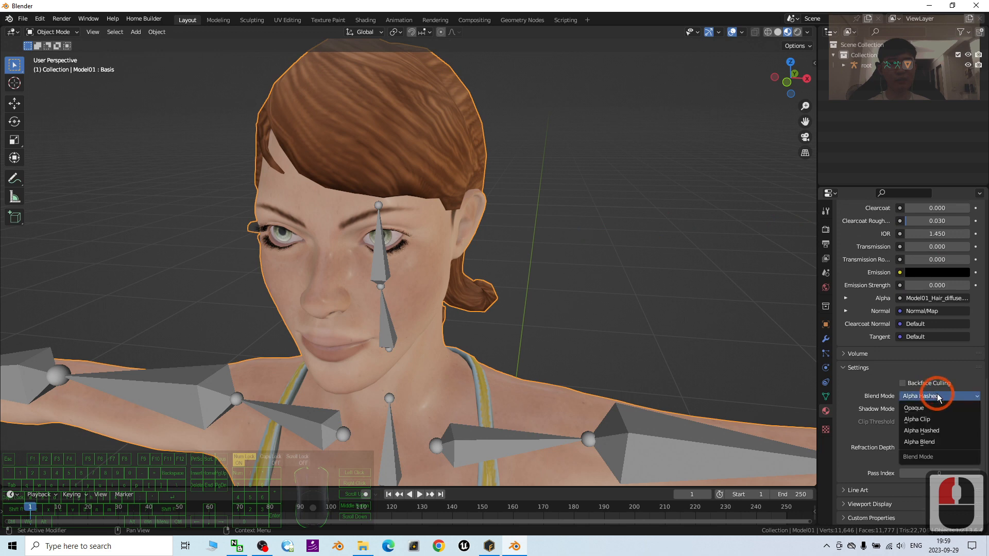
middle_drag(565, 320, 570, 313)
scroll(556, 312, down, 4)
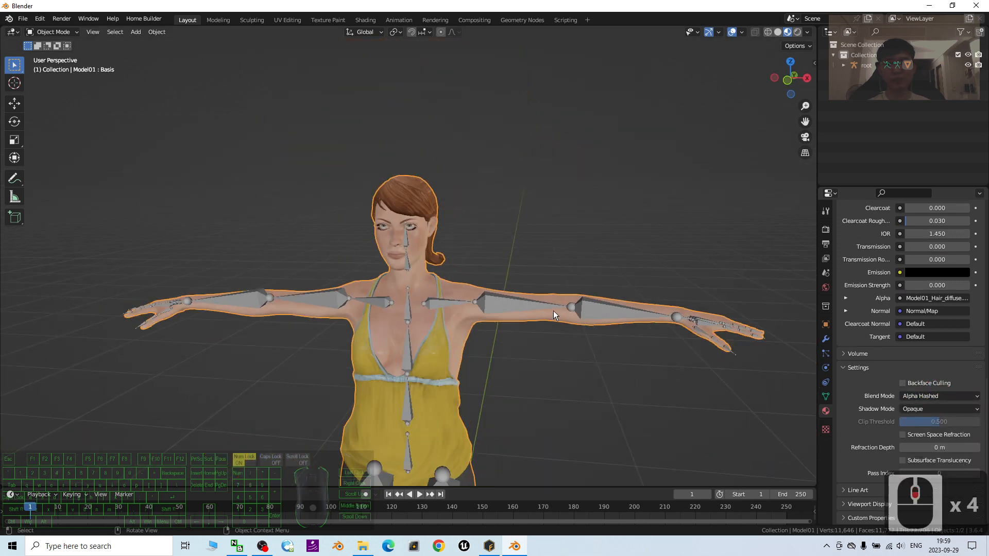
shift+middle_drag(559, 285, 459, 132)
scroll(536, 216, up, 4)
scroll(566, 222, down, 3)
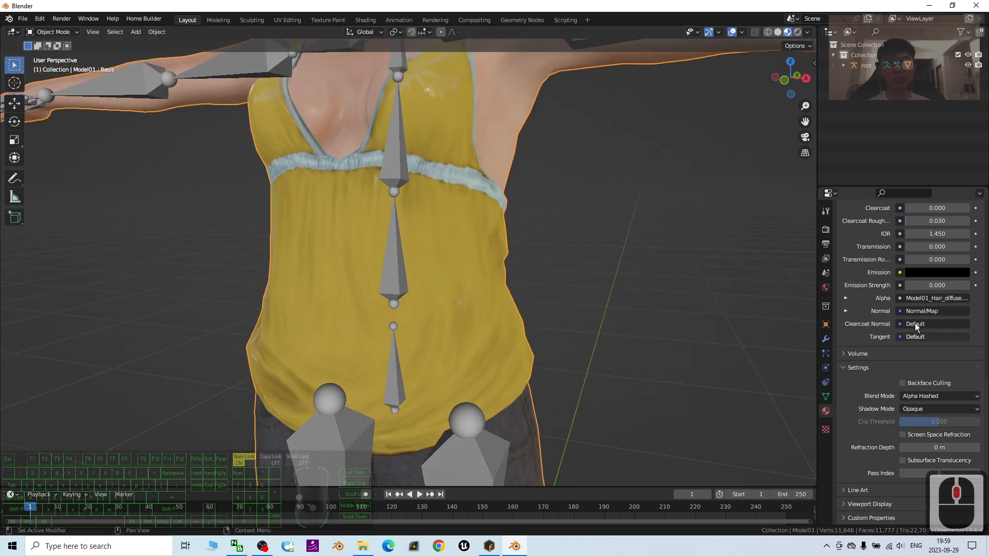
scroll(922, 327, up, 20)
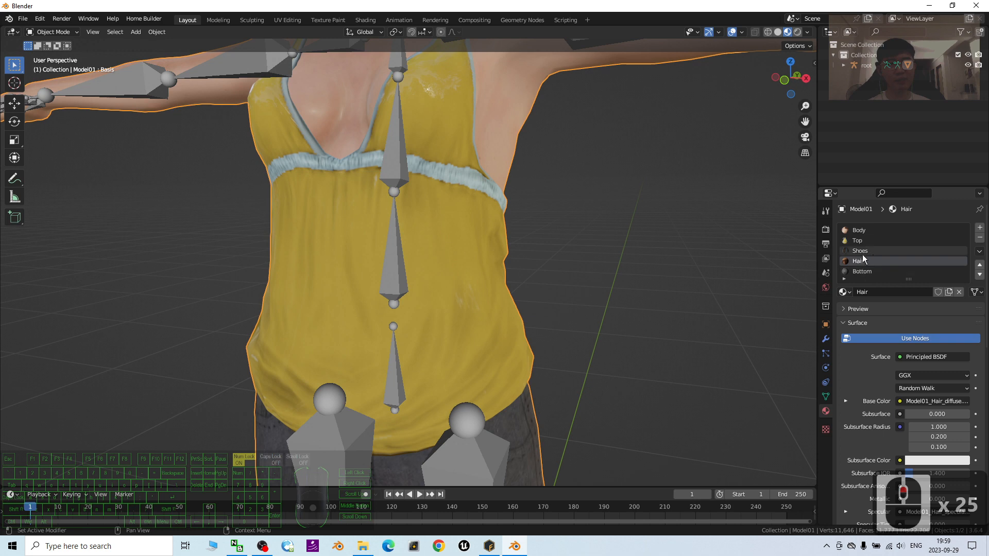
click(860, 241)
scroll(947, 400, down, 20)
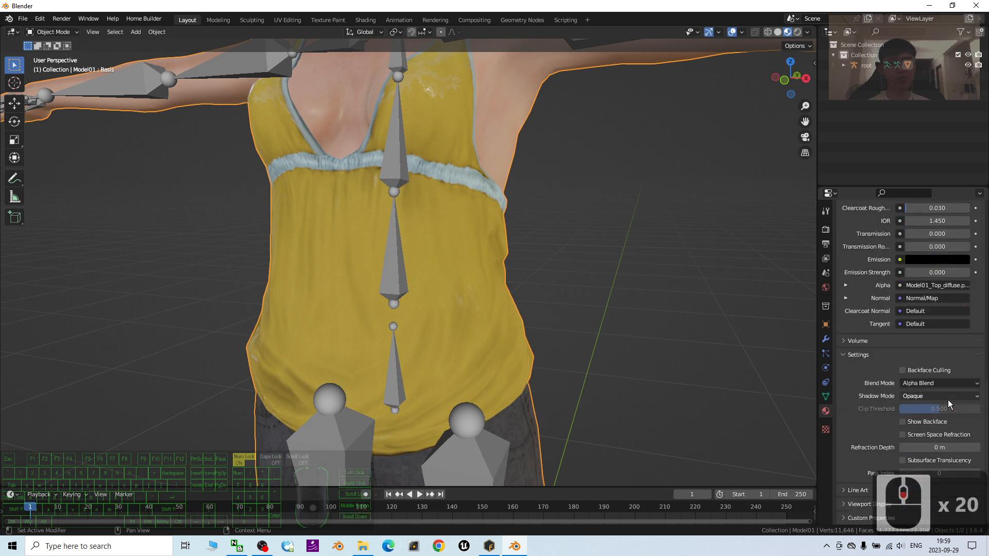
scroll(948, 398, up, 2)
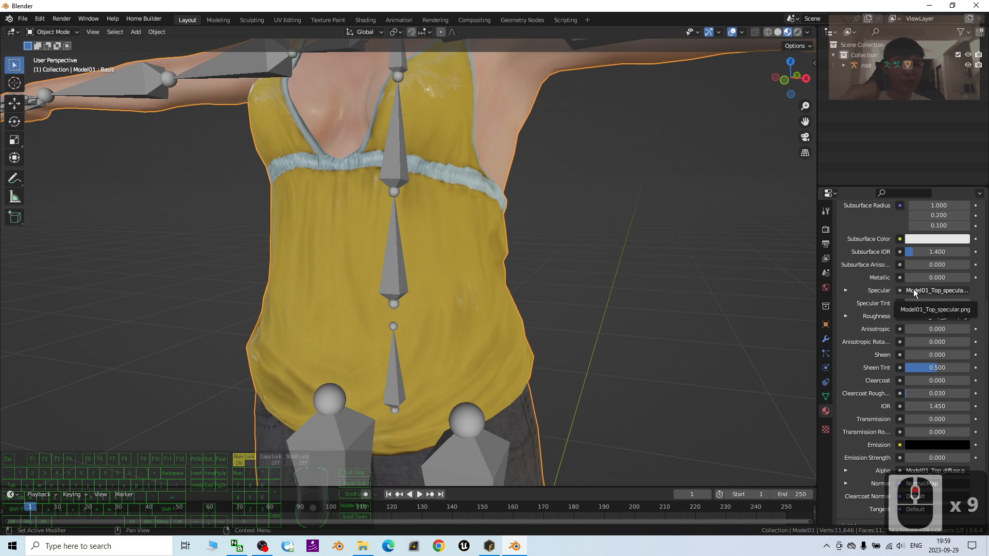
click(899, 290)
scroll(727, 168, up, 20)
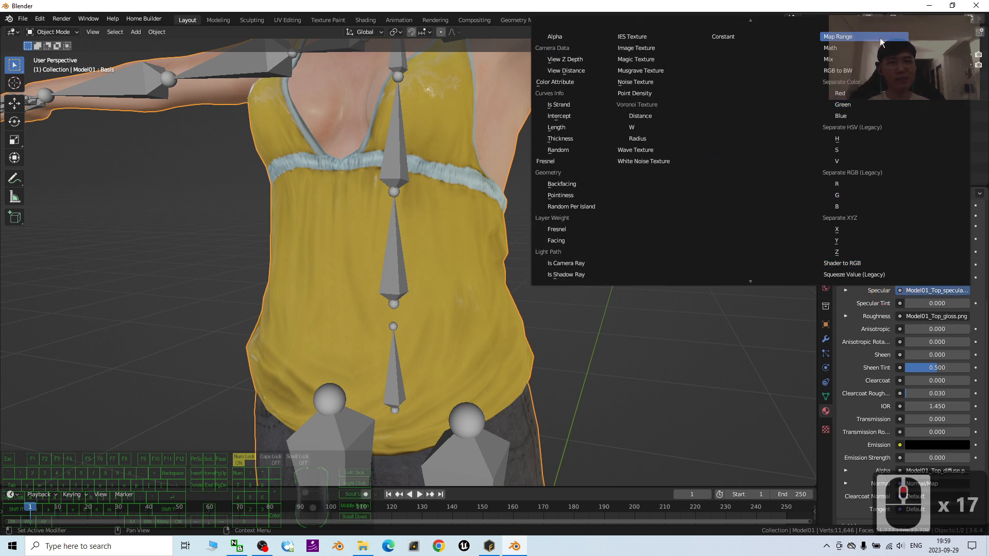
scroll(922, 46, up, 7)
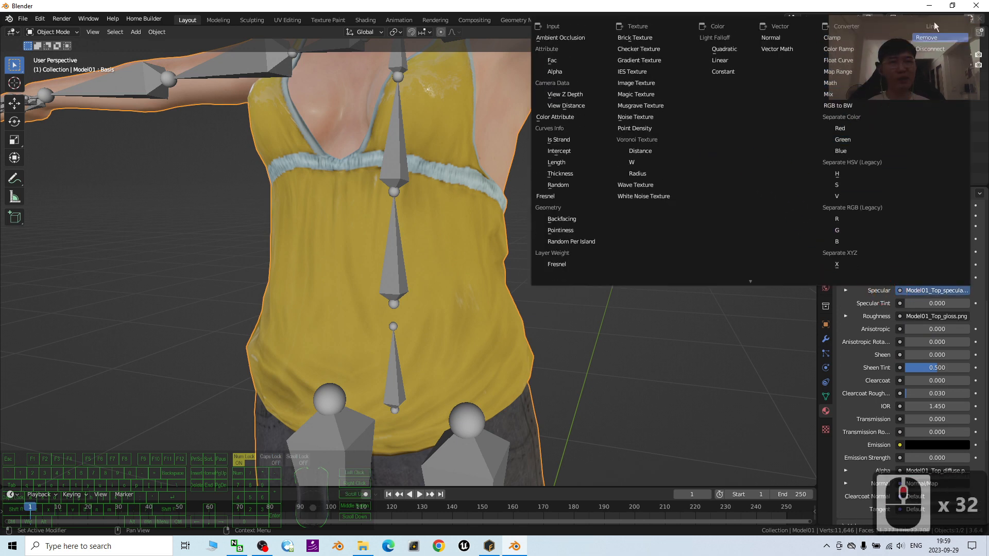
click(927, 38)
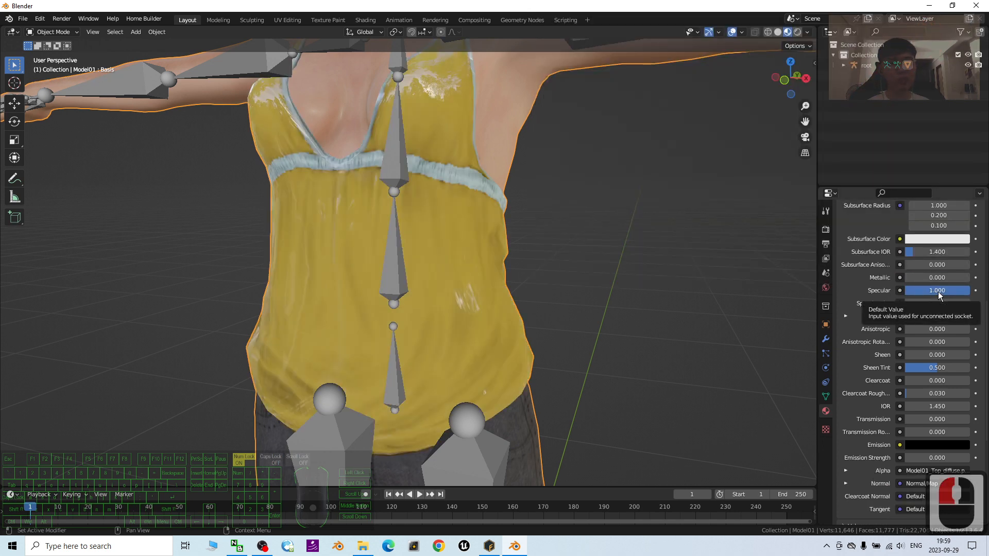
Set the Top material's Specular value to 0 and check the yellow top's shine in the viewport.
click(937, 292)
text(0)
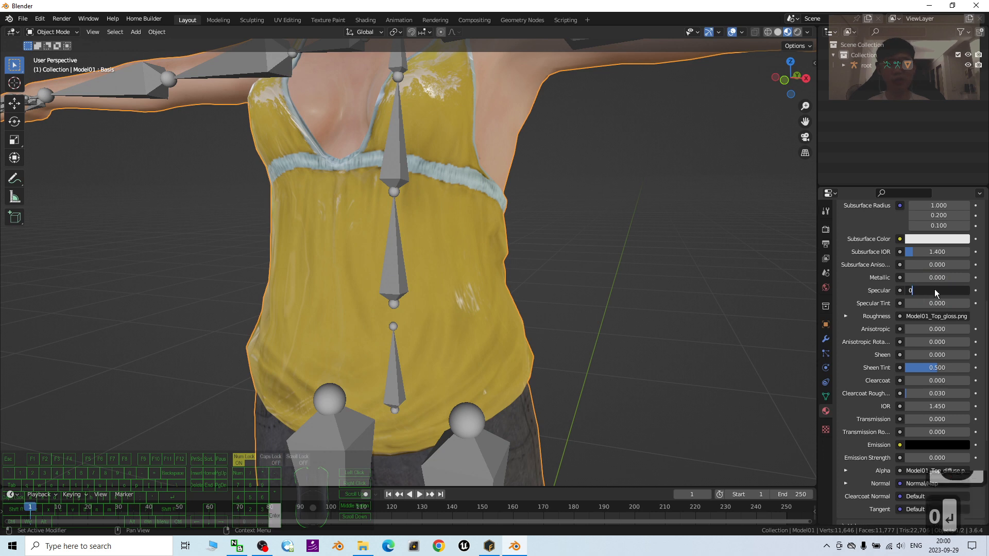
key(Return)
scroll(385, 244, down, 5)
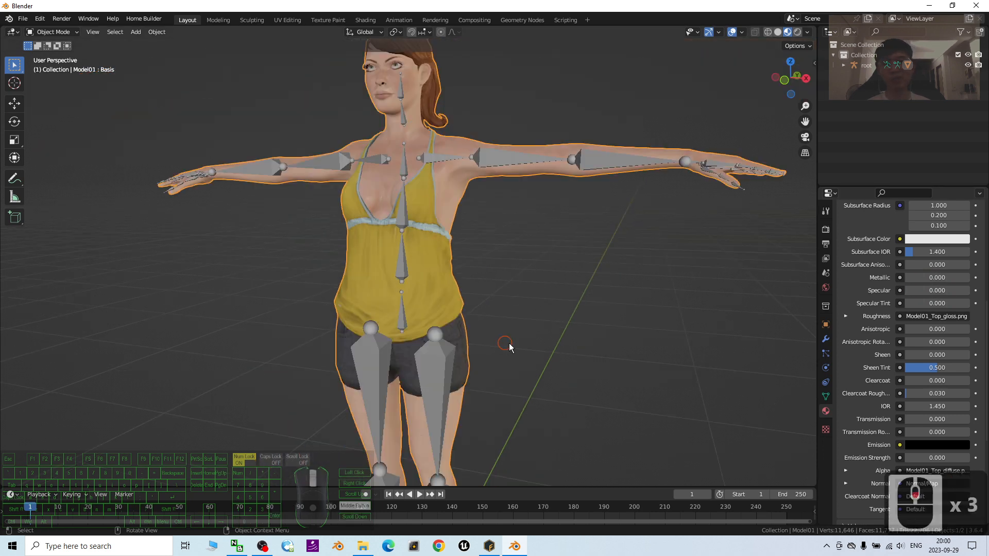
middle_drag(509, 343, 526, 289)
scroll(509, 352, down, 4)
scroll(524, 202, up, 6)
scroll(543, 179, down, 1)
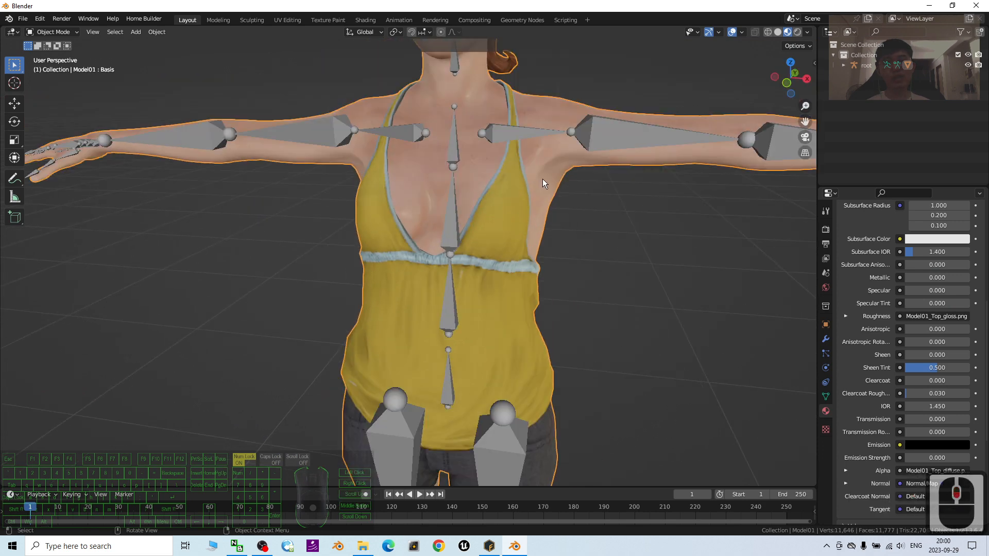
shift+middle_drag(542, 179, 552, 357)
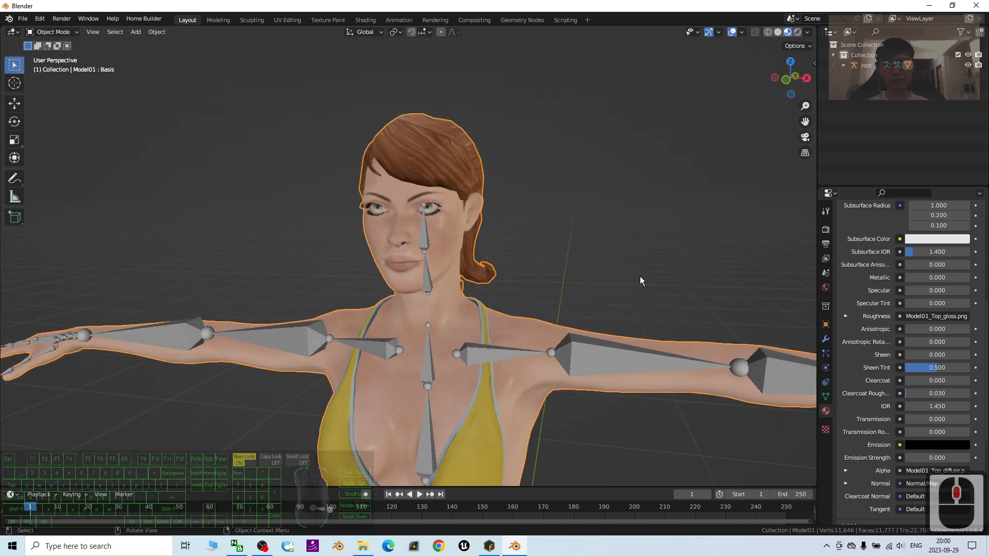
Show the Model01 mesh's shape keys and test their values while viewing the face up close.
click(825, 396)
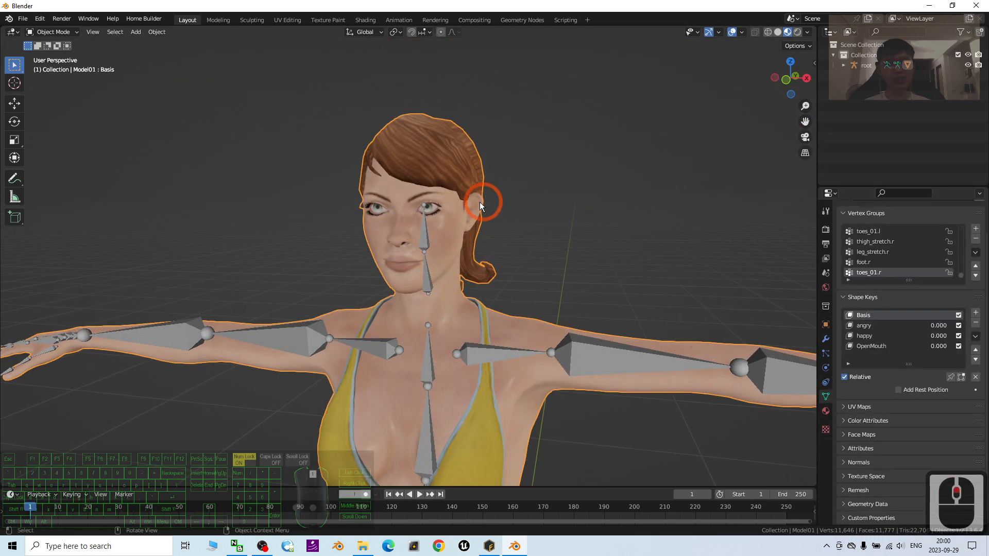
scroll(567, 215, up, 2)
shift+middle_drag(637, 263, 634, 269)
mouse_move(935, 338)
mouse_down()
mouse_move(961, 339)
mouse_move(927, 338)
mouse_move(962, 328)
mouse_move(927, 329)
mouse_move(942, 348)
mouse_move(962, 347)
mouse_move(927, 348)
mouse_up()
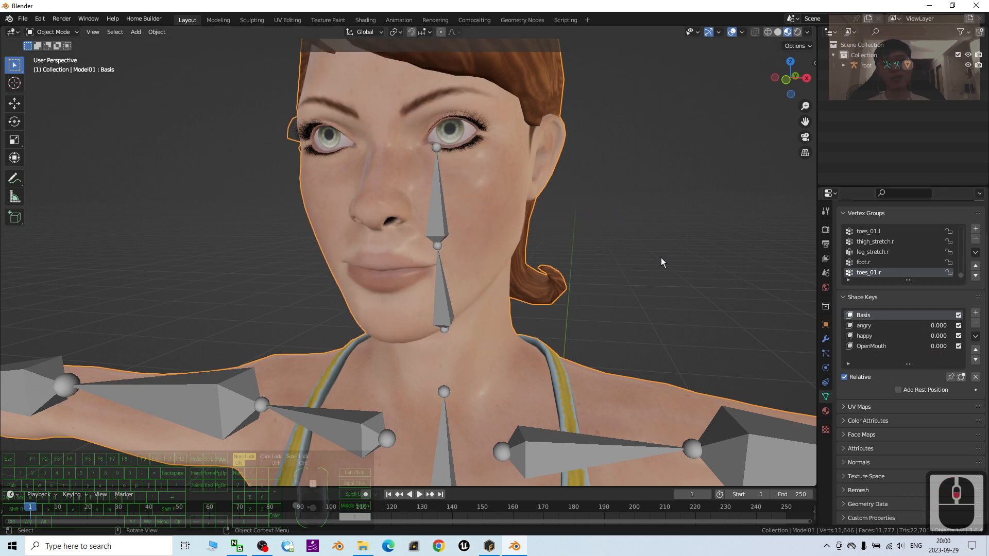
Examine the whole character from head to feet, including the face, top, arms and rig bones.
scroll(419, 232, down, 5)
scroll(419, 233, up, 3)
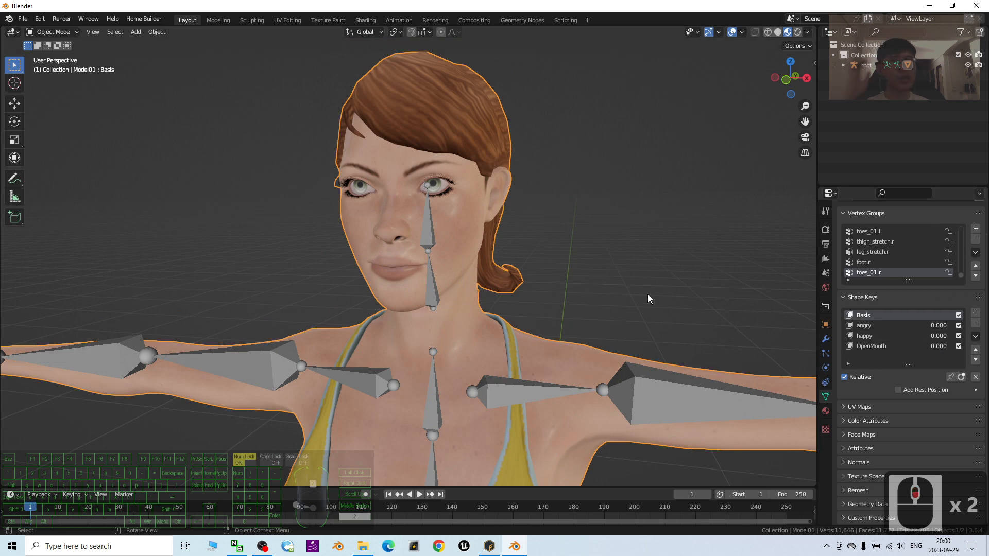
scroll(604, 314, down, 3)
scroll(515, 342, down, 1)
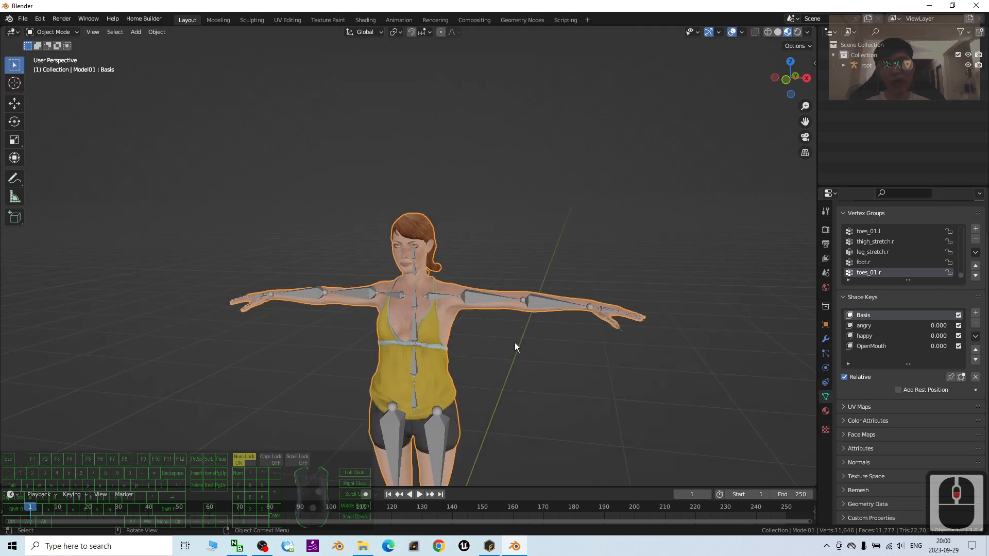
scroll(516, 336, up, 5)
scroll(542, 418, down, 3)
shift+middle_drag(543, 418, 578, 267)
scroll(558, 257, down, 3)
scroll(551, 258, up, 1)
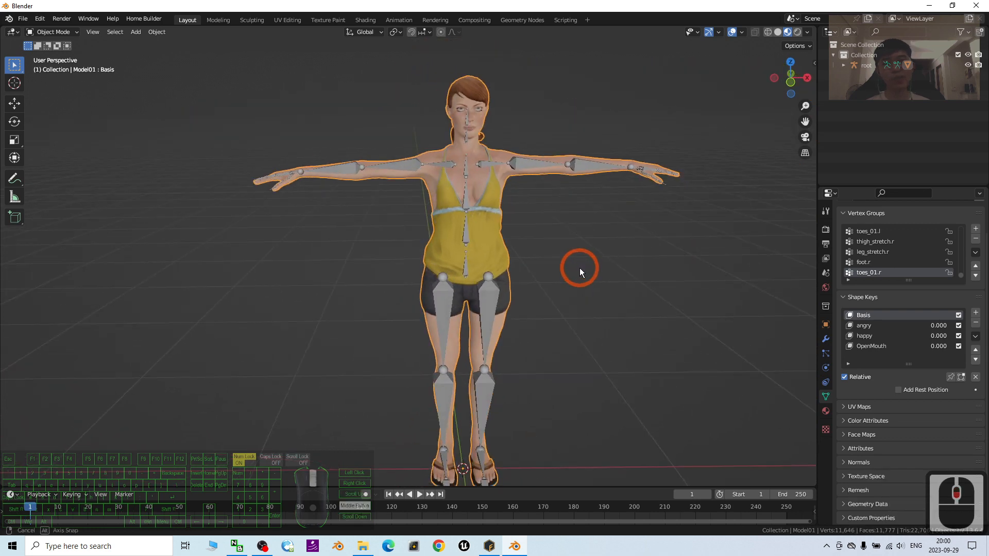
scroll(578, 267, up, 3)
shift+middle_drag(665, 189, 577, 325)
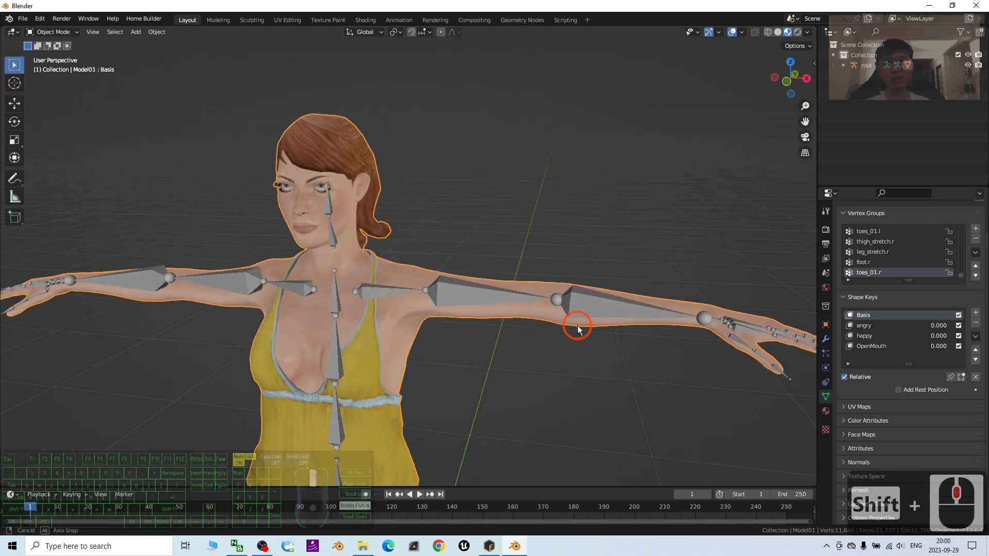
shift+middle_drag(399, 331, 446, 317)
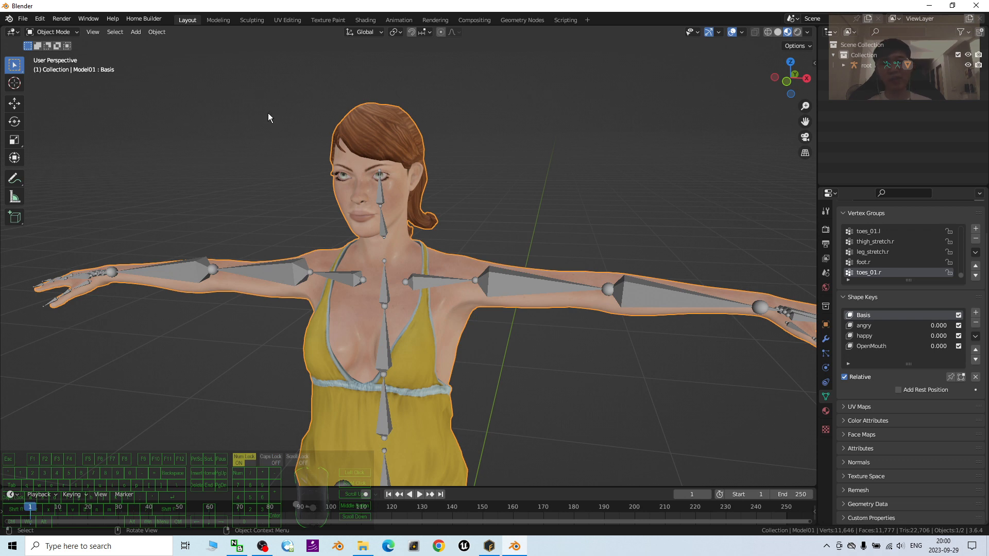
Shrink the Blender window and arrange it beside the Model01 folder so the folder's files are visible.
double_click(490, 6)
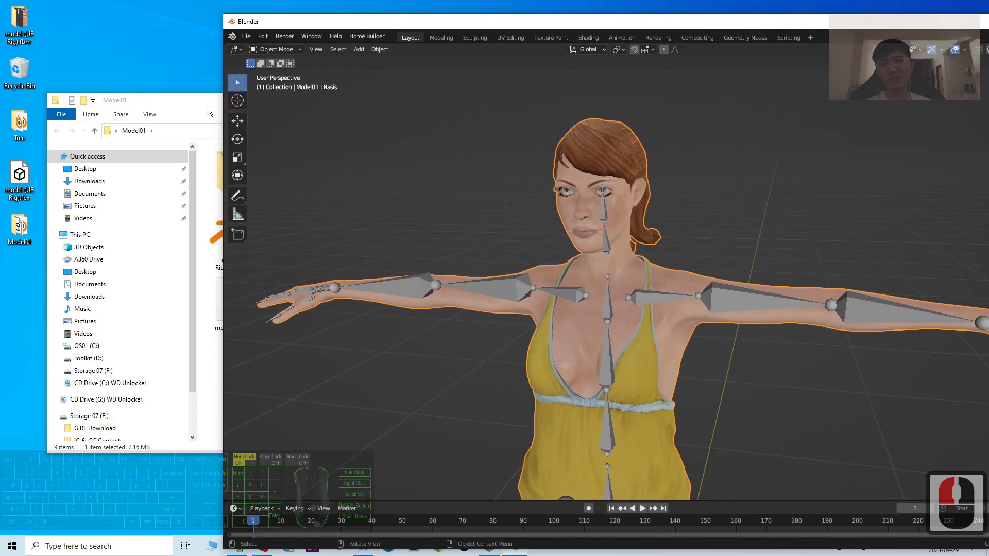
click(167, 95)
click(246, 36)
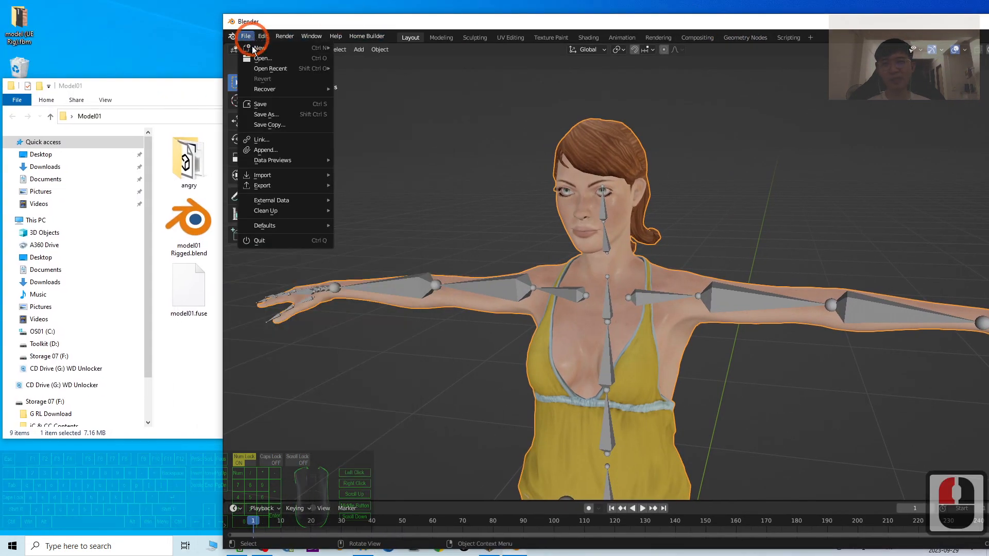
drag(364, 20, 395, 17)
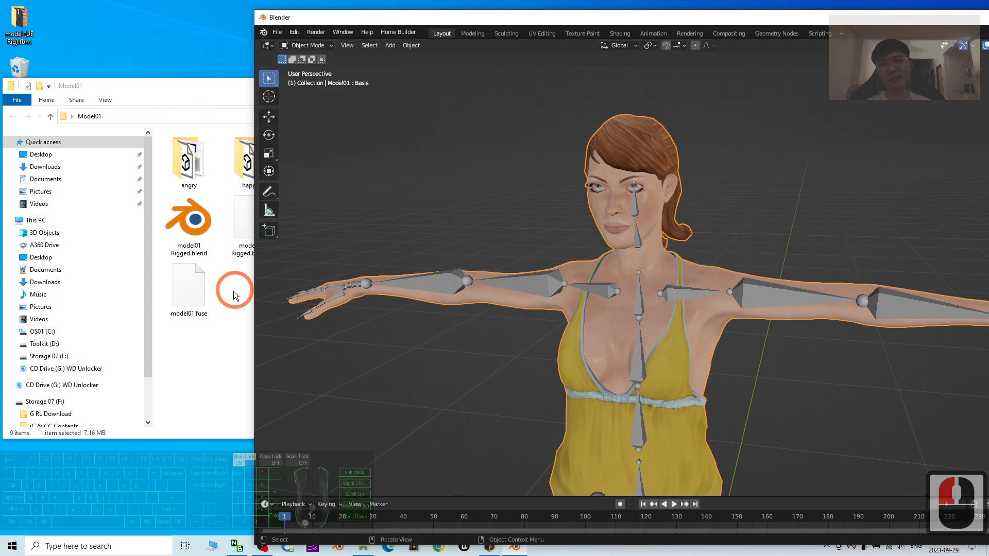
Save the scene as "Model01 Animation & Game Ready.blend" in the Desktop's Model01 folder.
click(277, 32)
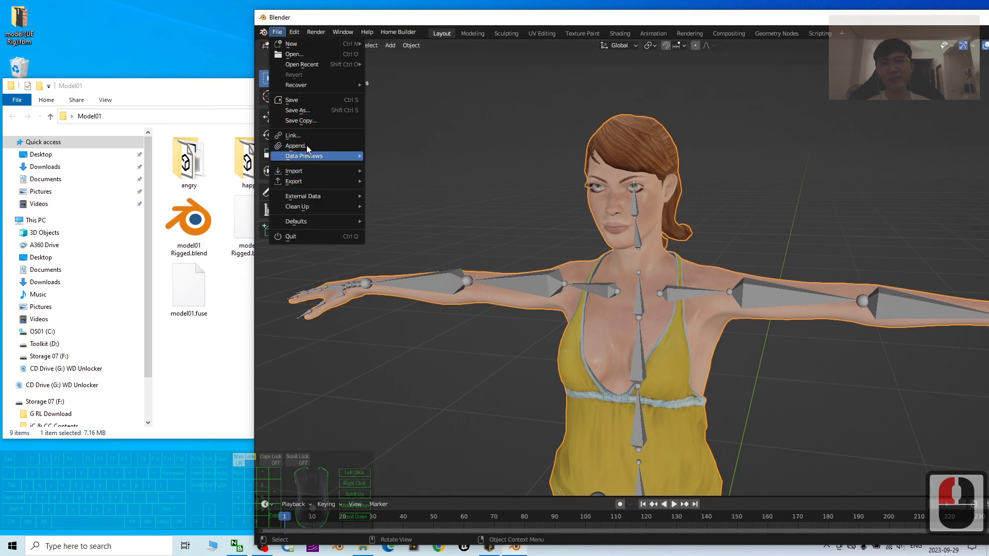
click(308, 110)
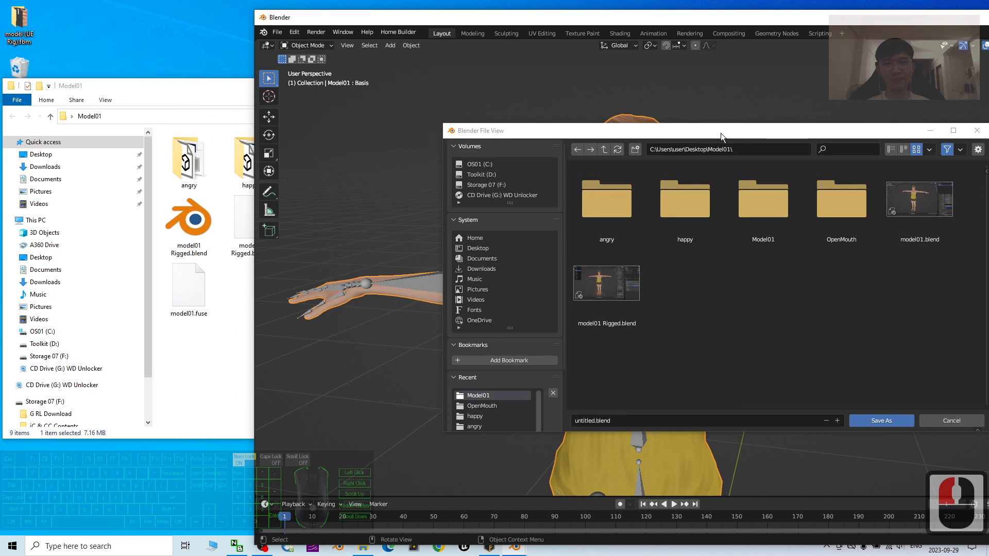
drag(723, 133, 596, 130)
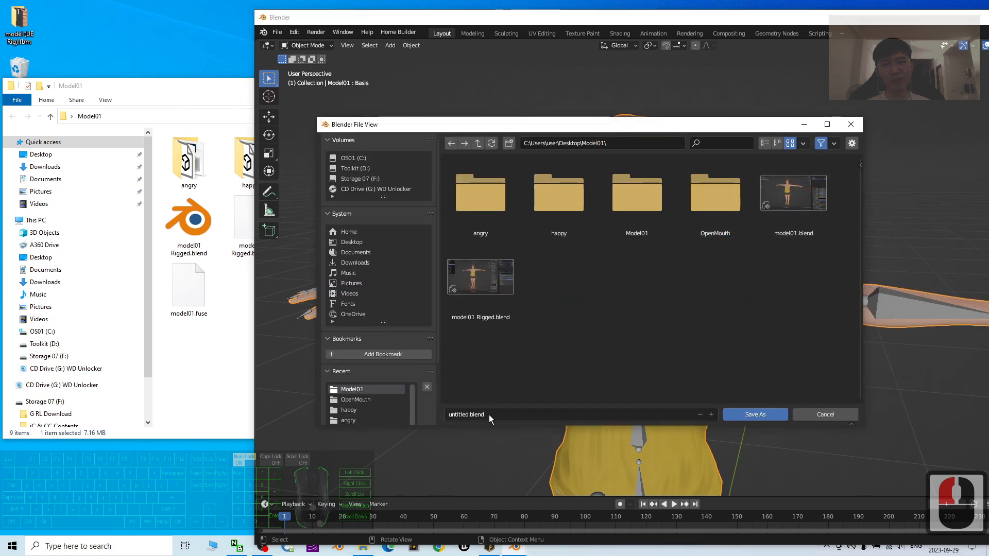
click(533, 416)
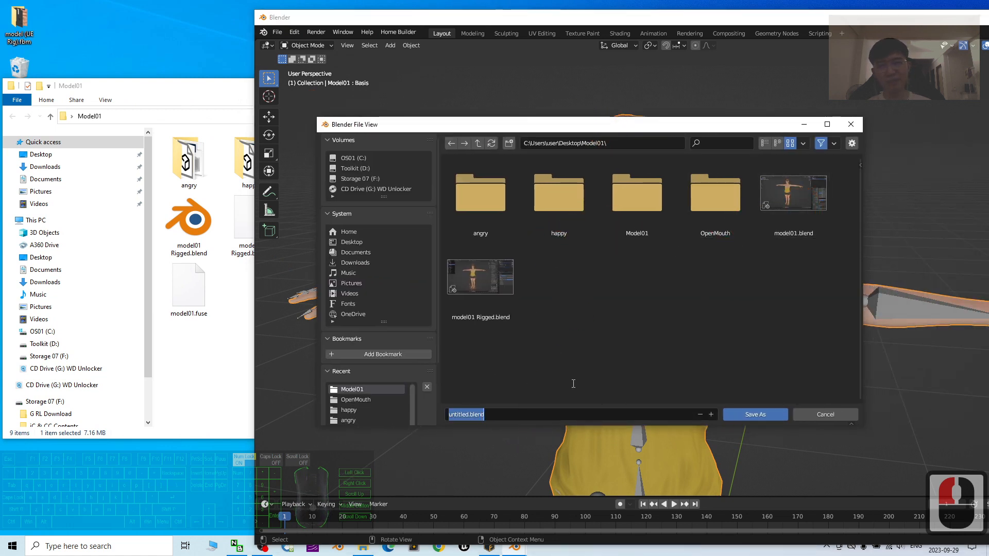
text(Mod)
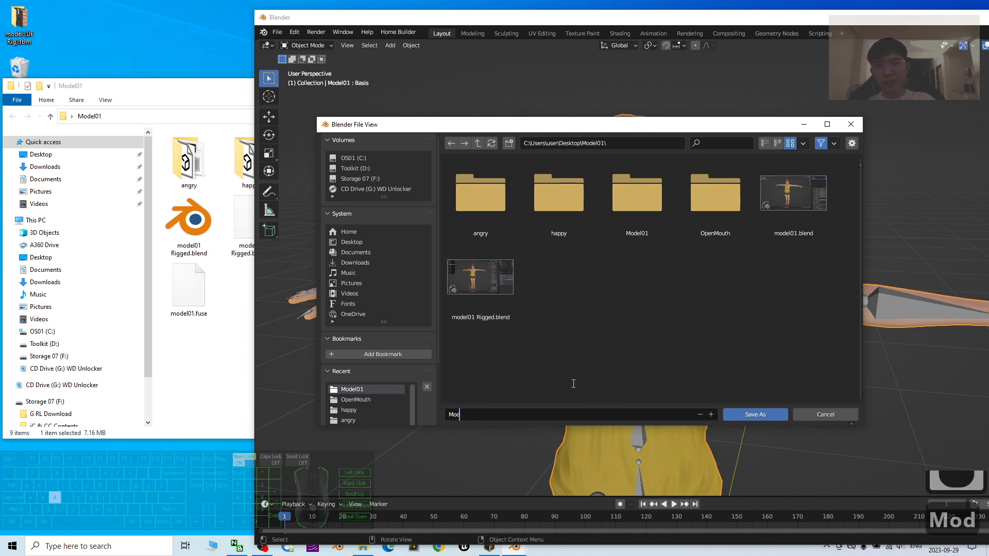
text(el01 A)
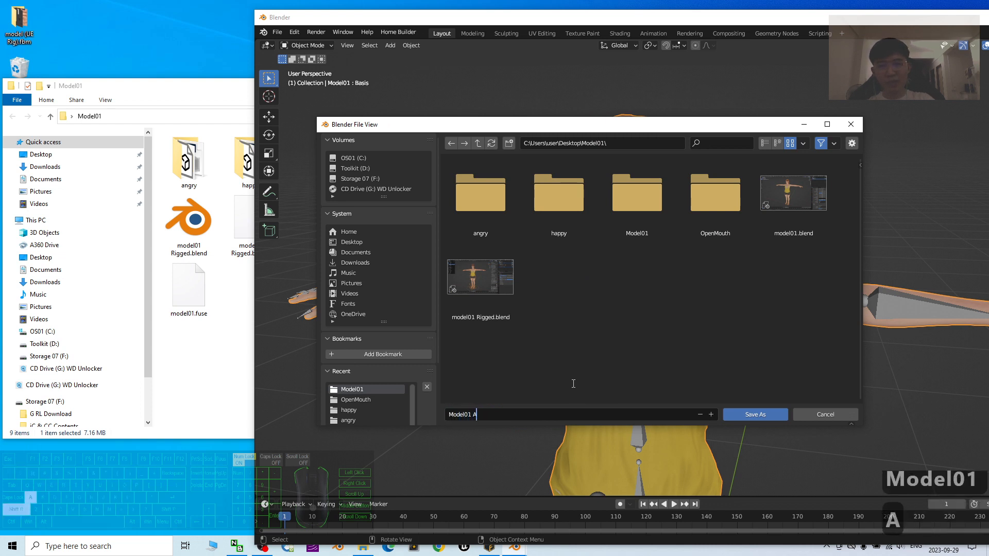
text(nimation)
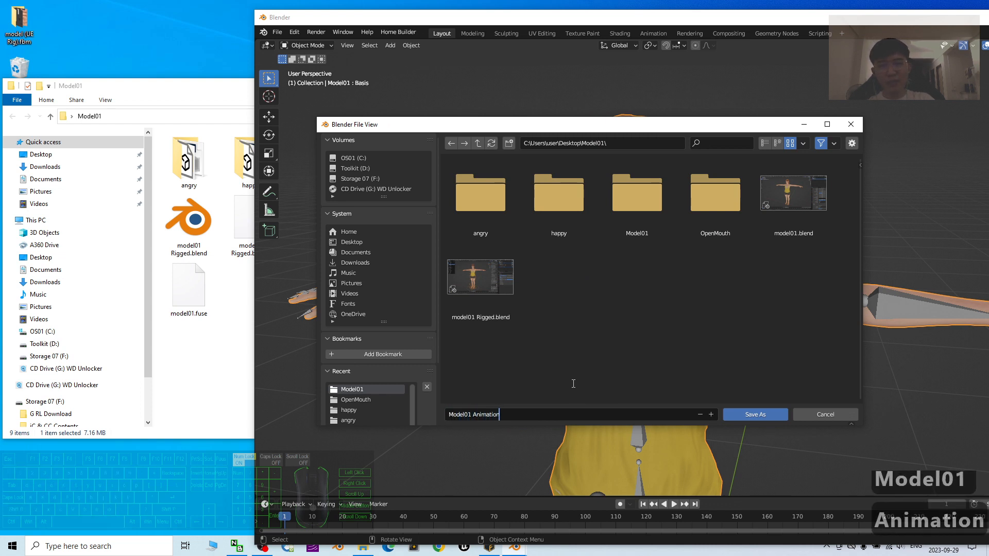
text( &)
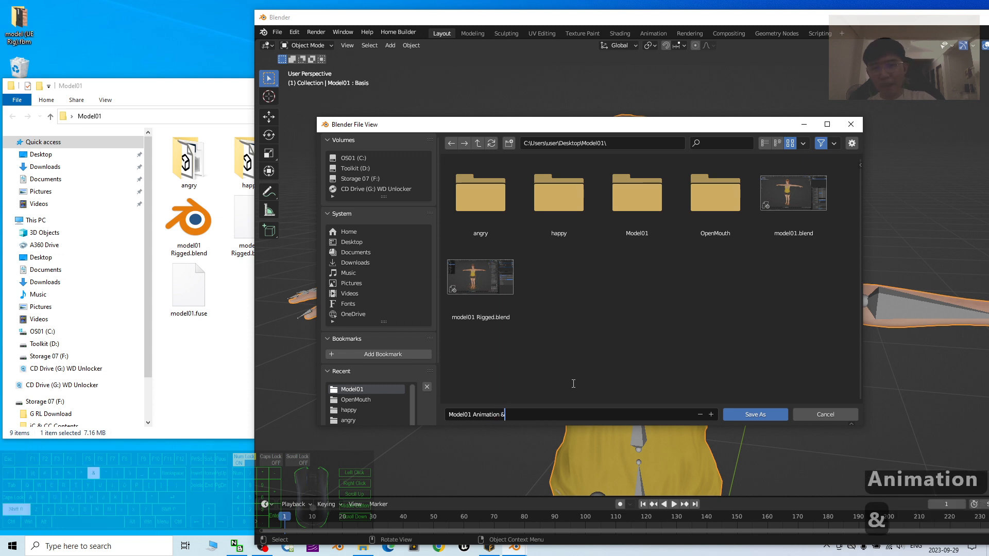
text( Game Ready.blend)
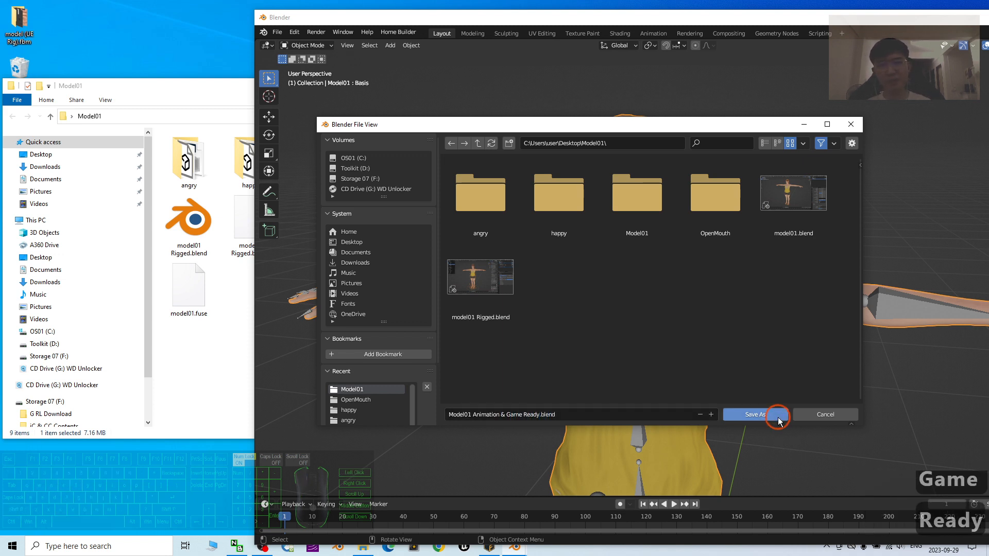
click(778, 417)
click(778, 416)
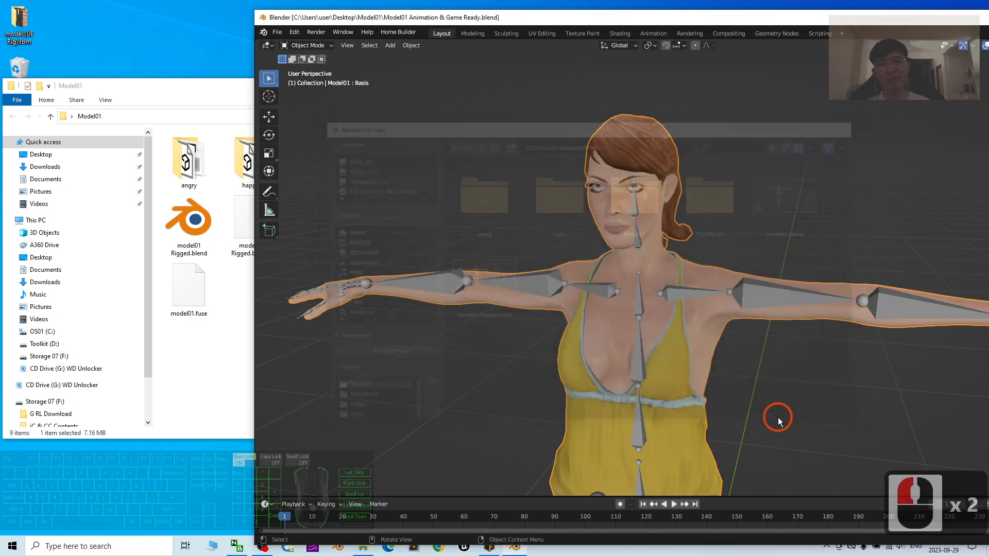
Export the character as "Model01 Animation & Game Ready.fbx" to the Model01 folder, using Path Mode Copy with embedded textures.
click(278, 33)
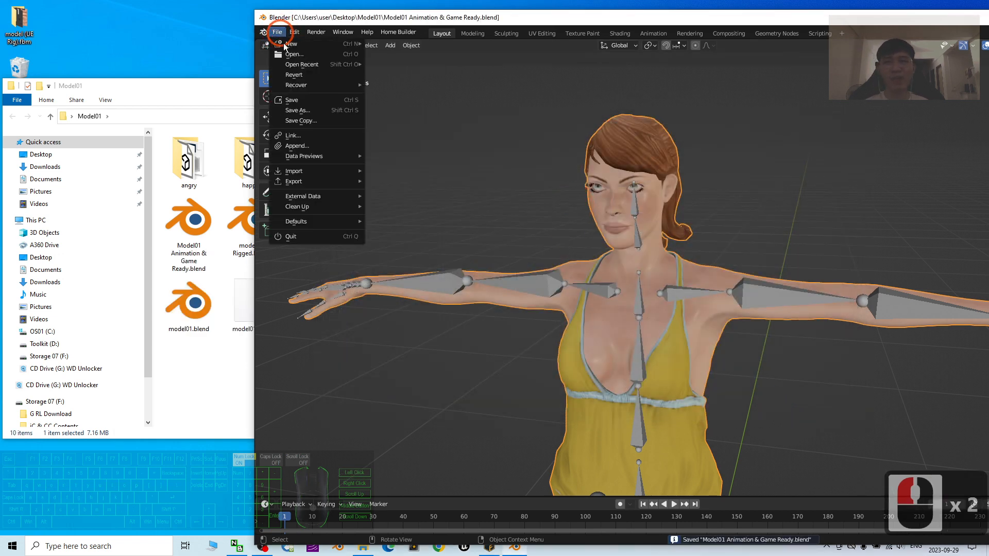
click(301, 180)
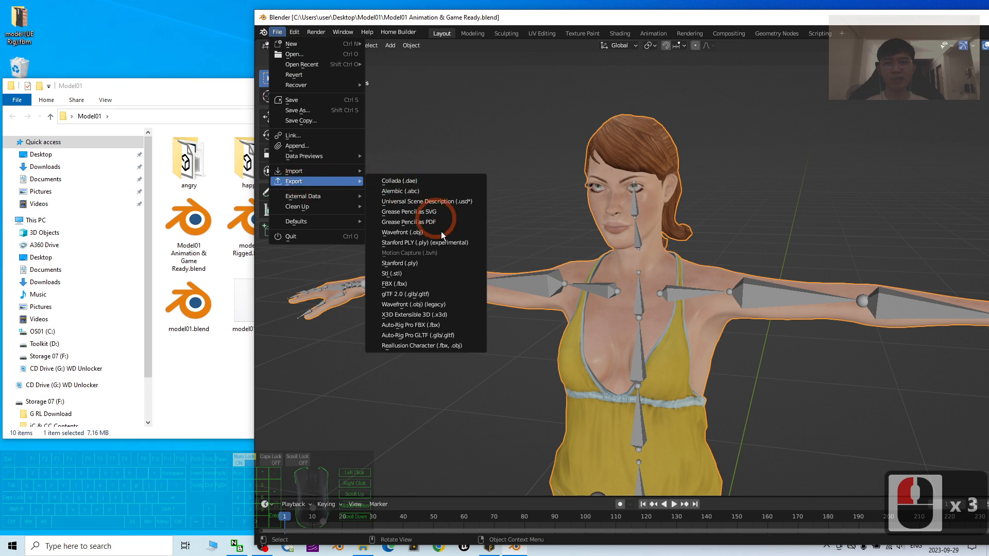
click(394, 283)
drag(743, 130, 608, 117)
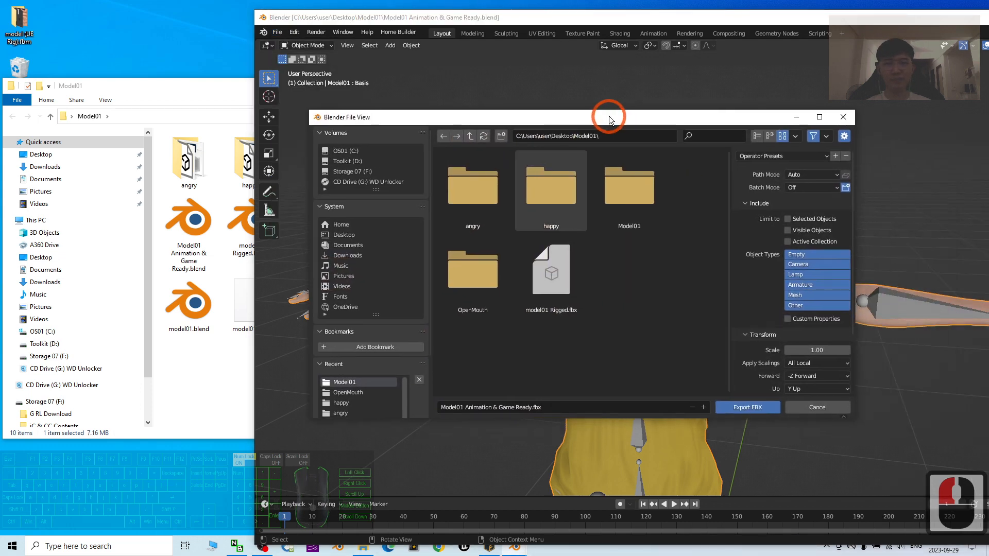
click(688, 186)
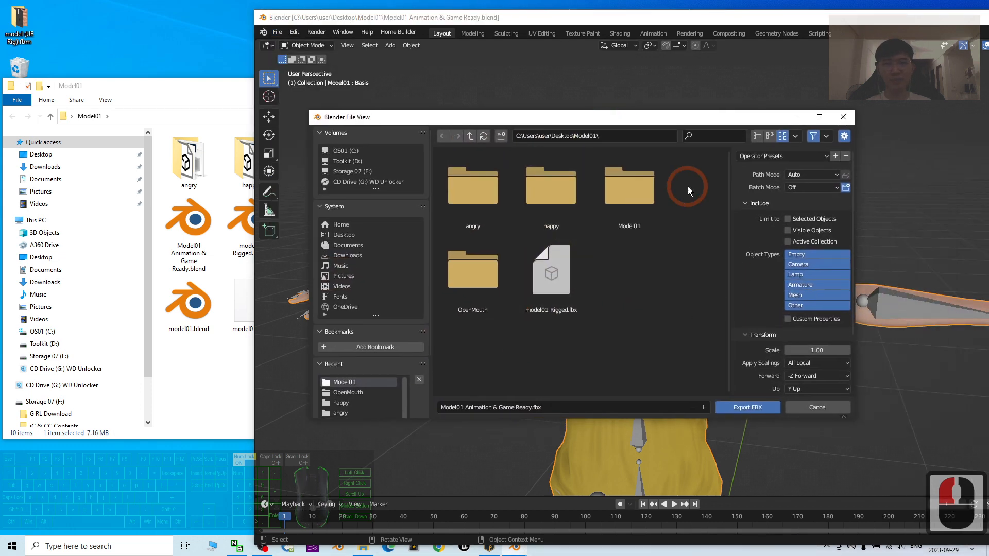
click(807, 175)
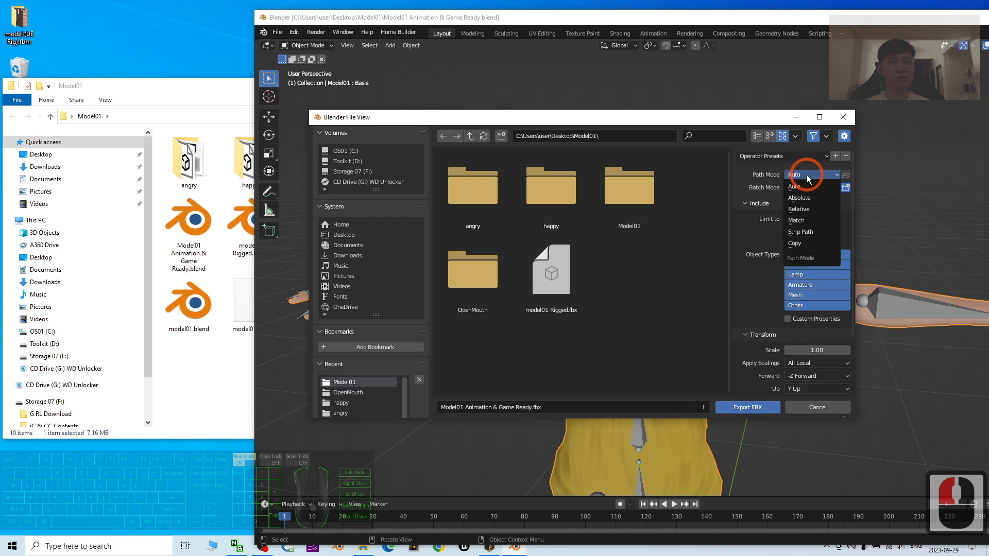
click(794, 243)
click(846, 175)
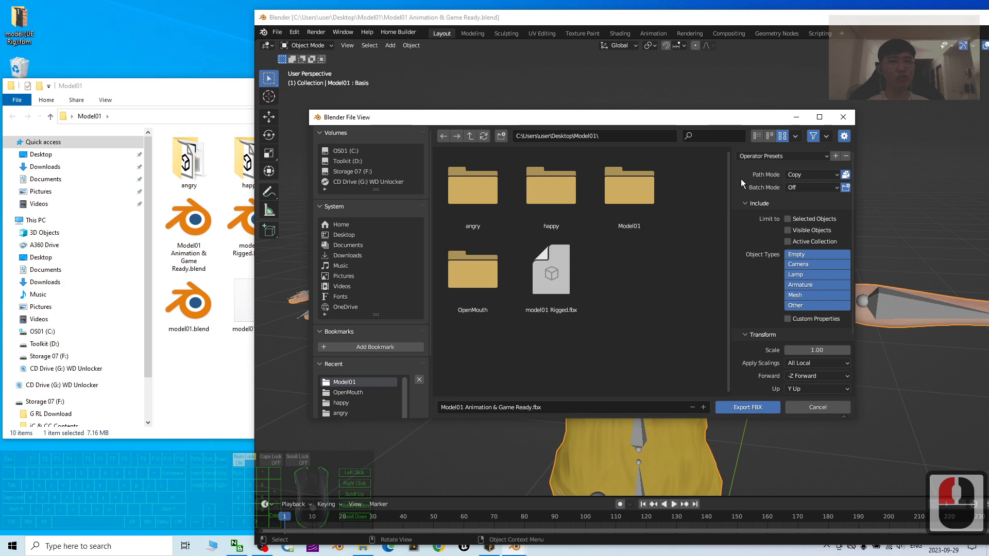
drag(772, 123, 660, 108)
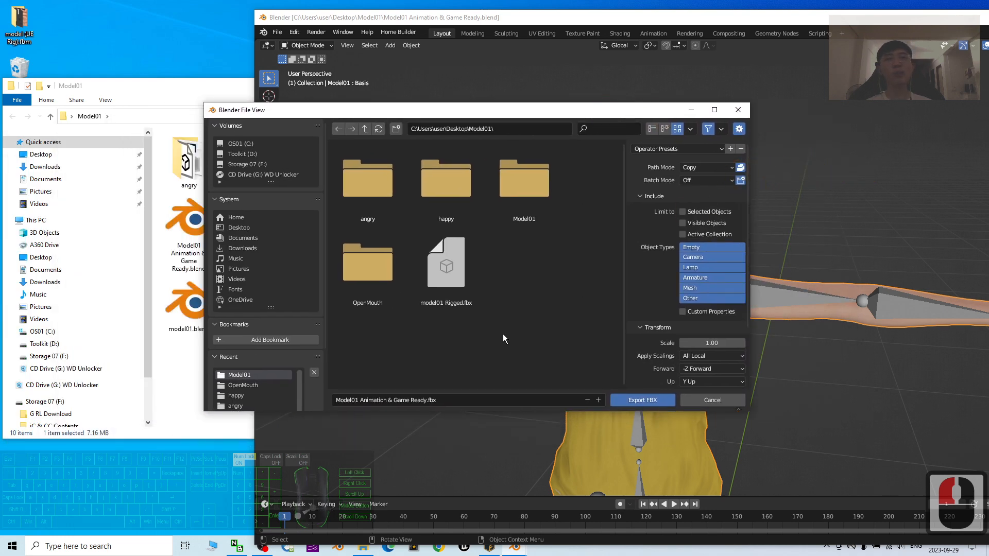
click(642, 401)
Bring the Model01 folder window forward and select "Model01 Animation & Game Ready.fbx" to check the export.
click(227, 380)
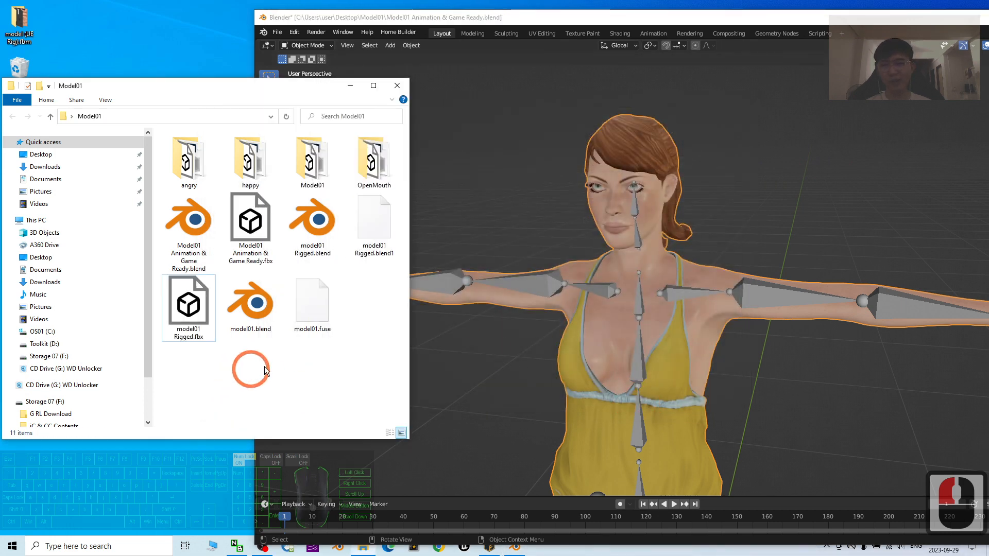
click(193, 332)
click(265, 364)
click(223, 230)
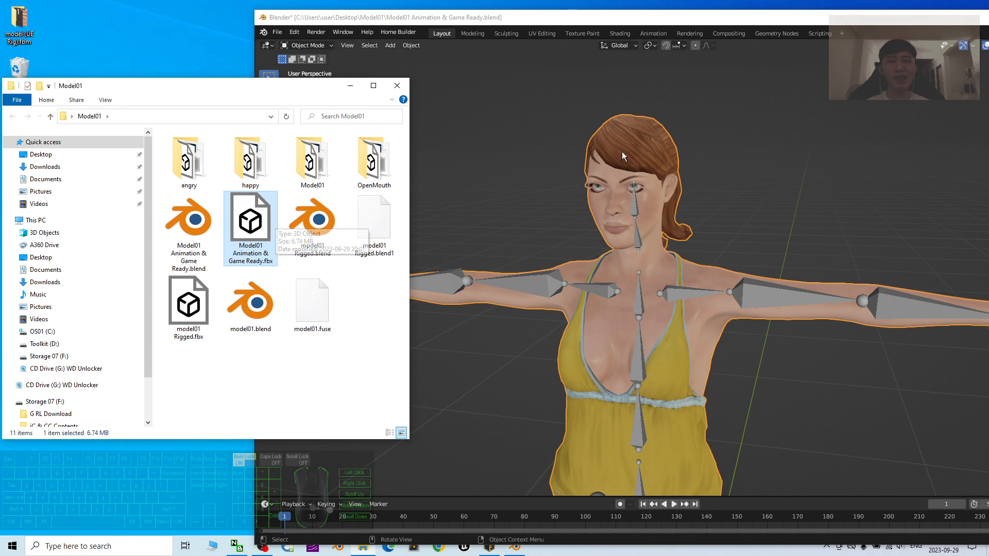
Maximize the Blender window and examine the character's face, upper body and rig bones.
drag(699, 22, 643, 36)
double_click(643, 36)
scroll(545, 235, down, 4)
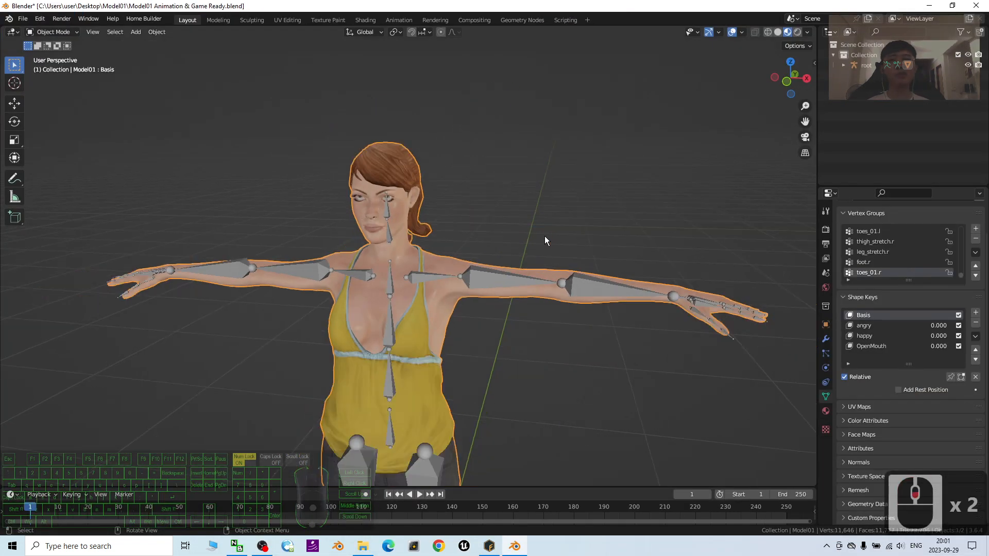
middle_drag(573, 319, 499, 322)
scroll(393, 209, up, 5)
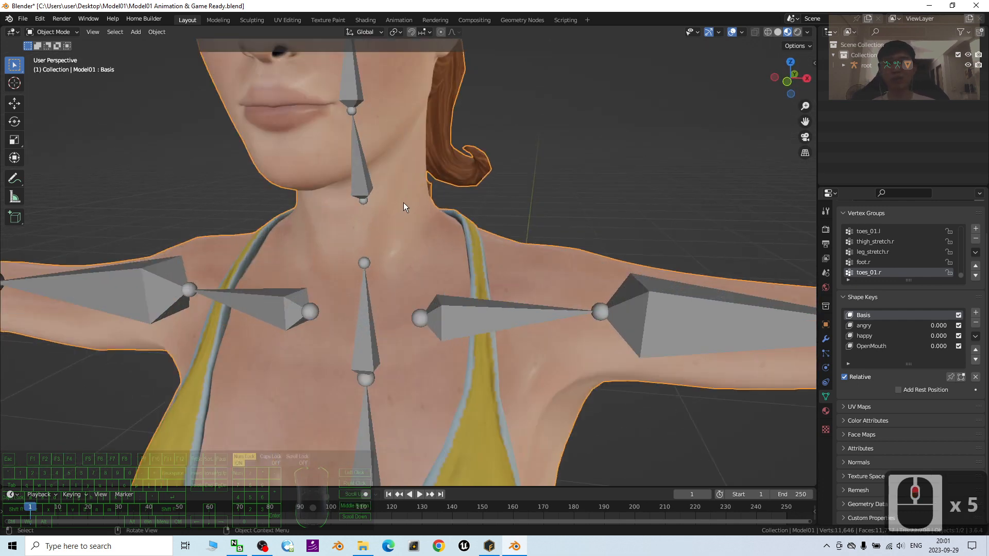
scroll(403, 203, down, 2)
scroll(409, 155, up, 3)
scroll(428, 210, down, 5)
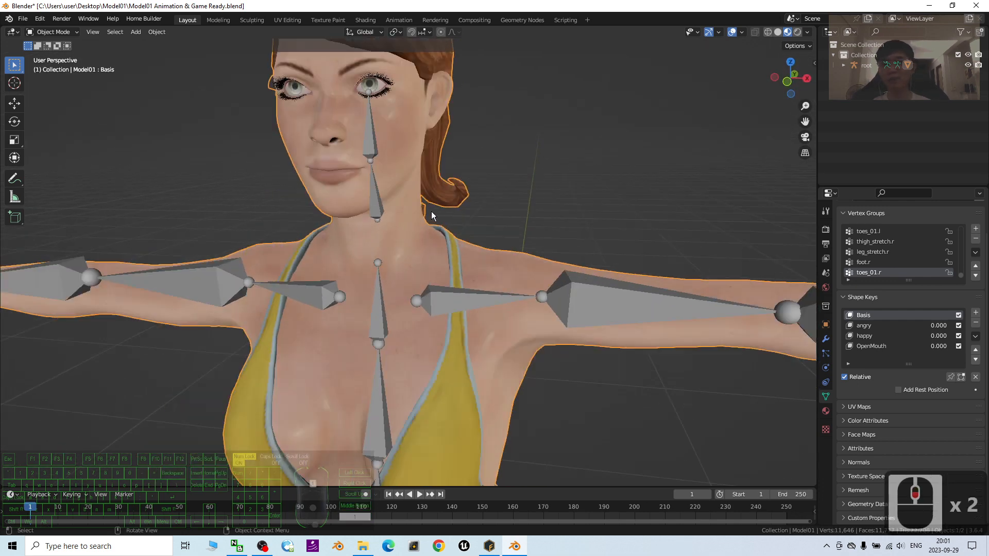
shift+middle_drag(543, 363, 548, 383)
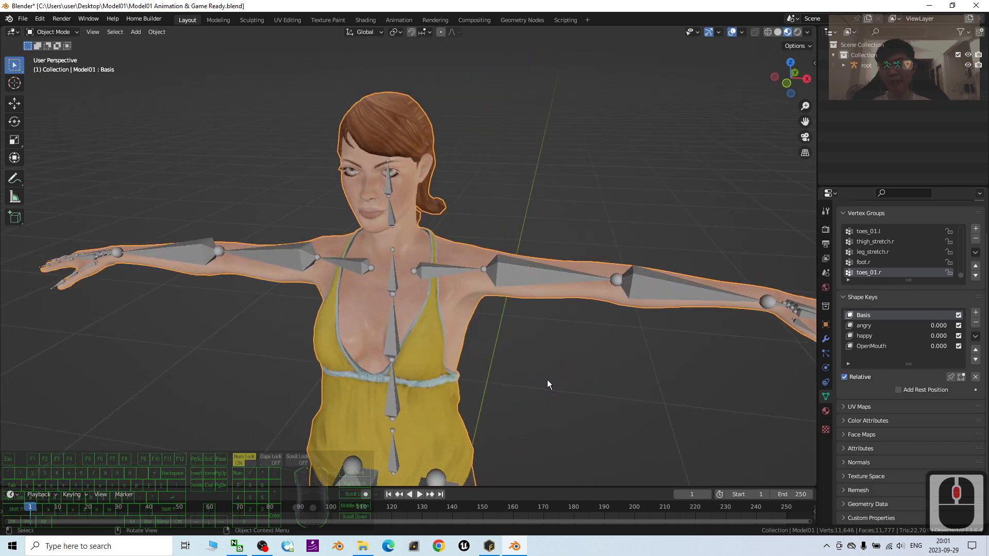
Switch to a maximized Mixamo Fuse, set the face's Mouth Open value to 0, and view the whole character.
click(492, 546)
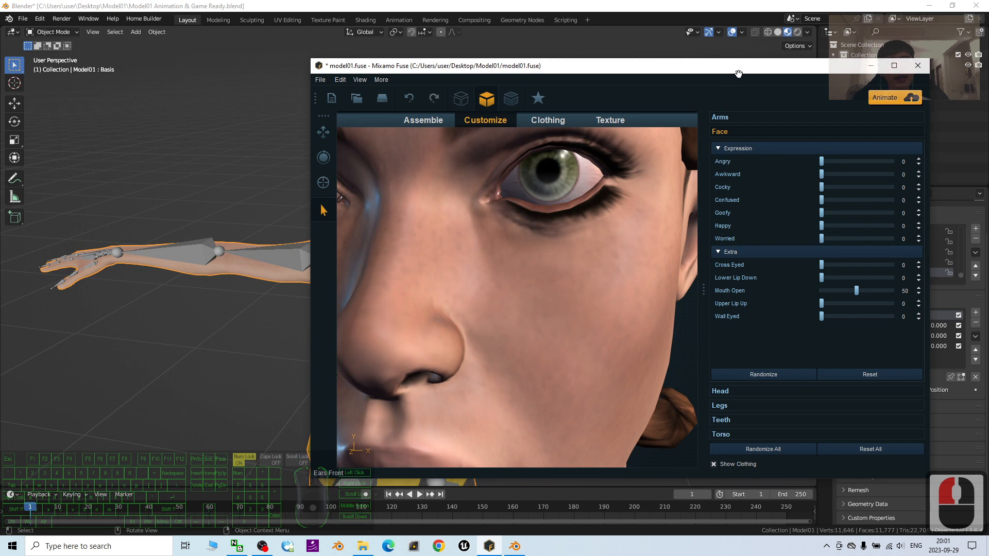
double_click(610, 69)
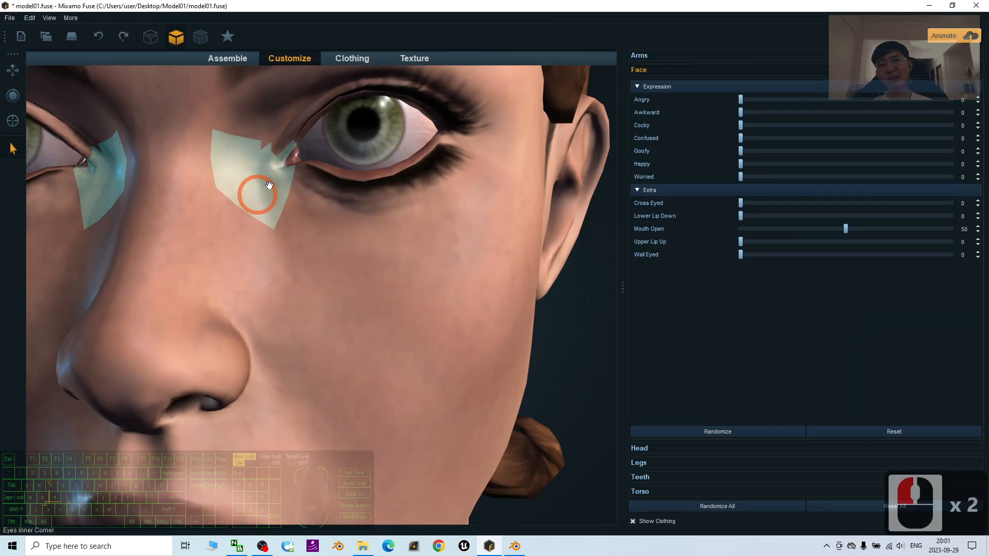
scroll(369, 185, down, 9)
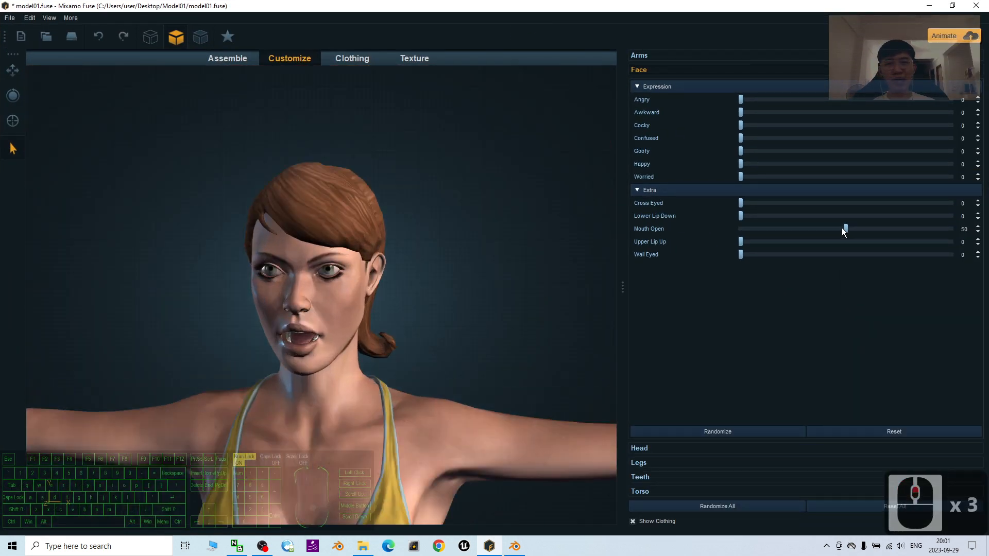
drag(845, 229, 521, 205)
scroll(415, 358, down, 5)
scroll(416, 360, up, 4)
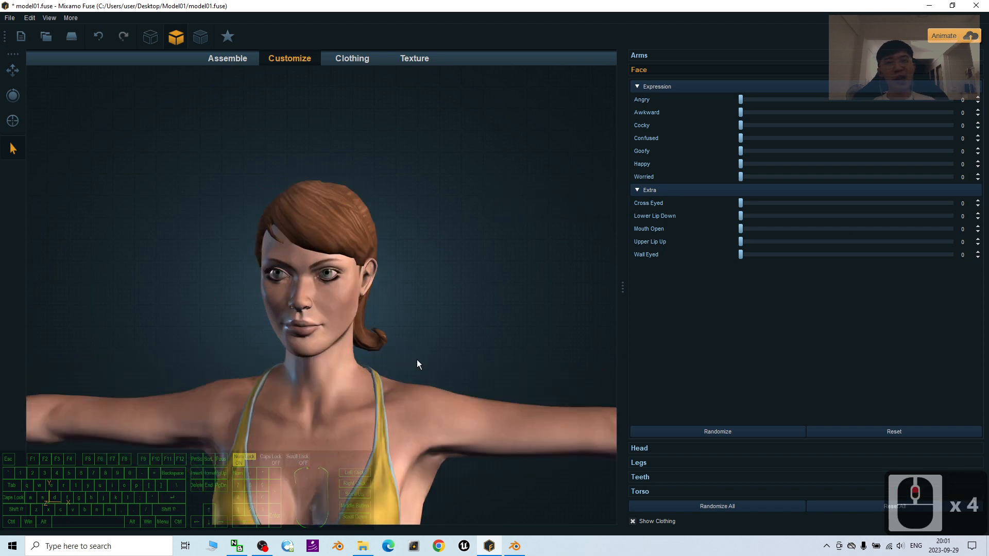
scroll(418, 364, up, 4)
scroll(433, 363, down, 12)
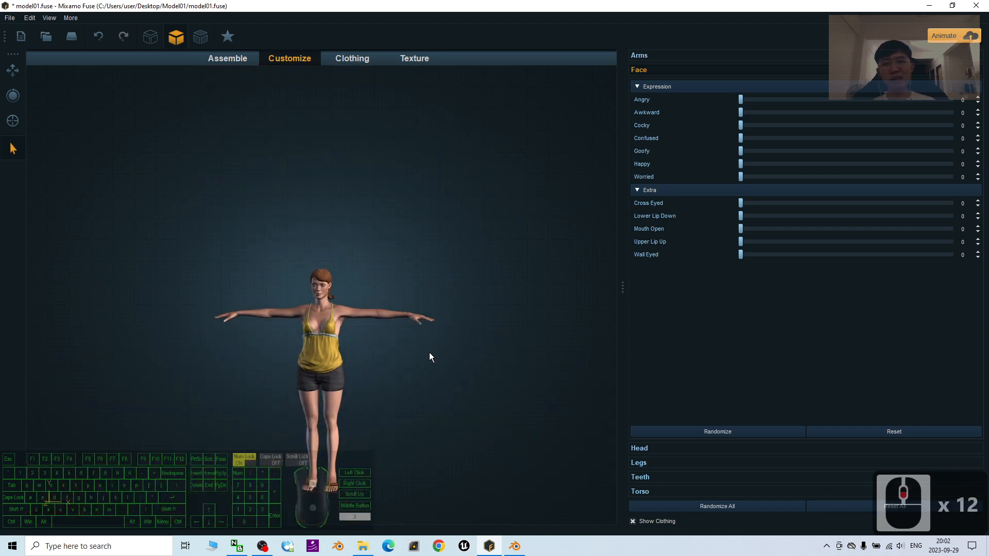
scroll(430, 386, up, 4)
click(444, 311)
Switch back to Blender and inspect the textured character and its bones from the front and up close.
click(518, 543)
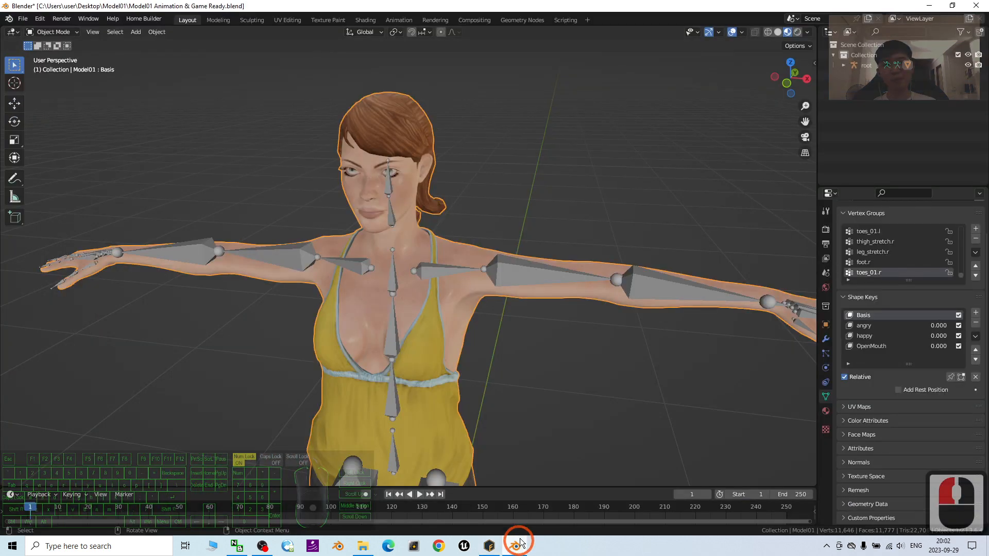
click(406, 247)
middle_drag(551, 431, 578, 414)
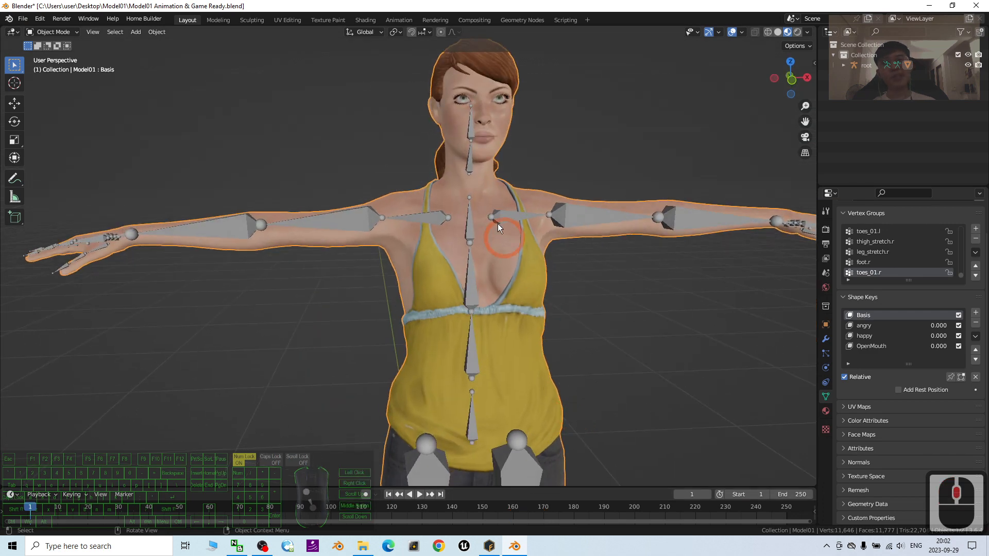
middle_drag(665, 275, 647, 280)
scroll(474, 126, up, 5)
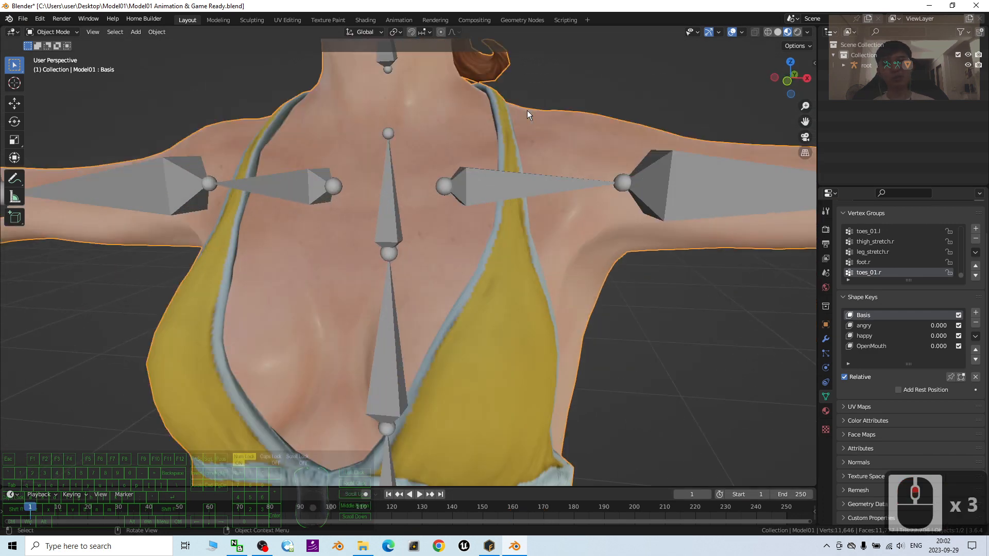
scroll(571, 106, down, 2)
shift+middle_drag(572, 105, 362, 225)
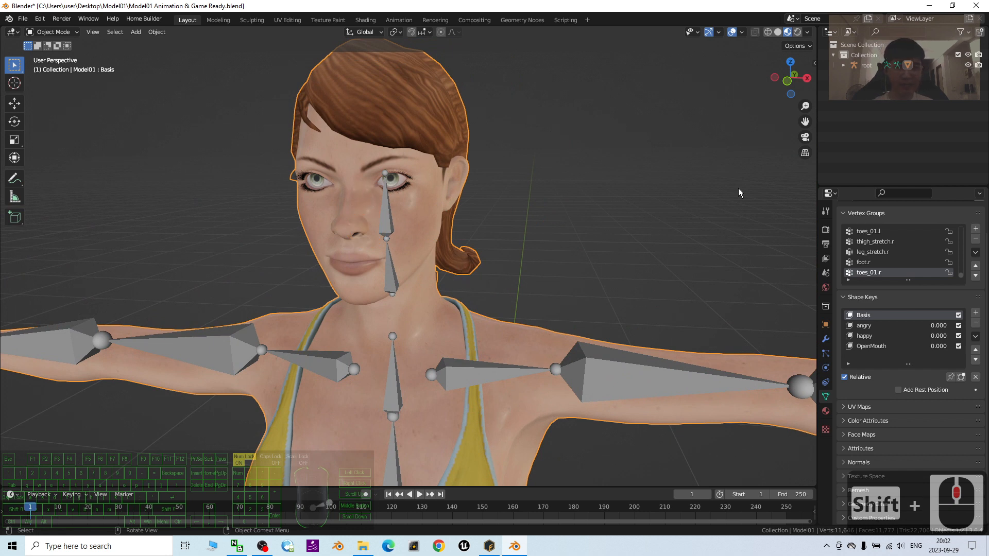
Show the Auto-Rig Pro rig tools beside the character in the 3D viewport.
key(n)
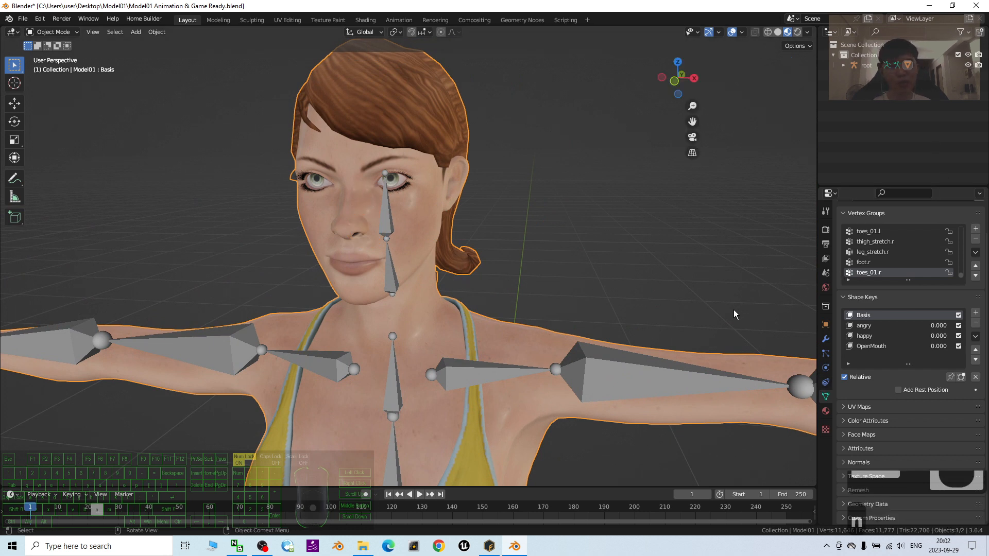
click(814, 307)
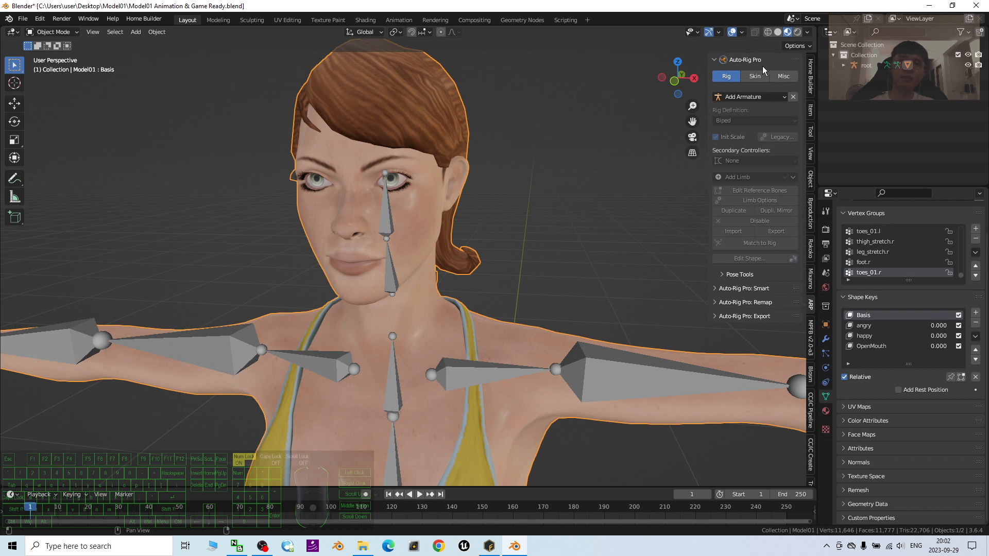
scroll(603, 159, down, 3)
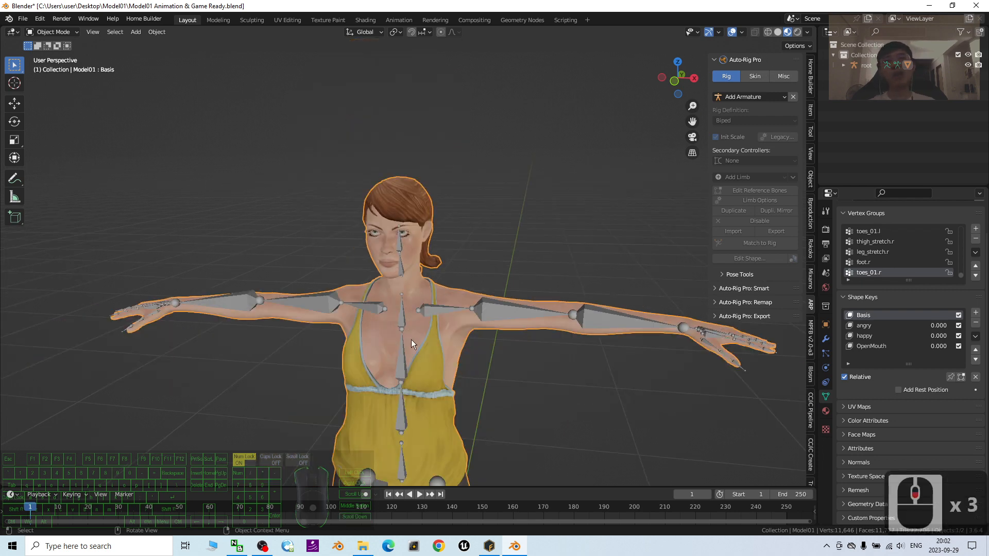
middle_drag(492, 254, 487, 252)
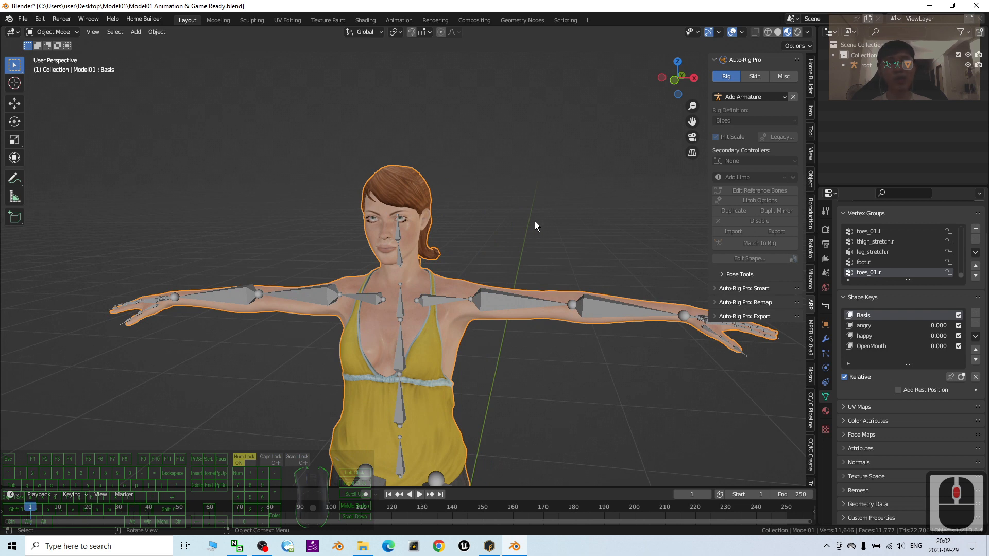
scroll(510, 239, up, 3)
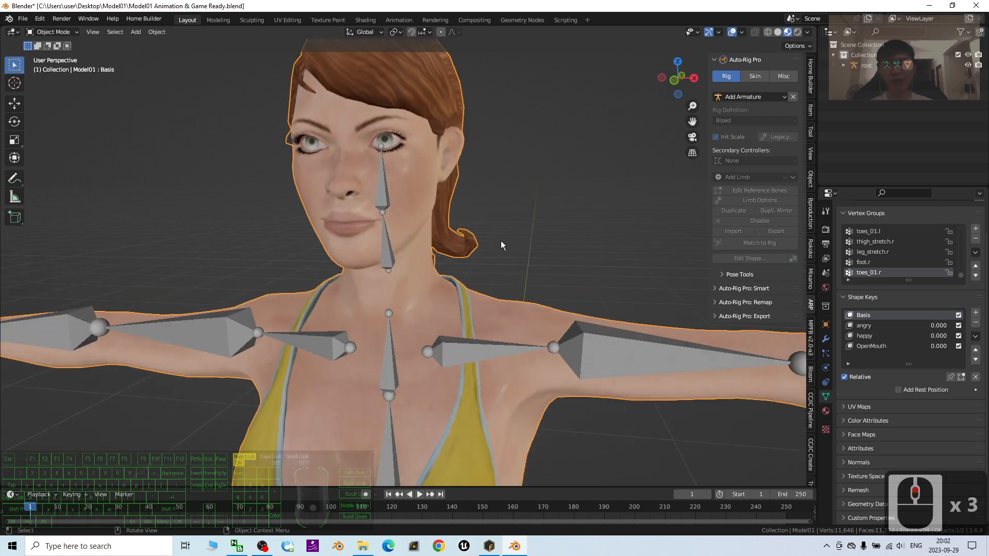
scroll(492, 240, down, 2)
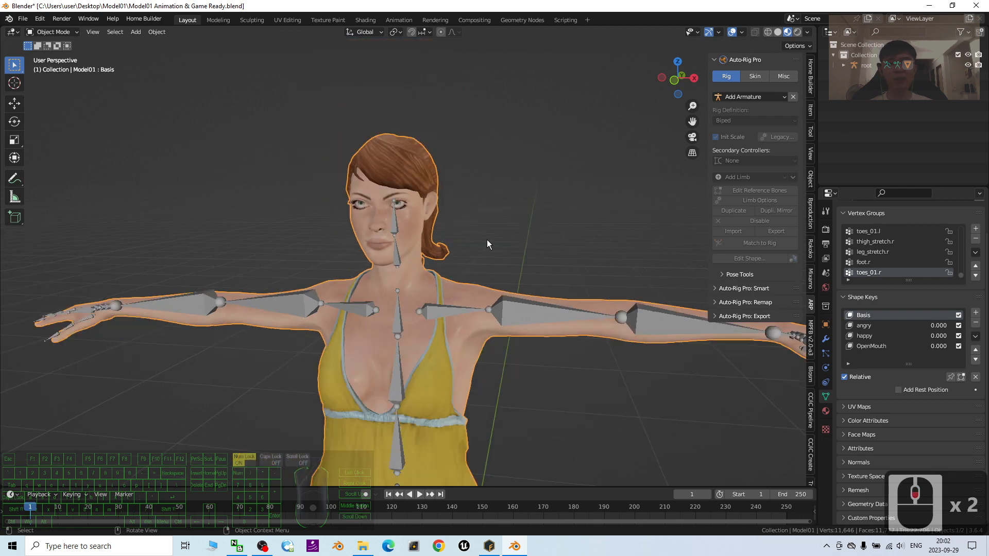
Close Blender, saving the changes to "Model01 Animation & Game Ready.blend", and minimize Mixamo Fuse.
click(982, 7)
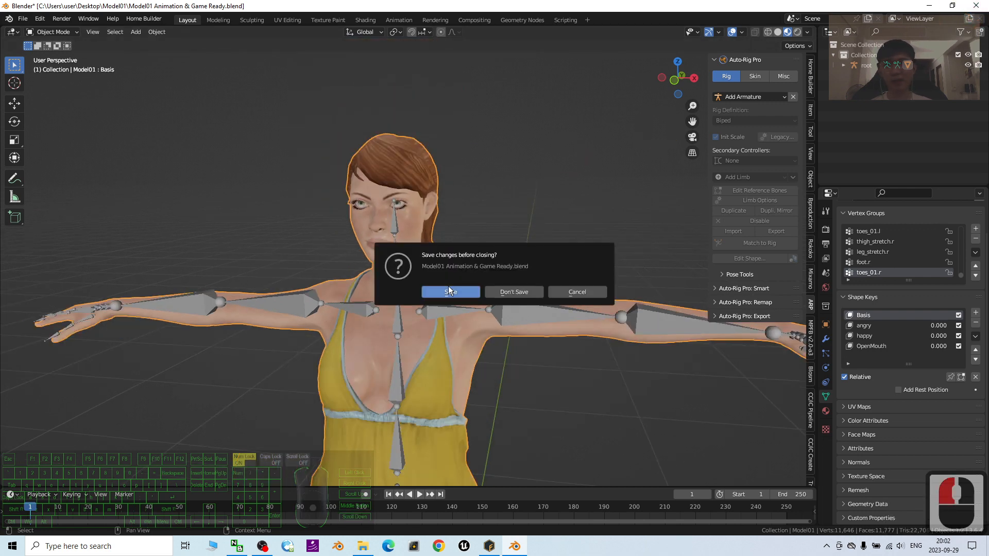
click(450, 291)
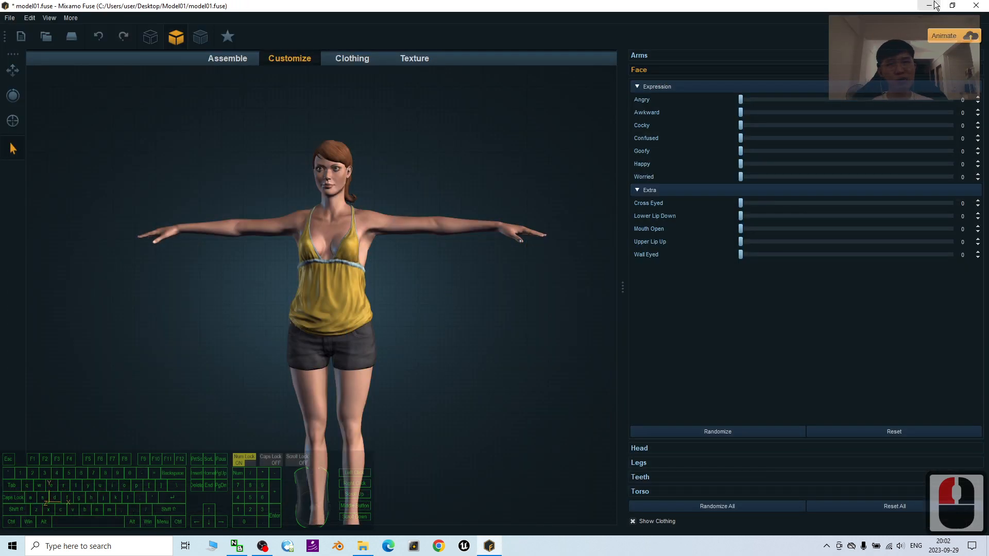
click(928, 5)
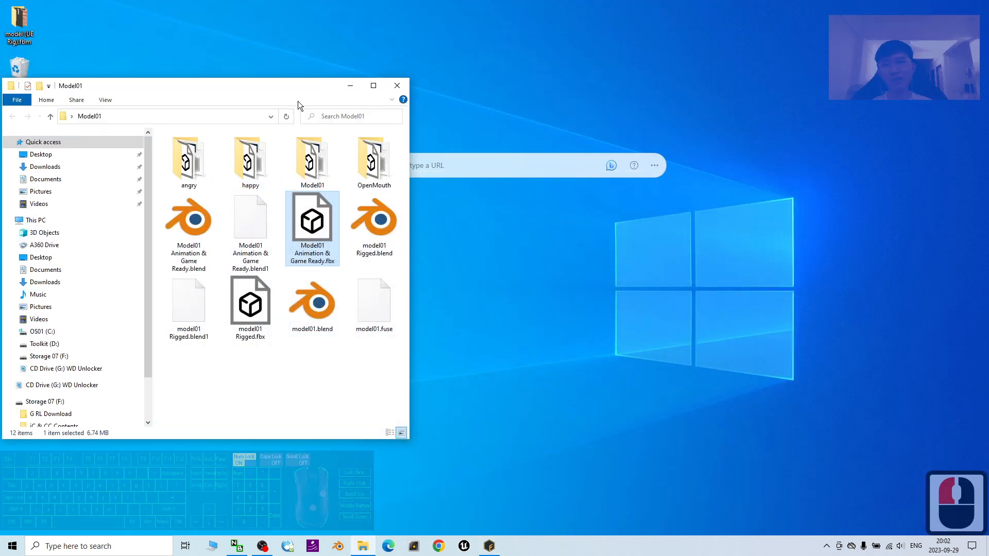
Move the Model01 folder window toward the screen's centre and open model01.blend from it in Blender.
drag(297, 101, 445, 99)
double_click(512, 218)
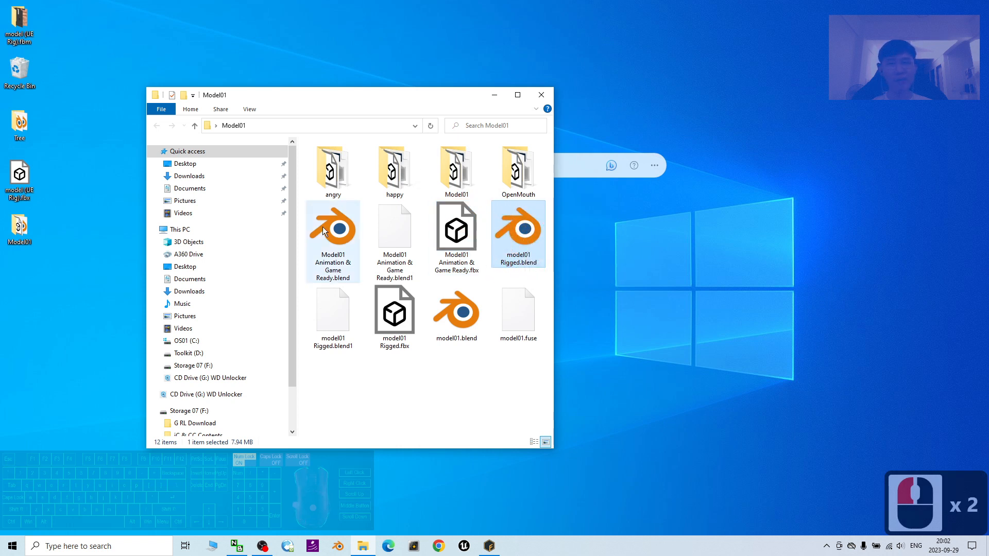
click(455, 320)
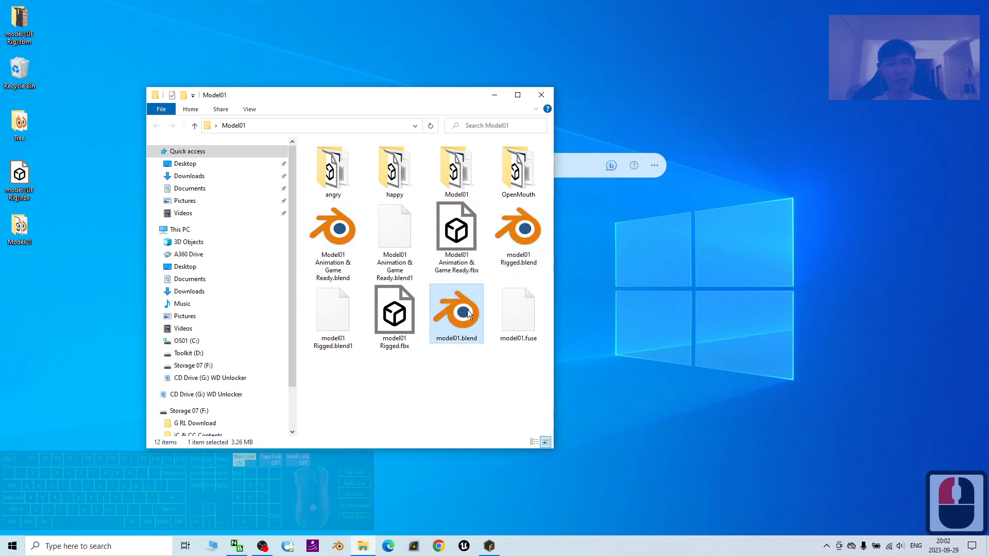
double_click(467, 311)
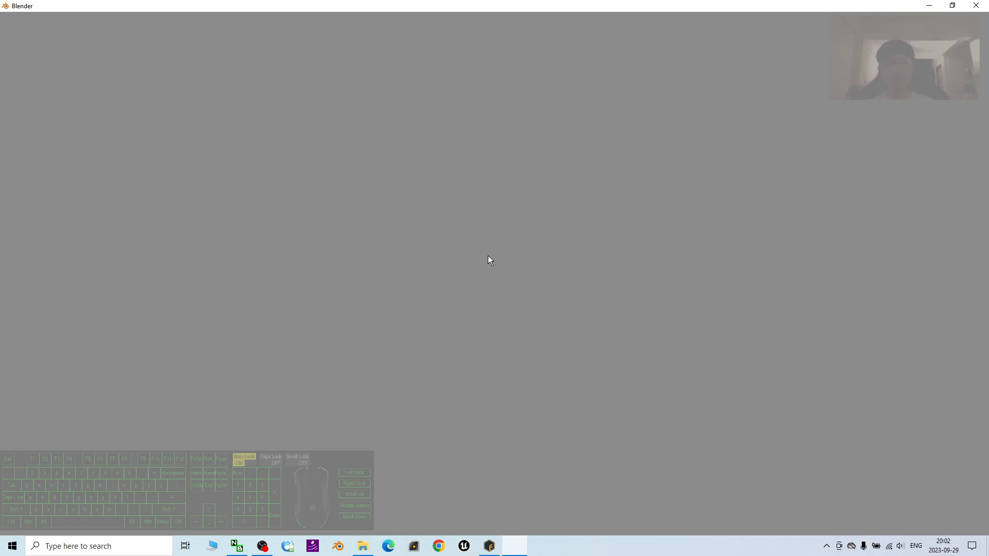
Open Chrome with the Freedom profile and go to mixamo.com.
click(440, 547)
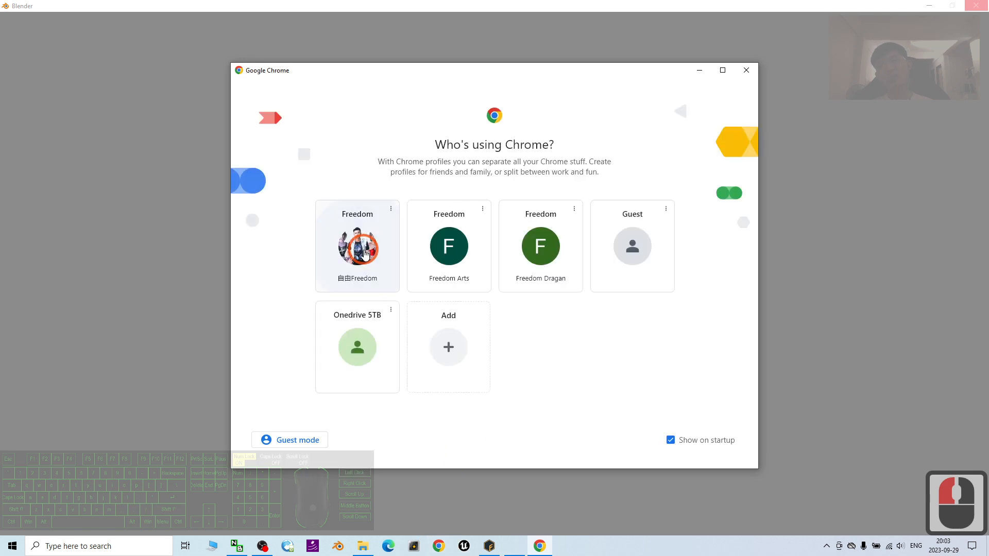
click(363, 249)
text(mix)
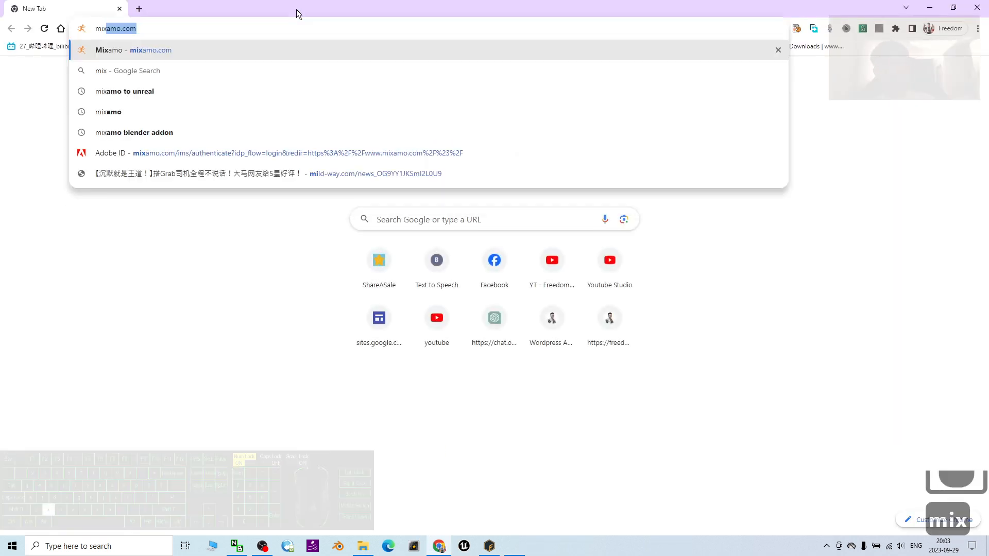
text(amo)
key(Return)
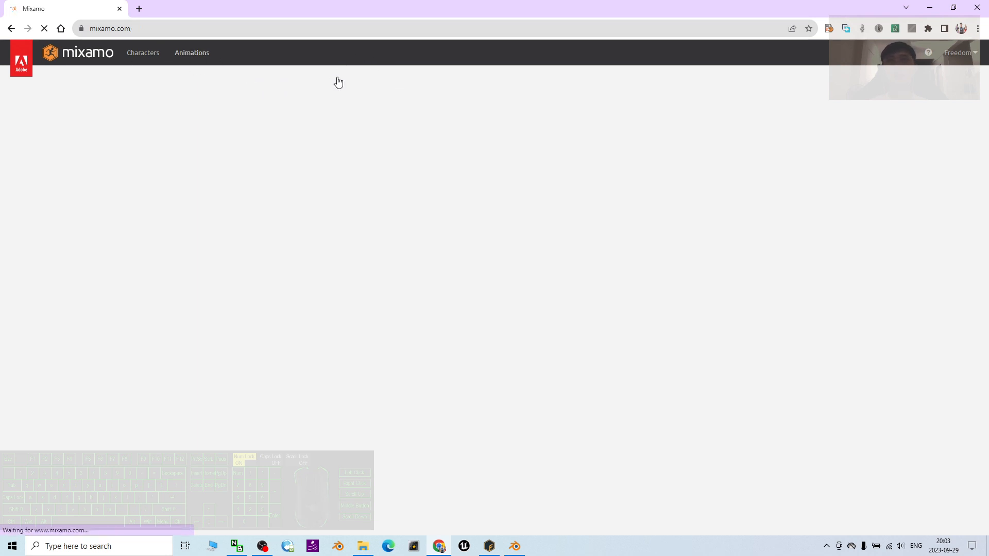
Minimize Mixamo Fuse and sign in to Mixamo through Adobe with an existing Google account.
click(489, 545)
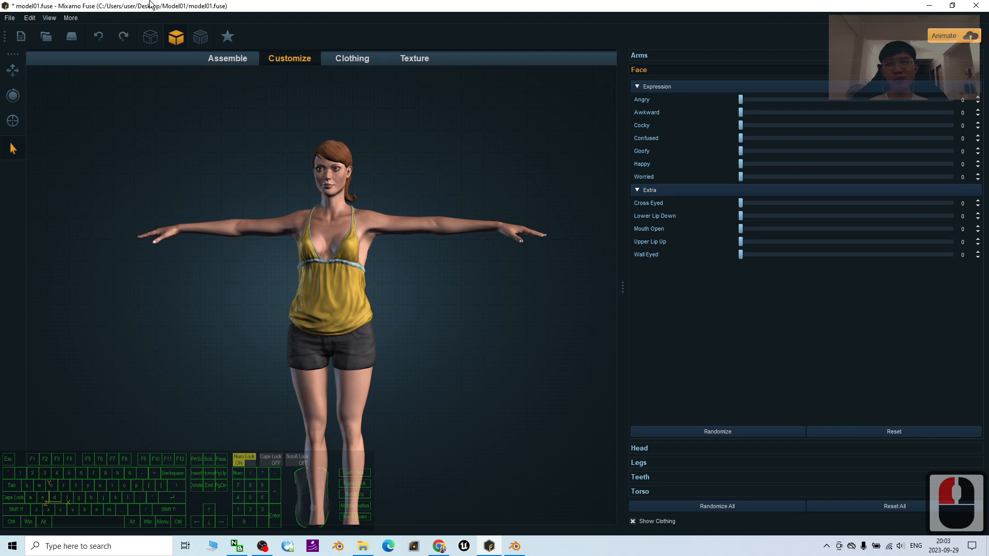
click(929, 6)
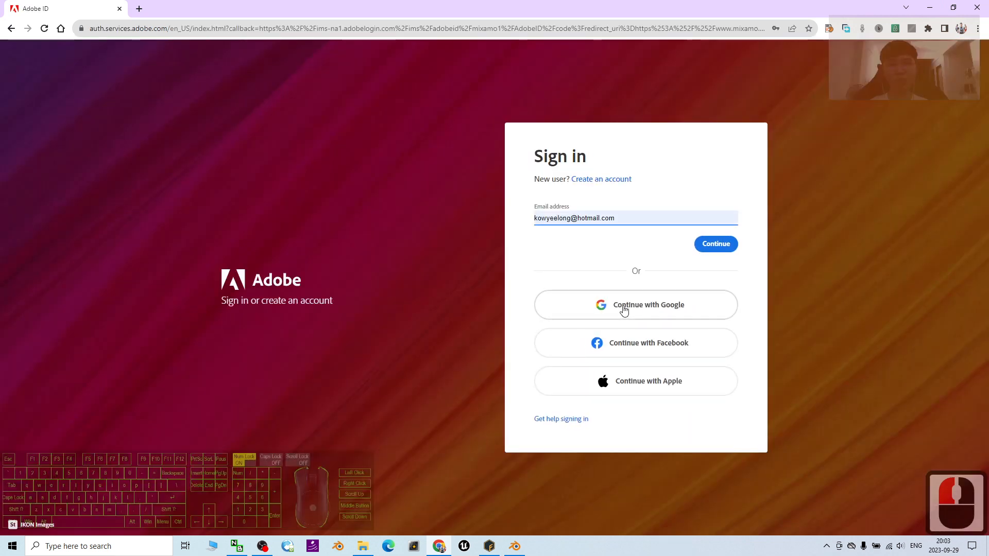
click(624, 309)
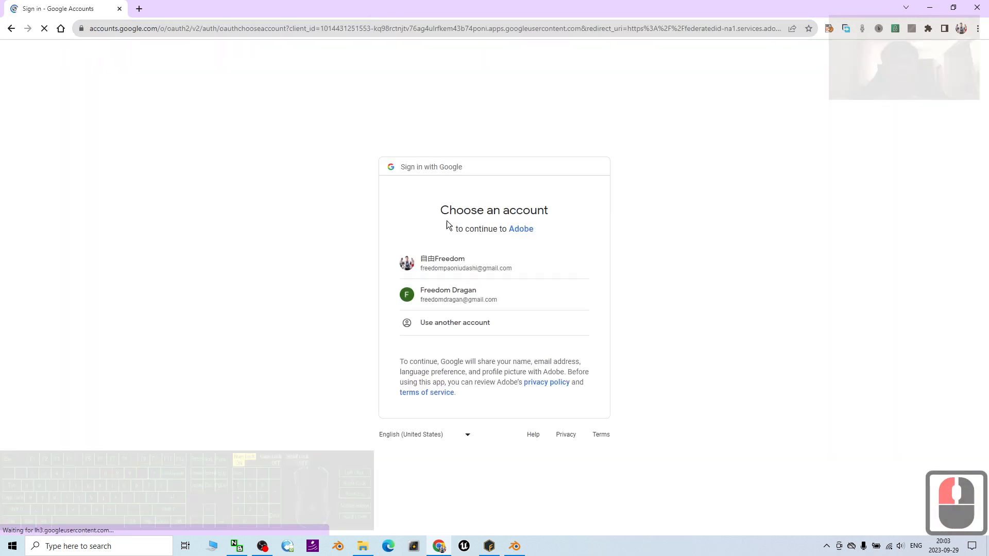
click(463, 252)
click(833, 167)
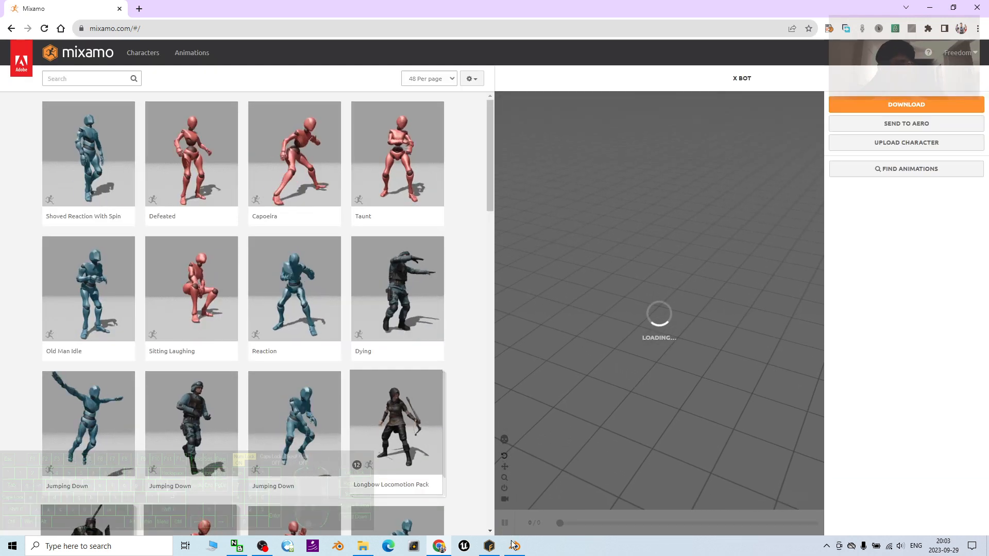
Switch to Blender, close the folder window, restore Blender down beside the desktop icons and minimize Chrome.
click(515, 546)
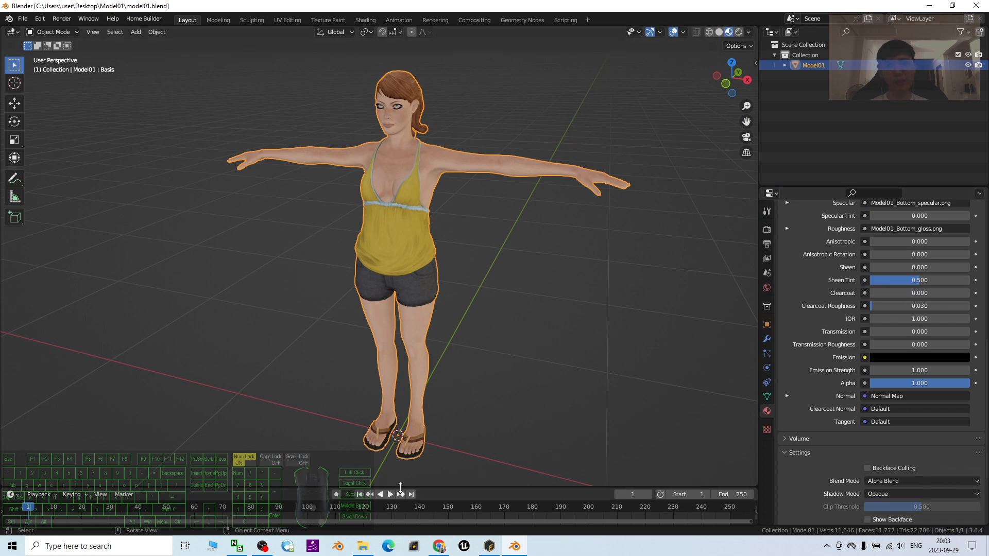
click(363, 546)
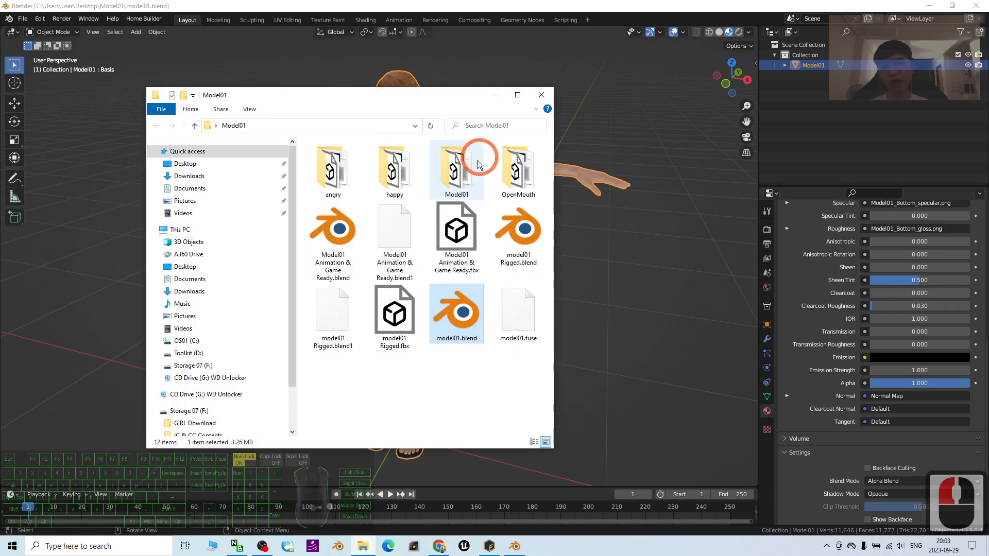
click(453, 384)
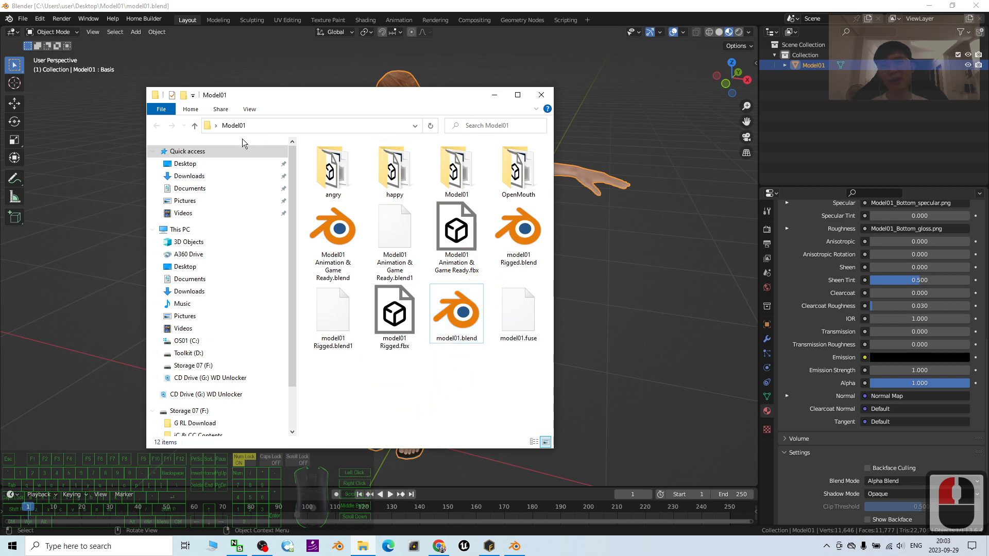
click(195, 127)
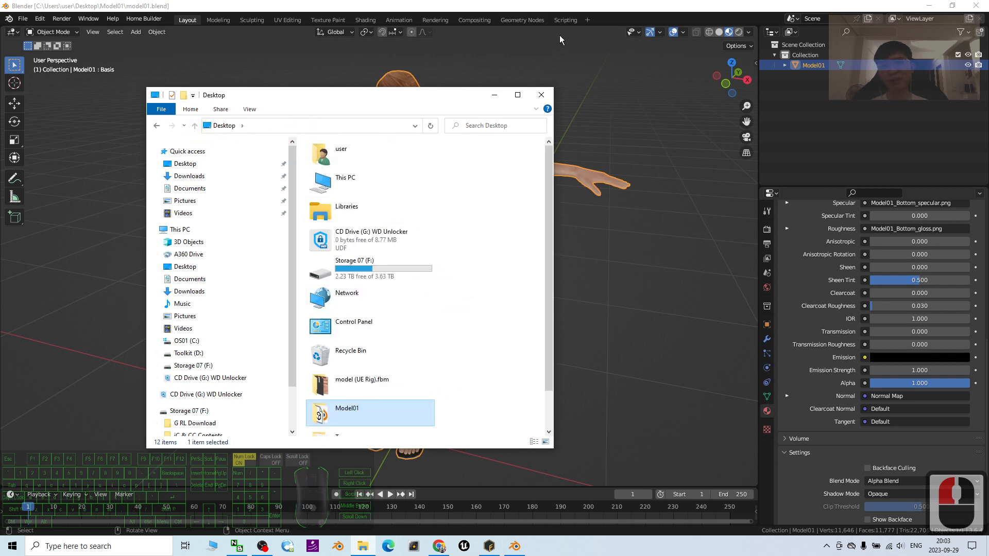
click(541, 95)
drag(471, 9, 748, 44)
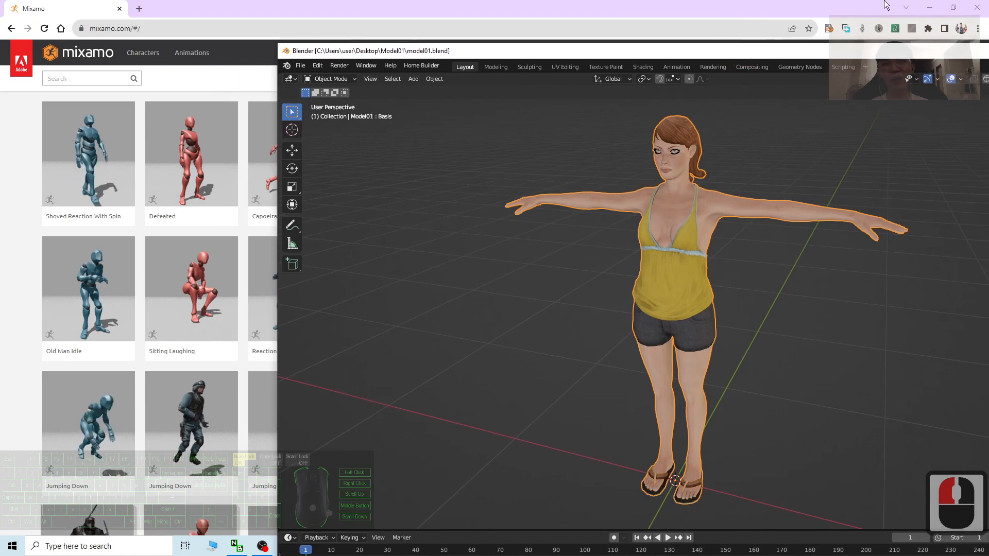
click(933, 7)
Create a desktop folder named "Rig by using Mixamo Autorigger", open it and place its window beside Blender.
right_click(25, 339)
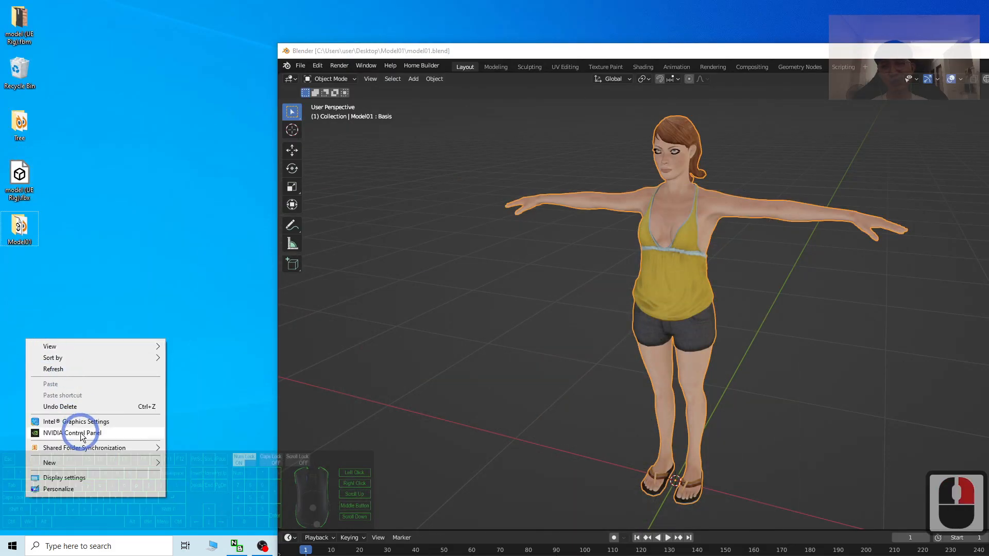
click(86, 460)
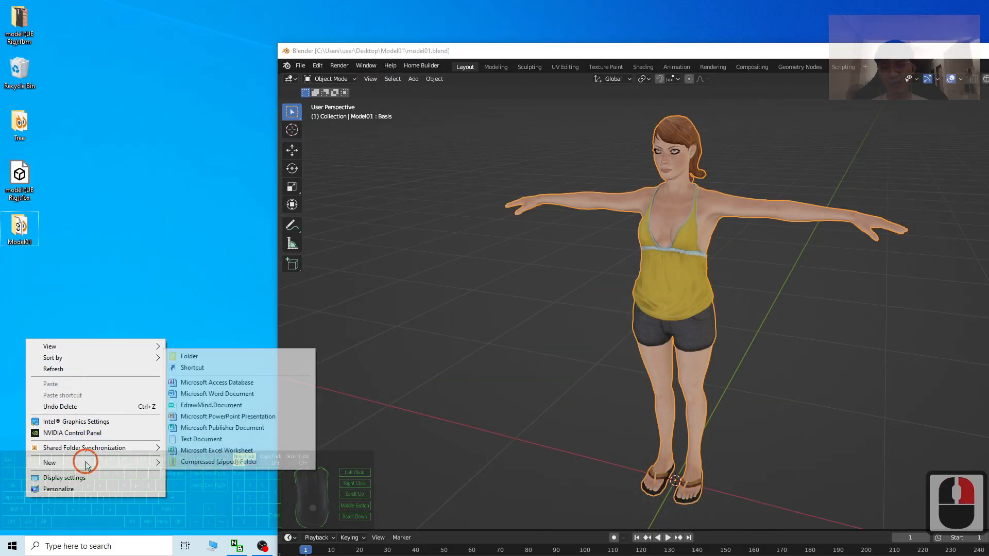
click(201, 356)
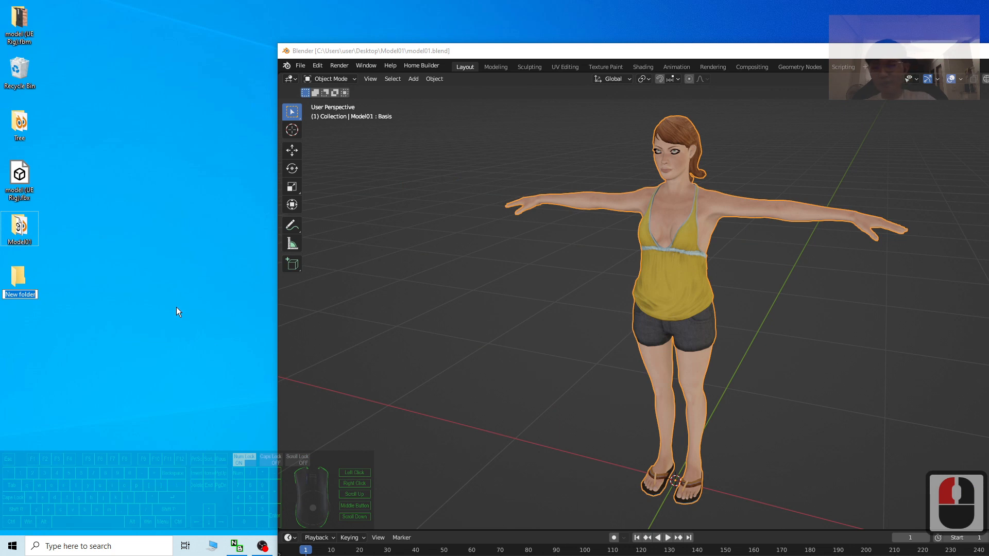
text(Rig B)
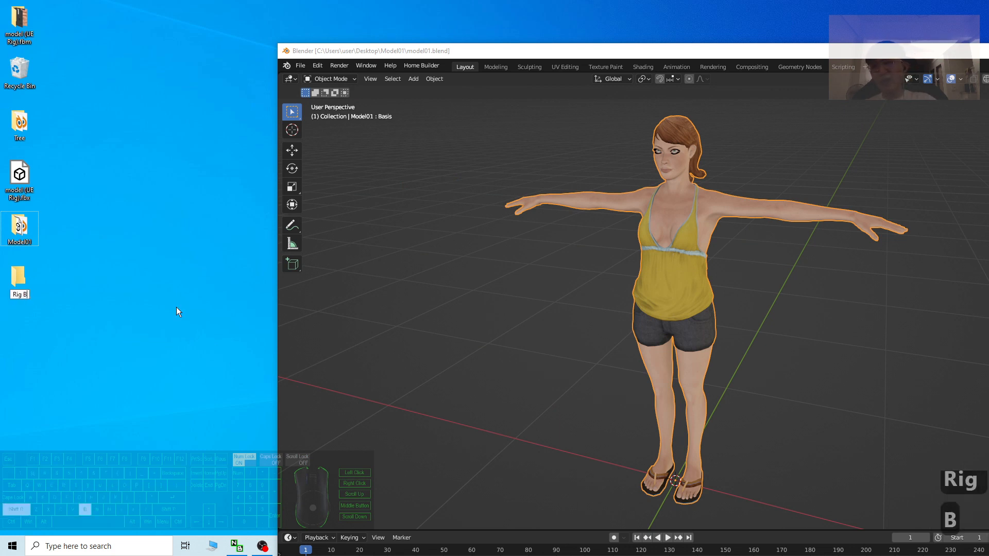
text(y US)
key(BackSpace)
key(BackSpace)
key(BackSpace)
key(BackSpace)
key(BackSpace)
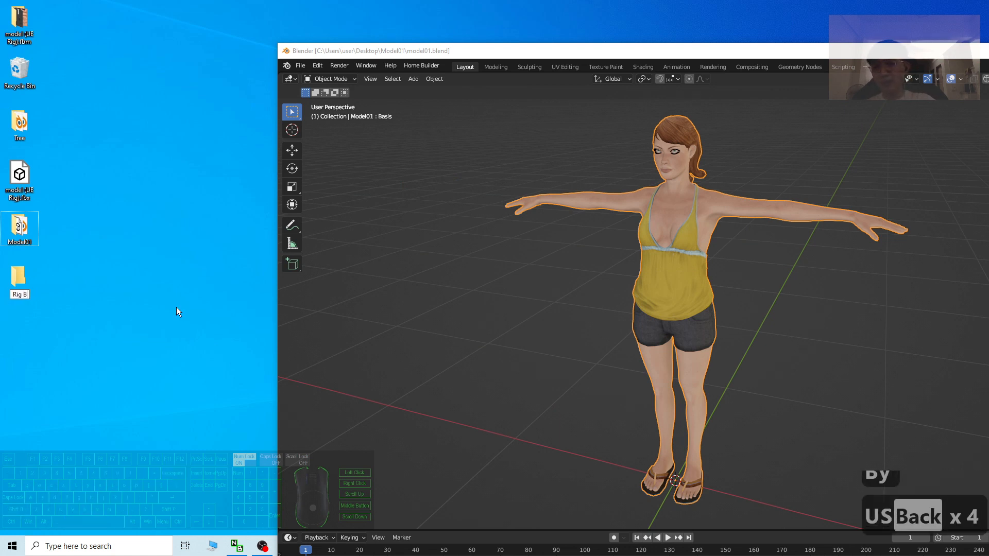
text(by in)
key(BackSpace)
key(BackSpace)
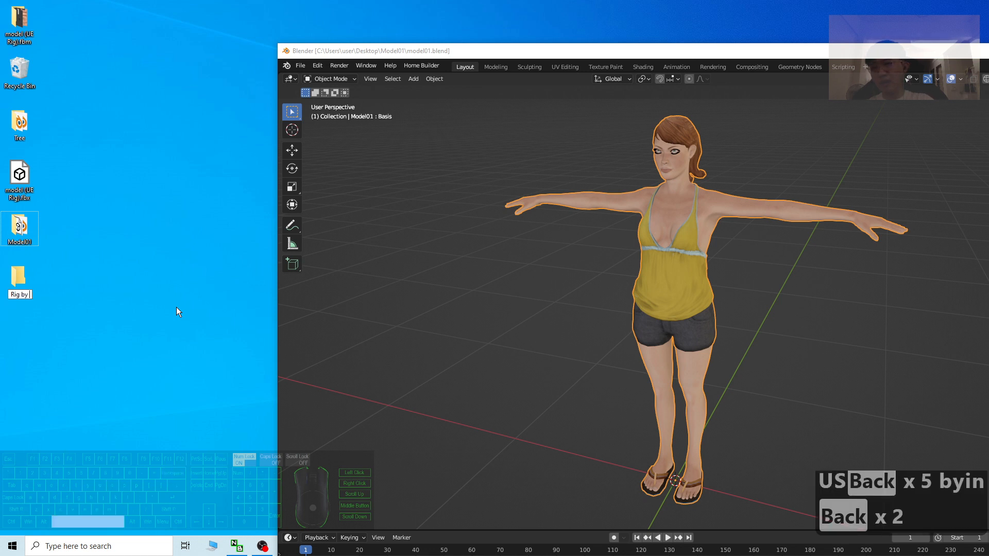
text(using Mixam)
key(BackSpace)
text(am)
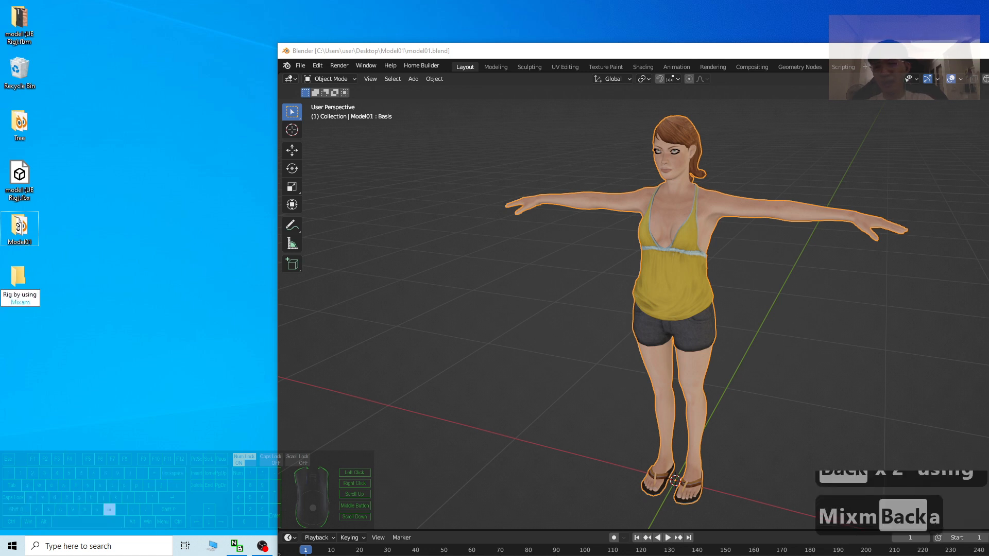
text(o Autorigger)
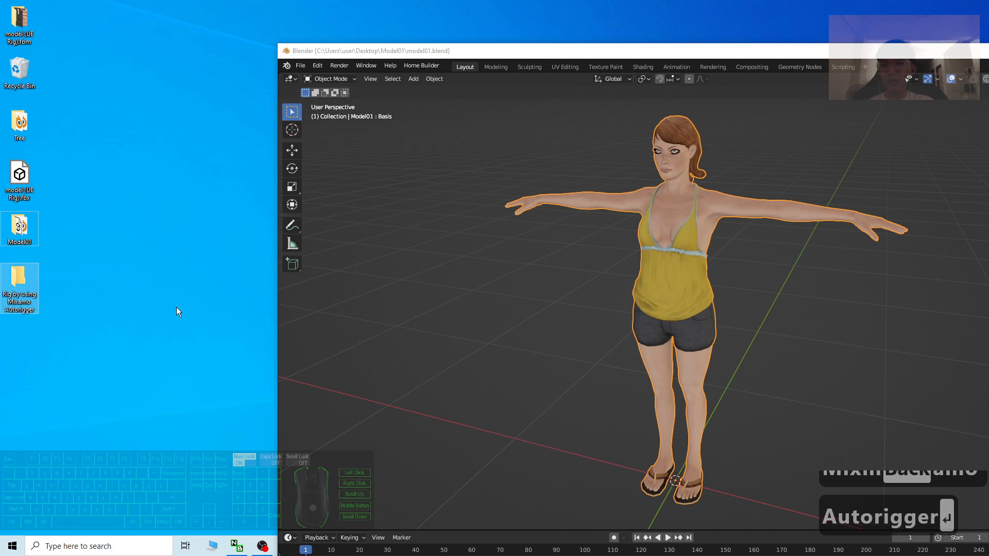
key(Return)
key(Return)
drag(369, 95, 281, 106)
Save a copy of the Blender file as model01.blend in the "Rig by using Mixamo Autorigger" folder.
click(474, 49)
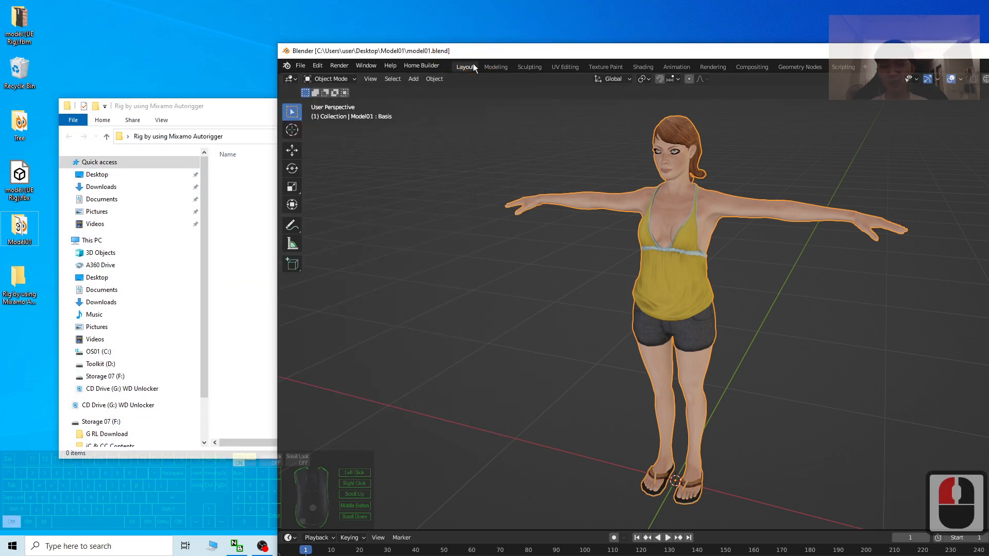
key(ctrl+shift+s)
click(212, 108)
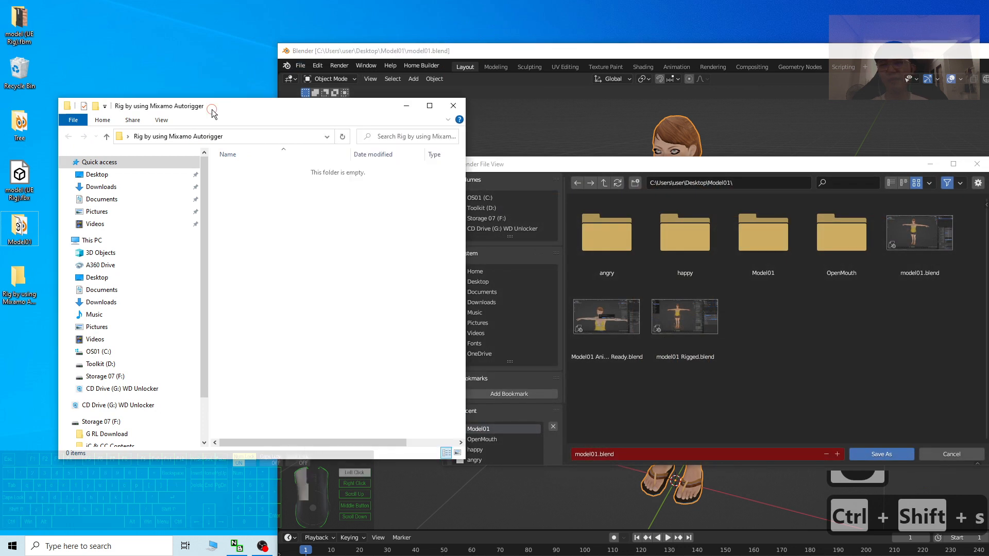
click(249, 135)
key(ctrl+c)
click(742, 183)
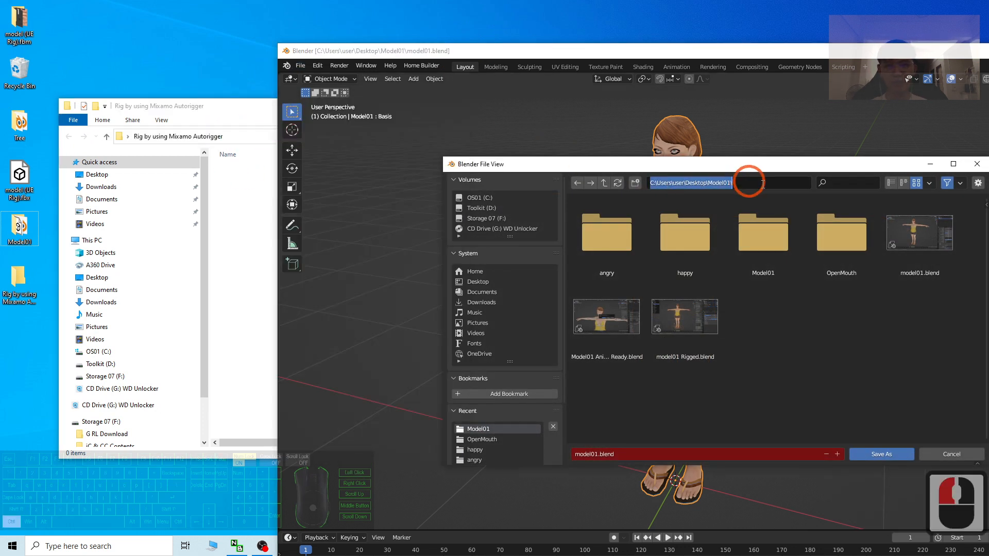
key(ctrl+v)
key(Return)
click(701, 454)
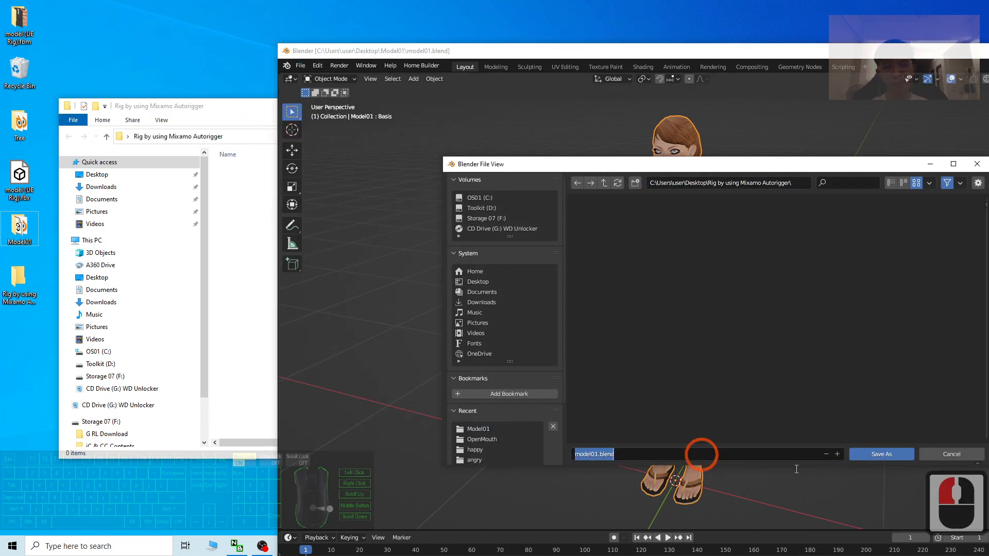
click(880, 454)
click(689, 355)
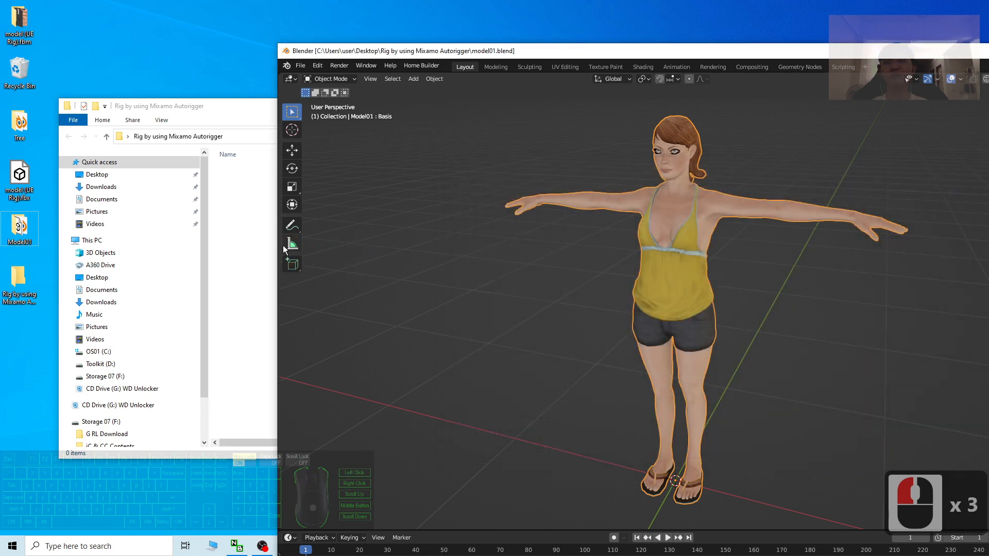
Choose a path mode, export the character as model01.fbx to the same folder, and select the exported file.
click(260, 216)
click(309, 155)
click(300, 65)
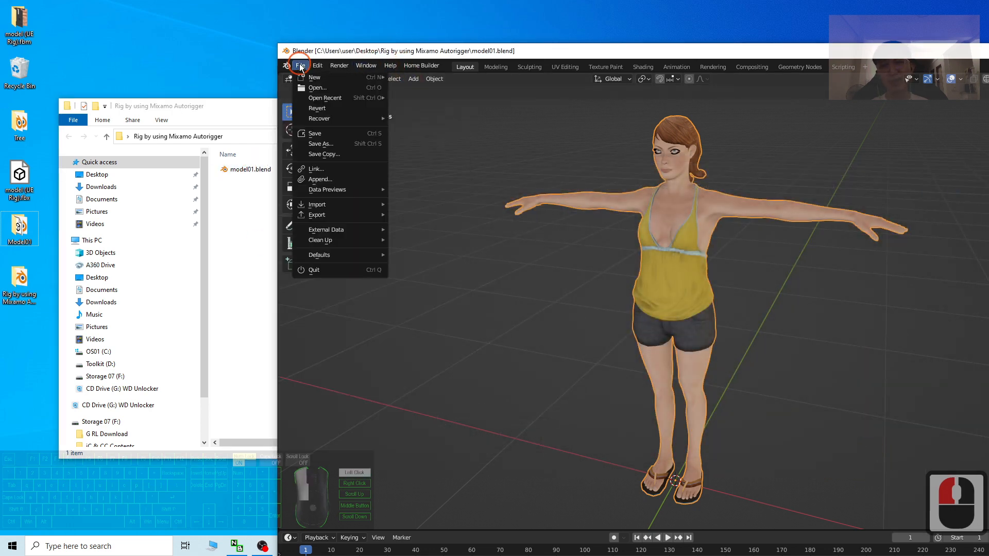
mouse_move(351, 212)
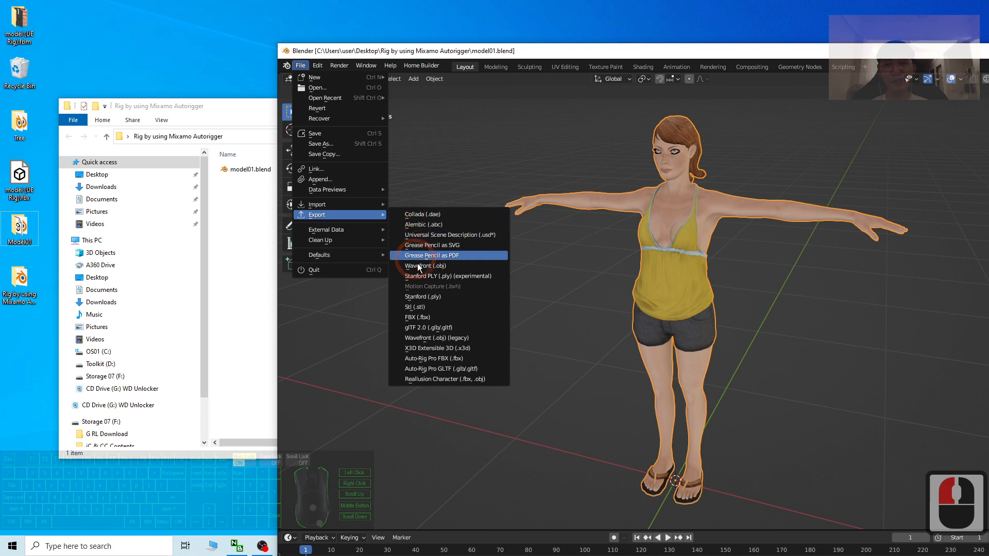
click(430, 317)
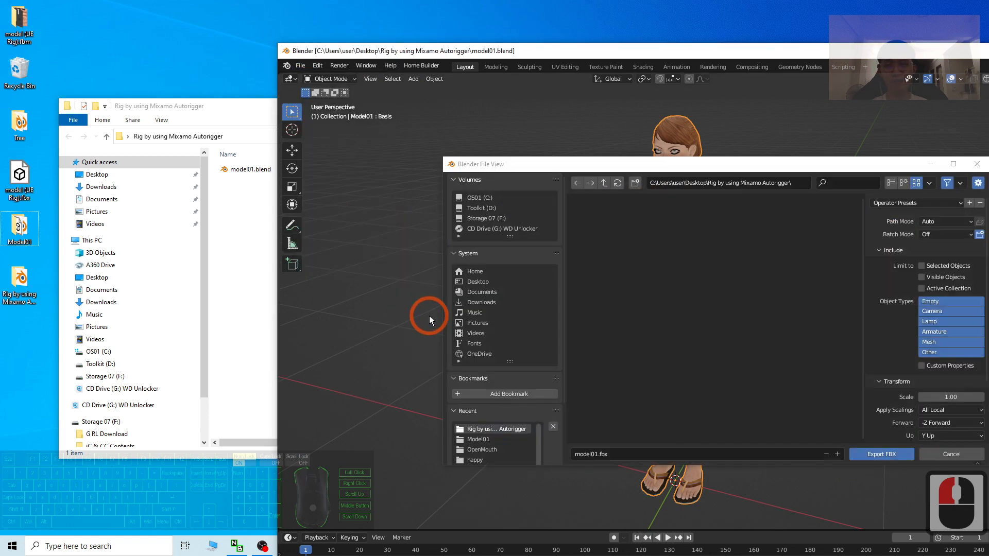
drag(705, 159, 549, 157)
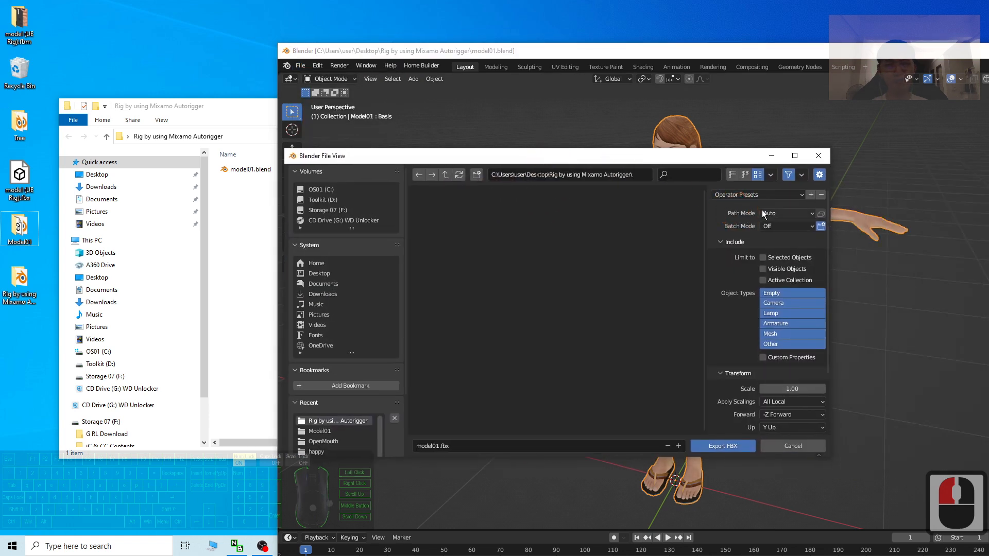
click(775, 213)
click(767, 280)
click(718, 446)
click(246, 270)
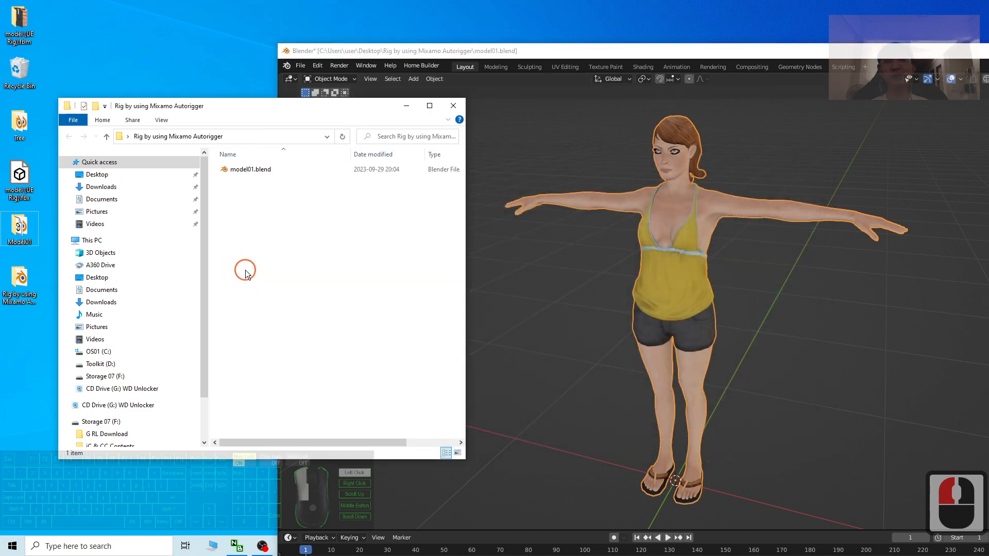
click(249, 180)
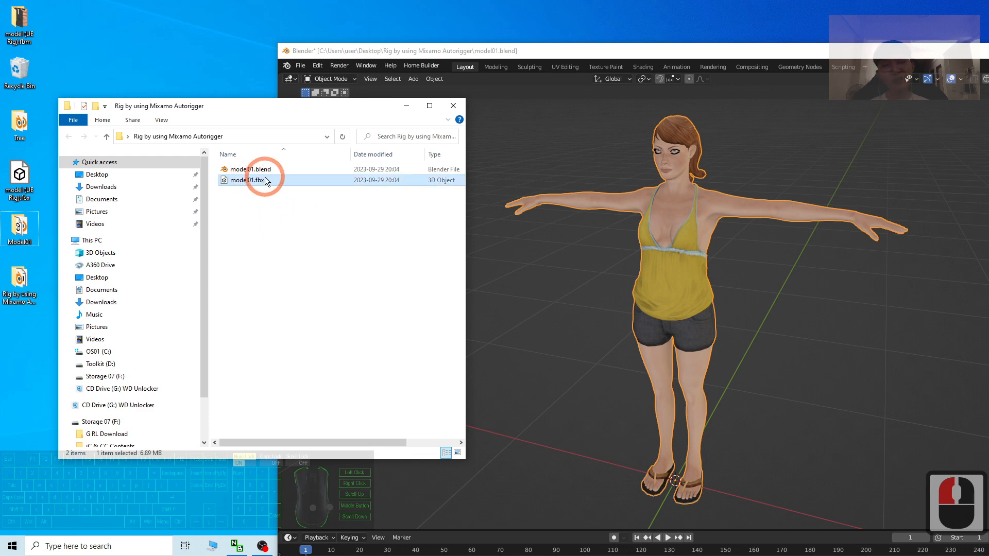
Maximize and minimize the Blender window, and switch to the Mixamo page in Chrome.
double_click(789, 52)
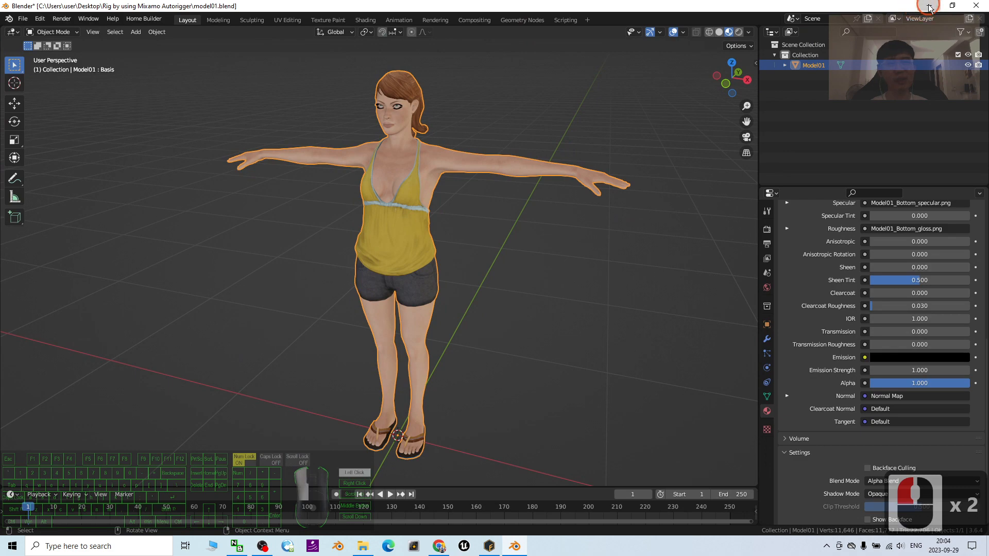
click(929, 6)
click(305, 215)
click(501, 481)
click(452, 549)
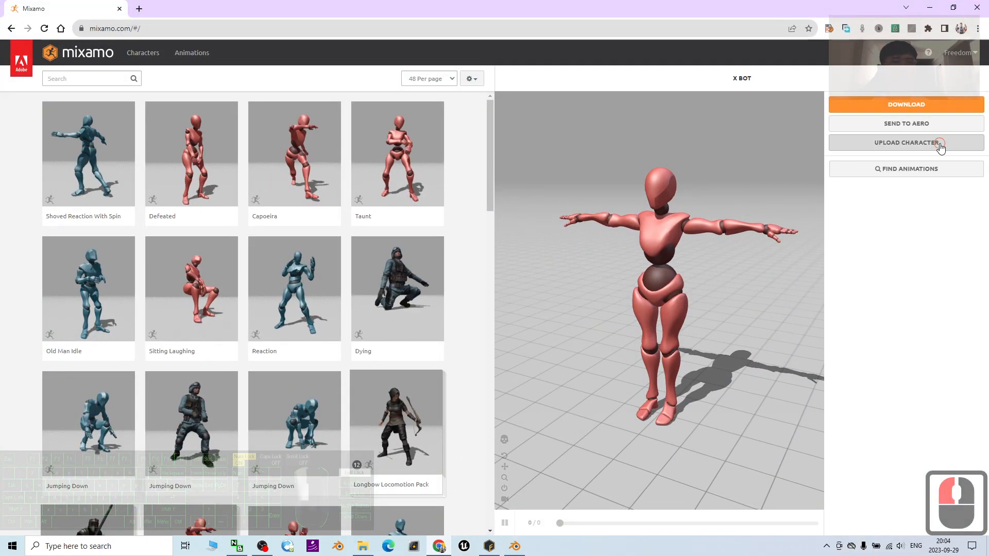
Open Mixamo's character upload beside the folder window and upload model01.fbx.
click(906, 143)
drag(399, 4, 625, 7)
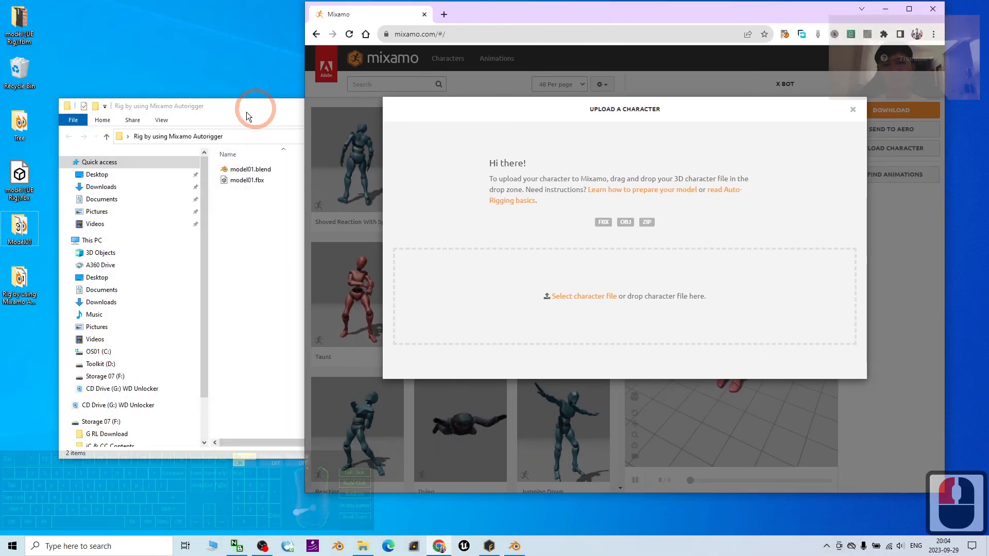
drag(242, 180, 621, 292)
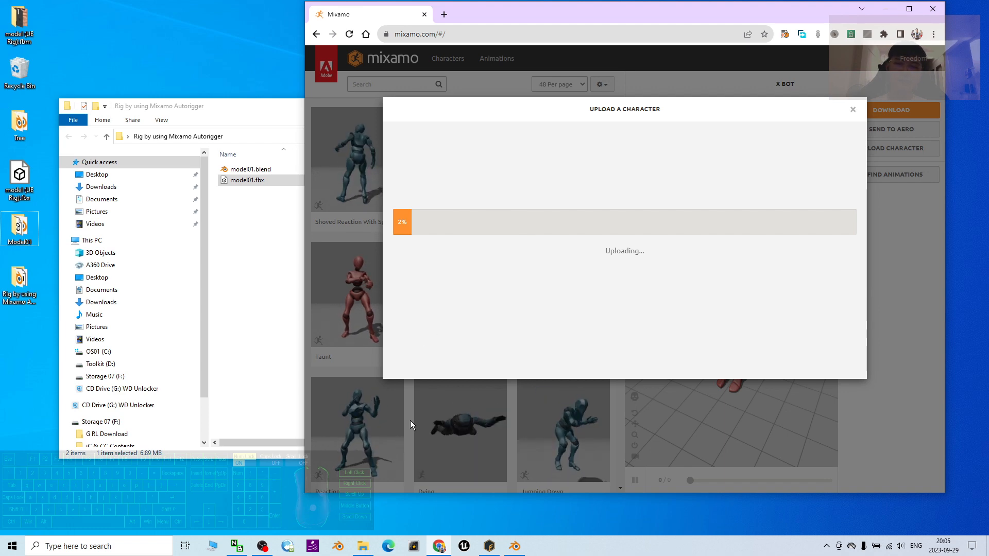
Maximize the Mixamo browser window and check the auto-rigger's result for the uploaded character.
click(262, 546)
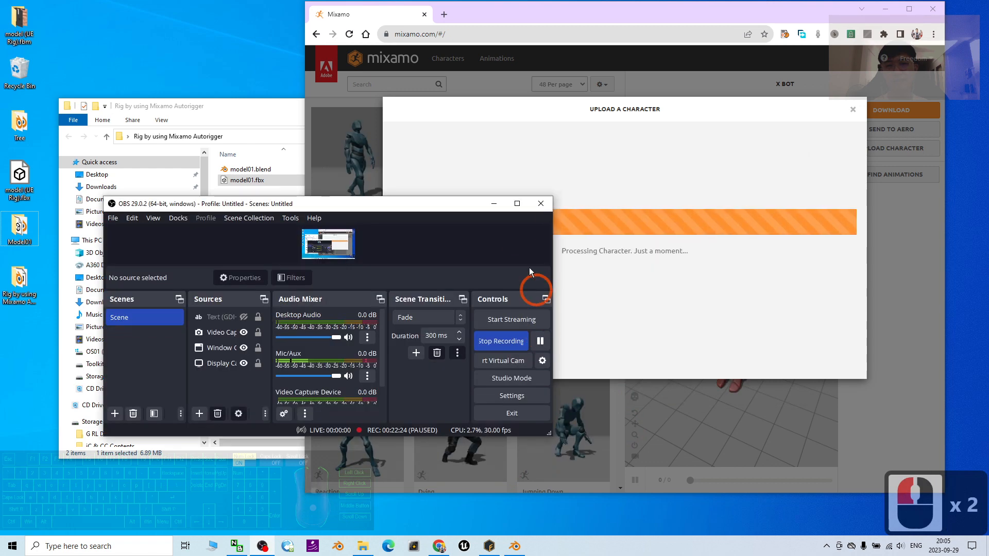
click(509, 205)
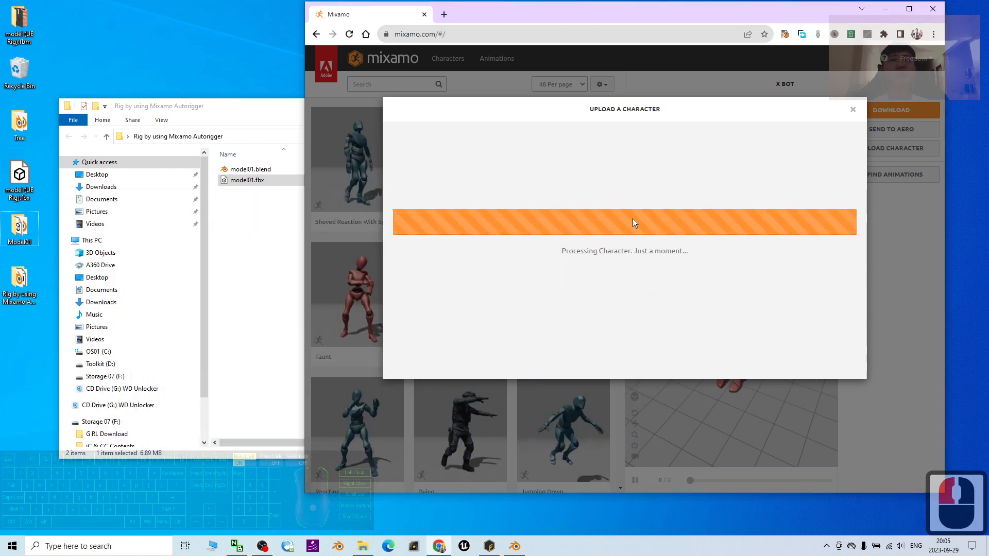
click(908, 9)
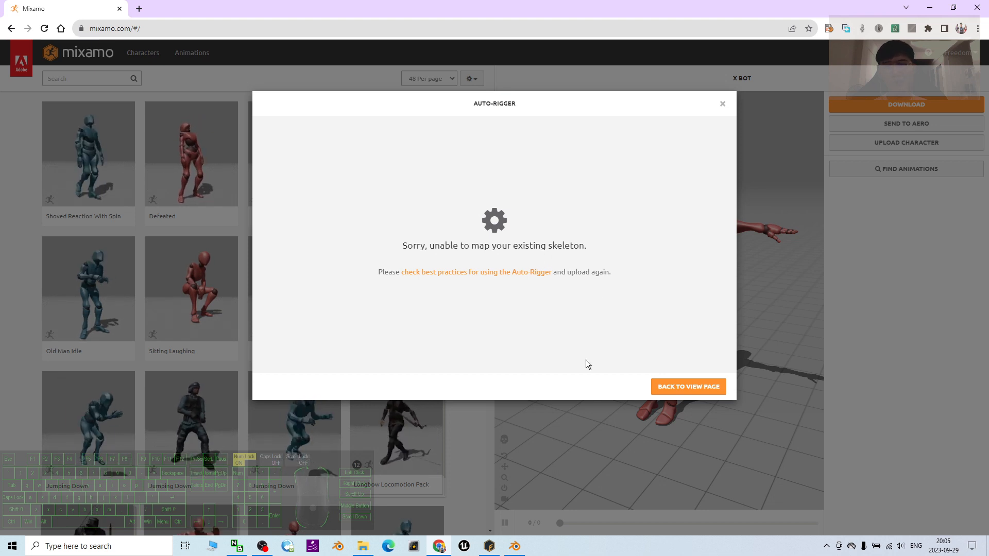
Switch to the "Rig by using Mixamo Autorigger" folder and check the model01.blend and model01.fbx files, leaving model01.fbx selected.
mouse_move(521, 539)
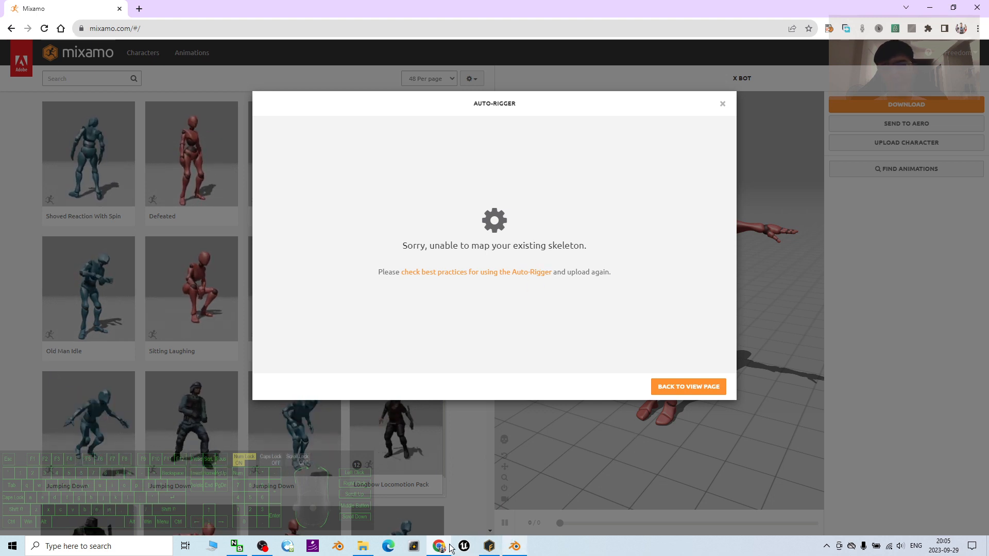
click(364, 548)
click(247, 180)
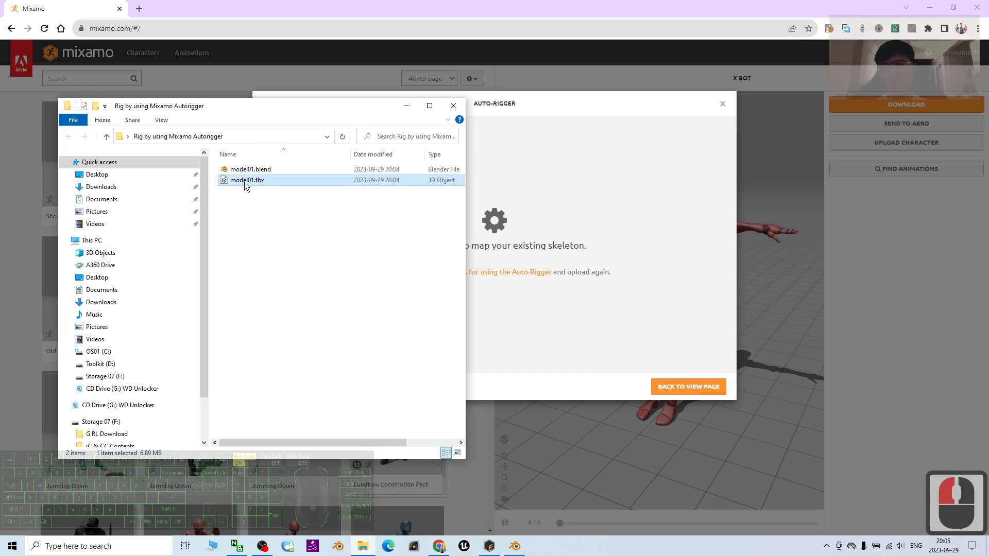
click(254, 170)
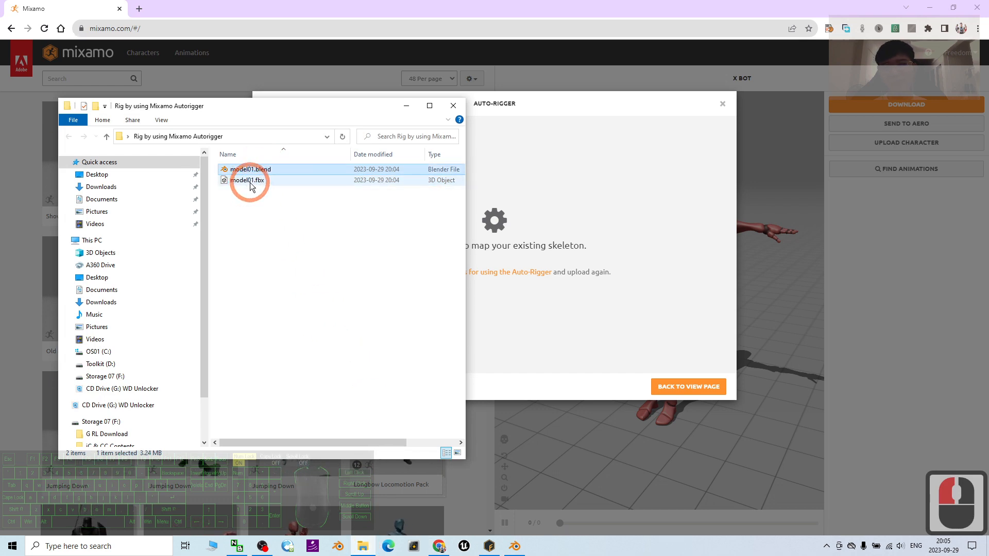
click(253, 182)
Switch to Blender, expand the Model01 mesh data in the outliner, and show the Auto-Rig Pro tools beside the viewport.
click(514, 547)
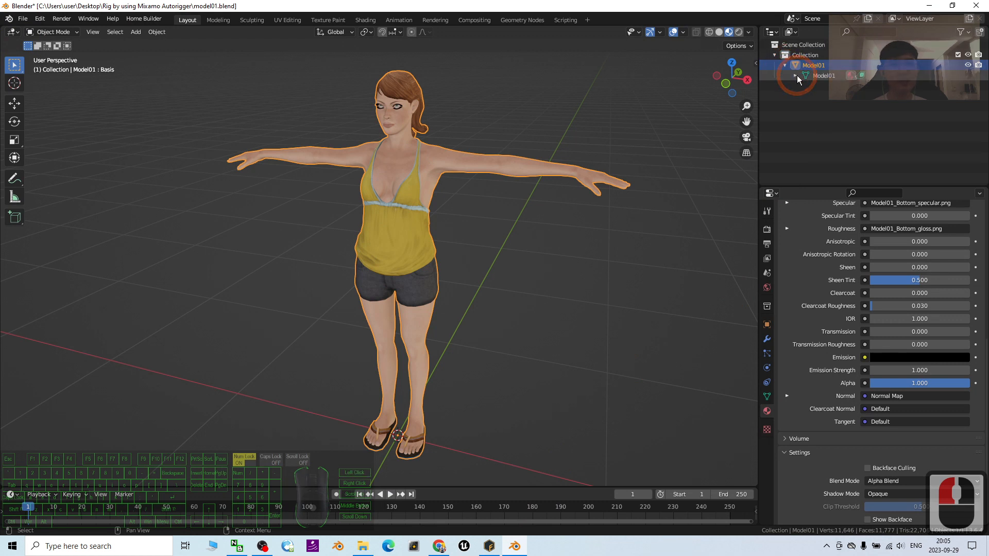
click(794, 75)
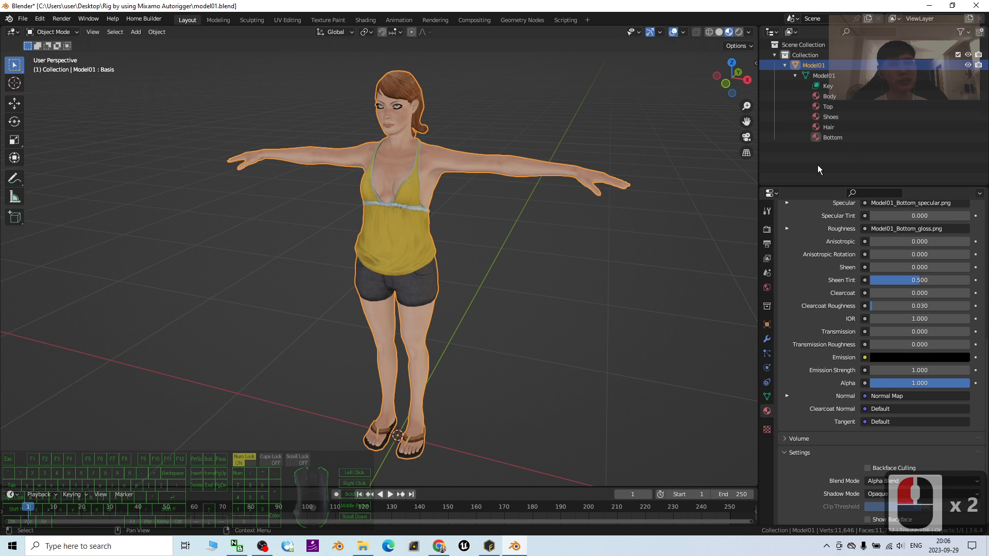
click(723, 230)
key(n)
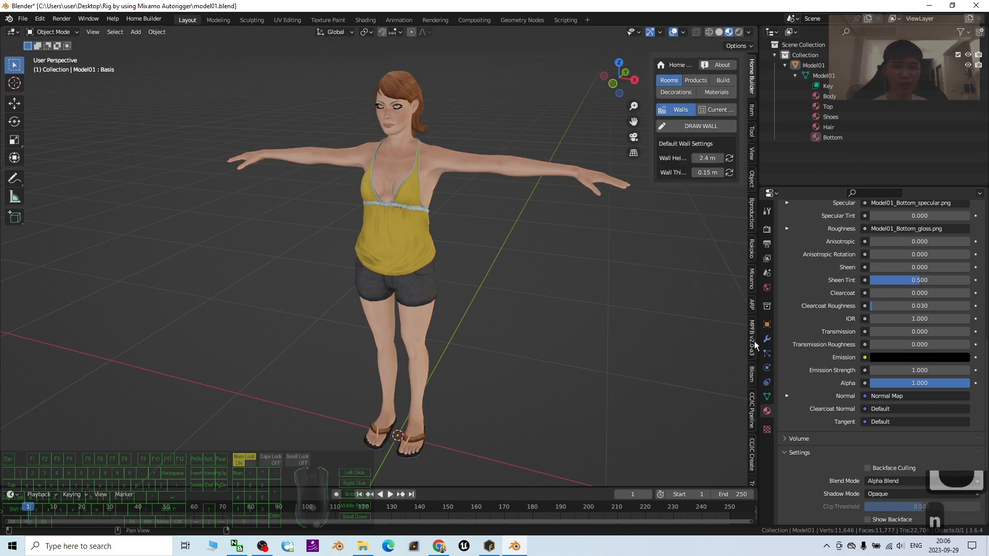
click(752, 305)
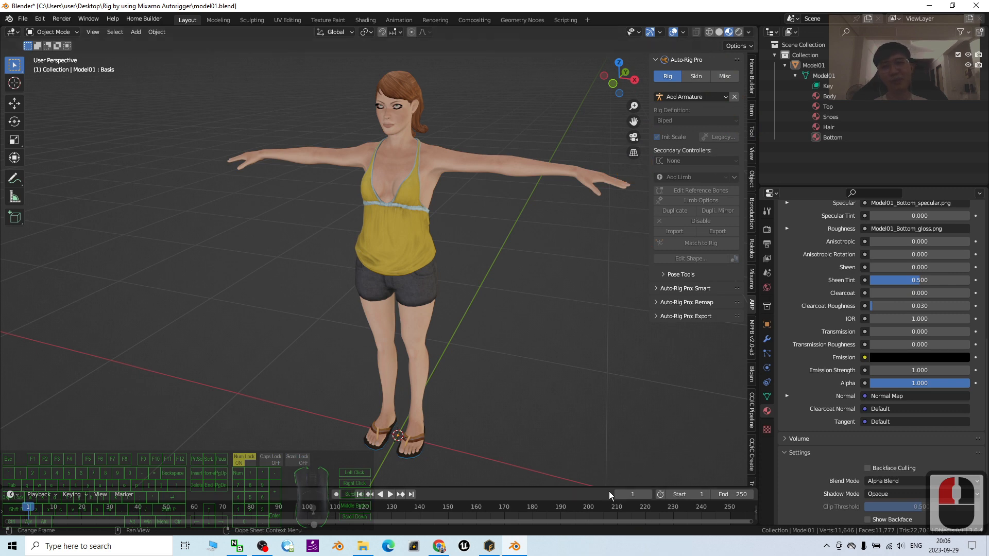
Close Mixamo's Auto-Rigger dialog in Chrome and reselect the Model01 character in Blender.
click(439, 546)
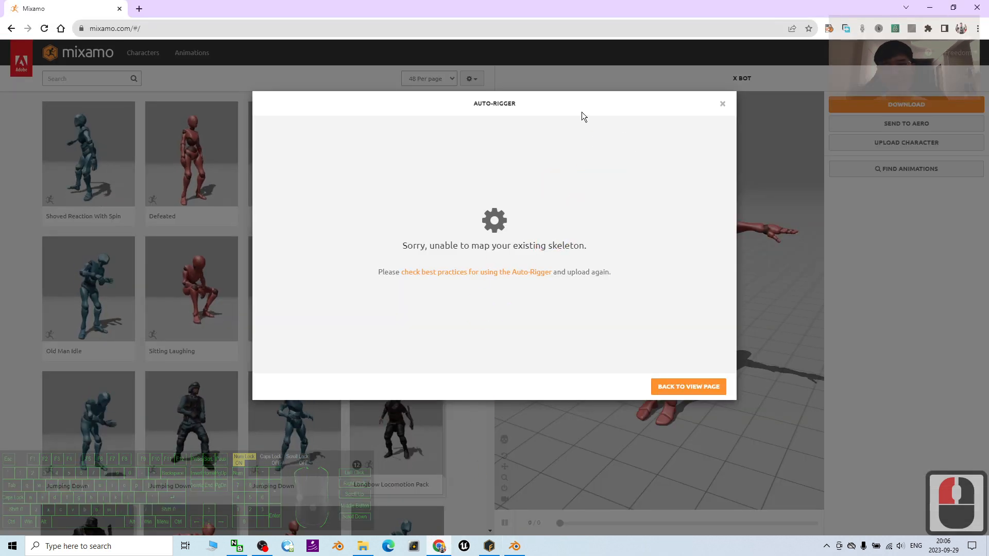
click(722, 105)
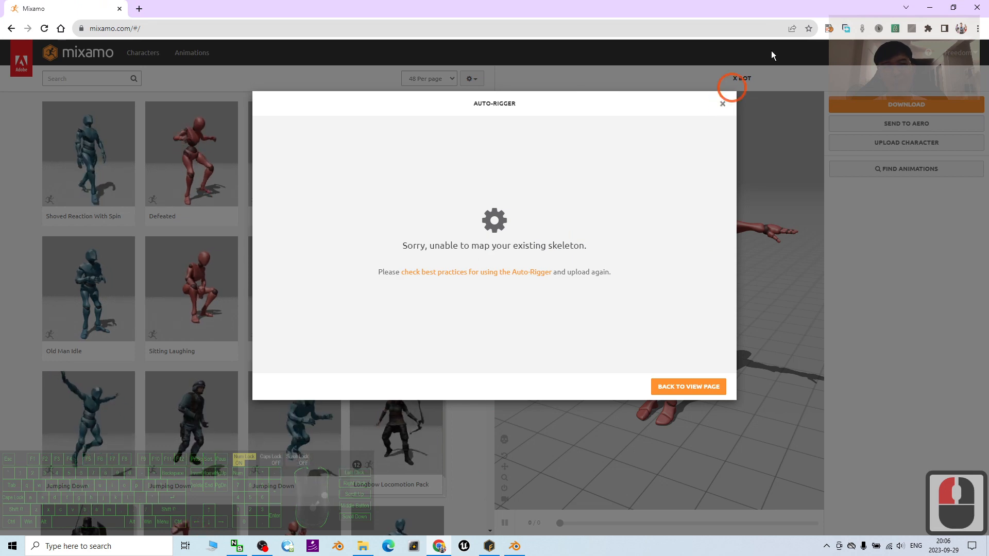
click(947, 6)
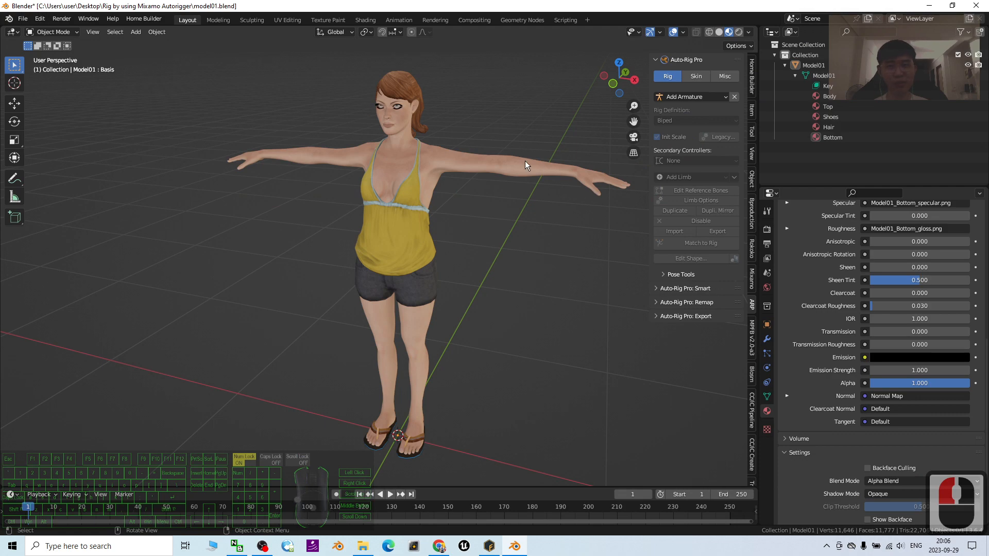
click(504, 175)
Open the desktop's Model01 folder and look at model01 Rigged.fbx and Model01 Animation & Game Ready.fbx.
click(930, 7)
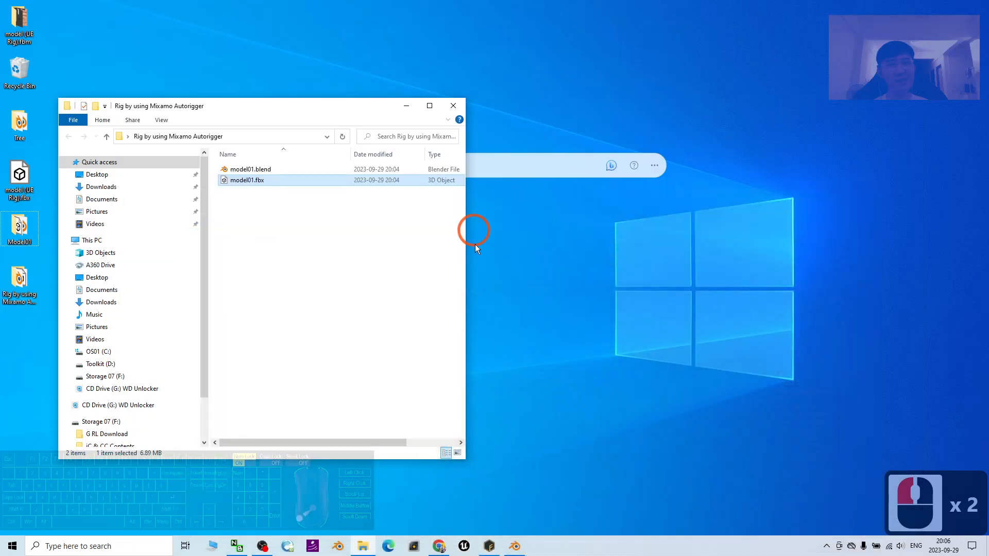
click(337, 286)
drag(283, 105, 353, 112)
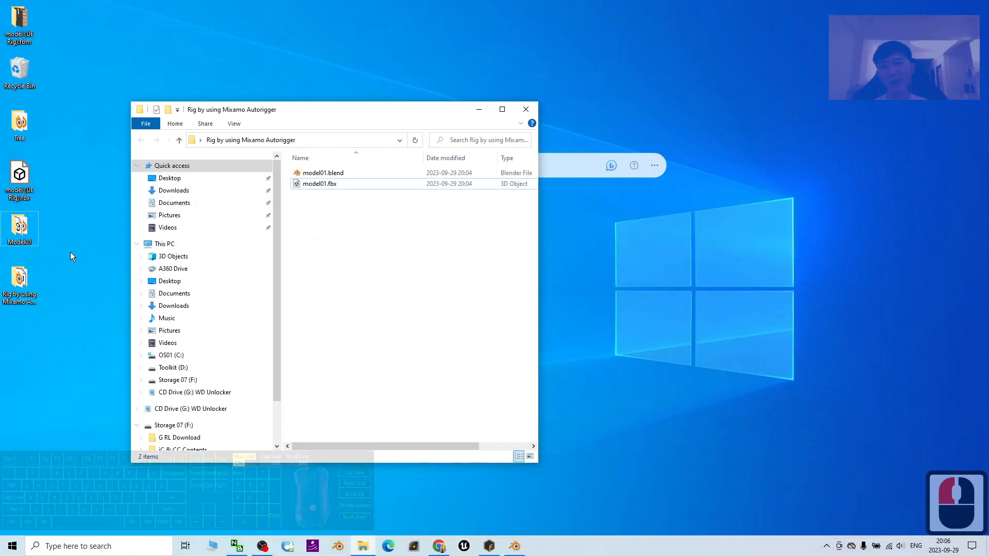
double_click(19, 226)
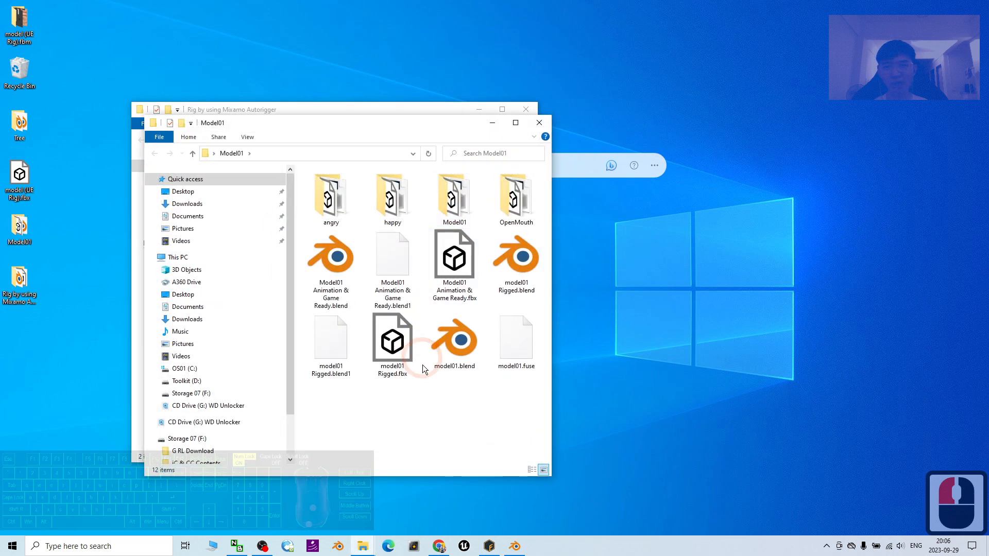
click(394, 315)
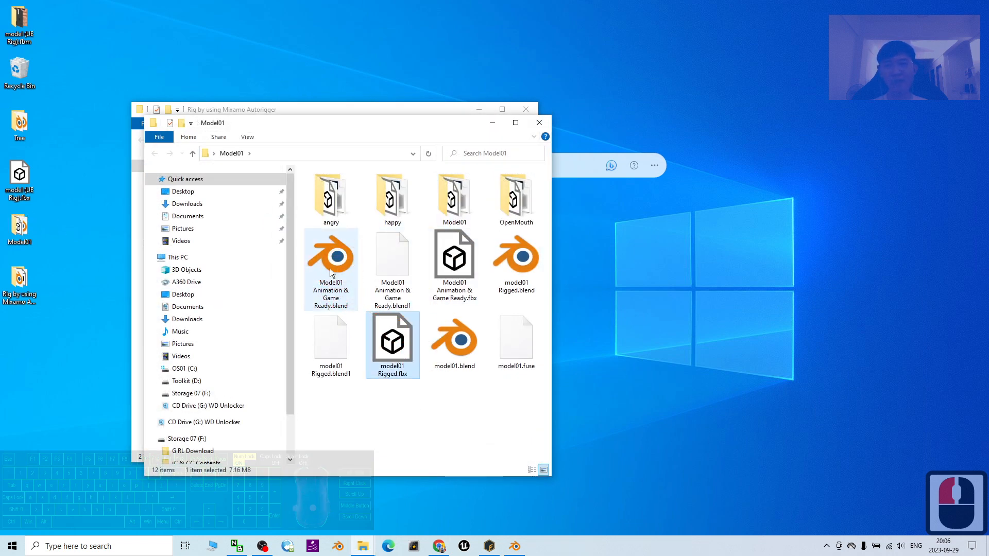
click(455, 273)
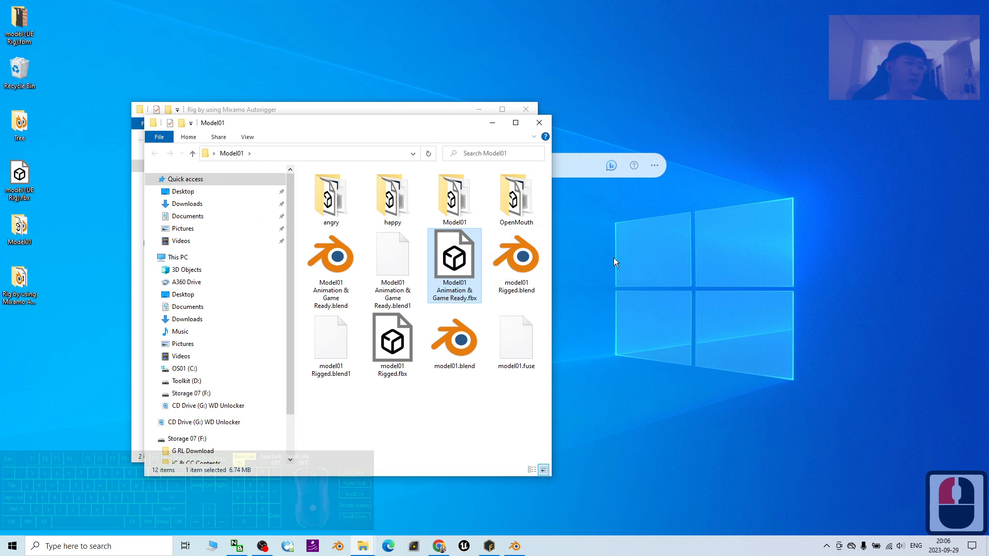
Switch to Mixamo Fuse and examine the source character in model01.fuse.
click(439, 547)
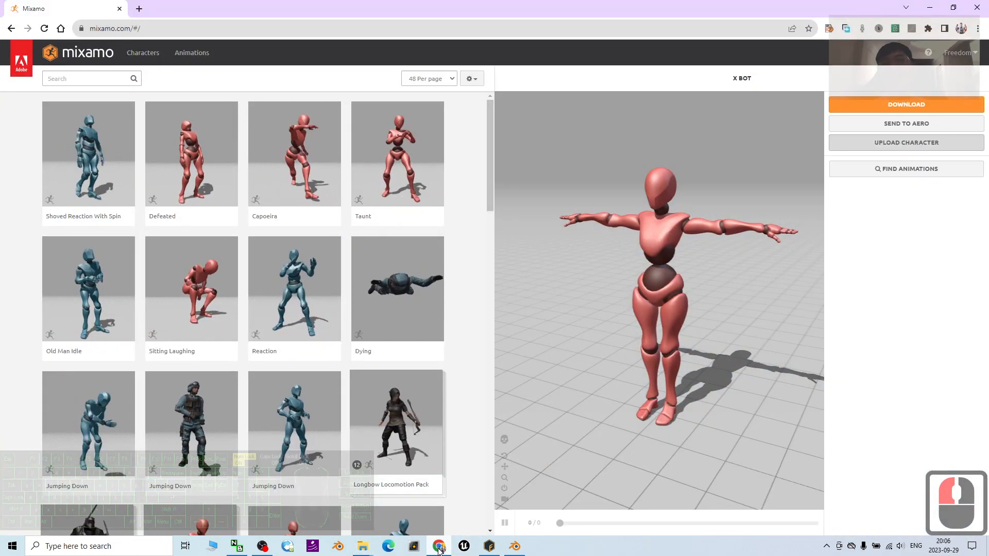
click(440, 547)
click(488, 546)
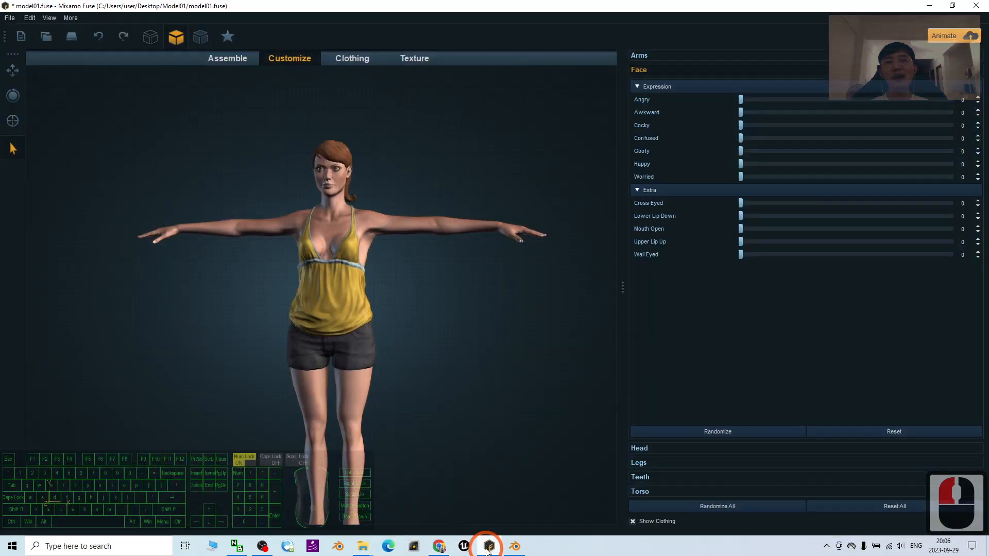
scroll(415, 231, up, 2)
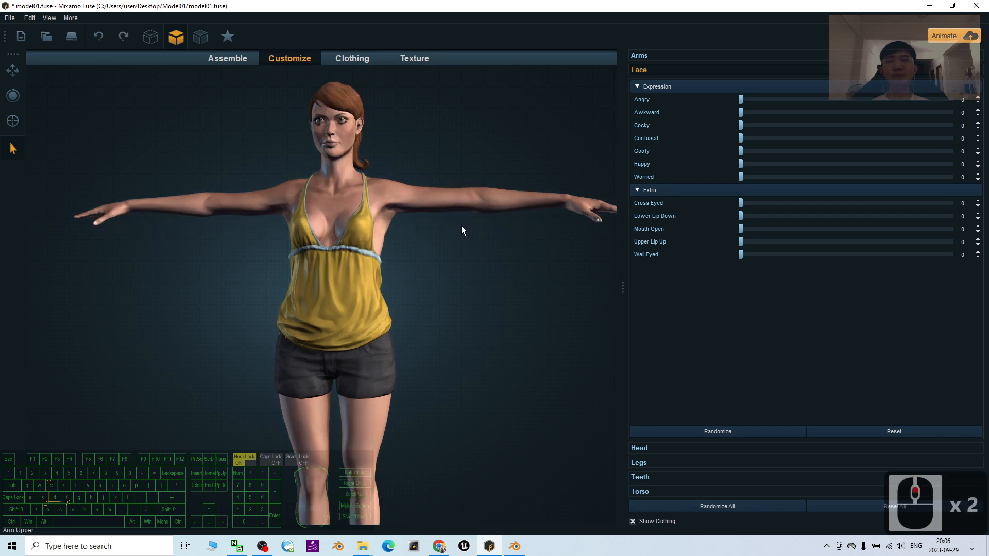
middle_drag(452, 291, 452, 315)
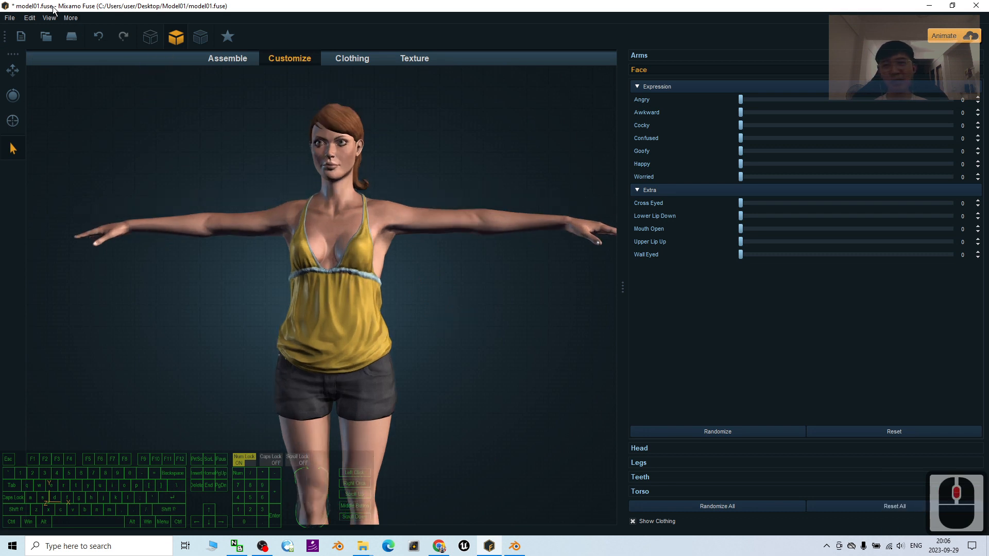
drag(529, 338, 479, 442)
Review the Auto-Rig Pro options for the character in Blender and return to Mixamo Fuse.
click(515, 547)
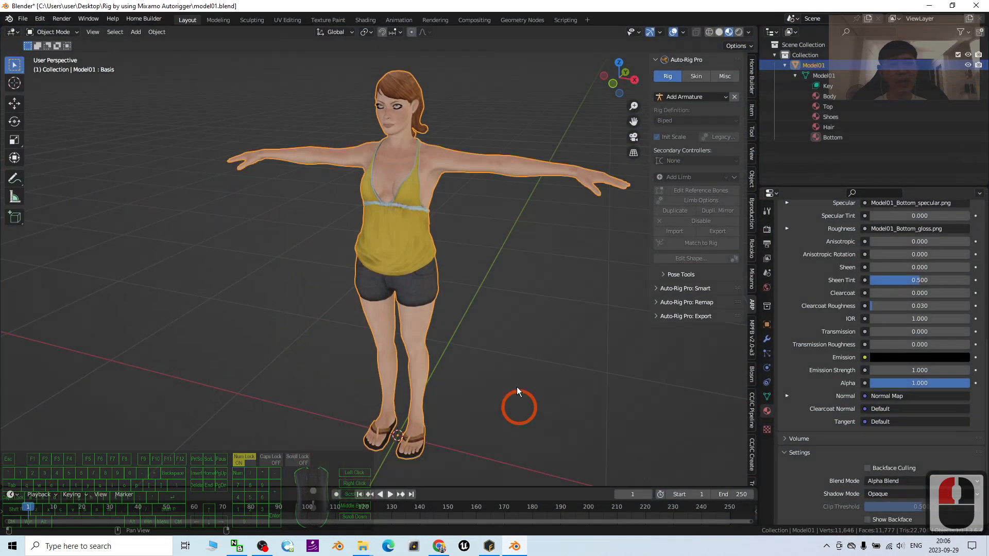
click(752, 305)
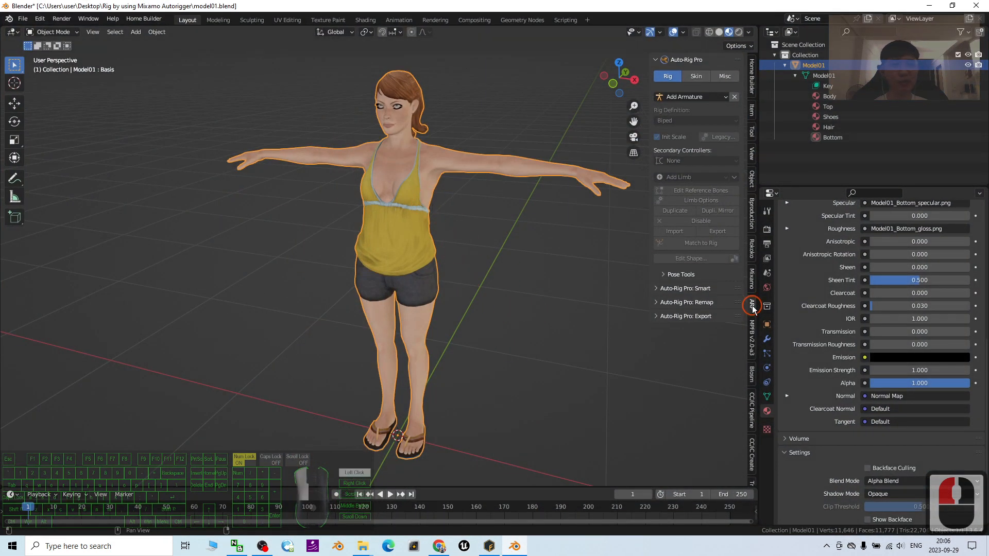
click(930, 6)
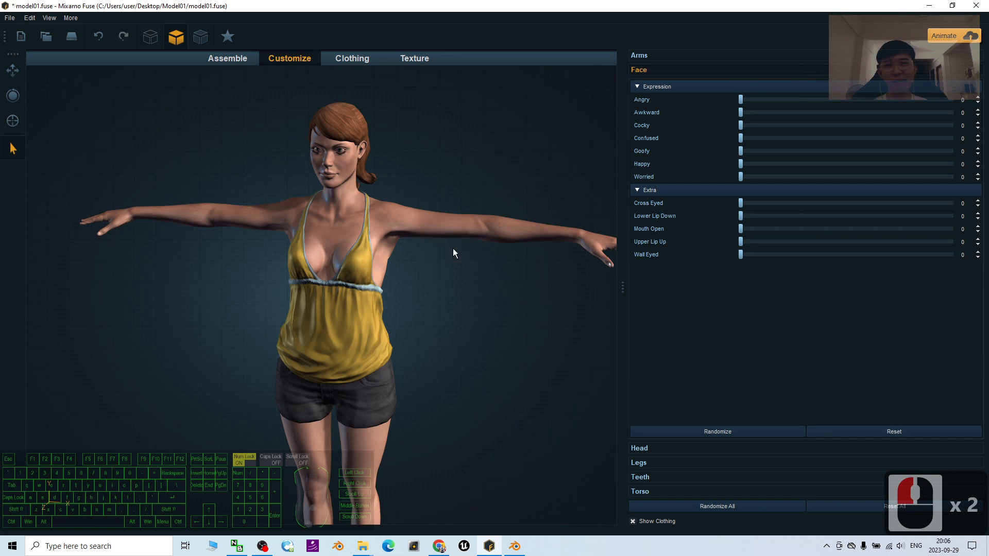
Show the Model01 mesh's shape keys in Blender and examine the angry and OpenMouth expressions on the face.
click(514, 546)
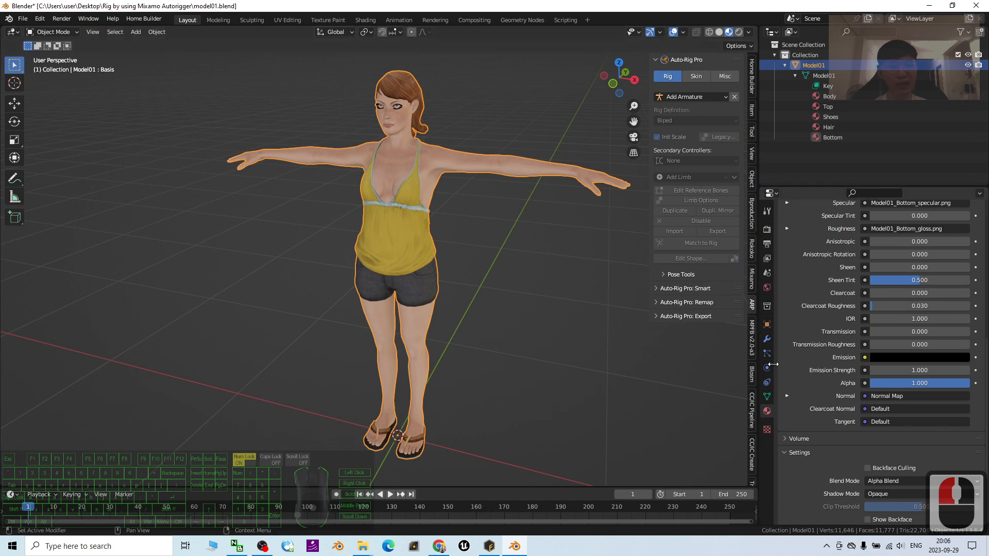
click(767, 397)
scroll(484, 183, up, 3)
scroll(485, 181, up, 1)
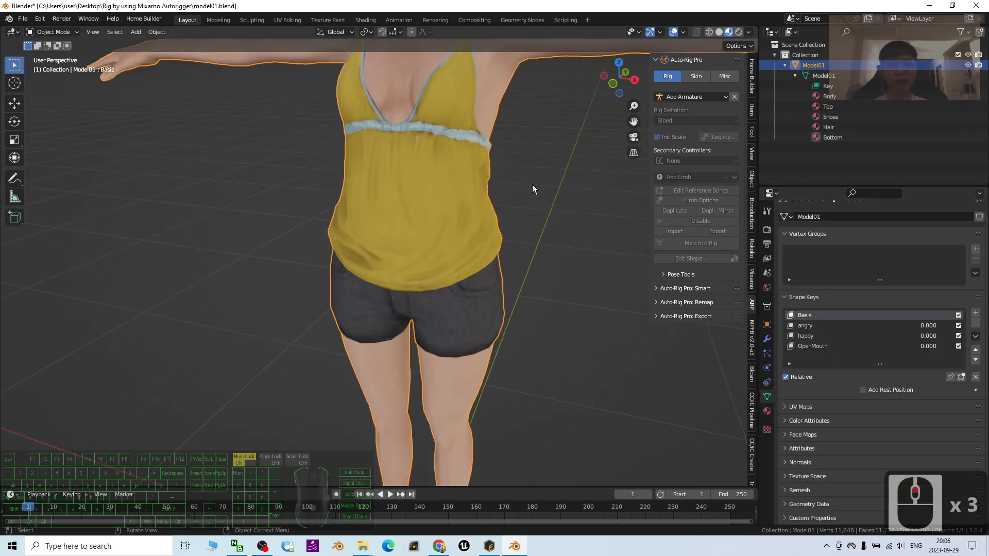
shift+middle_drag(520, 256, 510, 355)
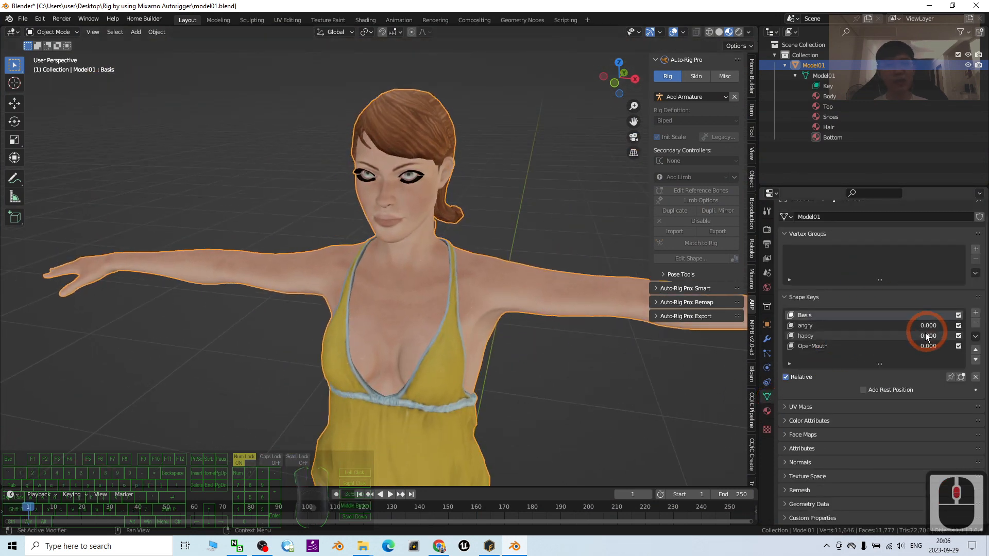
drag(928, 326, 513, 320)
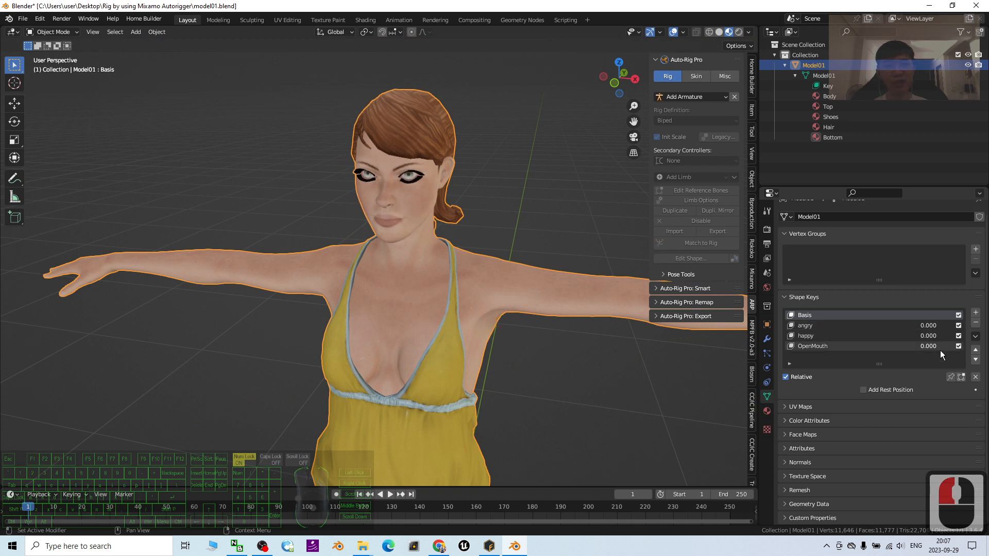
mouse_move(925, 351)
mouse_down()
mouse_move(492, 210)
mouse_move(507, 209)
mouse_move(484, 212)
mouse_move(953, 348)
mouse_move(926, 348)
mouse_up()
scroll(472, 292, down, 3)
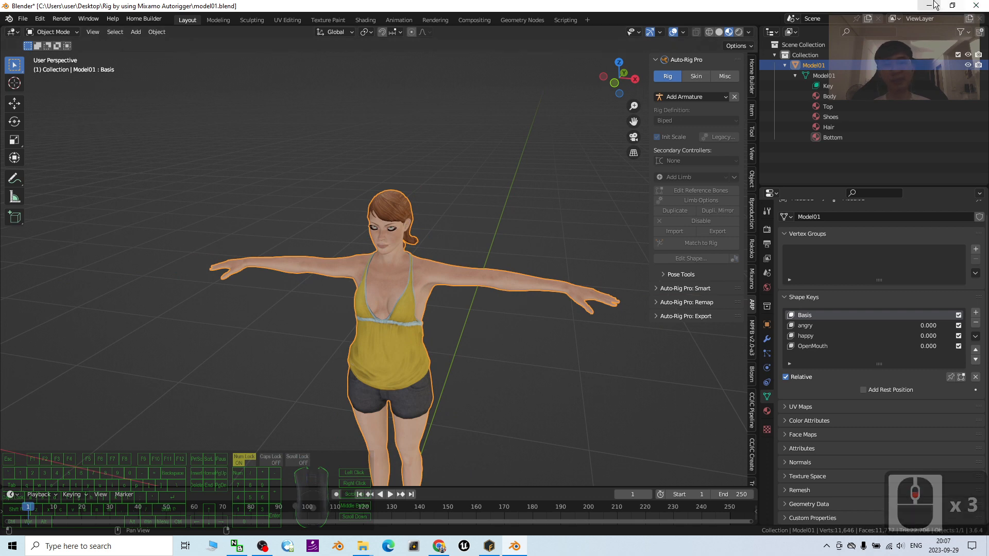
Compare the character in Mixamo Fuse with the face and upper body of the Blender version.
click(929, 6)
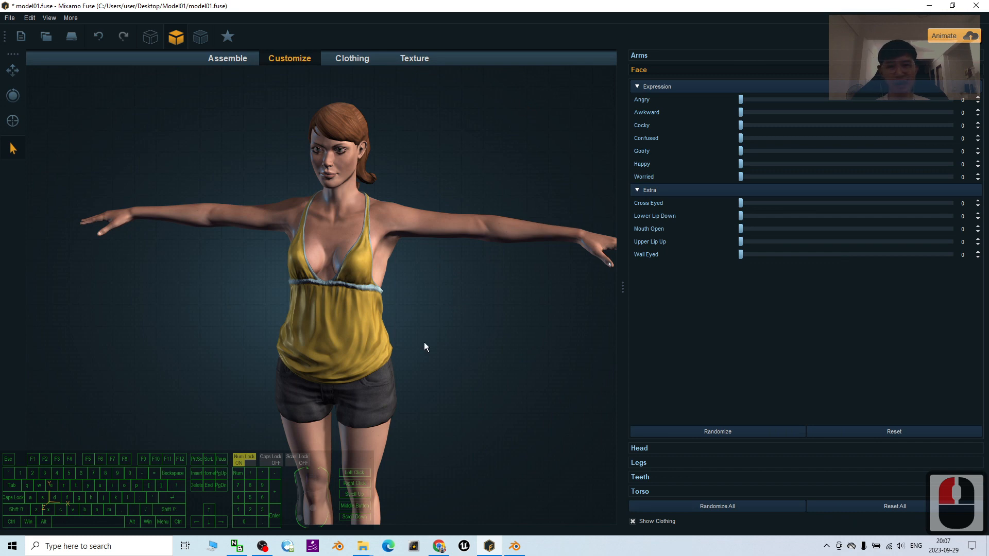
scroll(425, 342, down, 3)
click(515, 547)
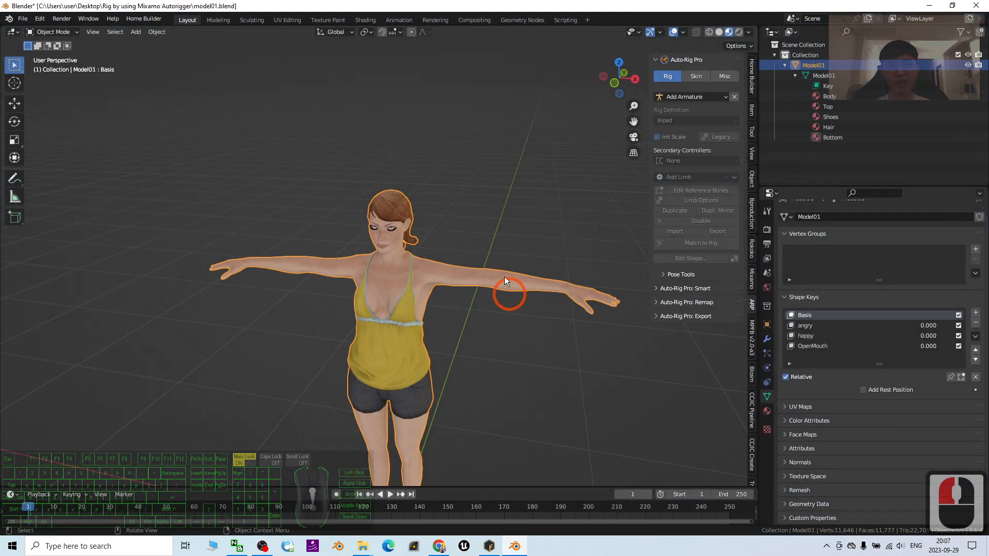
scroll(484, 271, up, 5)
middle_drag(525, 265, 519, 263)
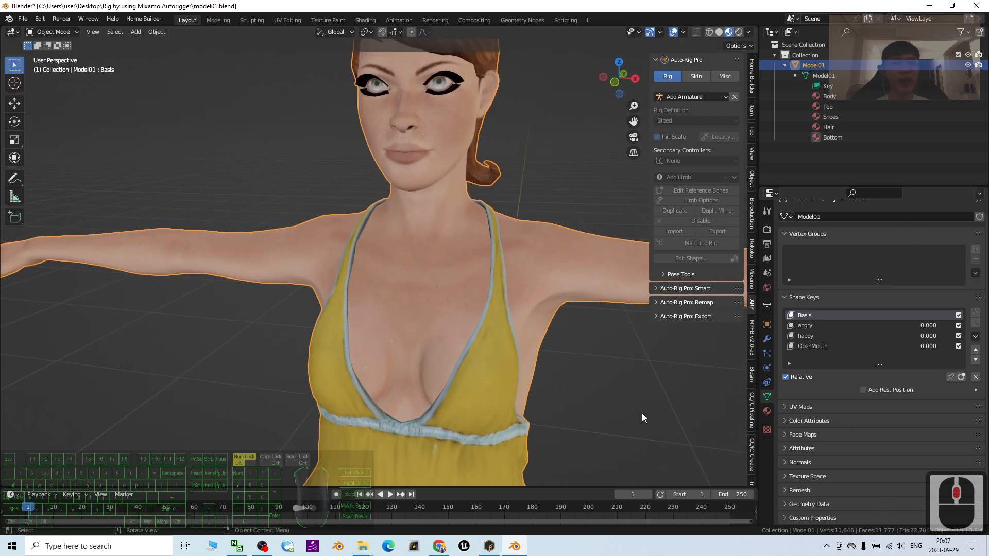
scroll(490, 214, down, 3)
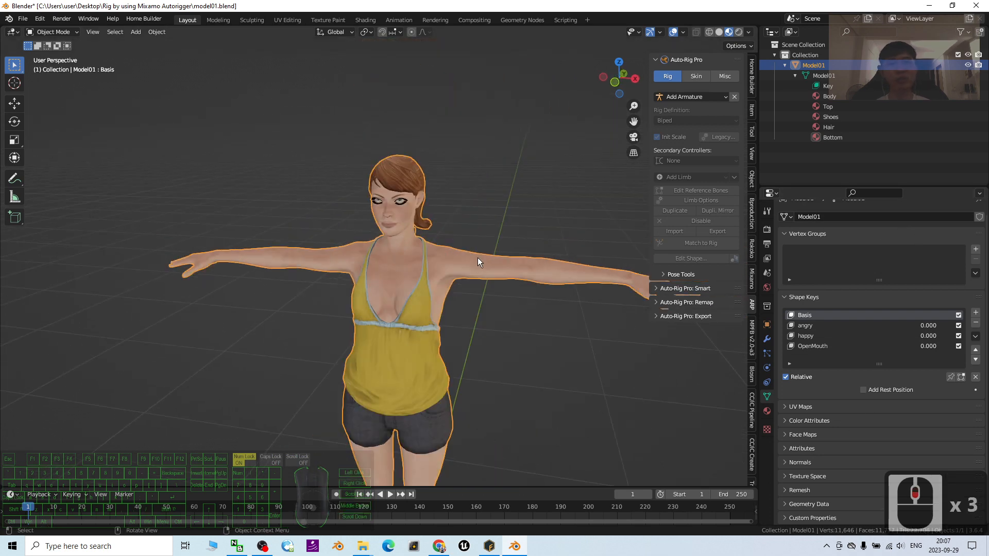
Return to Mixamo Fuse and inspect the source character up close.
click(927, 8)
click(373, 203)
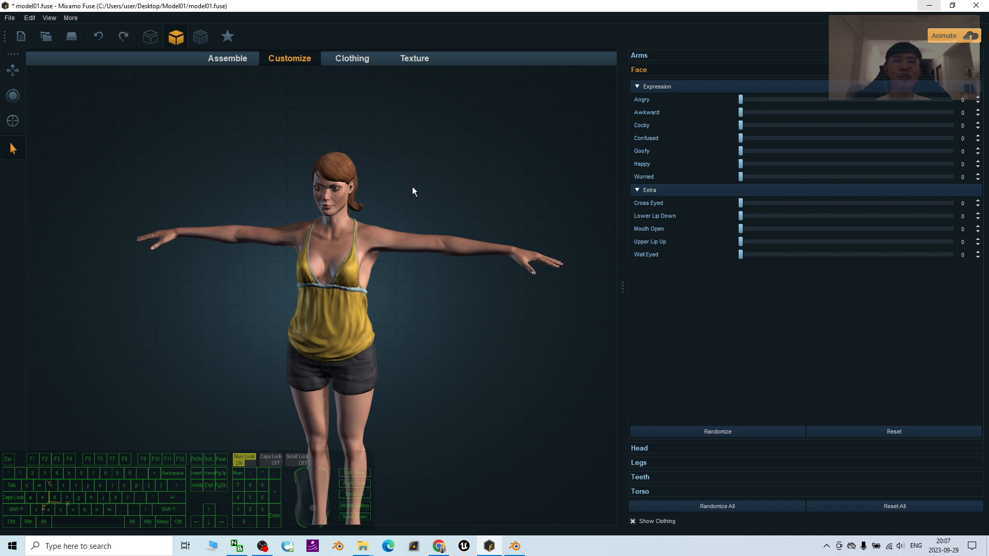
scroll(353, 435, up, 6)
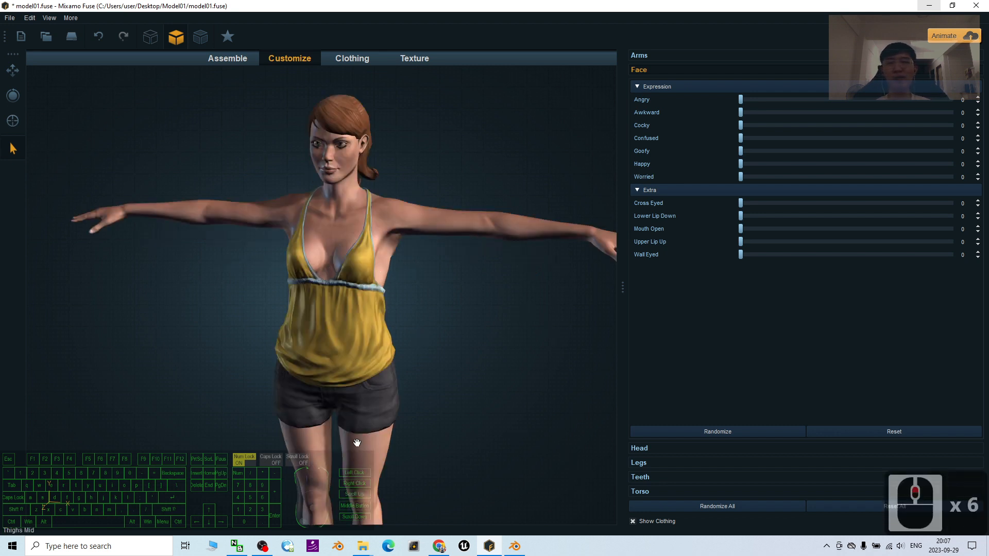
click(263, 546)
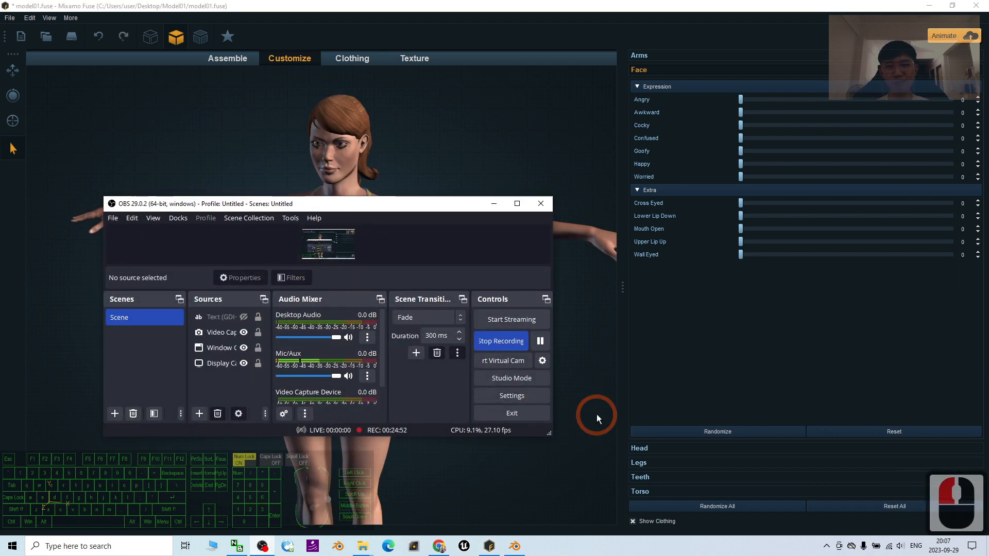